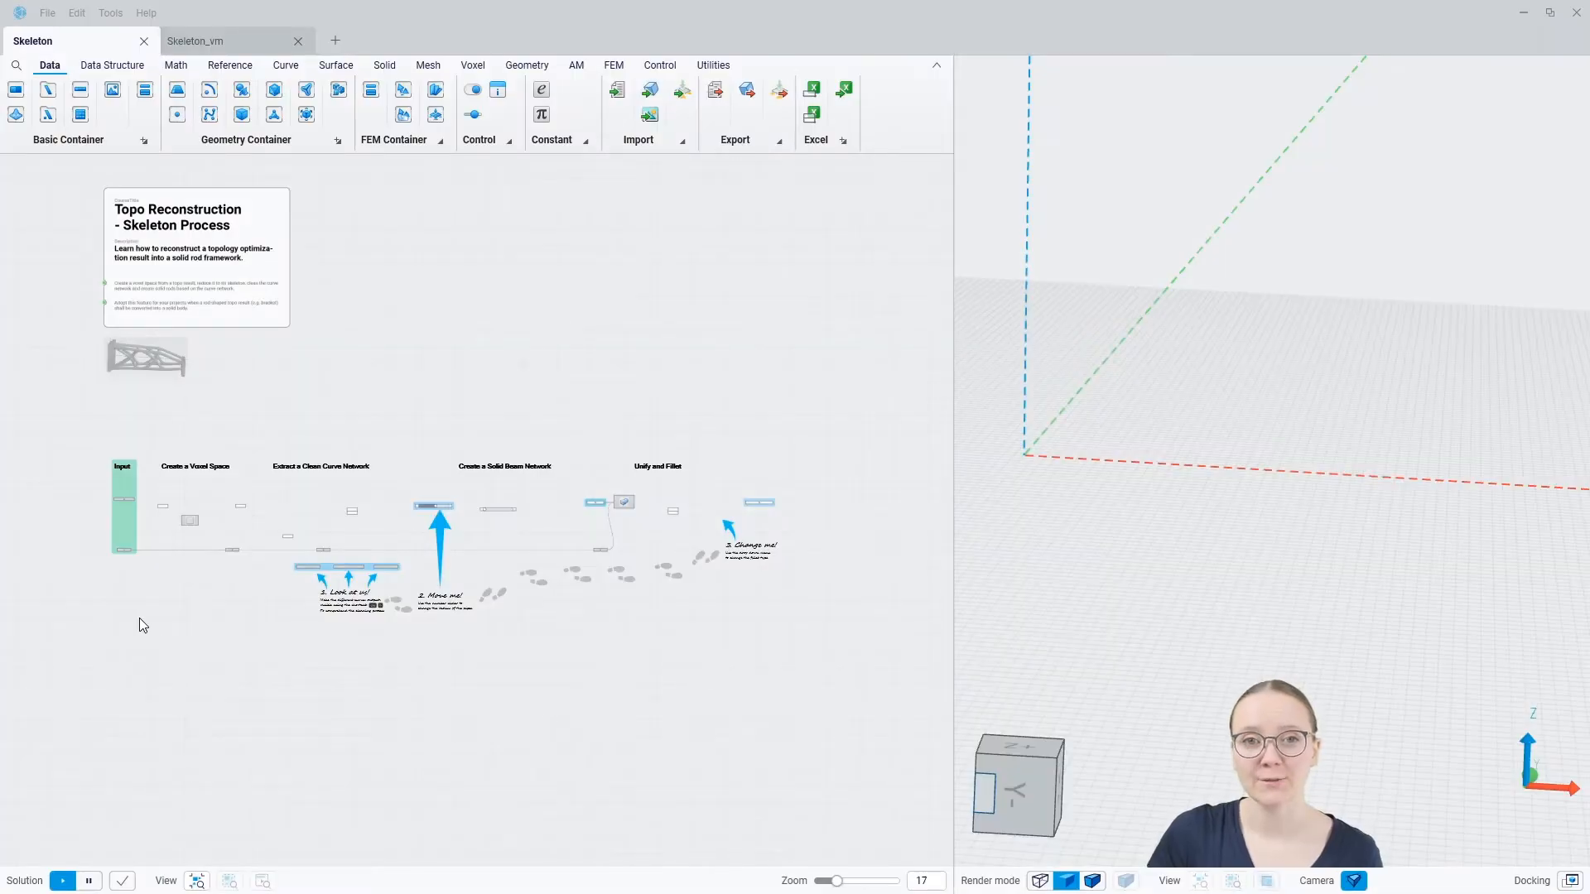
# Show the NDS and Topo Result geometry from the Input group in the 3D view and inspect the part
pyautogui.scroll(10, 101, 509)
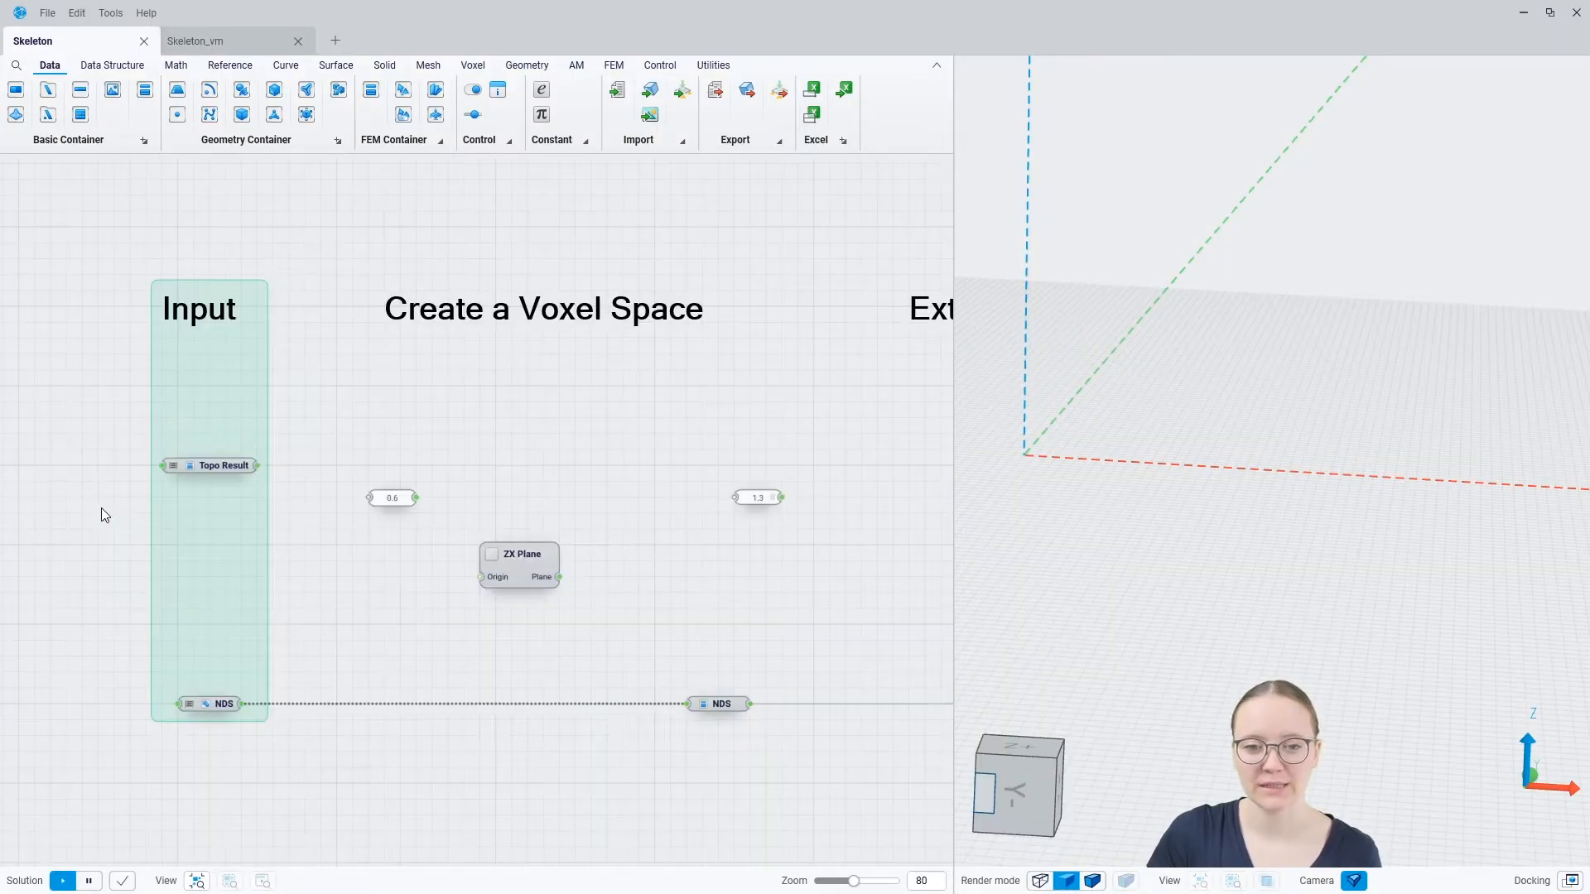
pyautogui.scroll(1, 99, 515)
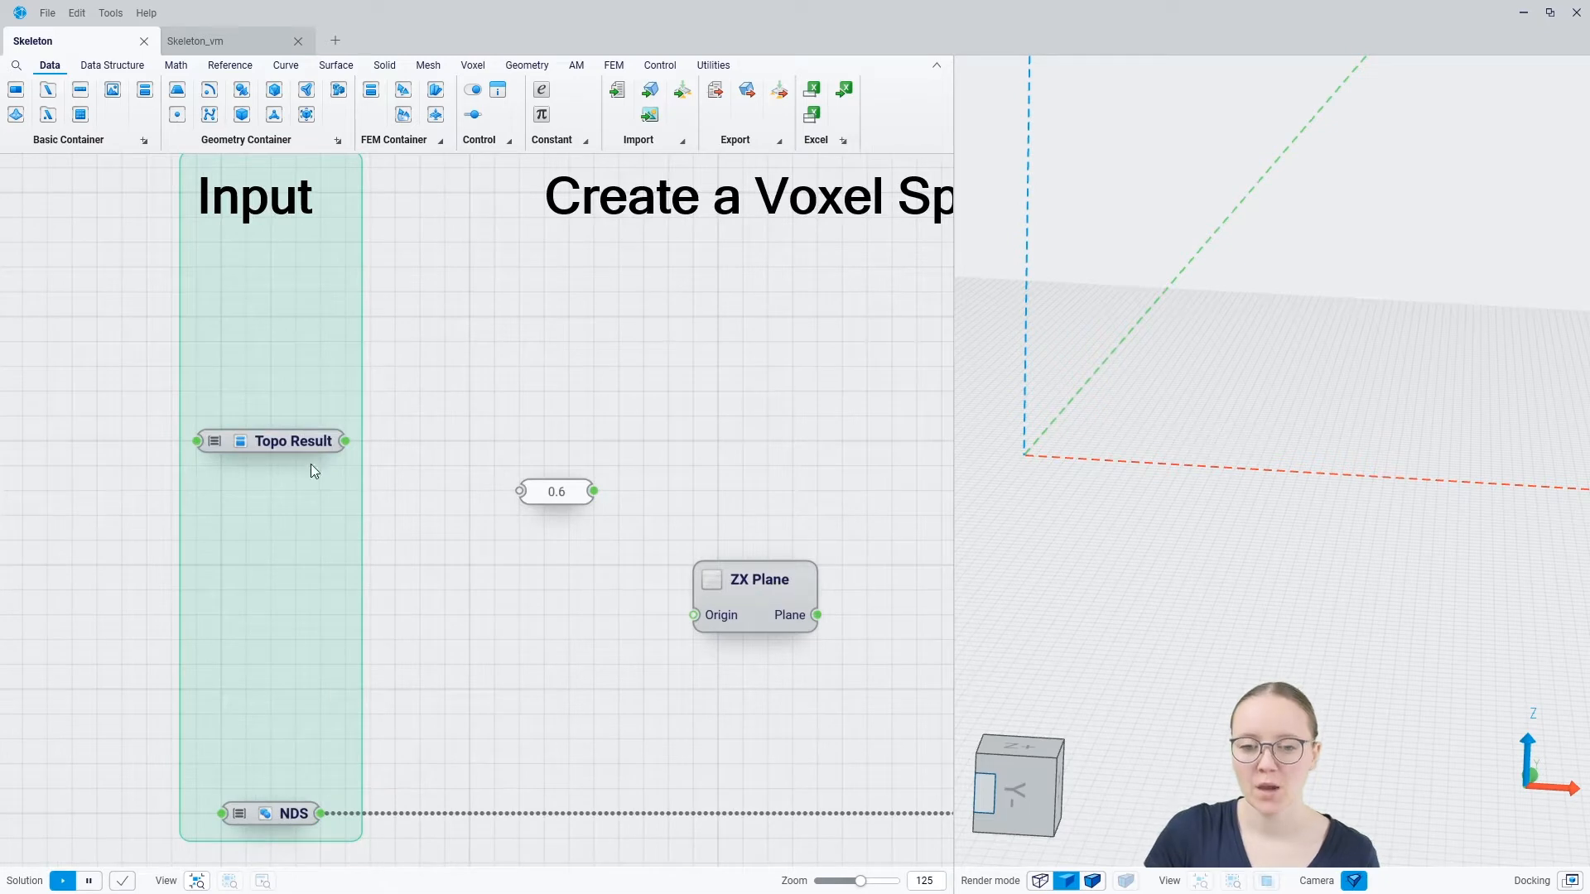
pyautogui.moveTo(294, 446)
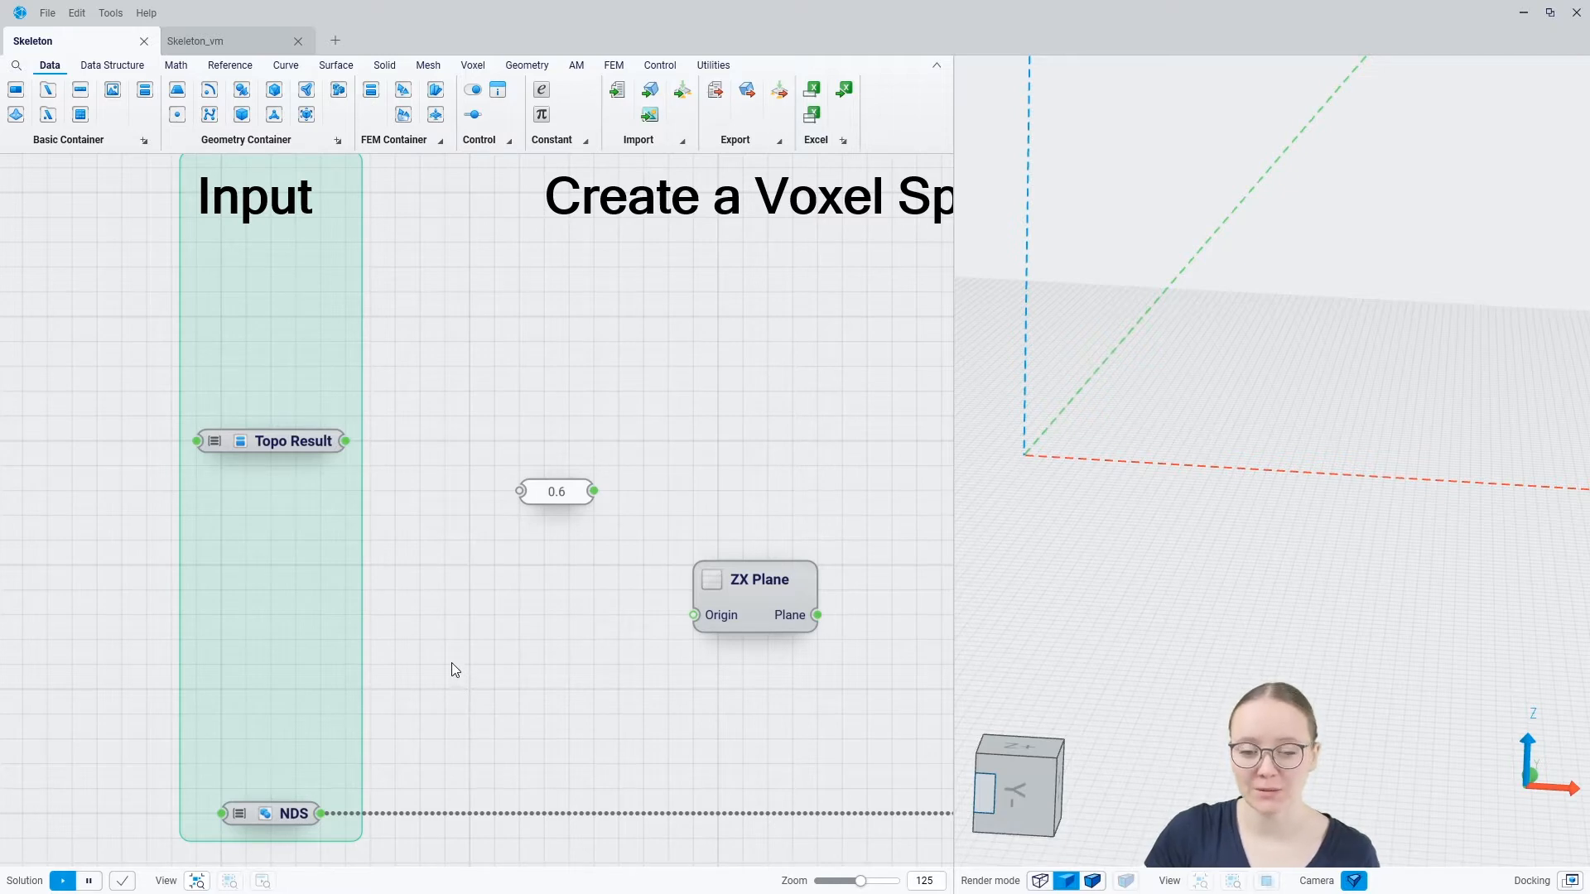
pyautogui.click(290, 814)
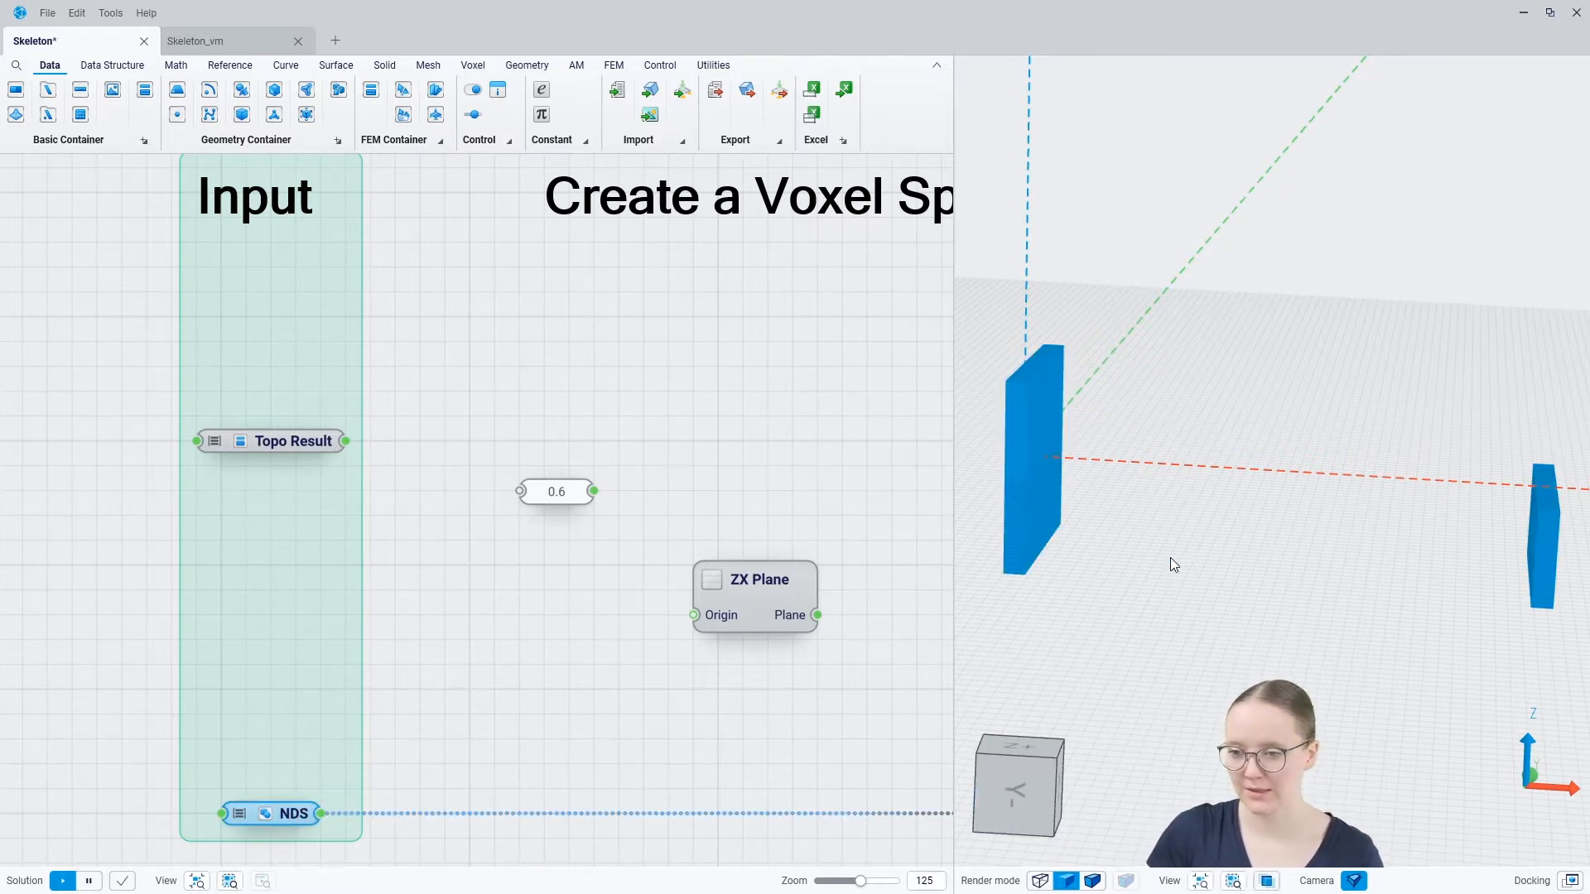
pyautogui.click(536, 697)
pyautogui.click(292, 443)
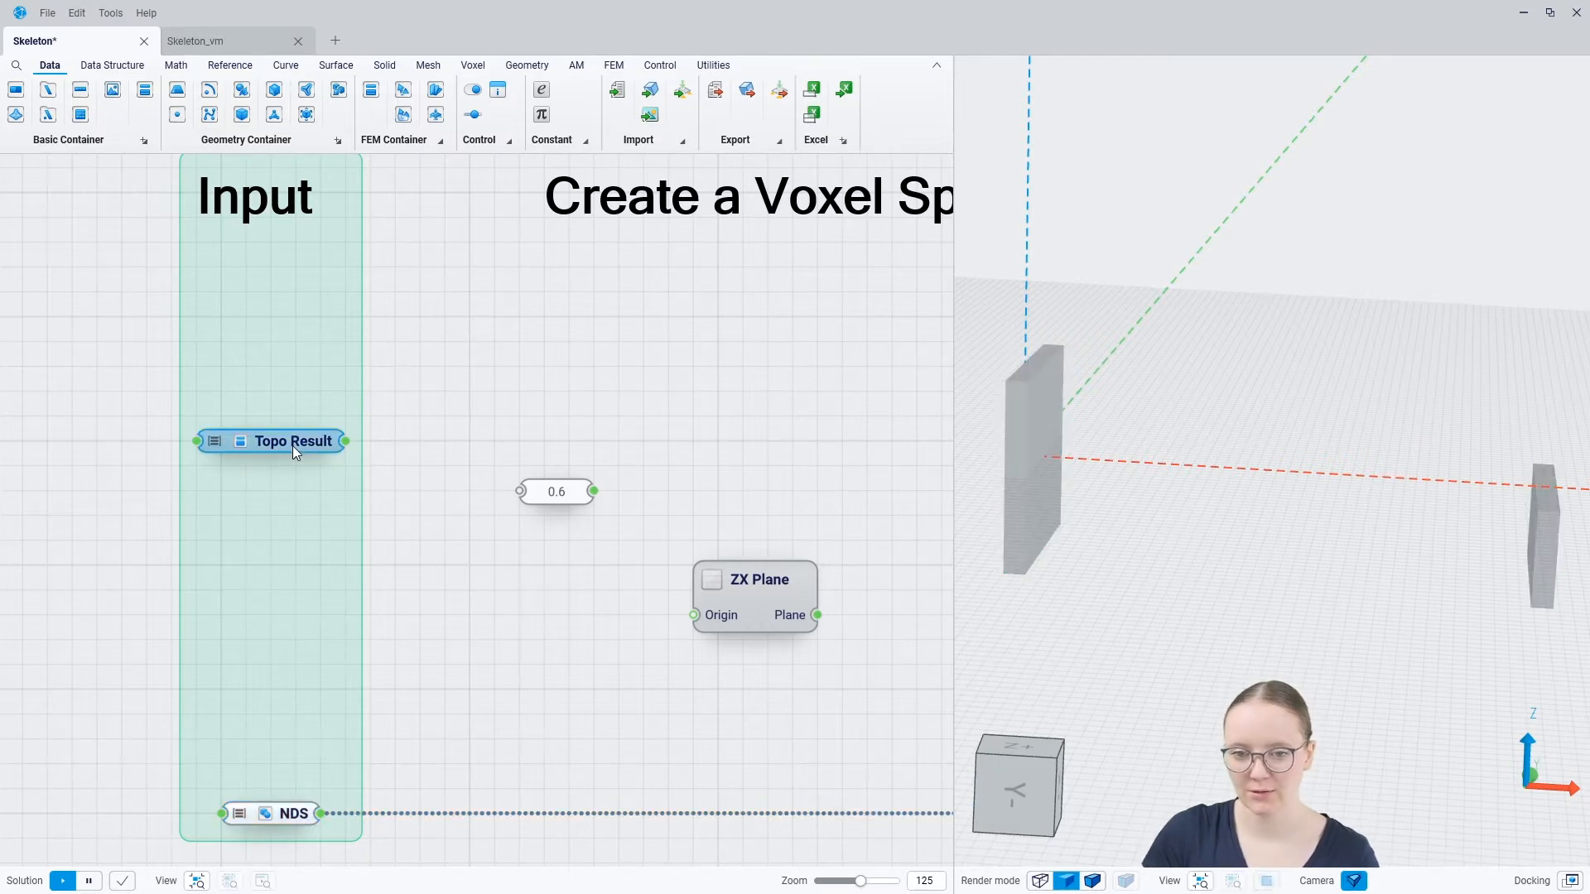
pyautogui.click(512, 620)
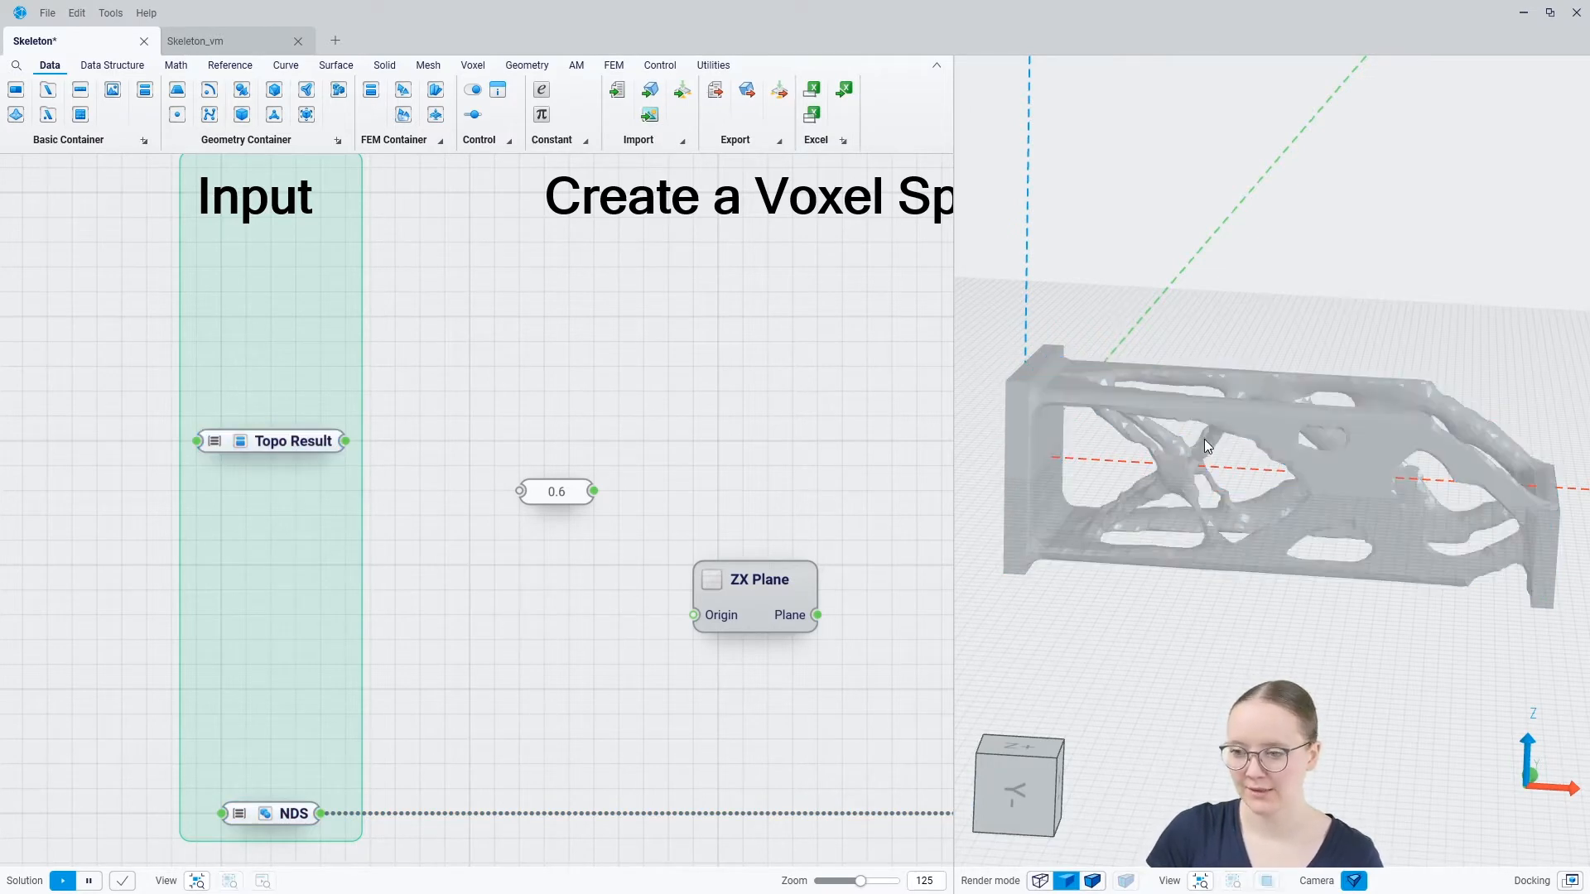
pyautogui.moveTo(1204, 439)
pyautogui.mouseDown(button='middle')
pyautogui.moveTo(1186, 470)
pyautogui.moveTo(1115, 489)
pyautogui.moveTo(1204, 460)
pyautogui.mouseUp(button='middle')
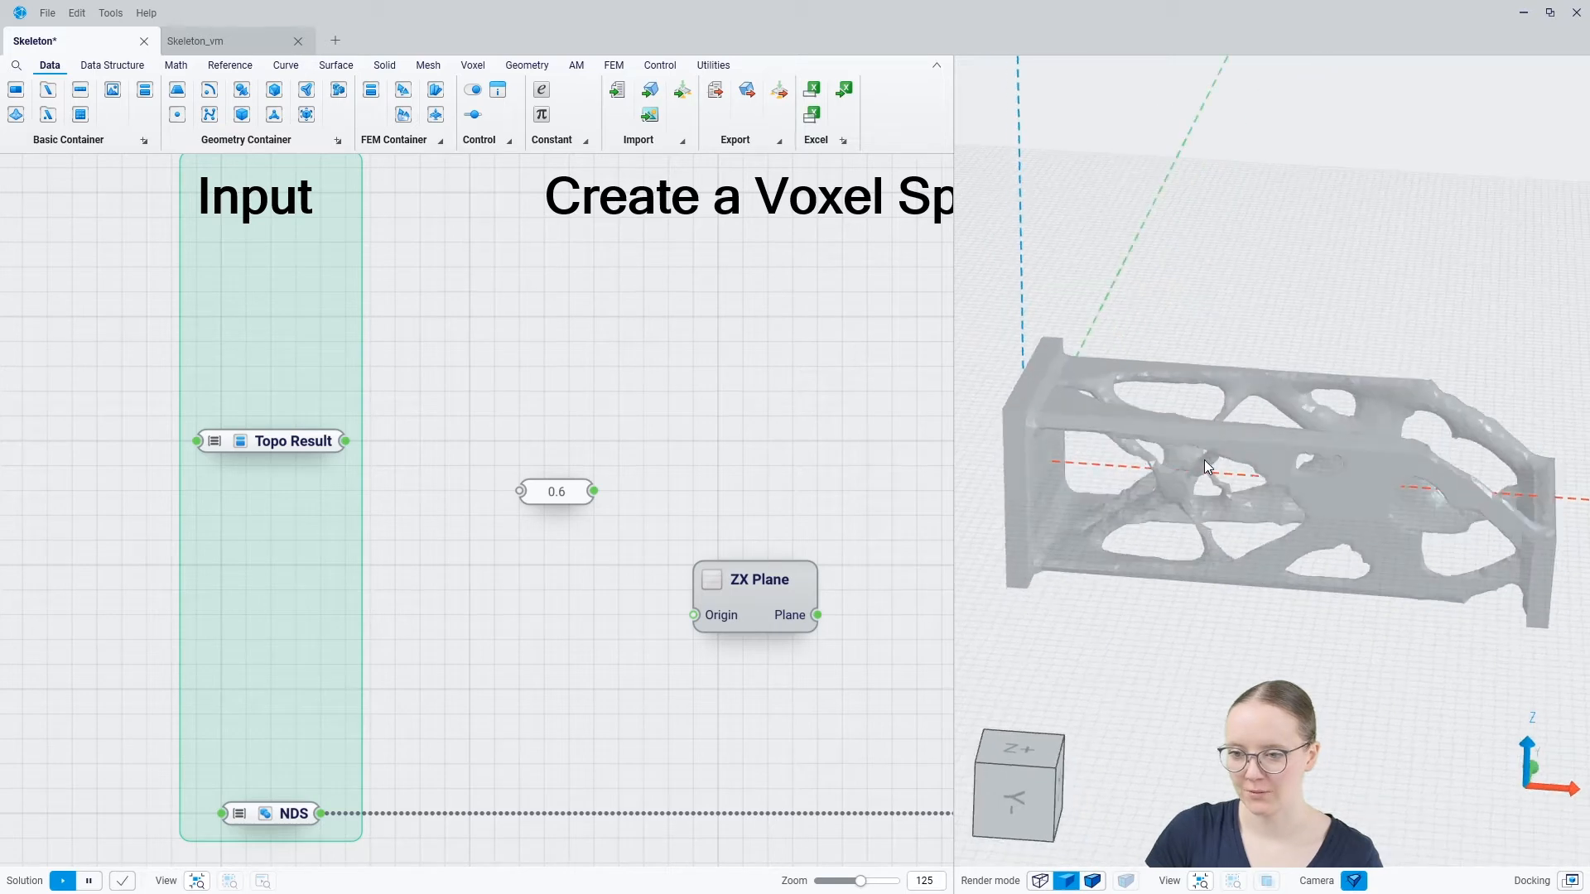
# Hide the Topo Result and NDS geometry in the 3D view
pyautogui.click(298, 439)
pyautogui.press('h')
pyautogui.click(287, 819)
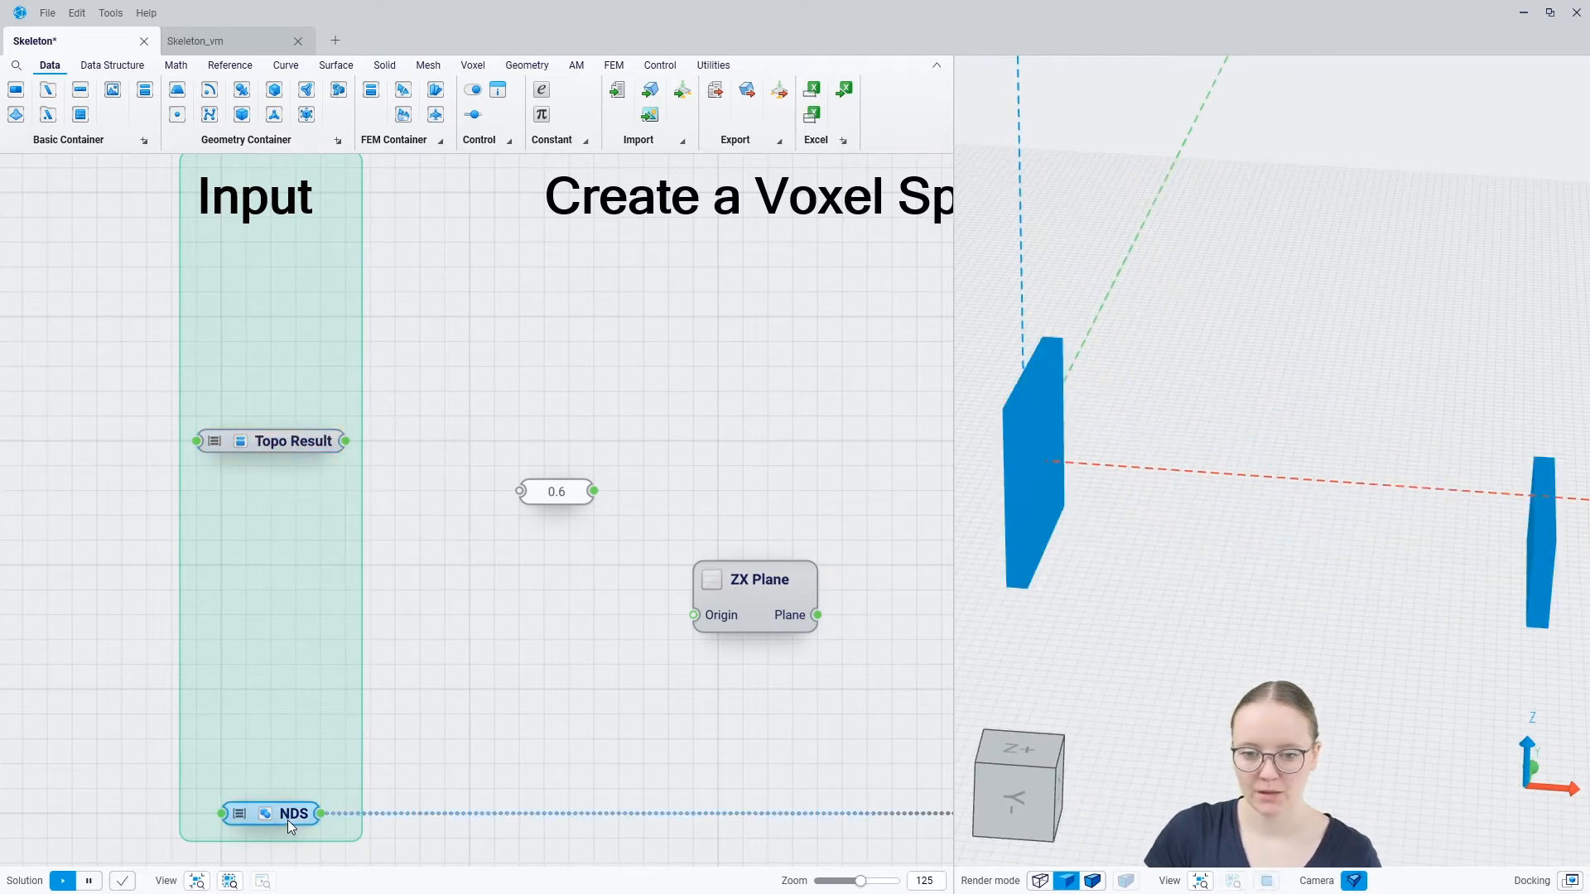
pyautogui.press('h')
pyautogui.click(392, 714)
# Examine the graph's sections from Create a Voxel Space through Unify and Fillet
pyautogui.scroll(-5, 328, 722)
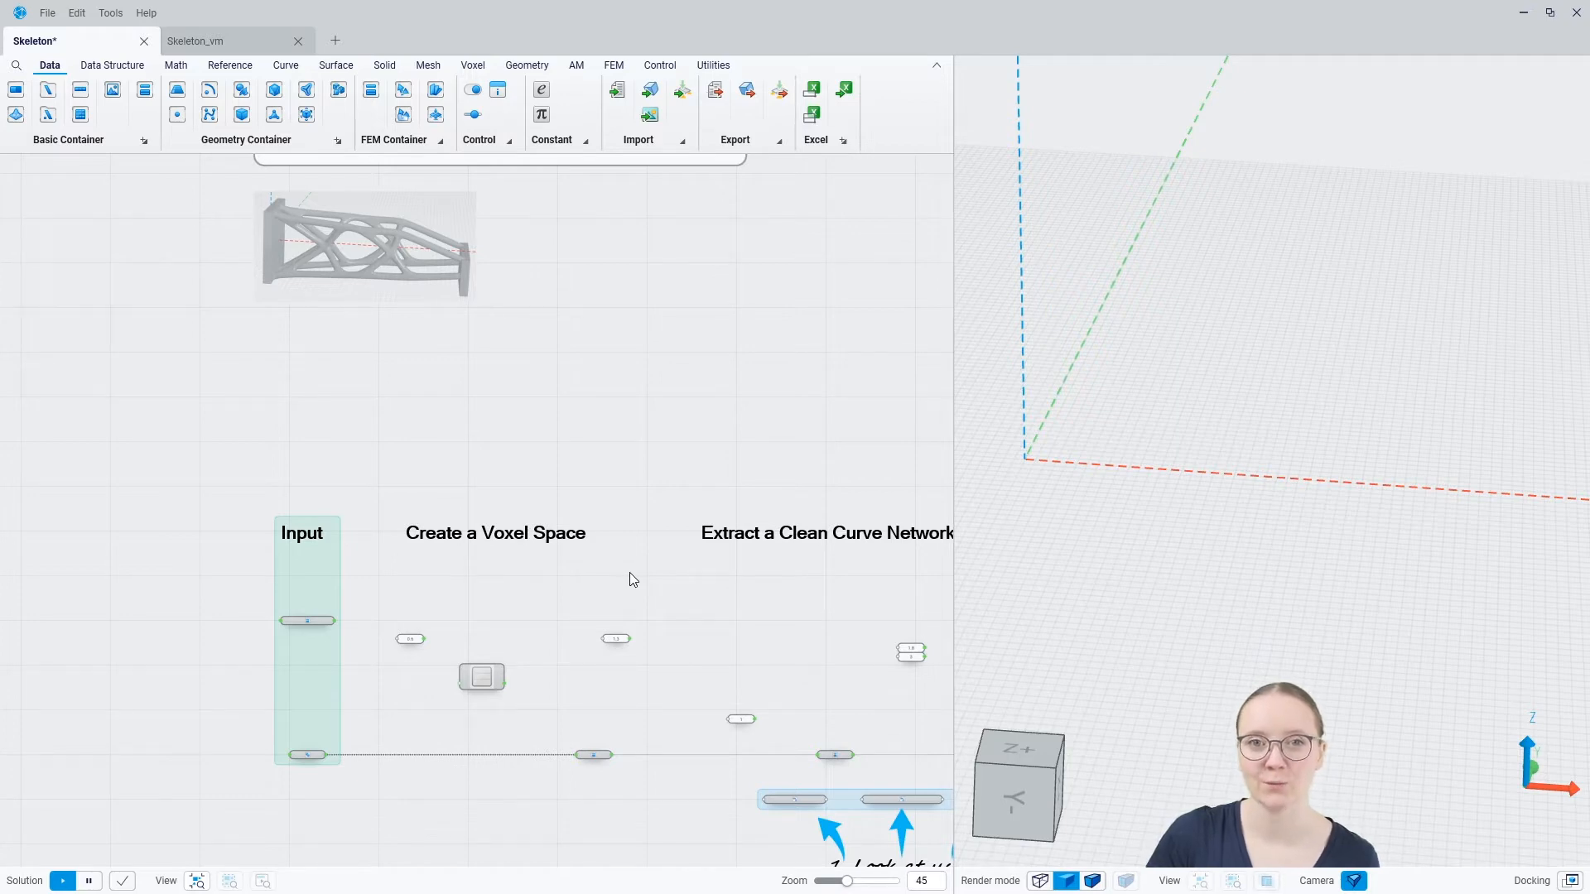
pyautogui.moveTo(827, 596); pyautogui.dragTo(463, 520, button='middle')
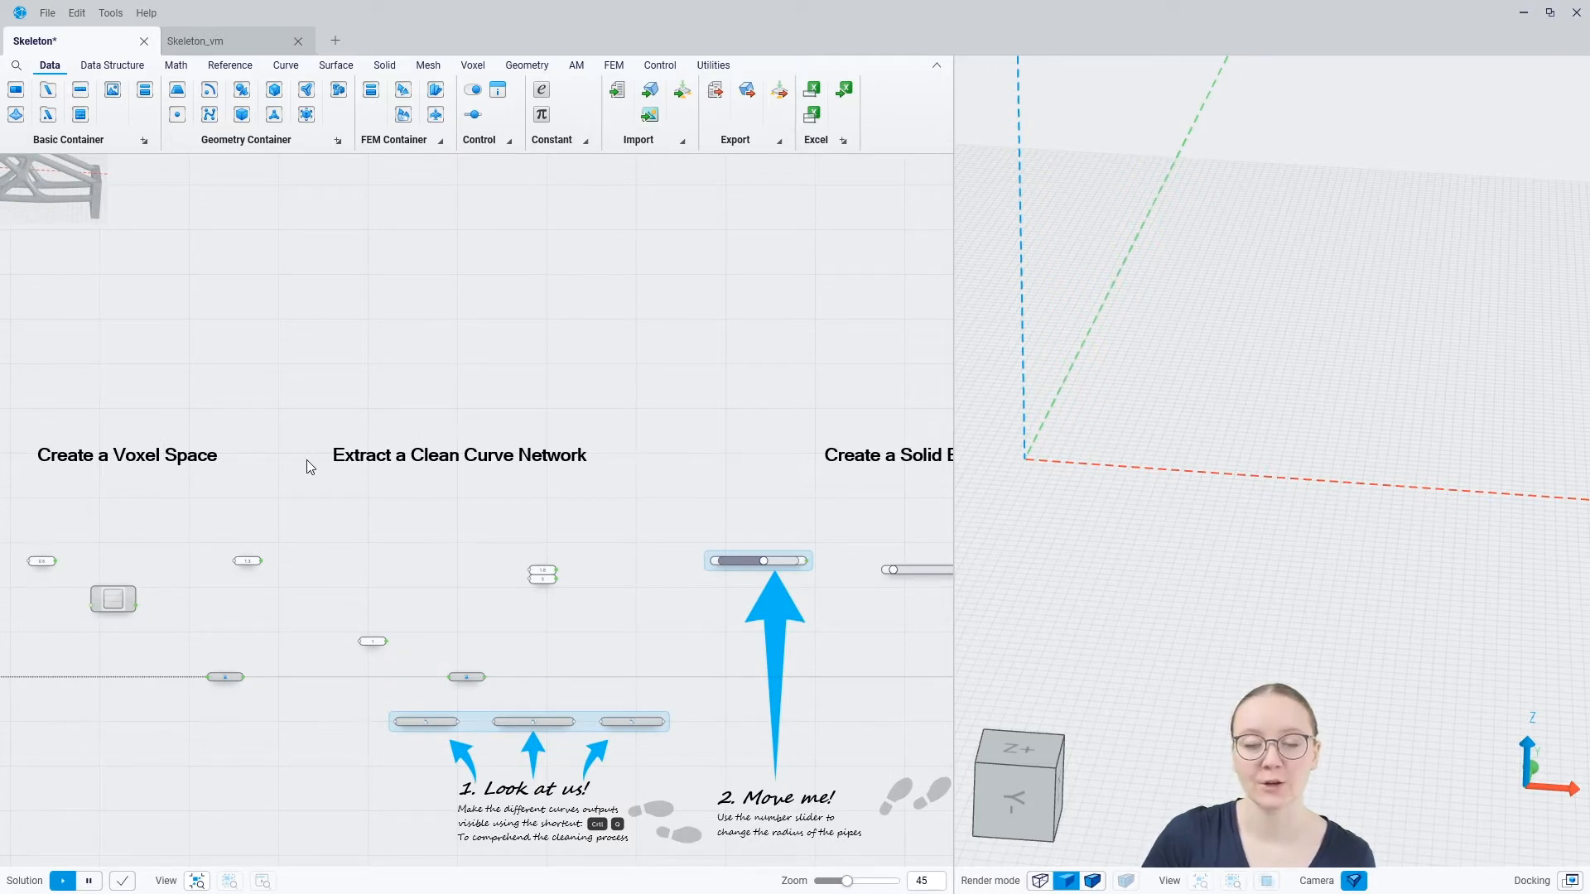
pyautogui.moveTo(773, 487); pyautogui.dragTo(401, 454, button='middle')
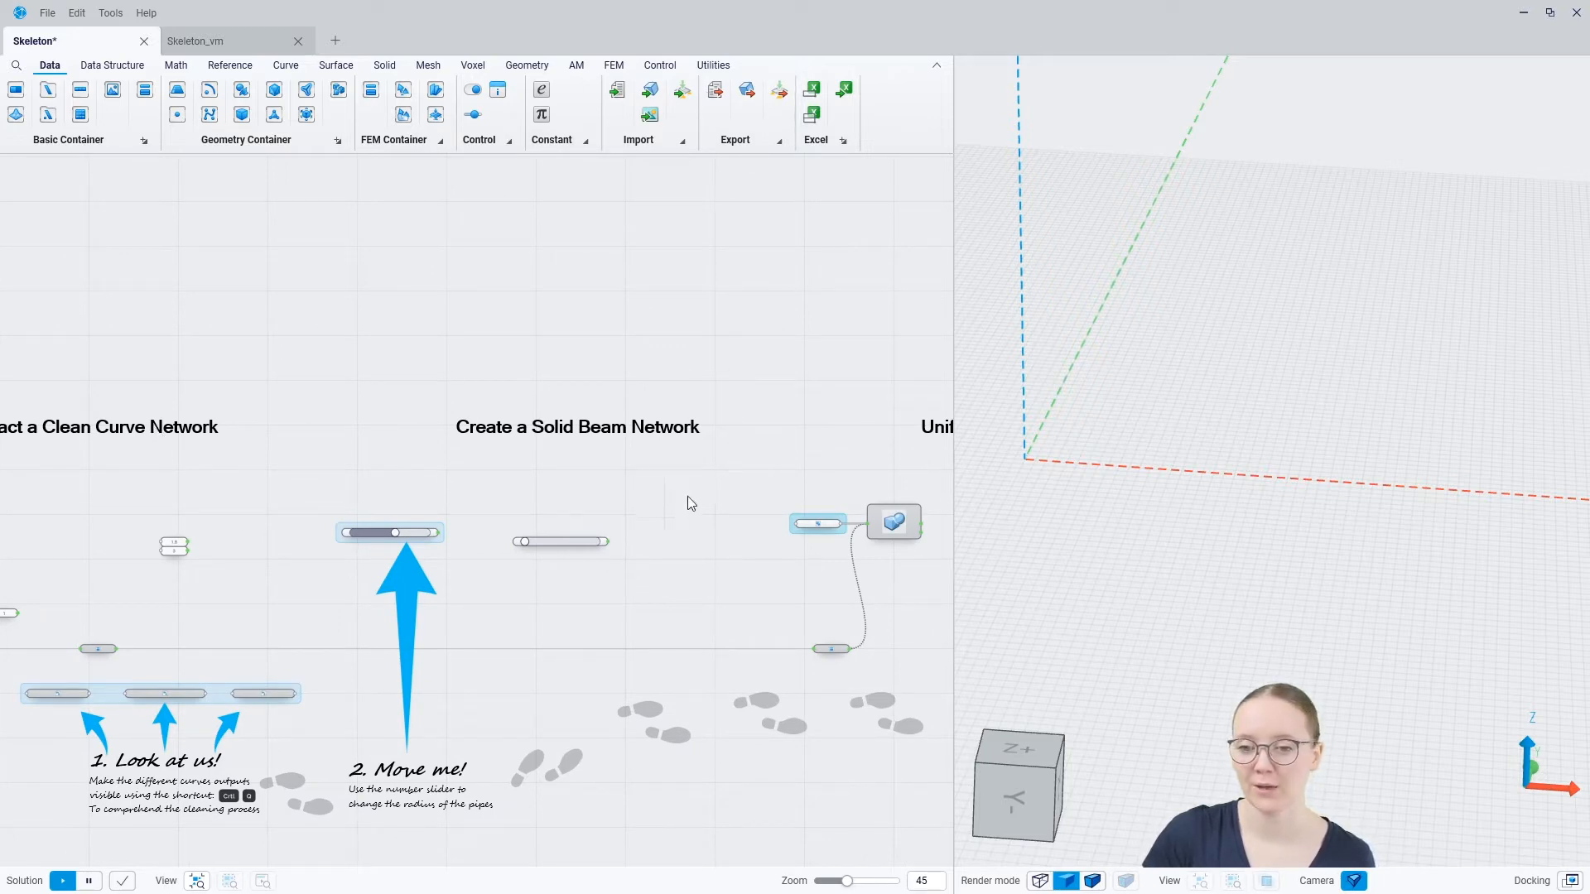
pyautogui.moveTo(739, 503); pyautogui.dragTo(320, 491, button='middle')
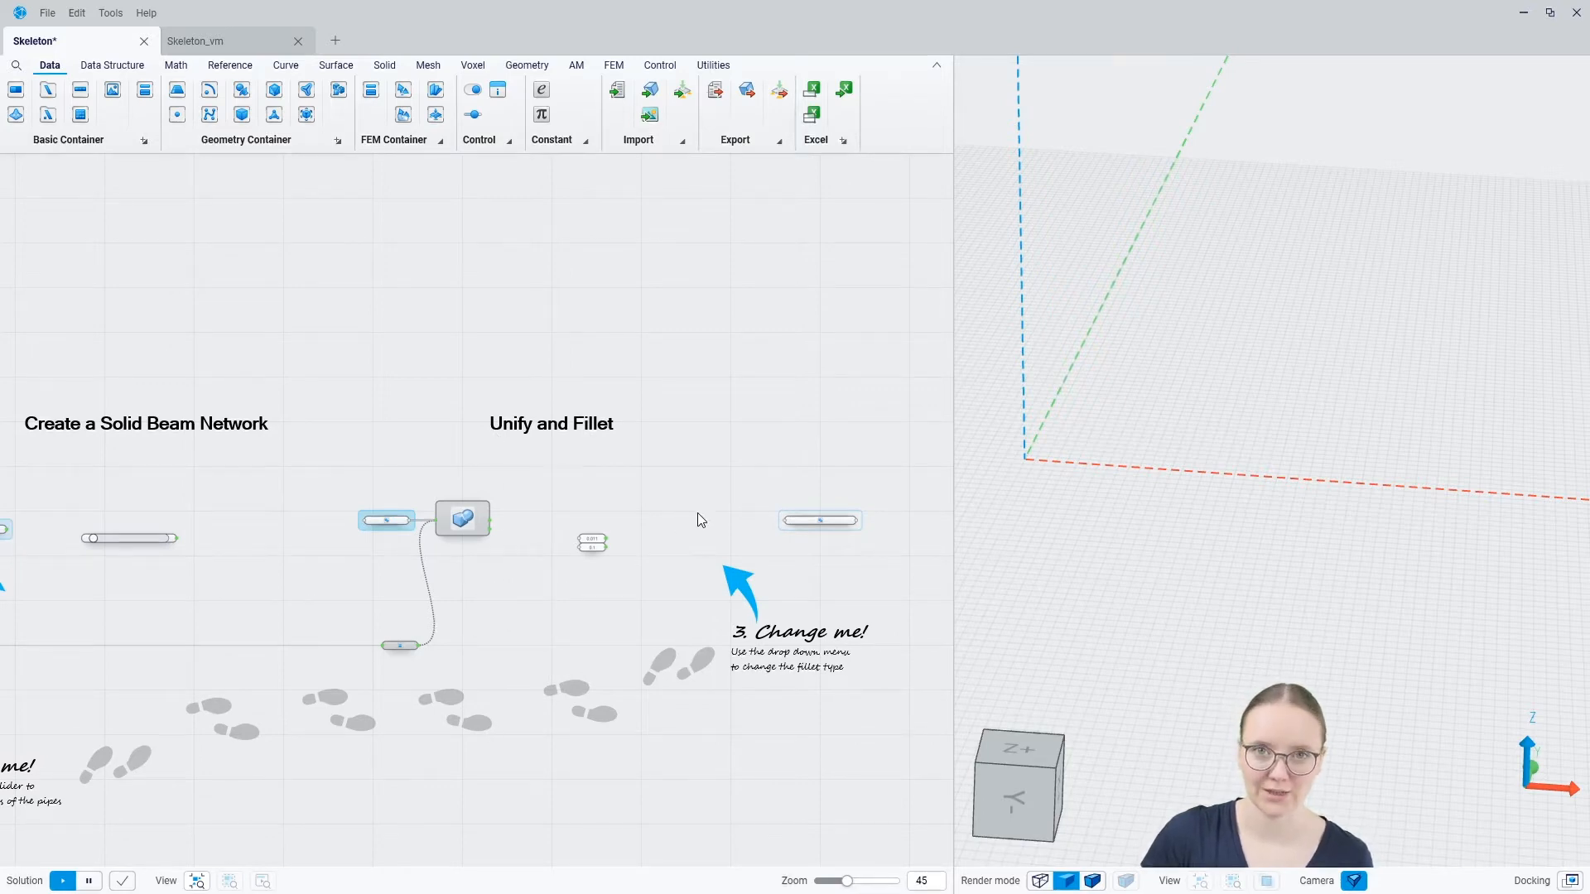
pyautogui.scroll(-5, 272, 472)
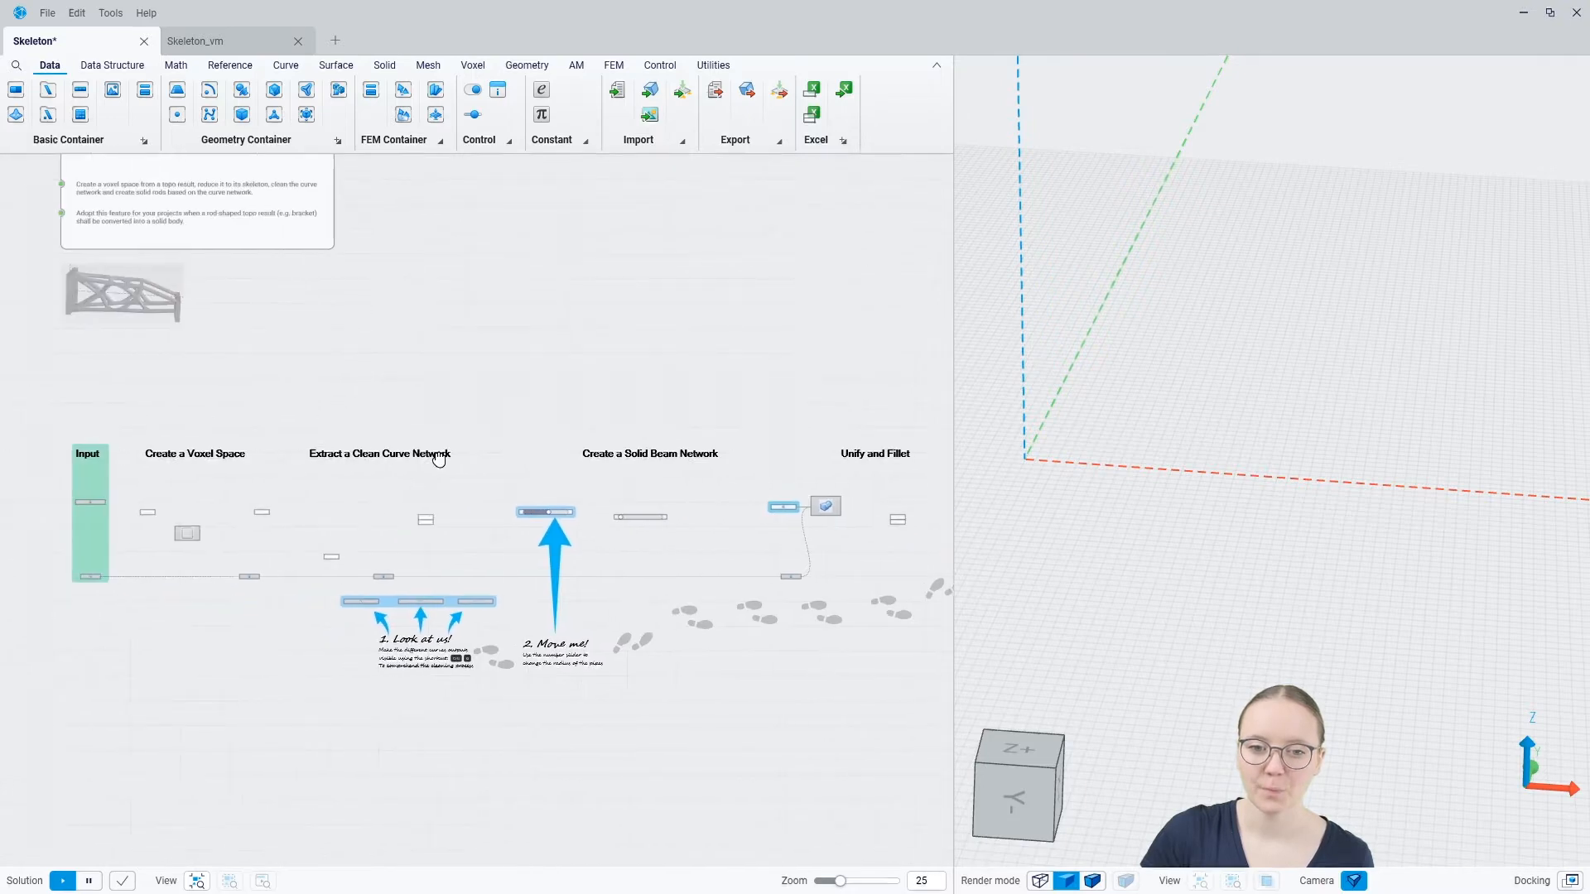
pyautogui.moveTo(326, 365); pyautogui.dragTo(321, 461, button='right')
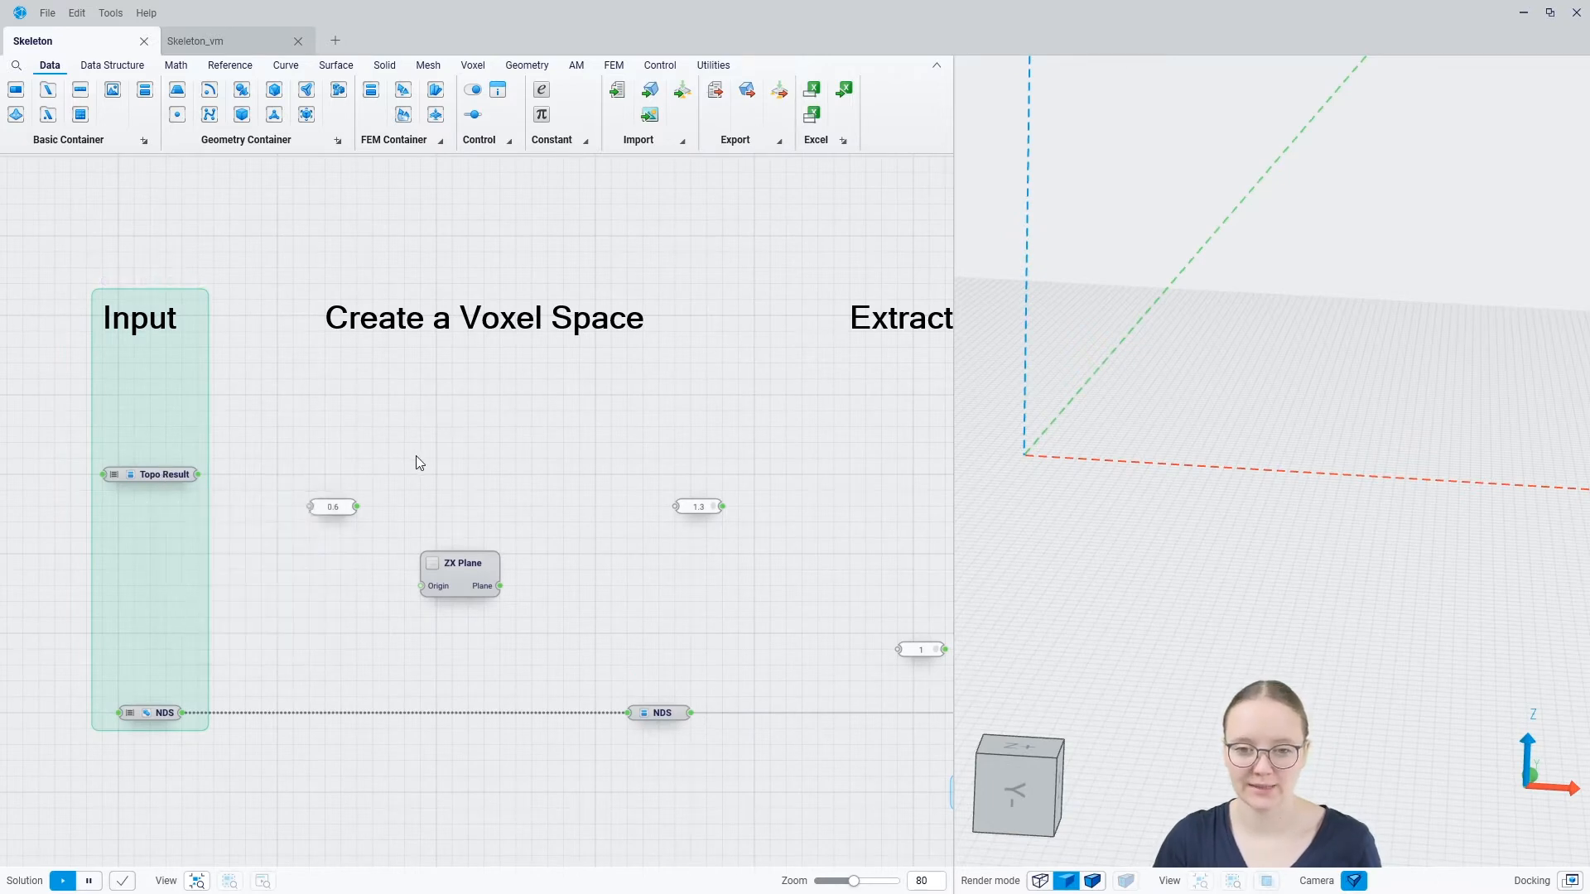
# Add a Create Voxel Space component beside the Input group, with Topo Result as its geometry and the 0.6 value as its resolution
pyautogui.rightClick(377, 457)
pyautogui.write('crea')
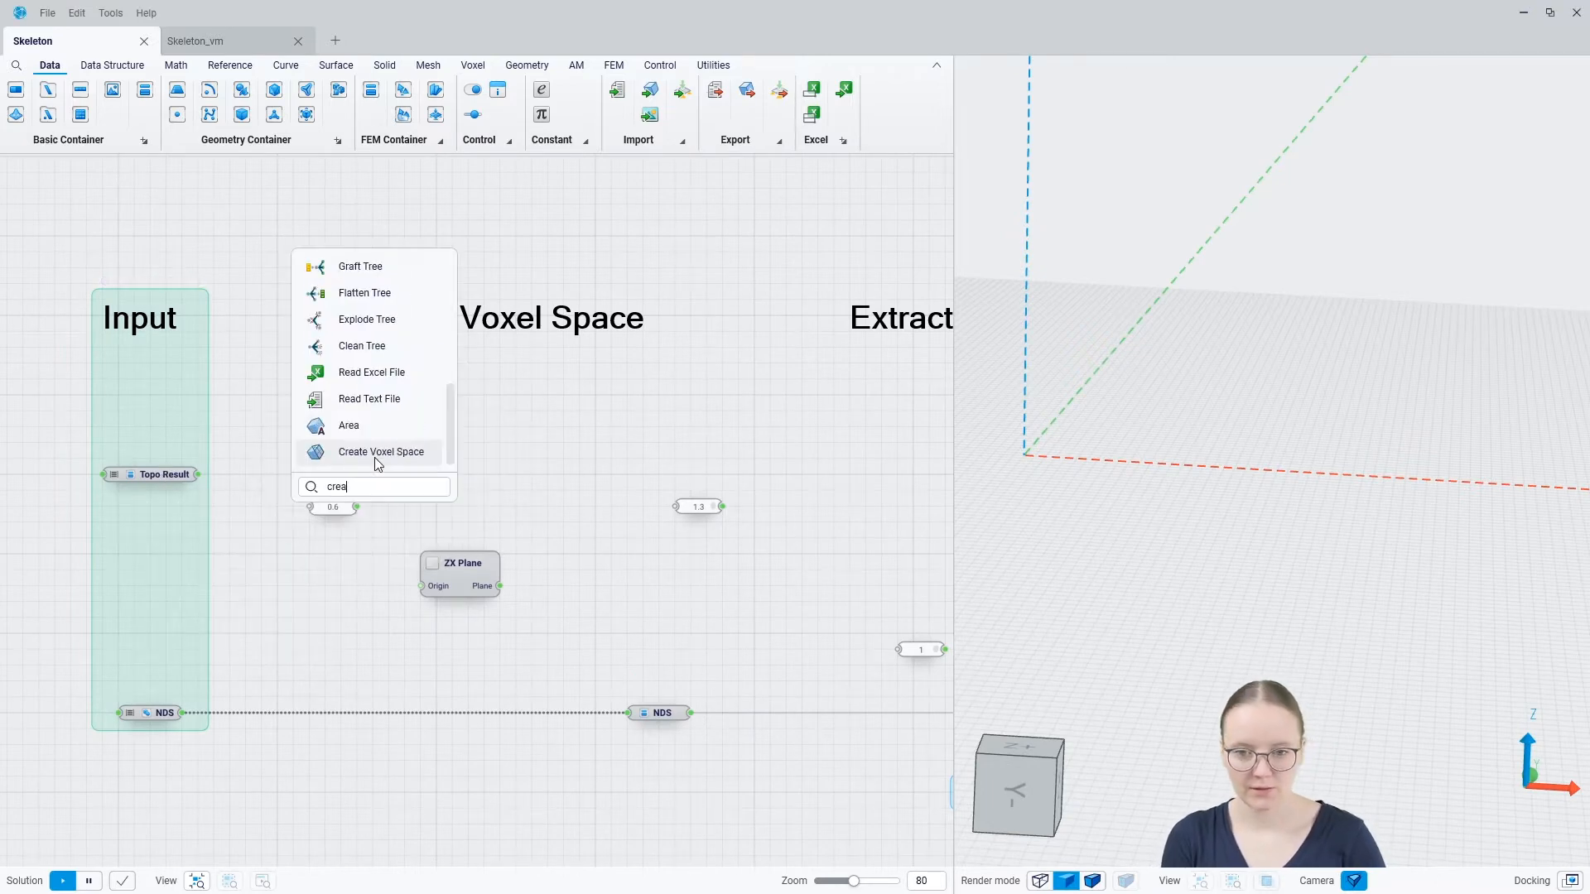
pyautogui.write('te')
pyautogui.click(375, 454)
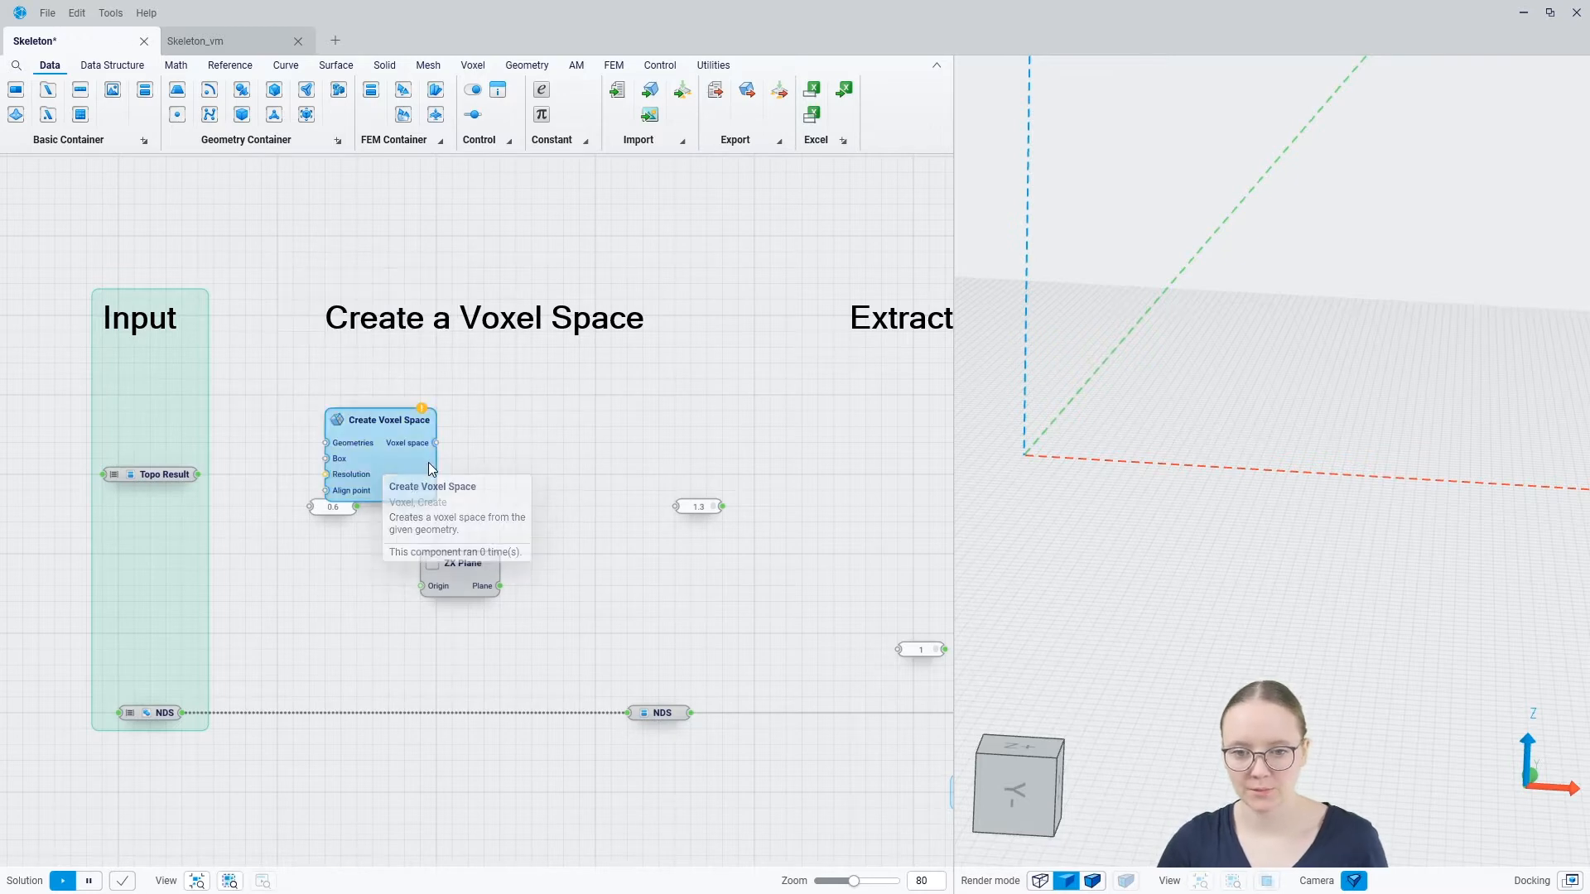
pyautogui.moveTo(429, 462); pyautogui.dragTo(476, 495)
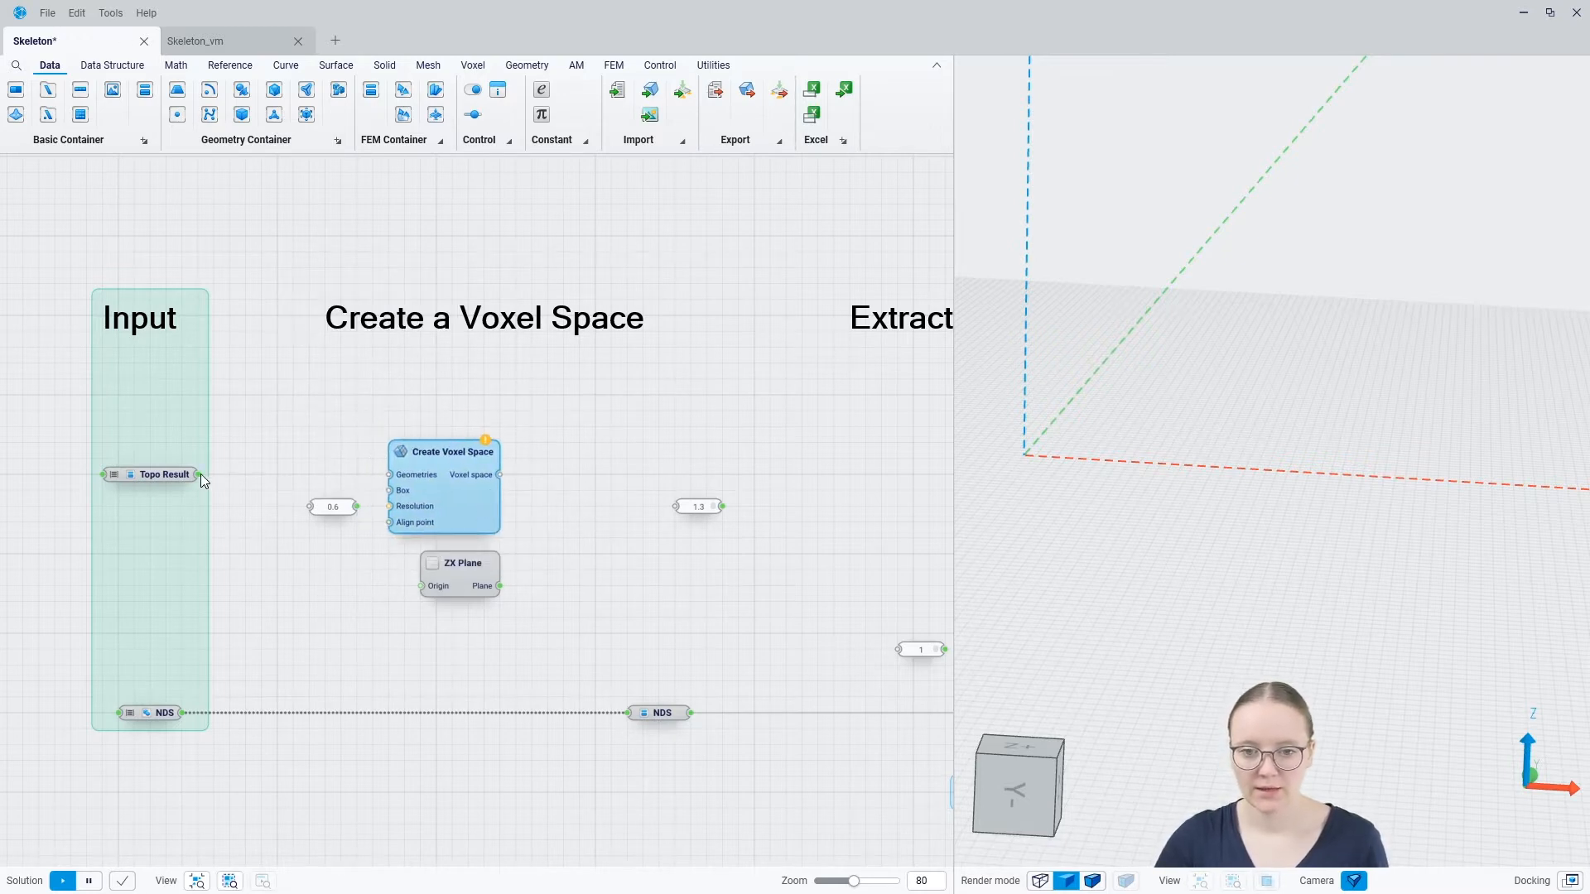
pyautogui.moveTo(201, 475); pyautogui.dragTo(390, 474)
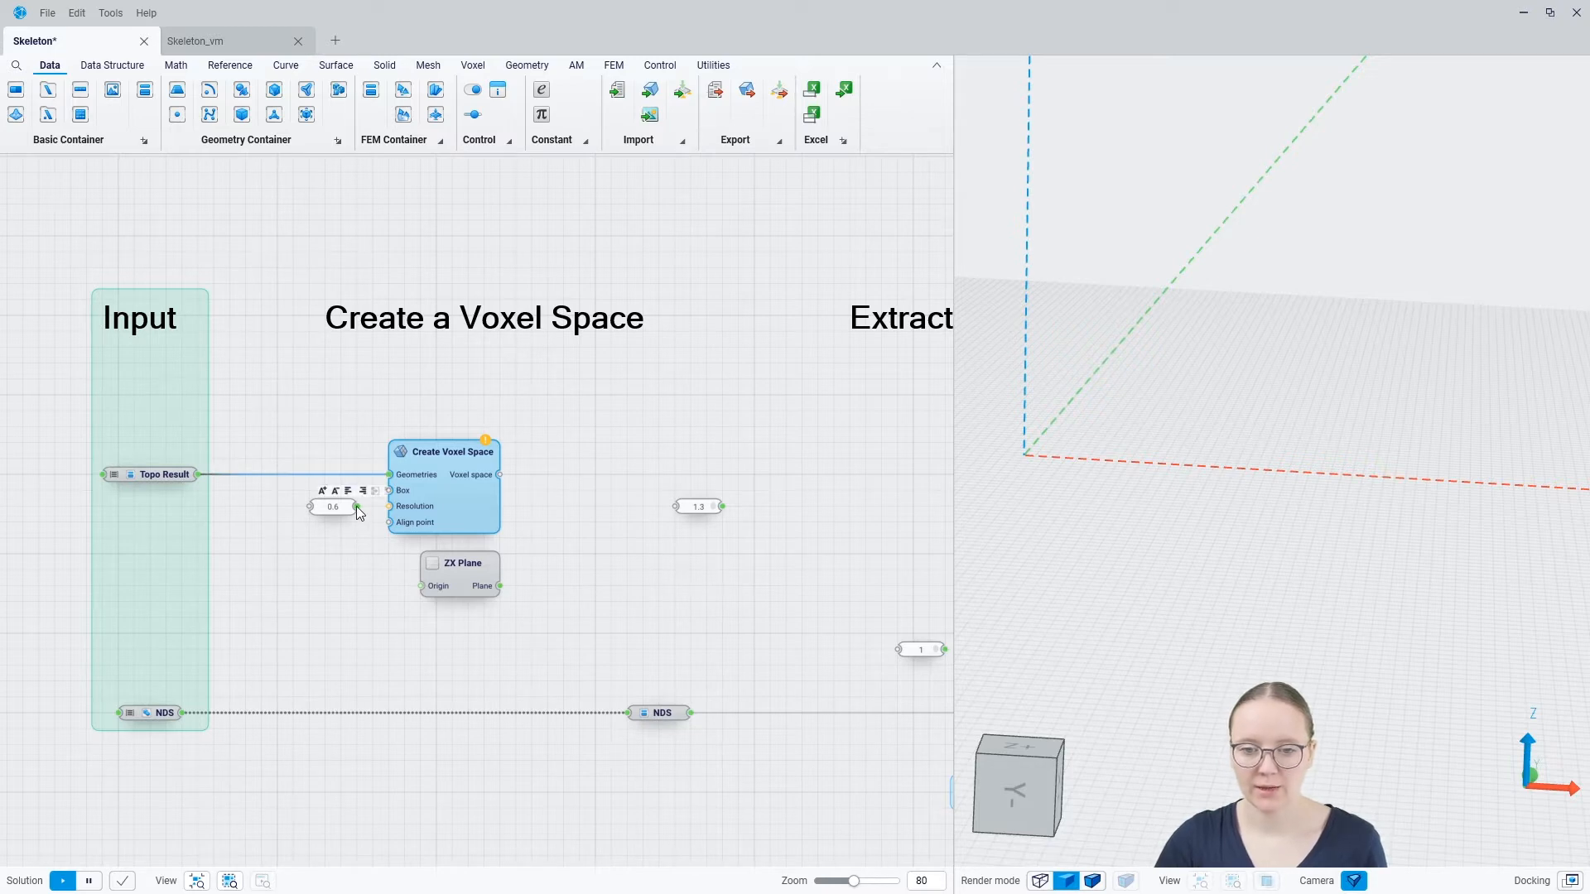
pyautogui.moveTo(382, 509); pyautogui.dragTo(389, 506)
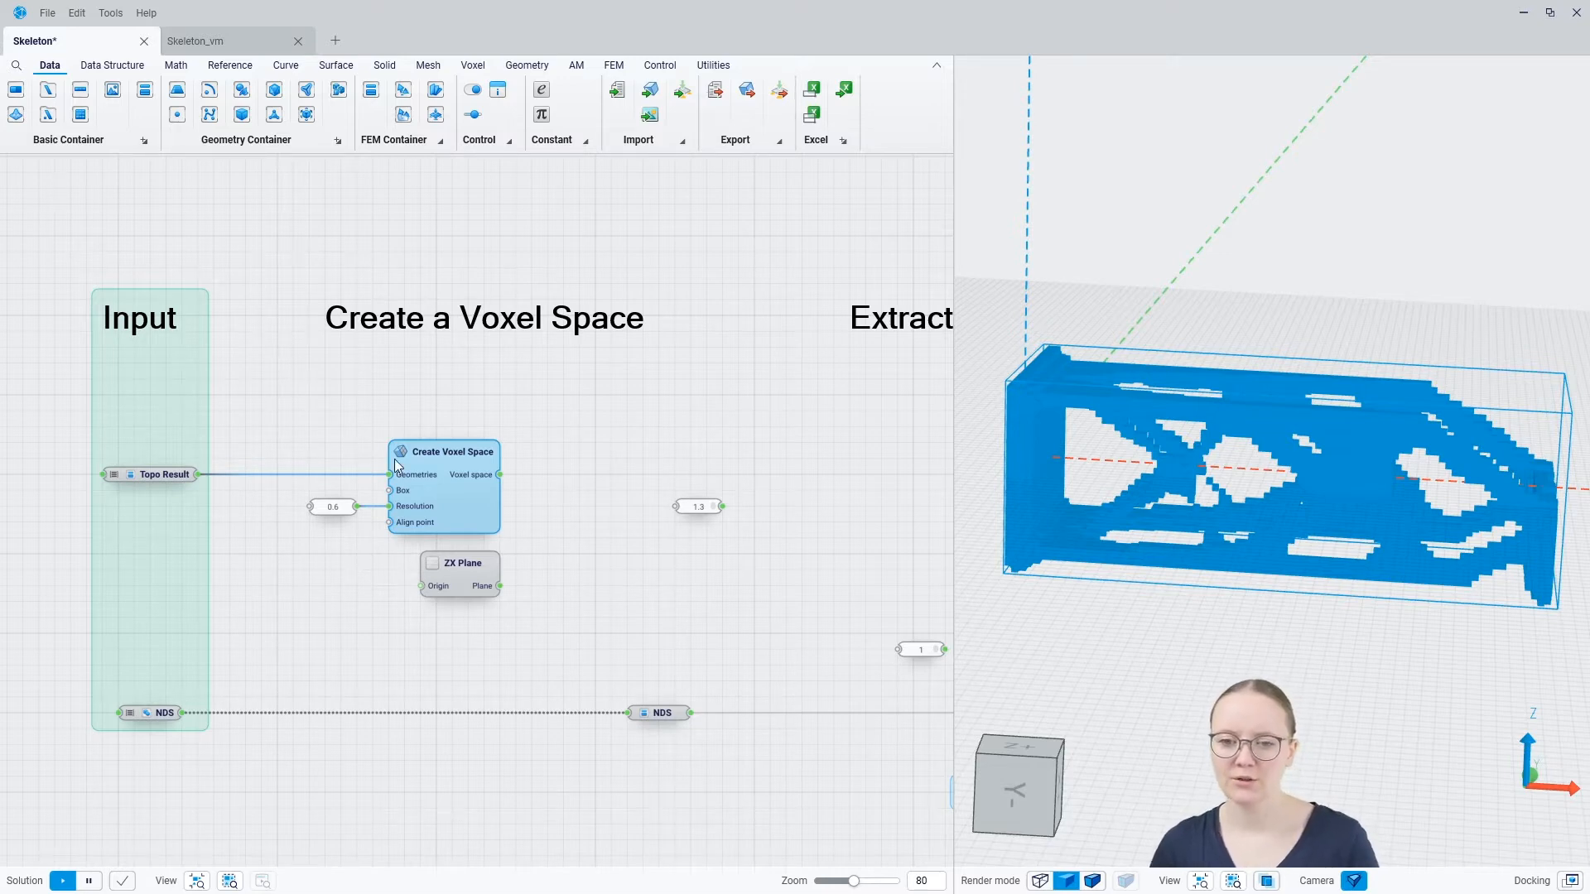
# Inspect the voxelized bracket in the 3D view from several angles
pyautogui.click(333, 580)
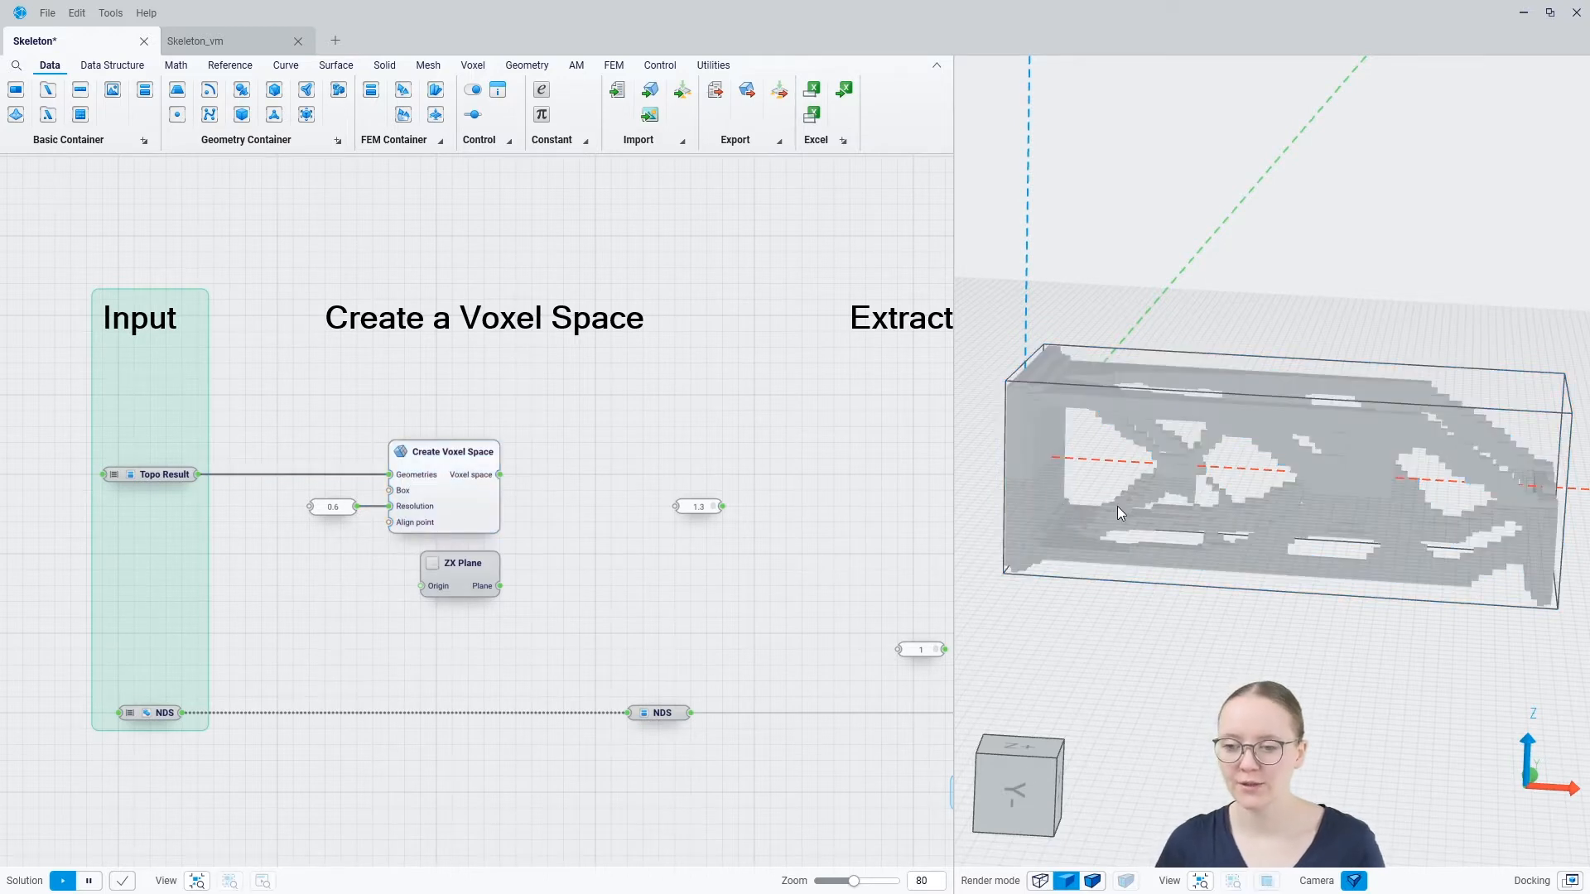
pyautogui.scroll(5, 1101, 507)
pyautogui.moveTo(1110, 537); pyautogui.dragTo(1218, 568, button='right')
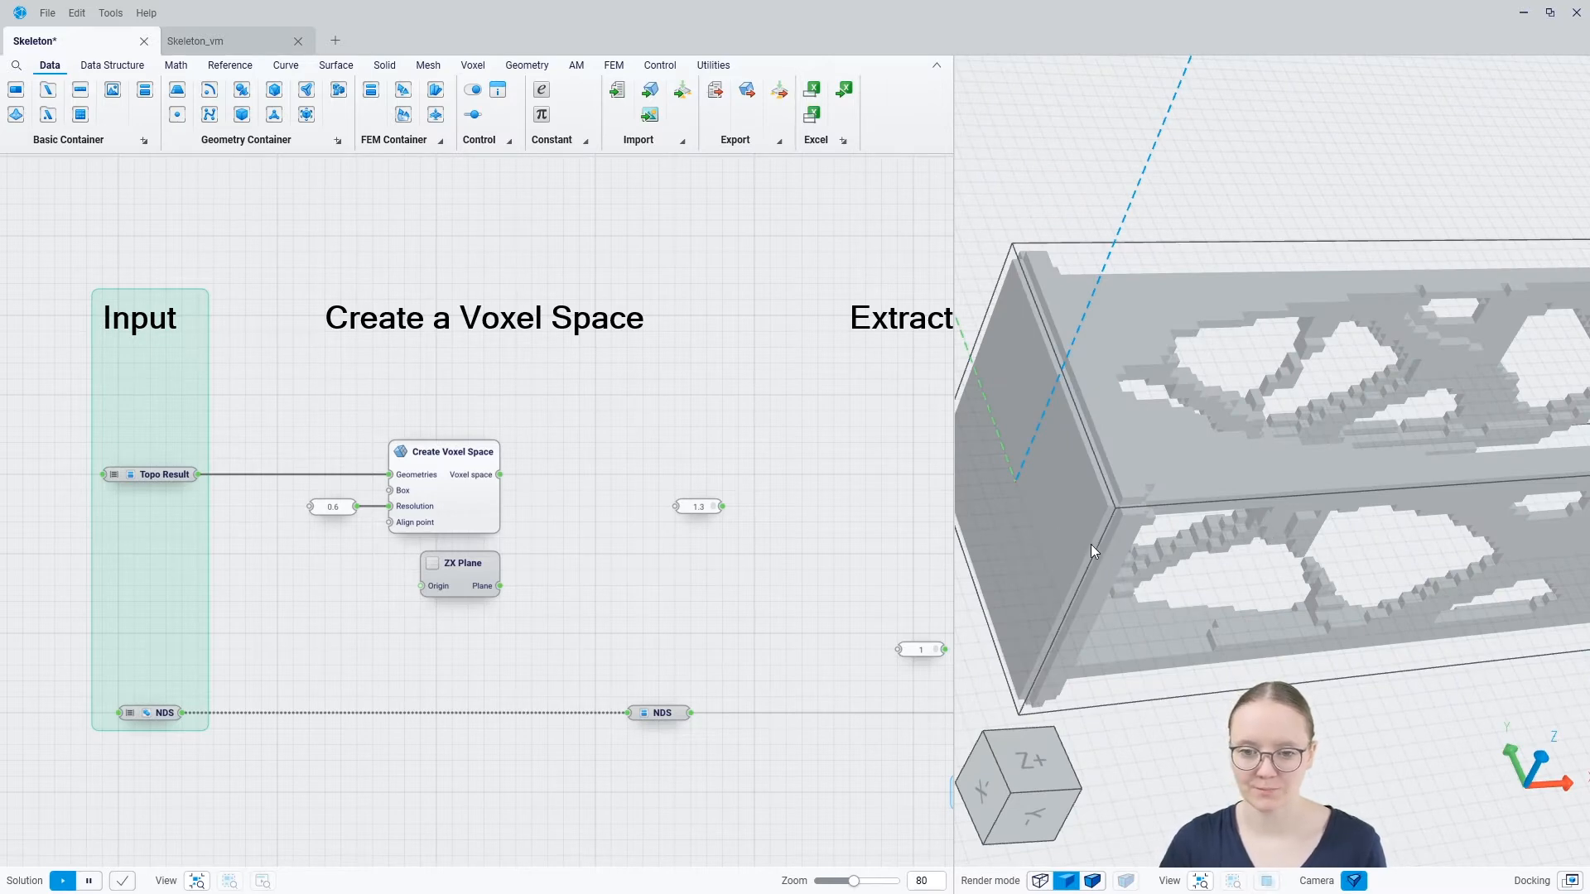
pyautogui.moveTo(1140, 429); pyautogui.dragTo(1066, 389, button='right')
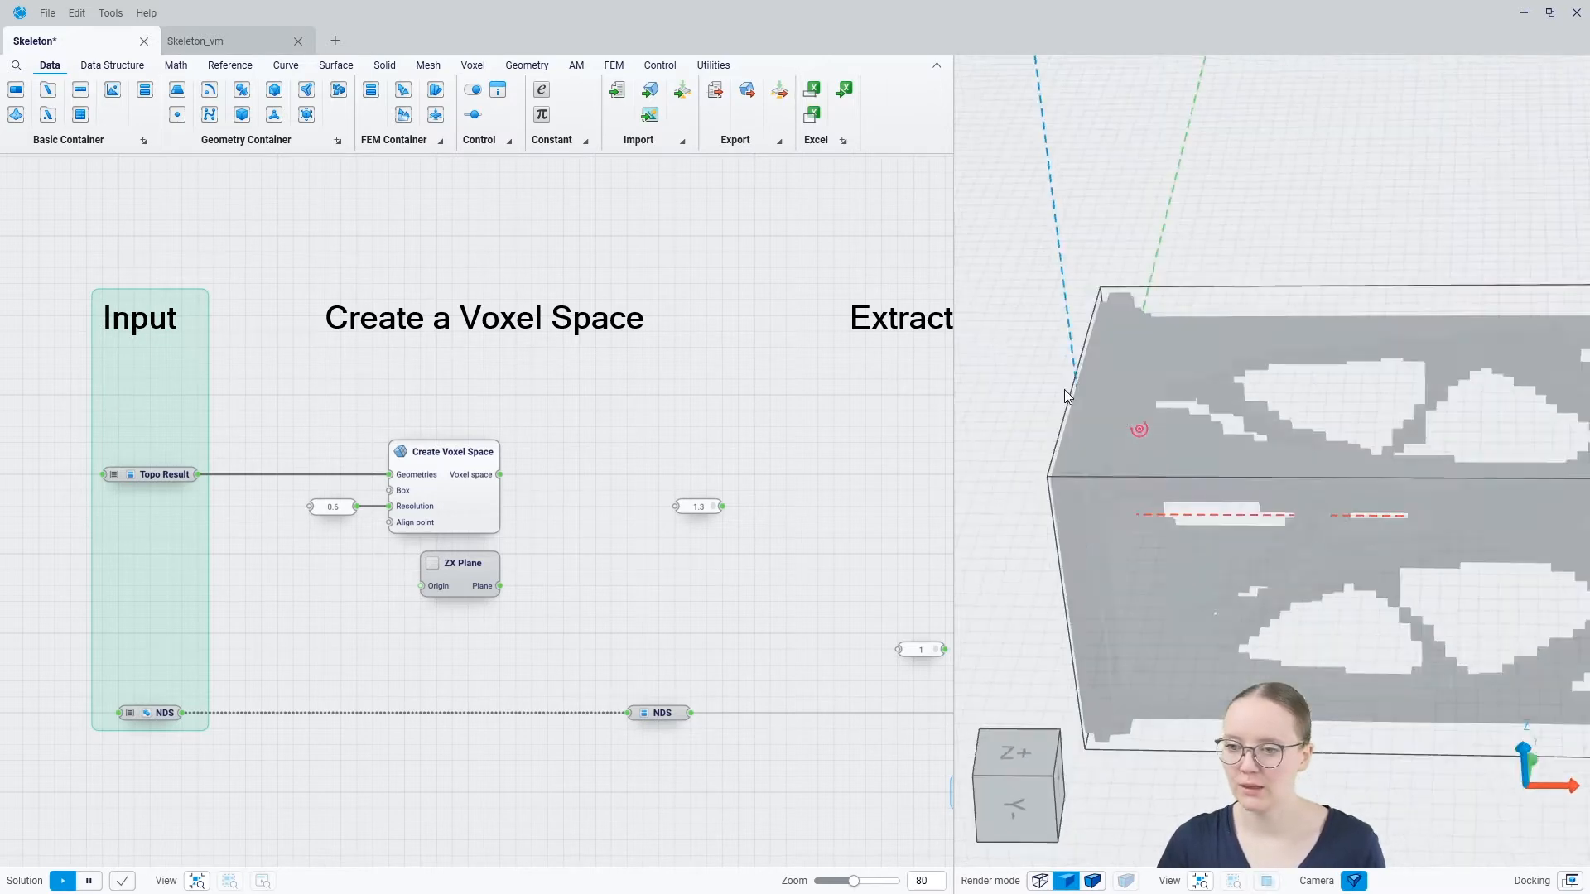
pyautogui.scroll(-5, 1064, 391)
pyautogui.scroll(4, 1186, 381)
pyautogui.moveTo(1187, 357)
pyautogui.mouseDown(button='right')
pyautogui.moveTo(1195, 439)
pyautogui.moveTo(1196, 376)
pyautogui.moveTo(1215, 378)
pyautogui.mouseUp(button='right')
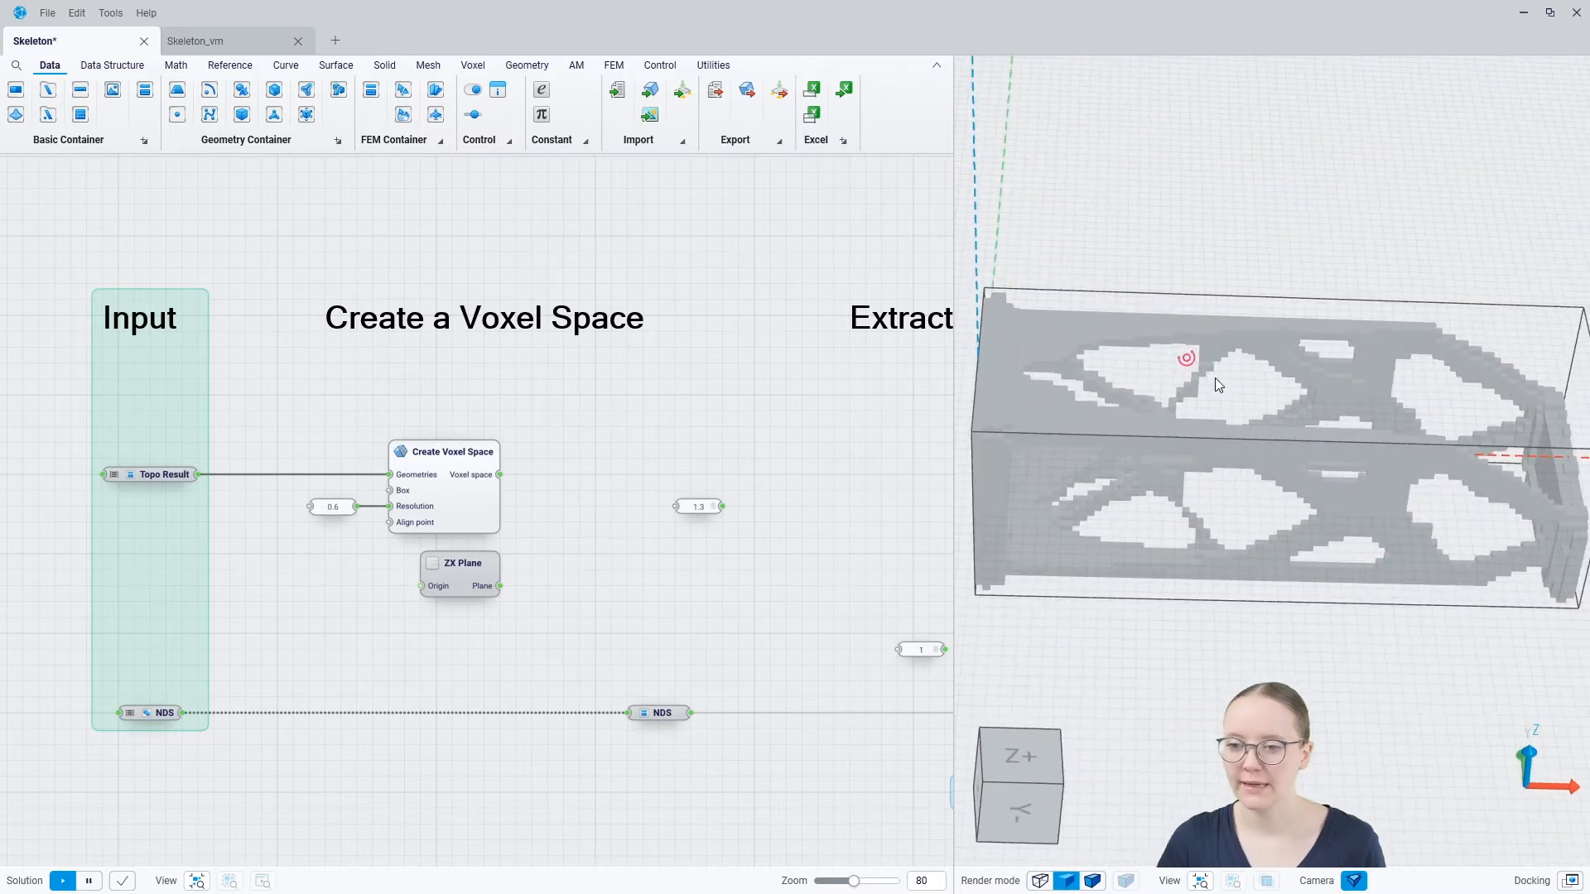
# Add a Make Symmetric component after Create Voxel Space and feed it the created voxel space
pyautogui.rightClick(590, 465)
pyautogui.write('mak')
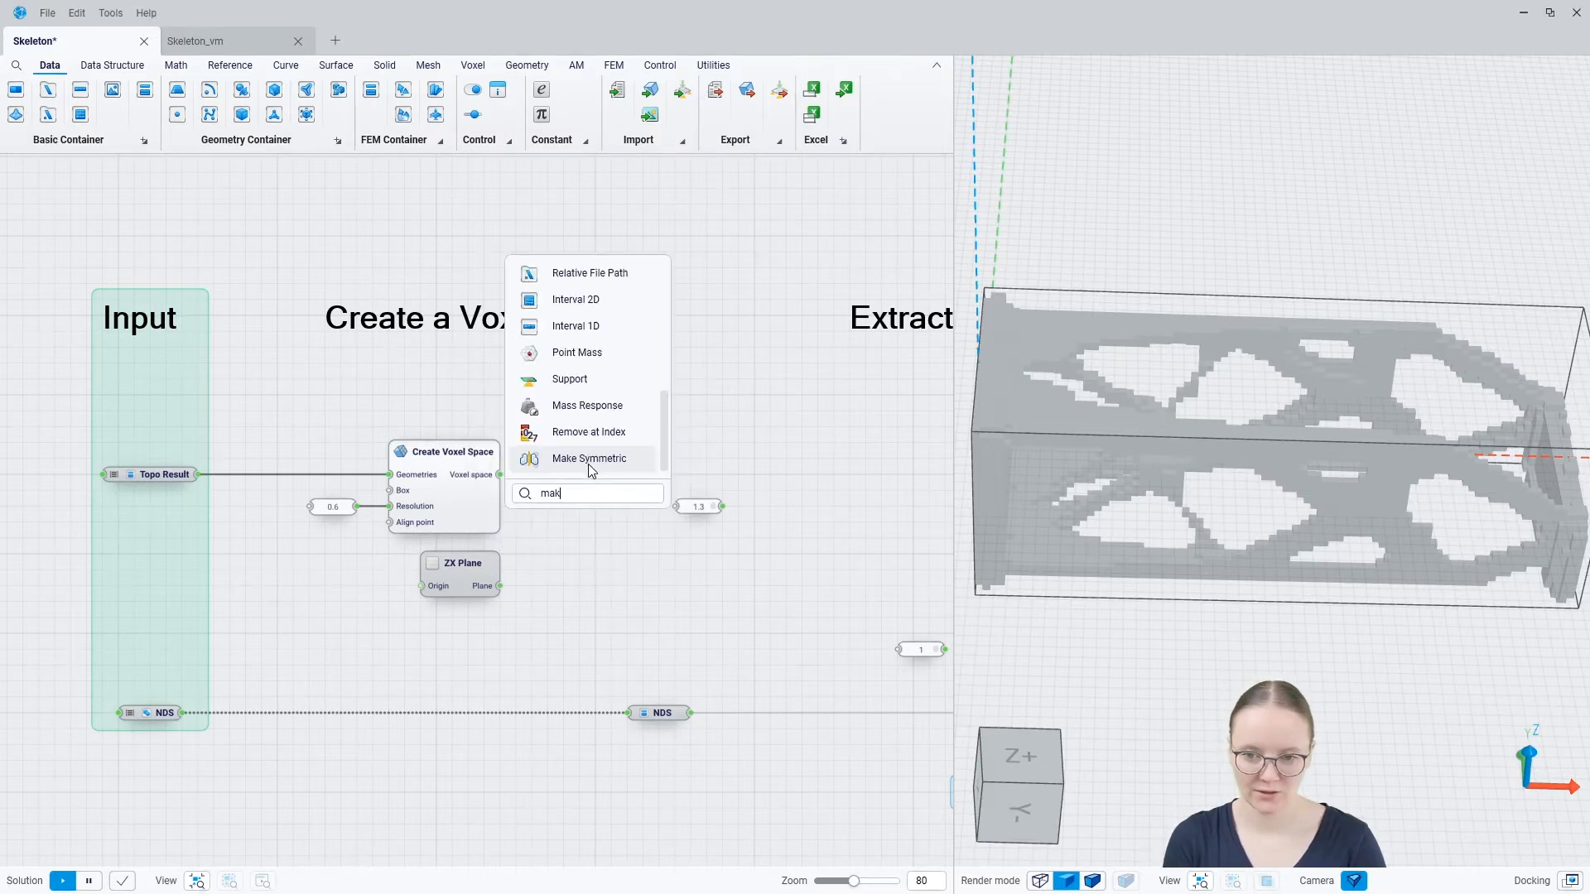
pyautogui.write('e s')
pyautogui.click(589, 464)
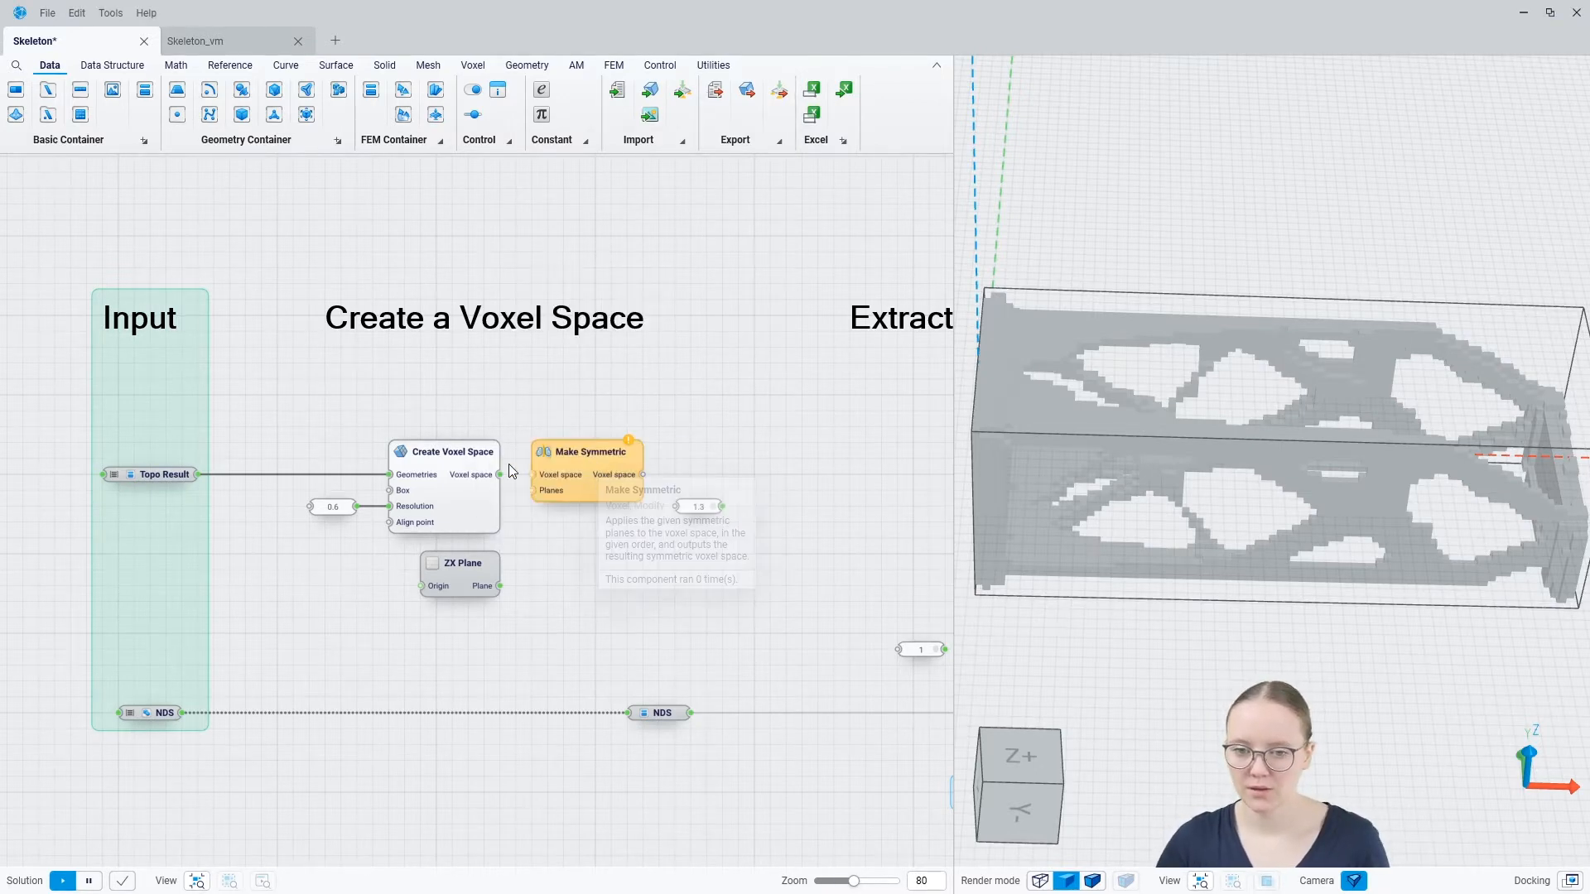
pyautogui.moveTo(500, 475); pyautogui.dragTo(534, 475)
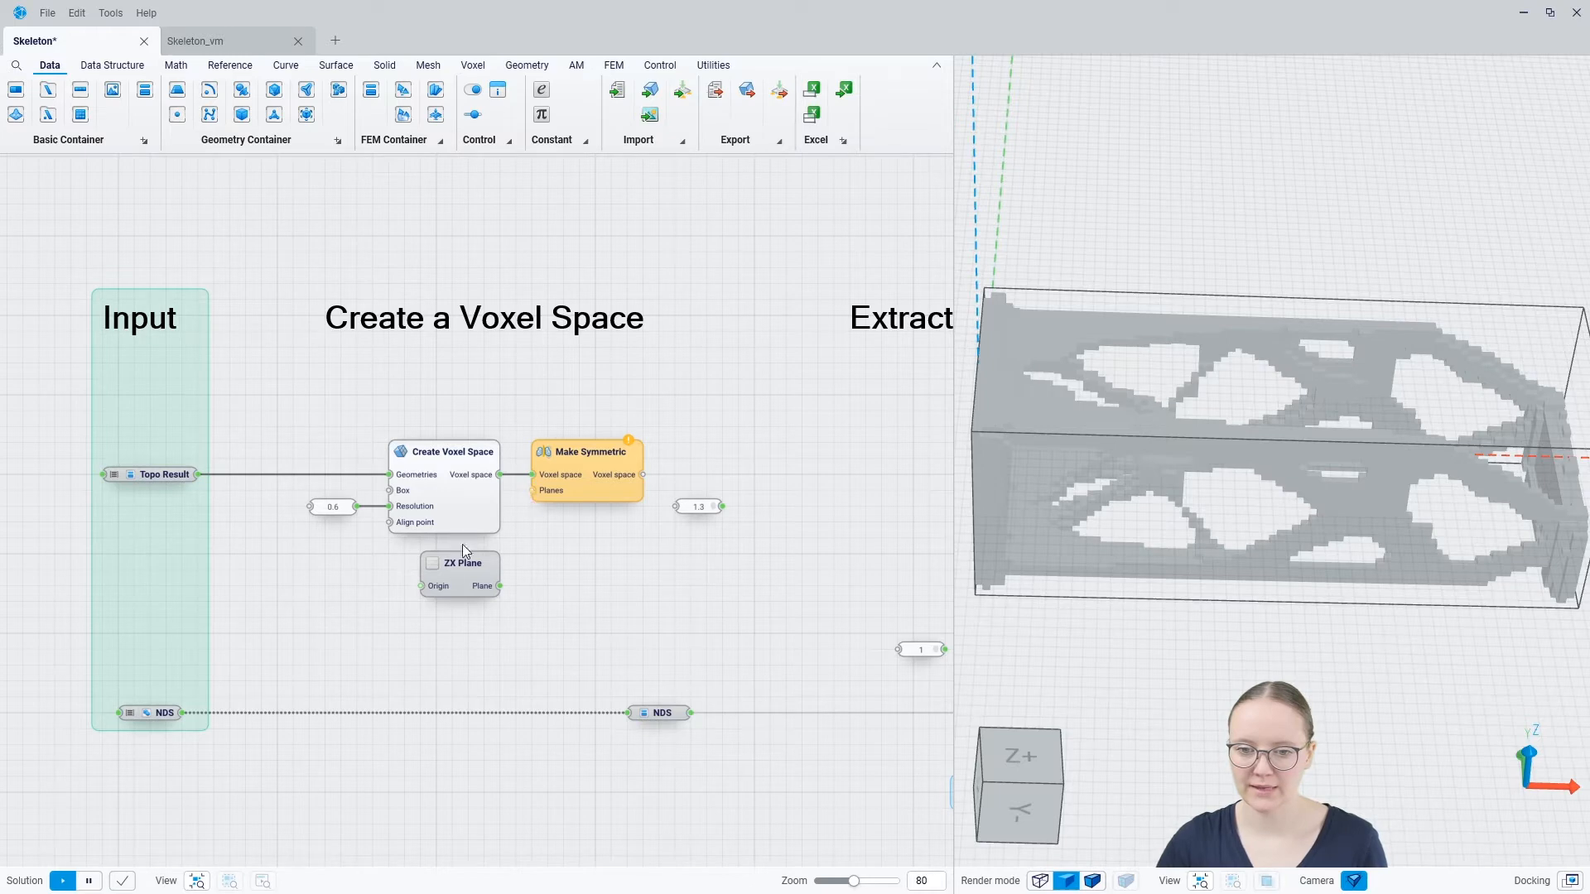
# Show the ZX Plane in the 3D view and connect its Plane output to the Planes input of Make Symmetric
pyautogui.click(456, 572)
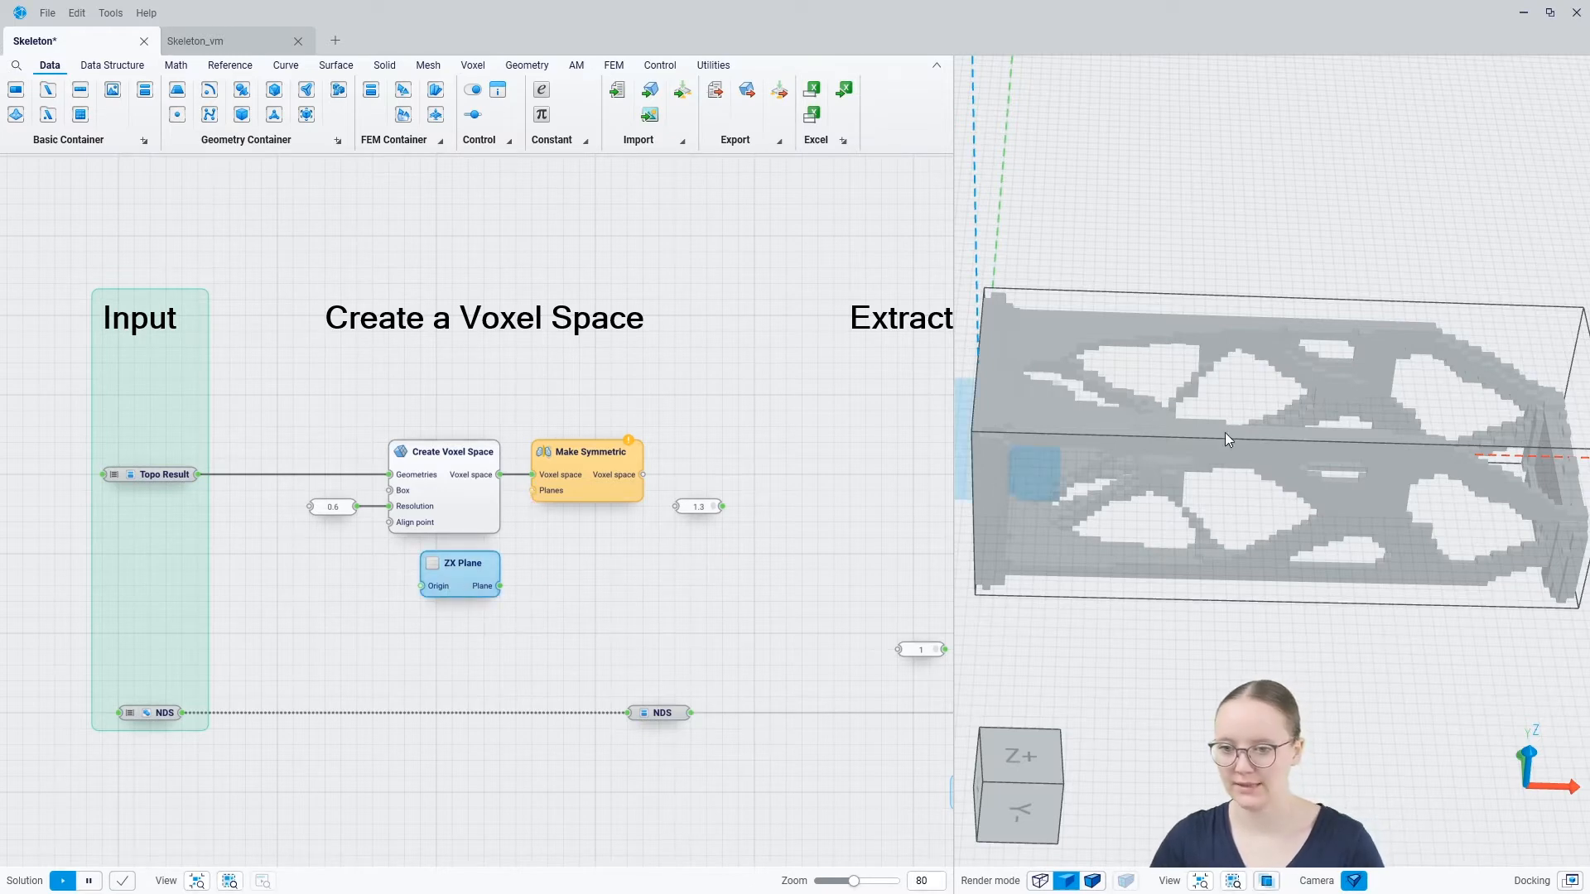
pyautogui.scroll(-5, 1007, 442)
pyautogui.scroll(6, 1135, 429)
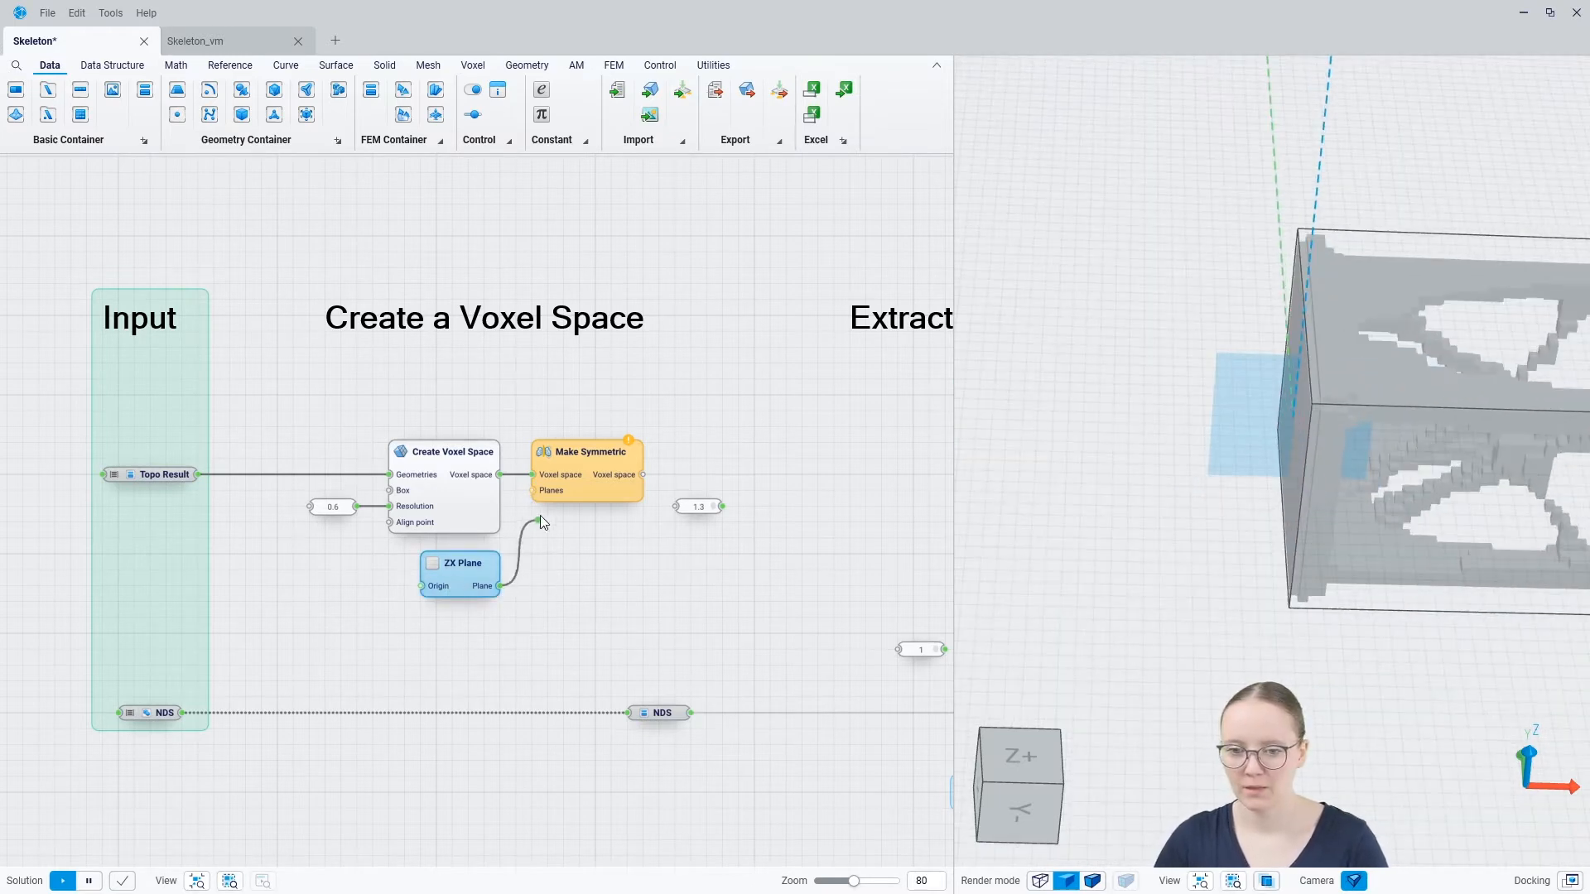
pyautogui.moveTo(540, 515); pyautogui.dragTo(535, 489)
pyautogui.click(593, 477)
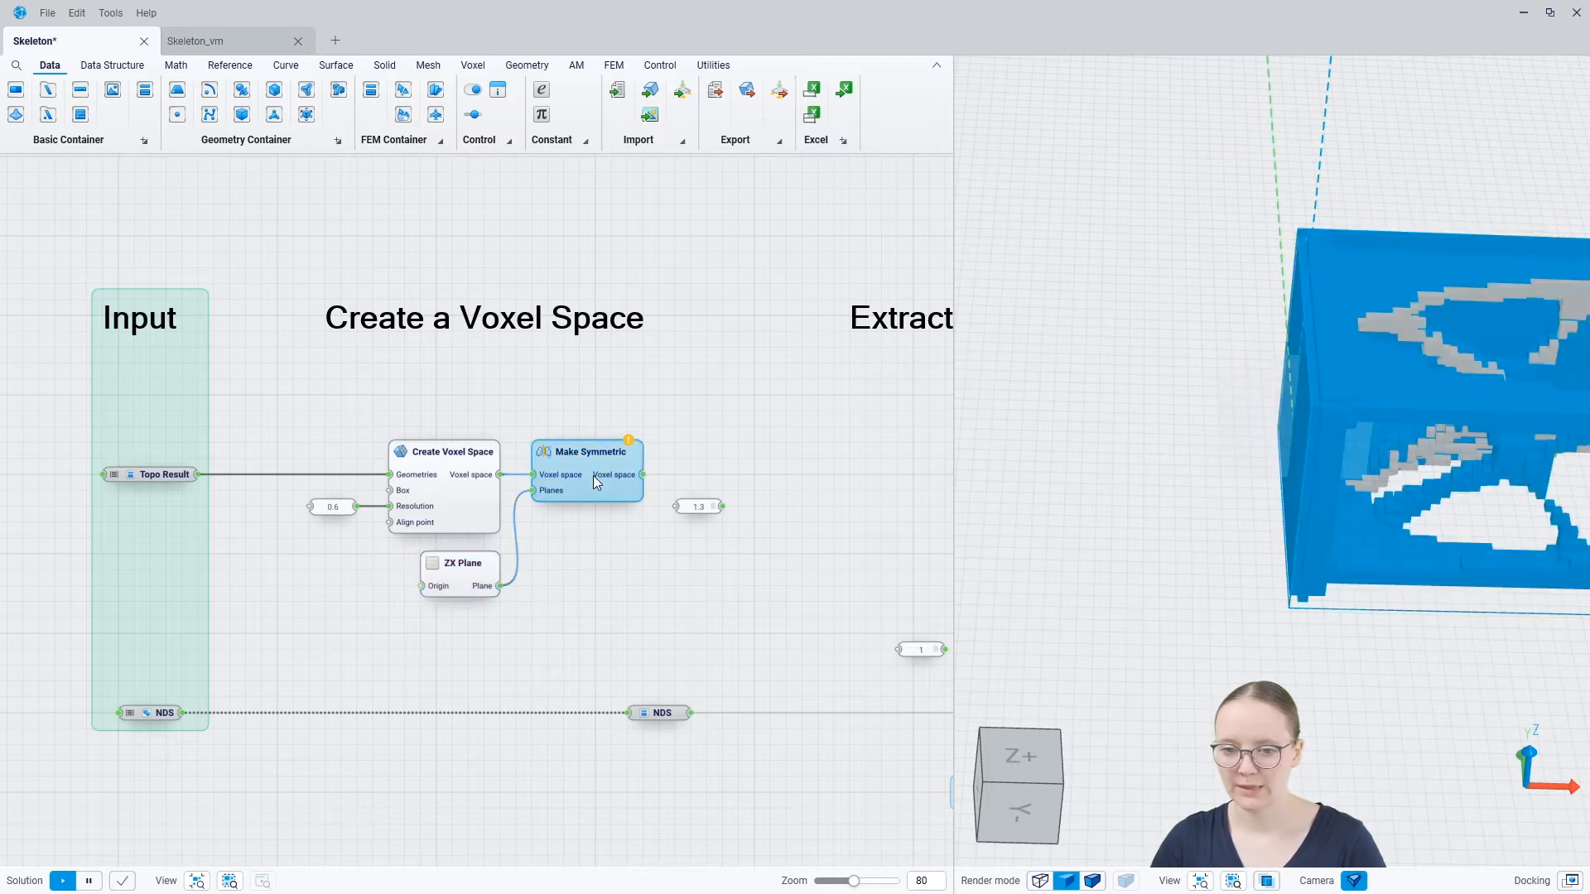
pyautogui.click(610, 555)
pyautogui.scroll(-4, 1082, 305)
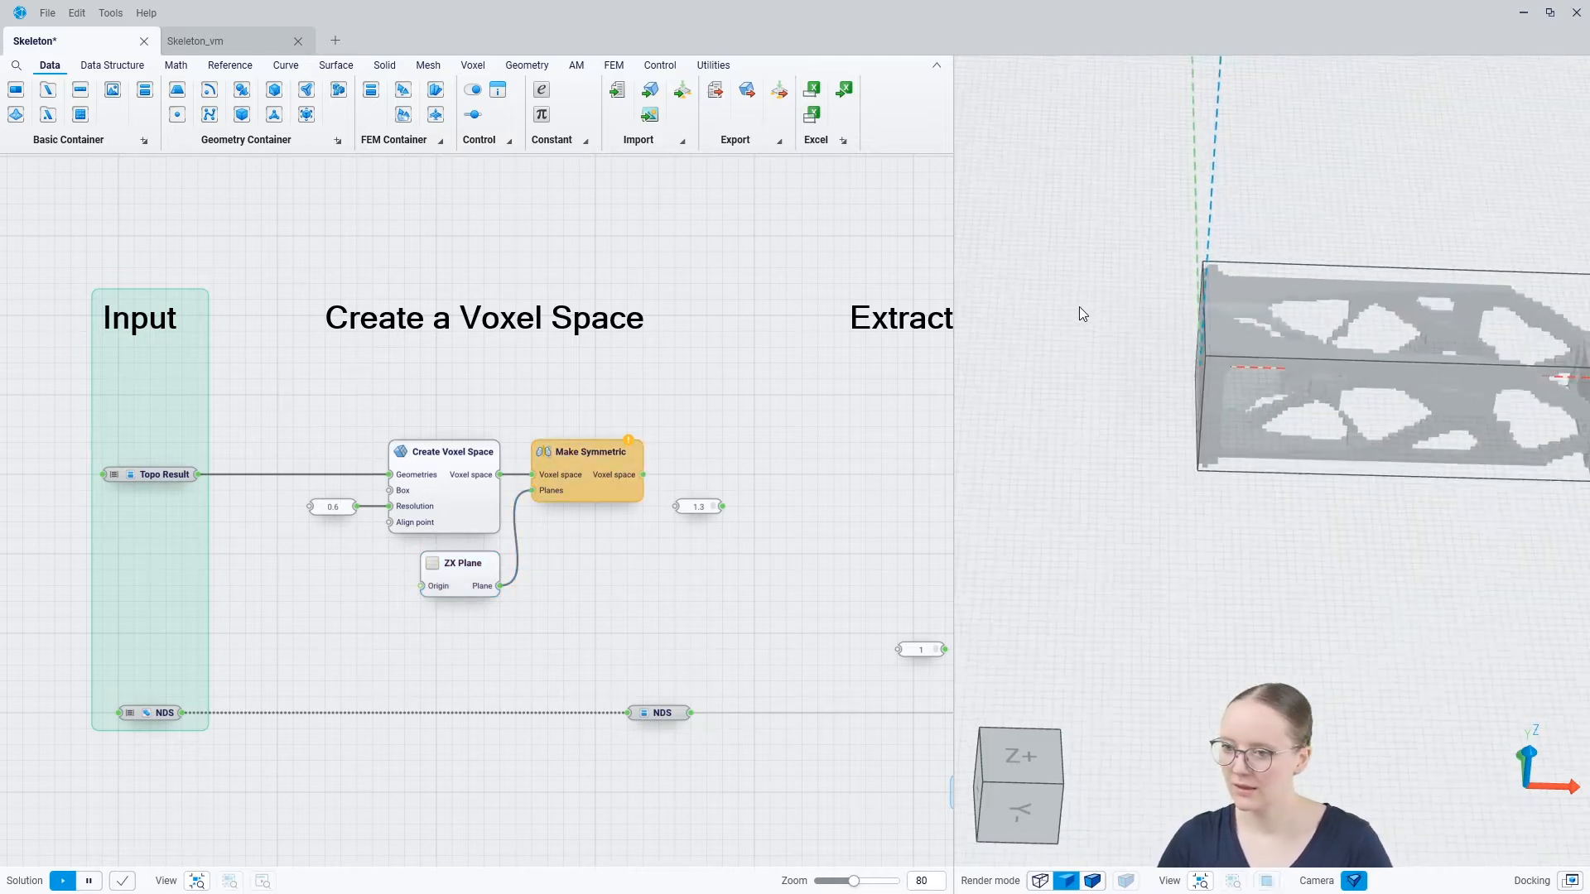
pyautogui.scroll(2, 1409, 314)
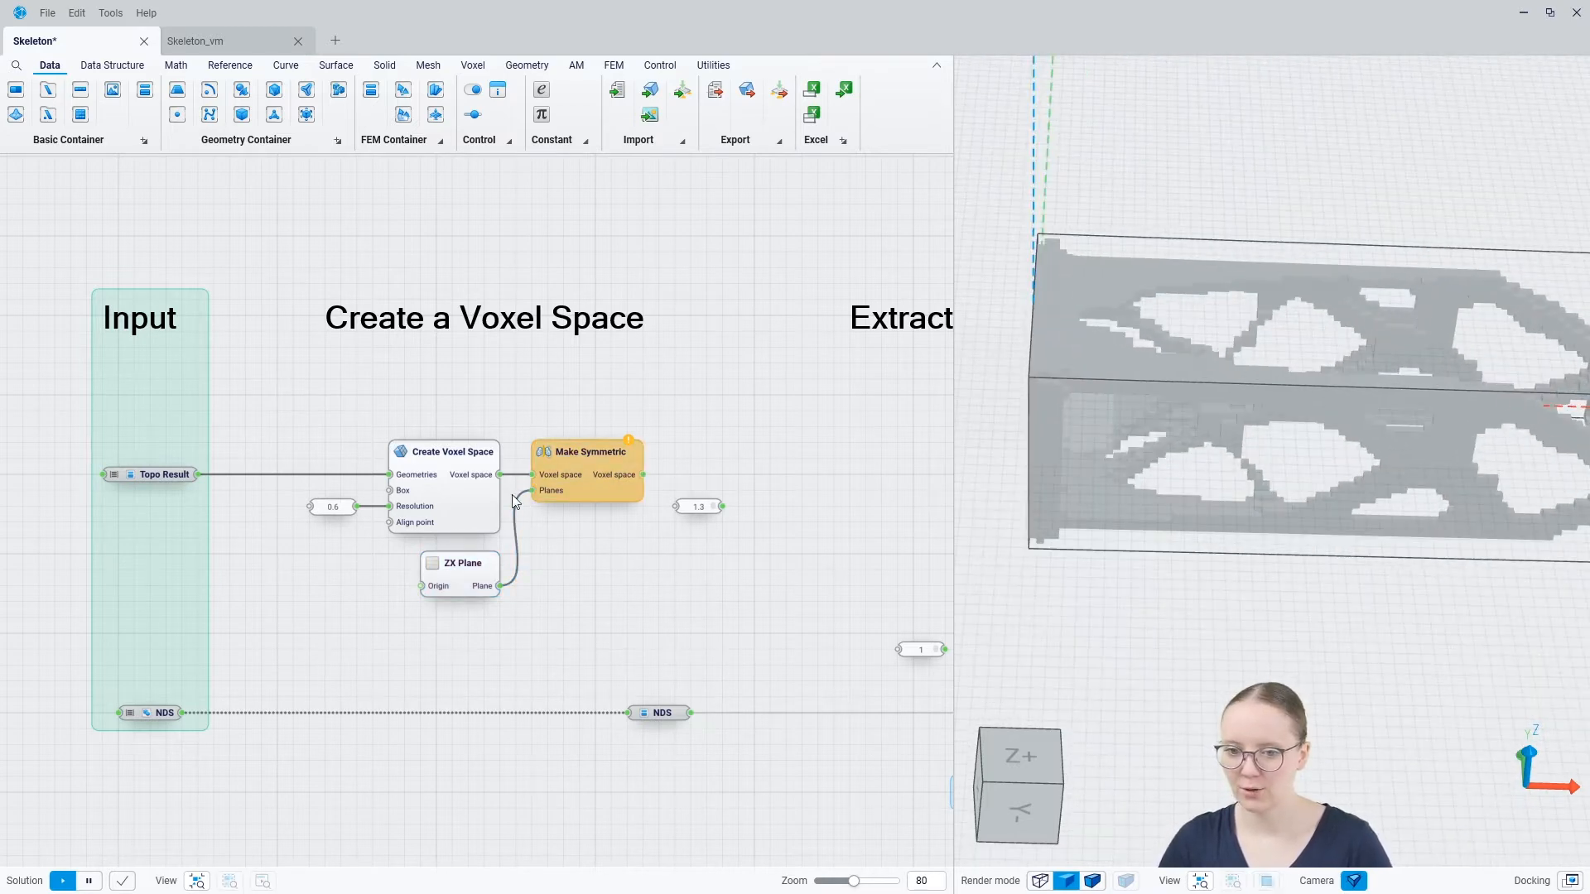
# Hide the Create Voxel Space preview, inspect the Make Symmetric result, and hide that preview as well
pyautogui.click(449, 490)
pyautogui.click(615, 479)
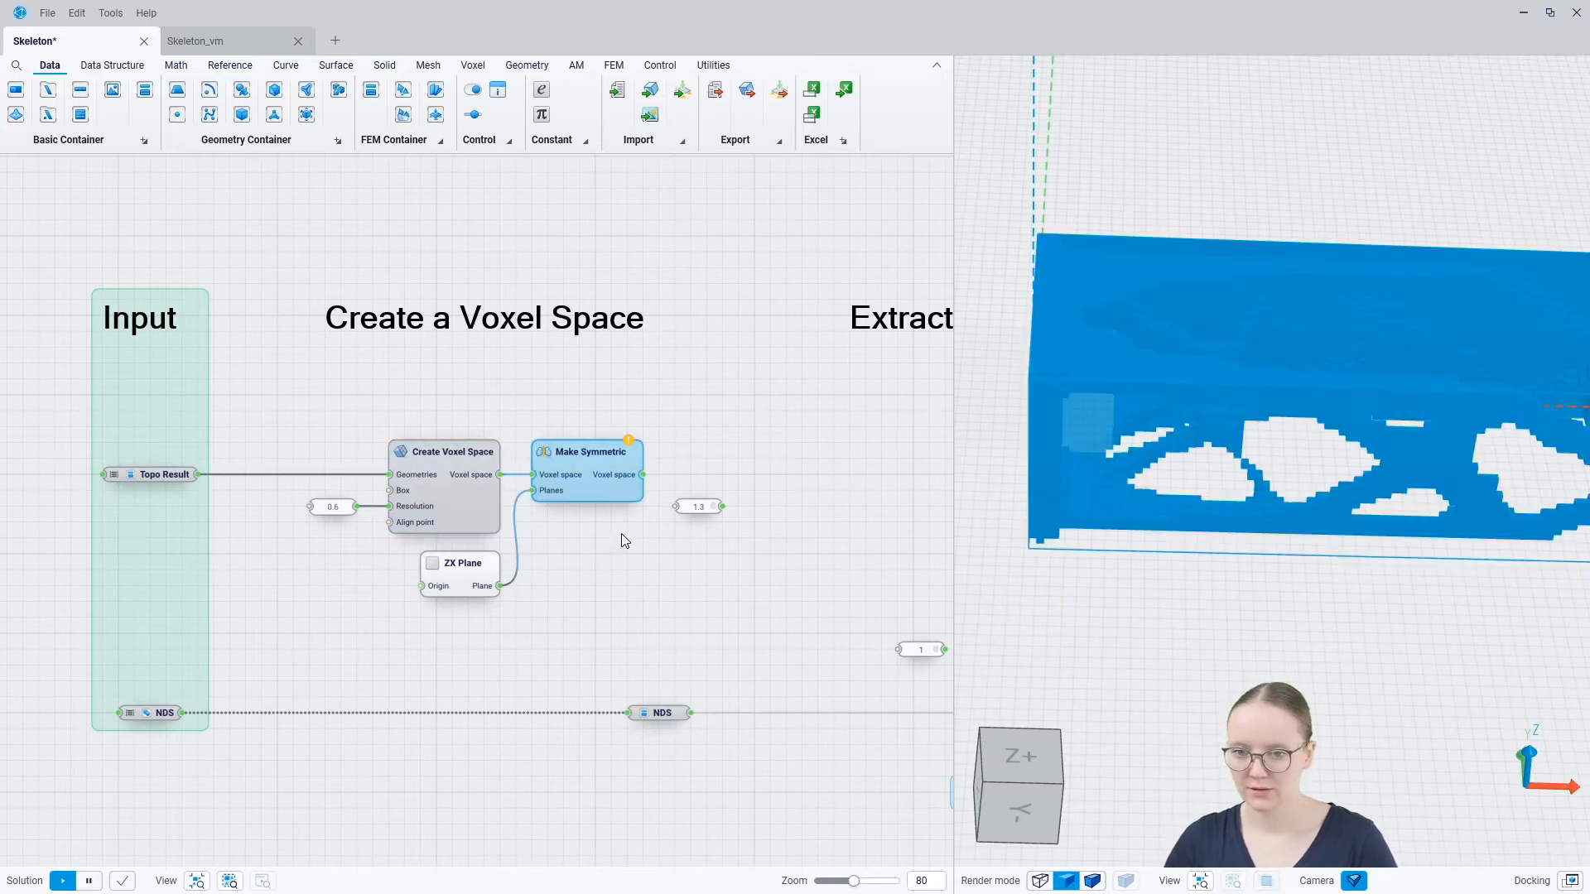
pyautogui.click(621, 533)
pyautogui.scroll(-2, 1064, 421)
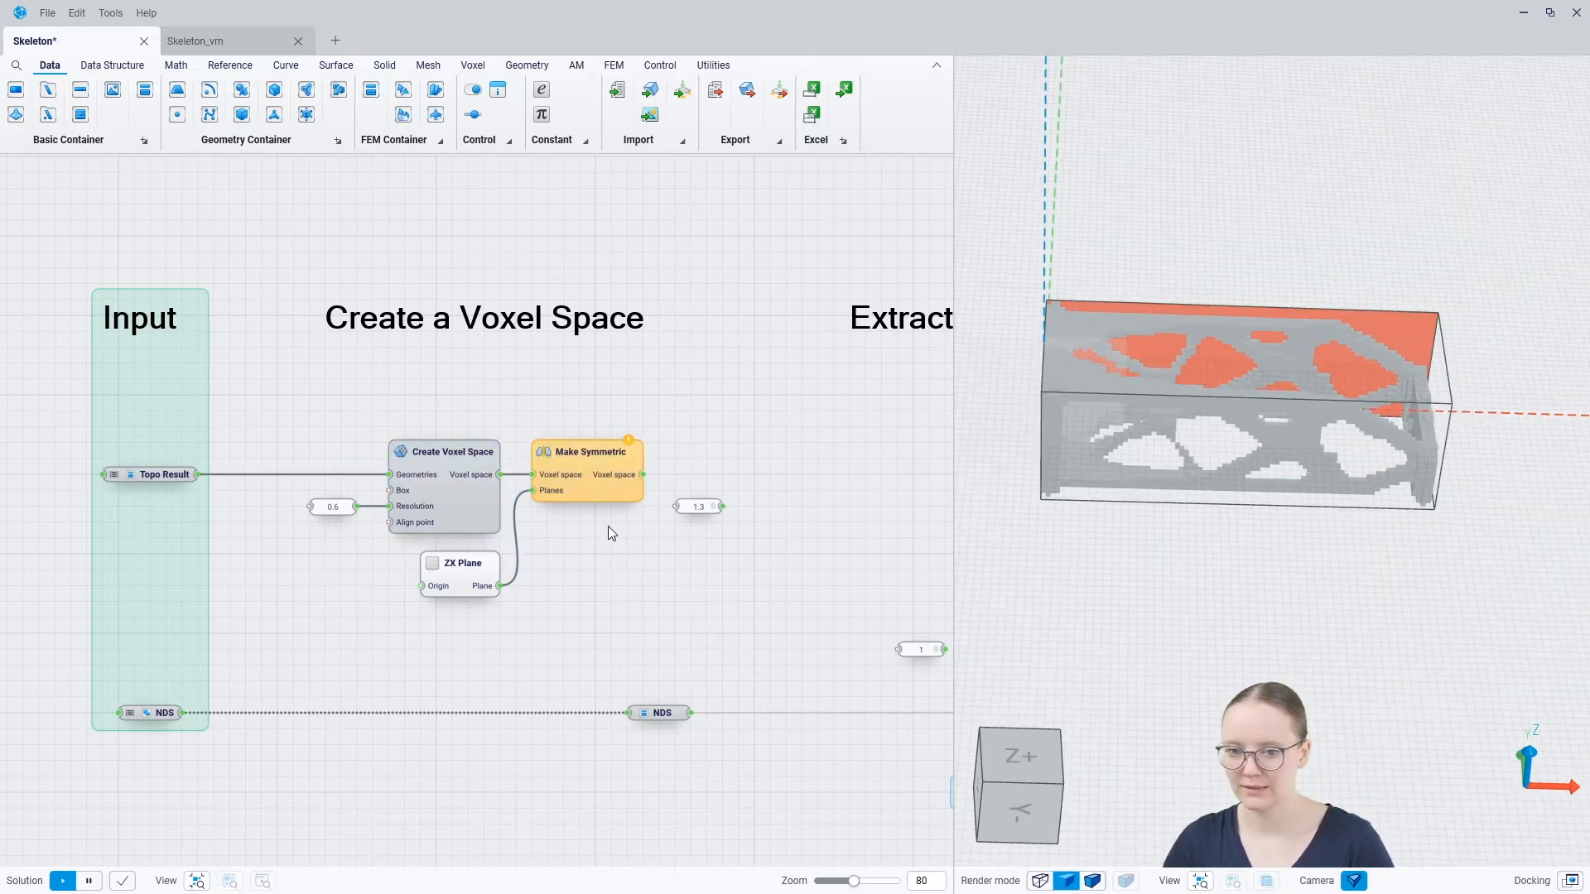
pyautogui.click(596, 492)
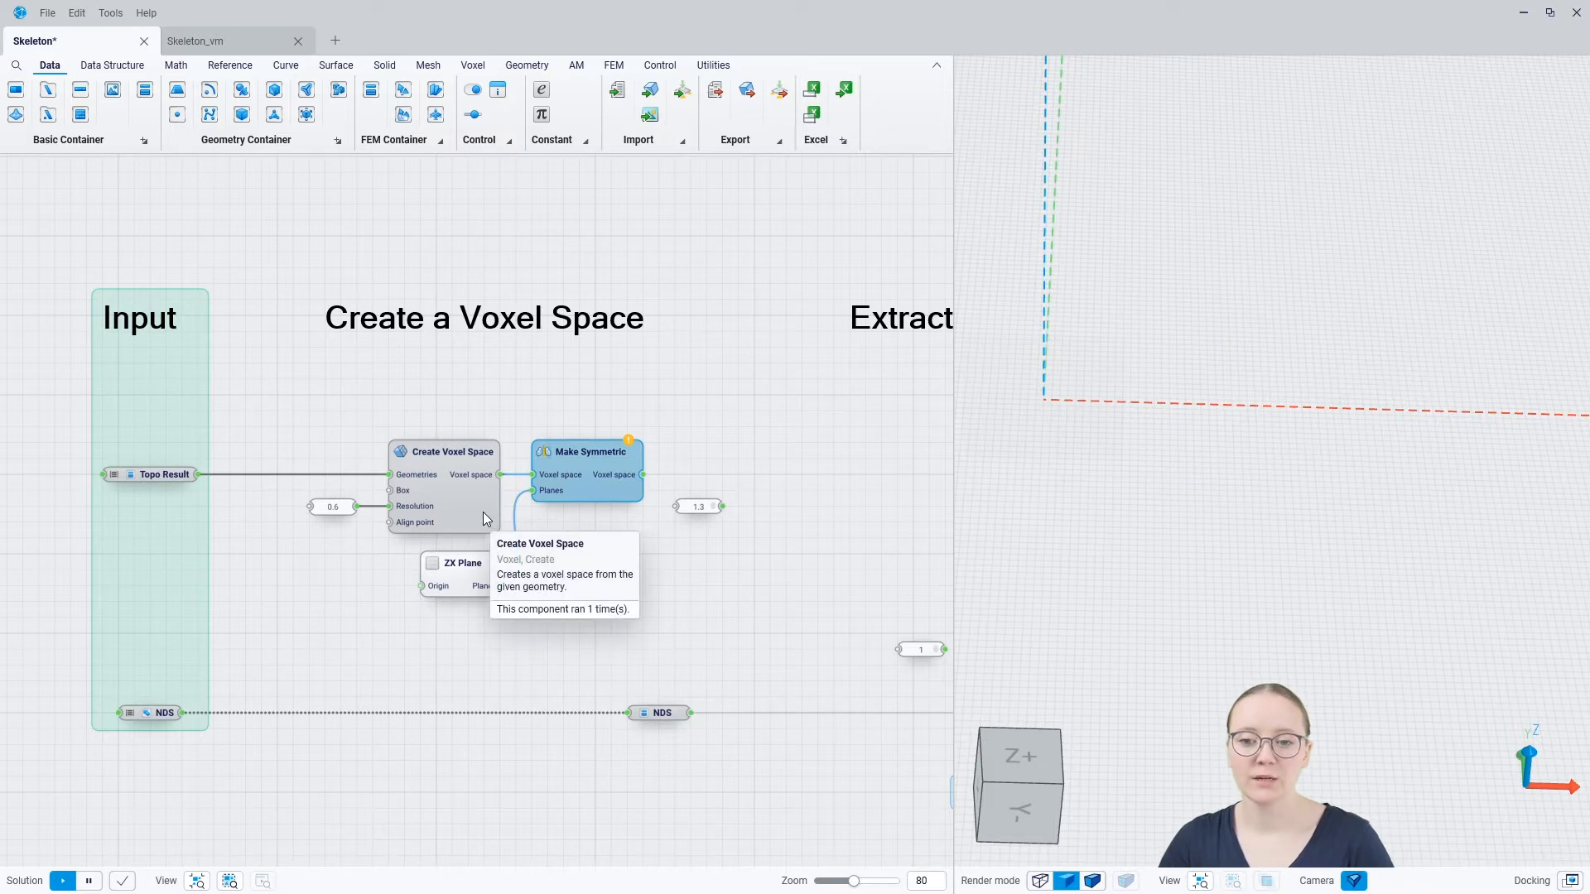
pyautogui.moveTo(827, 462); pyautogui.dragTo(398, 460, button='right')
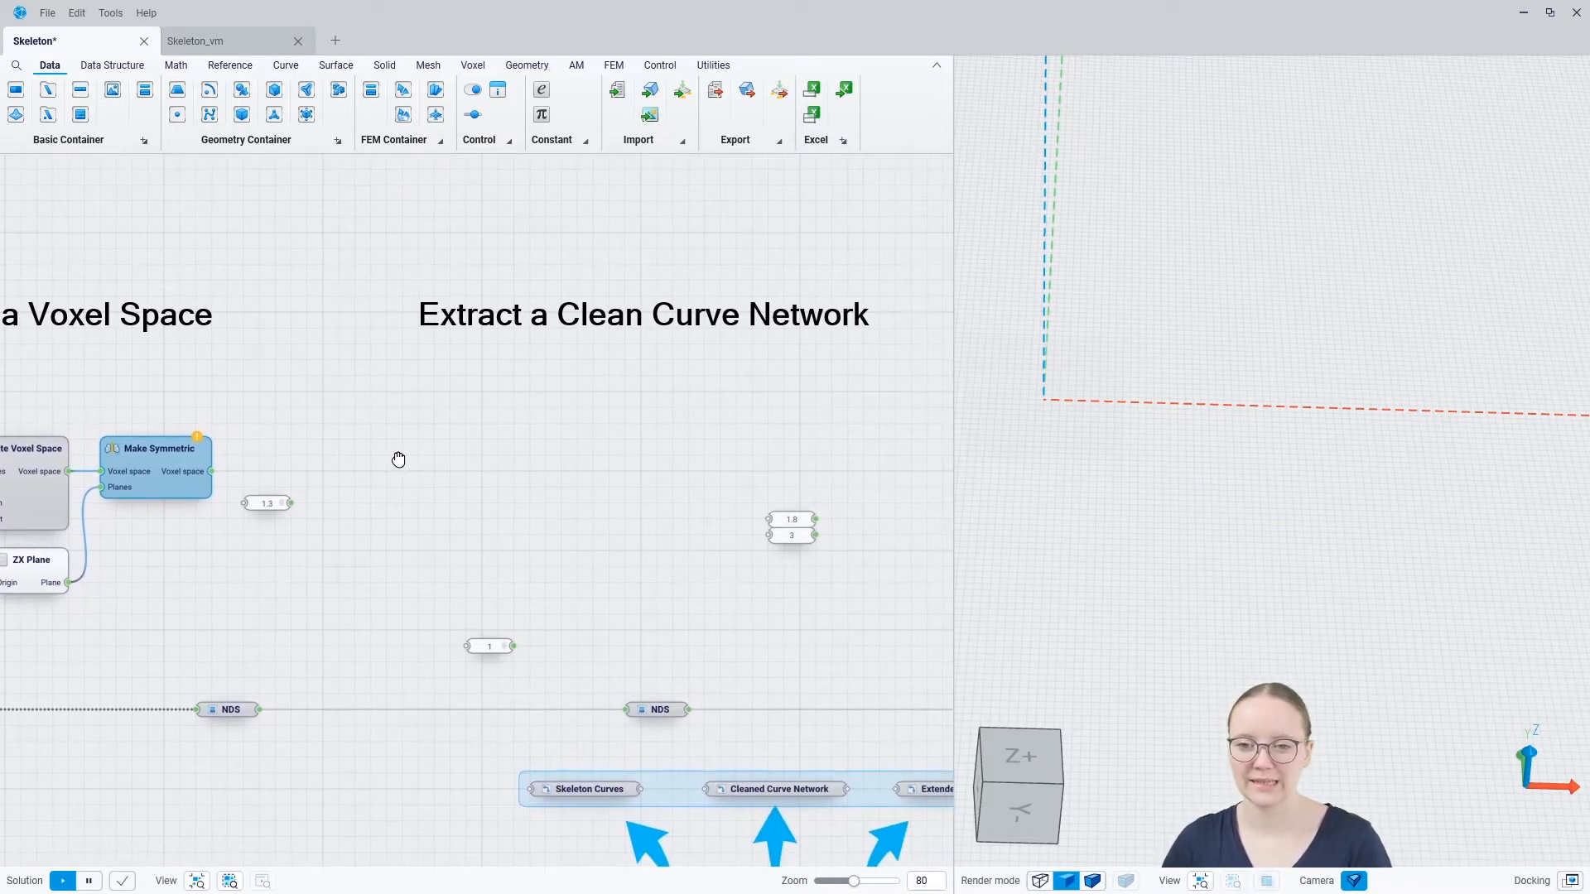
# Add a Skeletonize Voxel Space component after Make Symmetric and feed it the symmetric voxel space
pyautogui.click(401, 465)
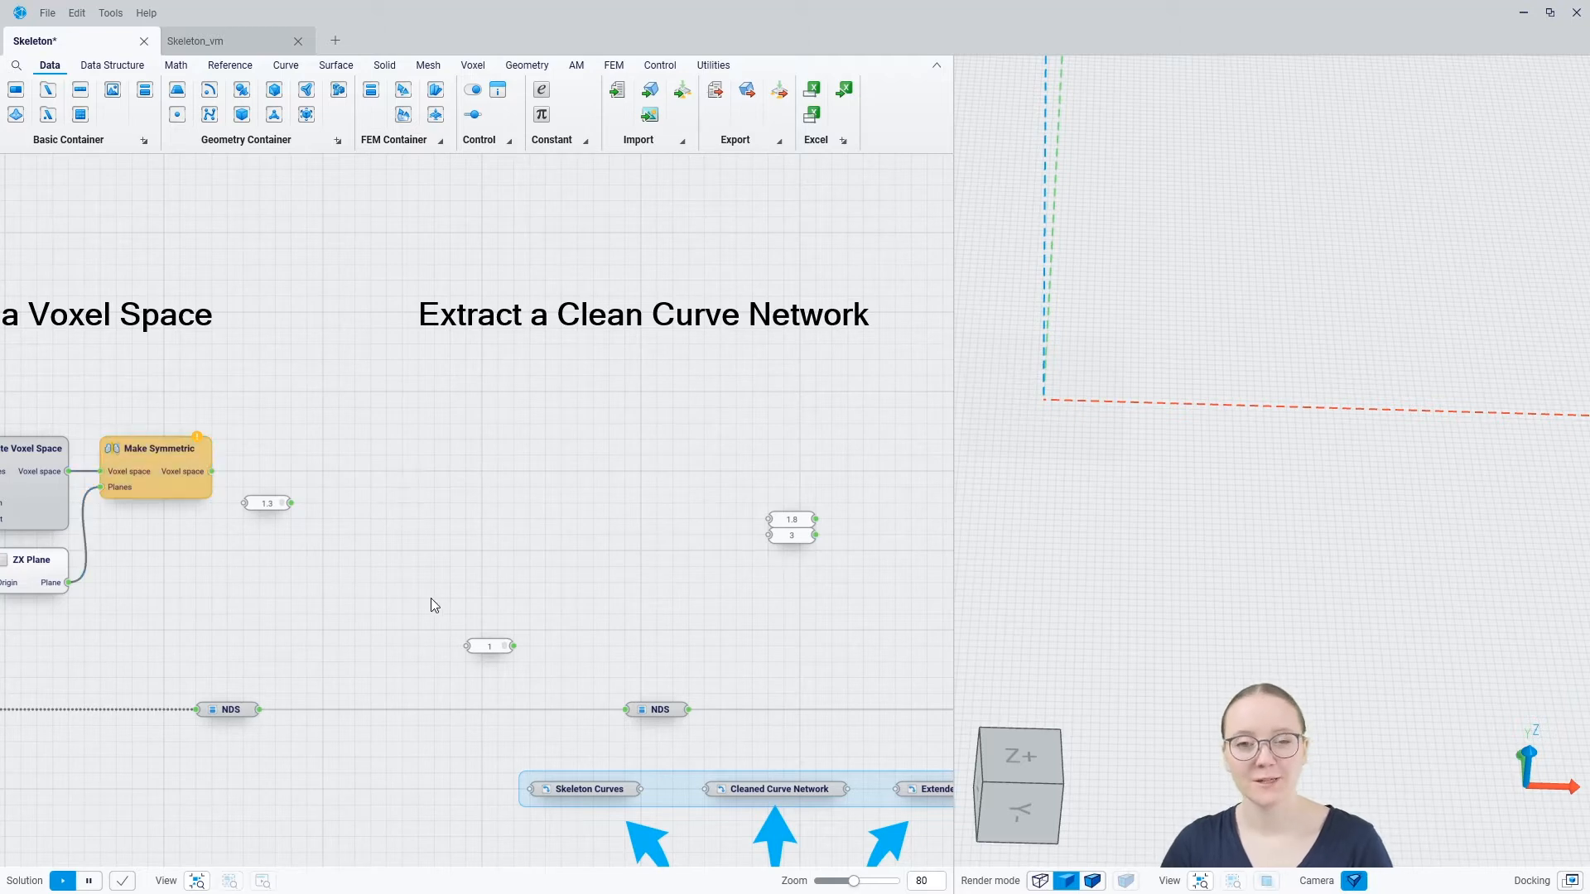
pyautogui.rightClick(395, 477)
pyautogui.write('ske')
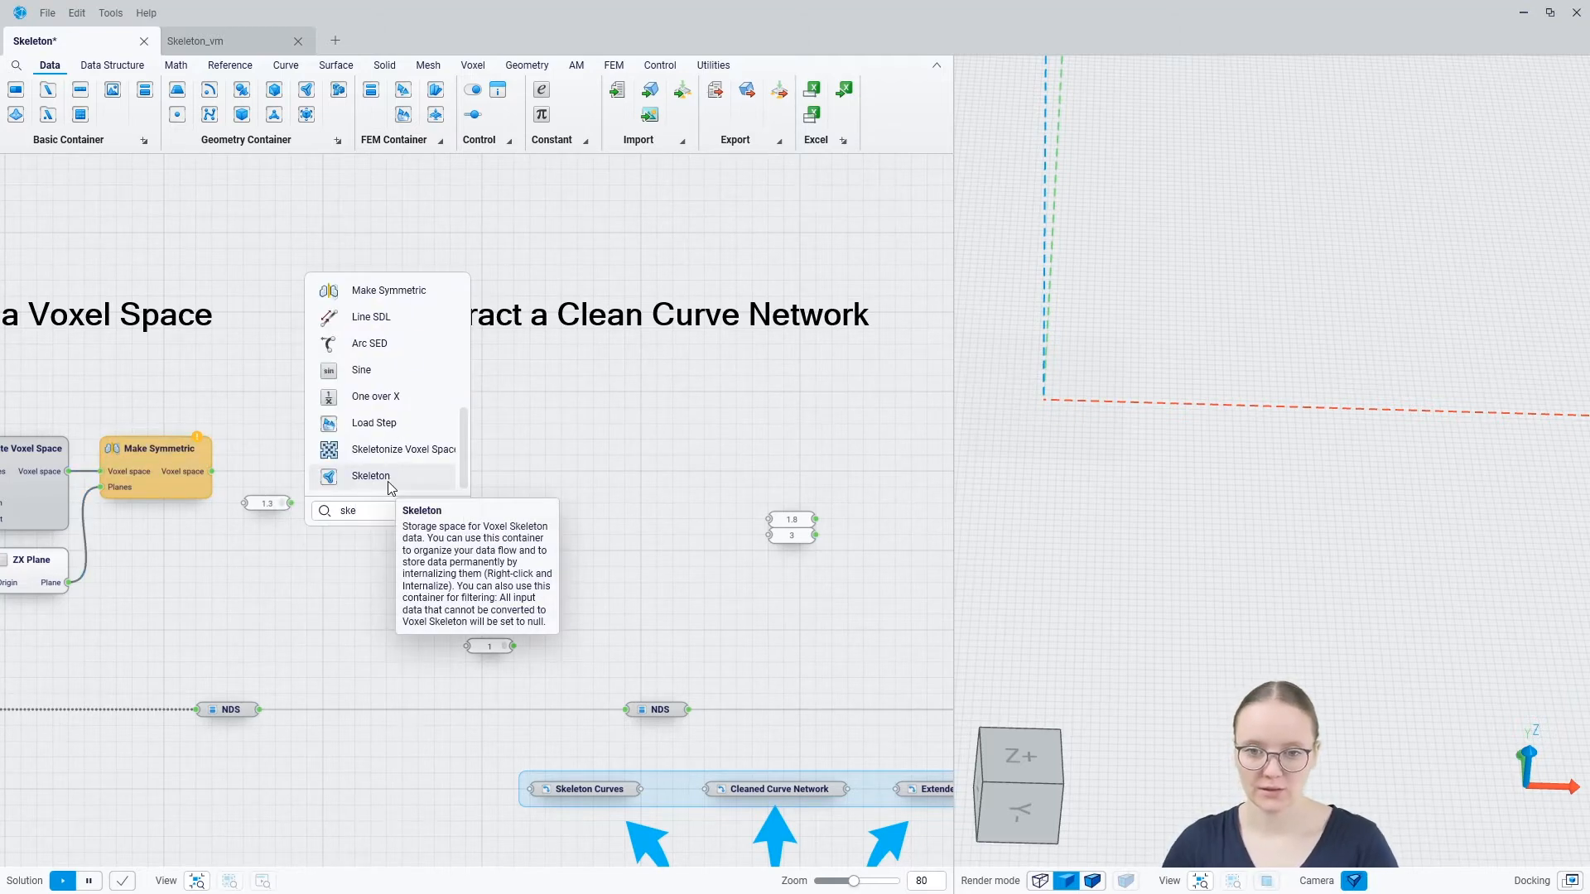
pyautogui.click(397, 458)
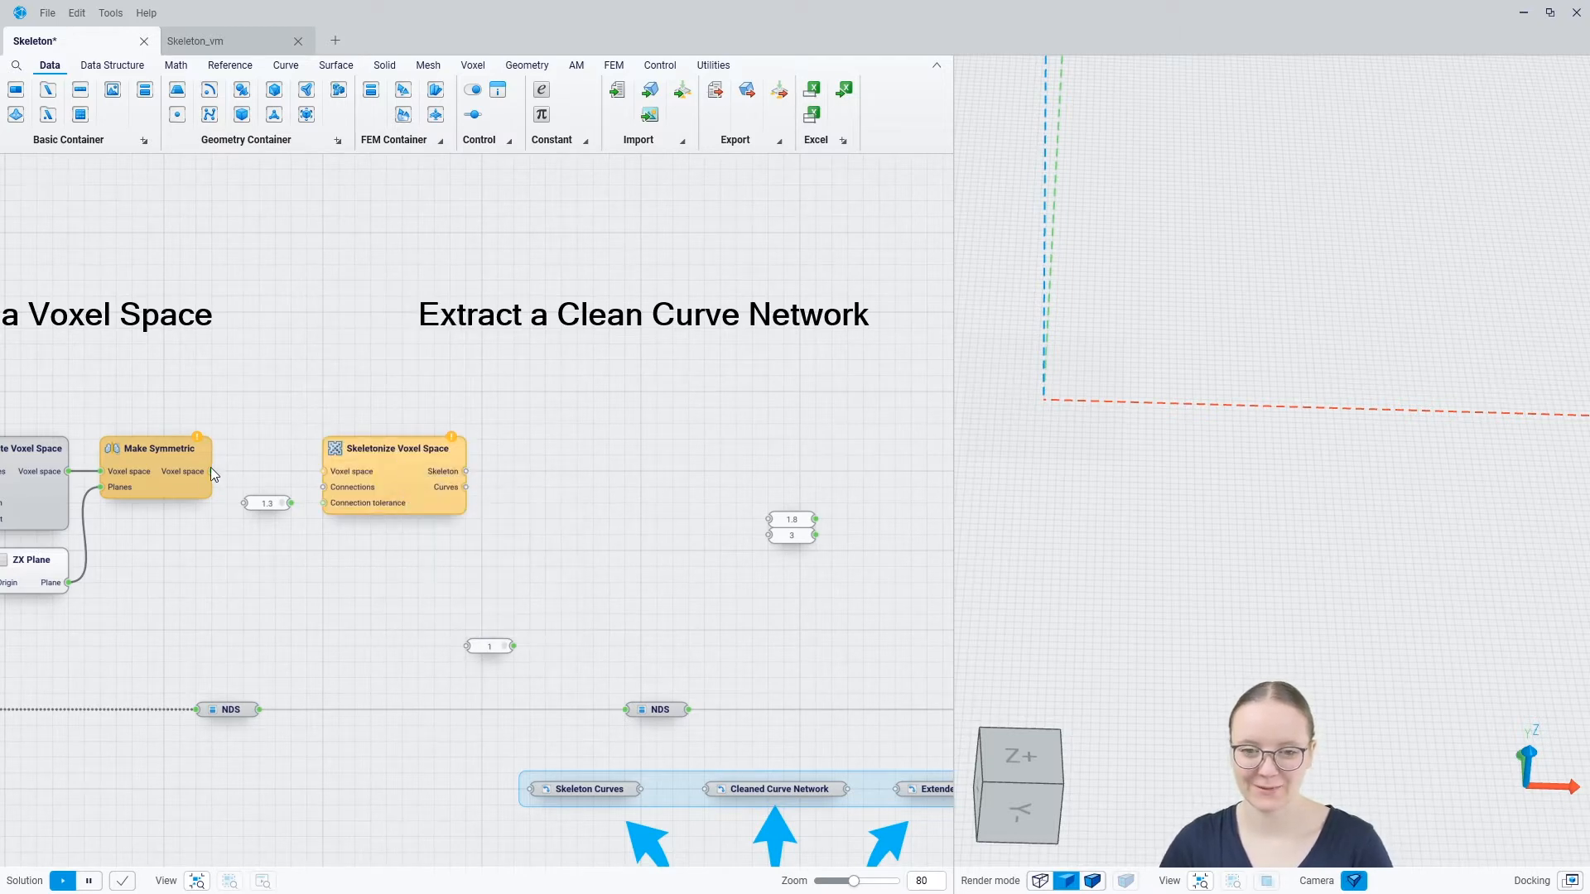
pyautogui.moveTo(212, 471); pyautogui.dragTo(446, 470)
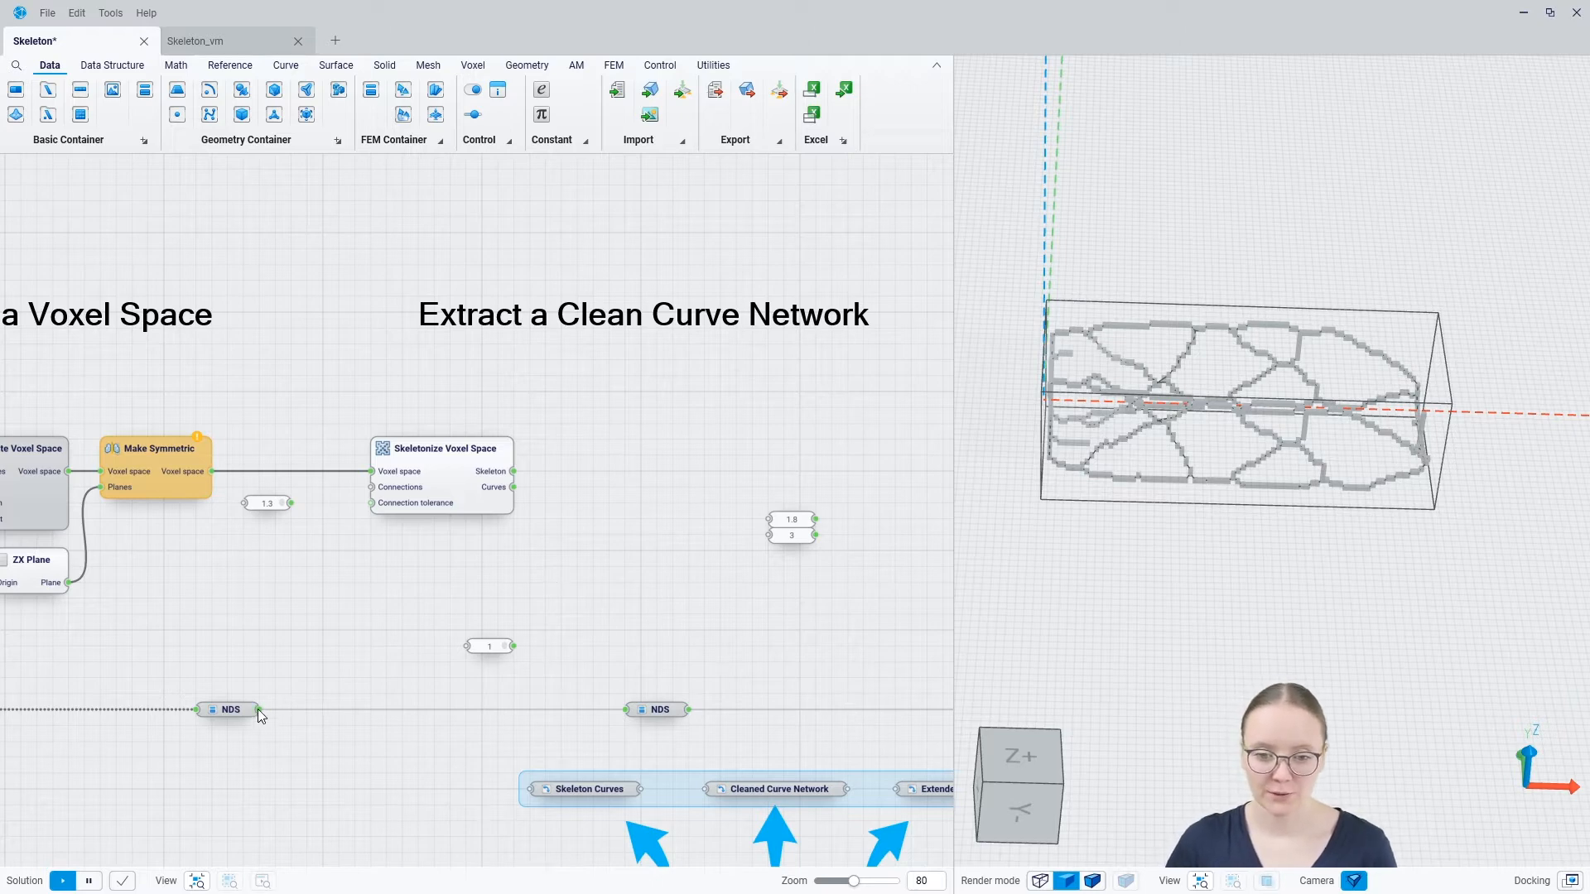
# Connect NDS to Connections and the value 1.3 to Connection tolerance of Skeletonize Voxel Space, and inspect the resulting skeleton
pyautogui.moveTo(258, 710); pyautogui.dragTo(370, 487)
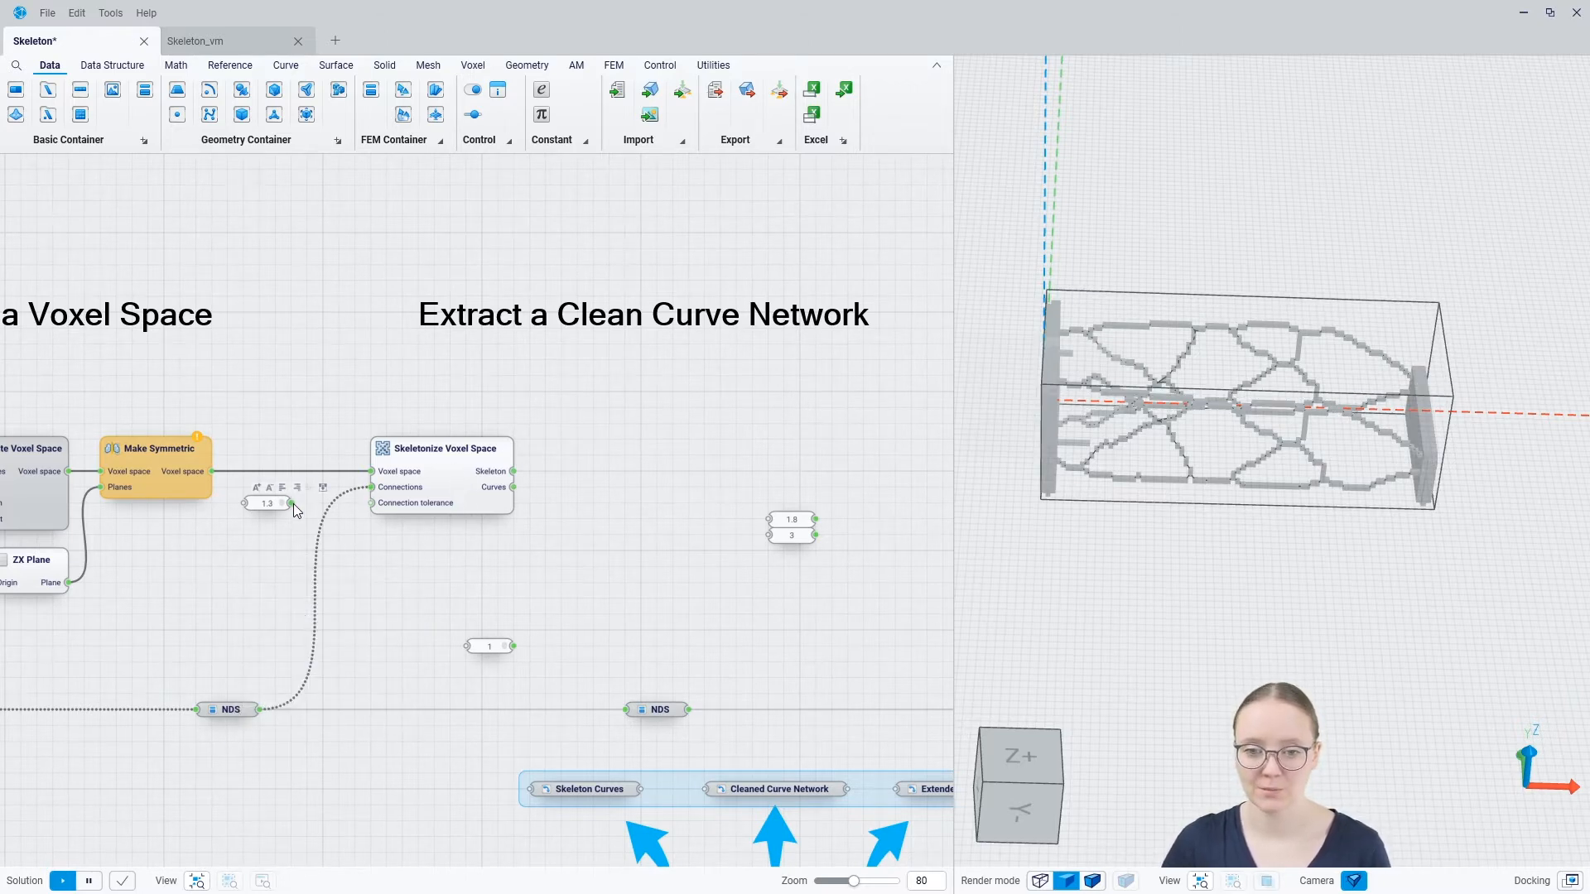
pyautogui.moveTo(293, 504); pyautogui.dragTo(361, 502)
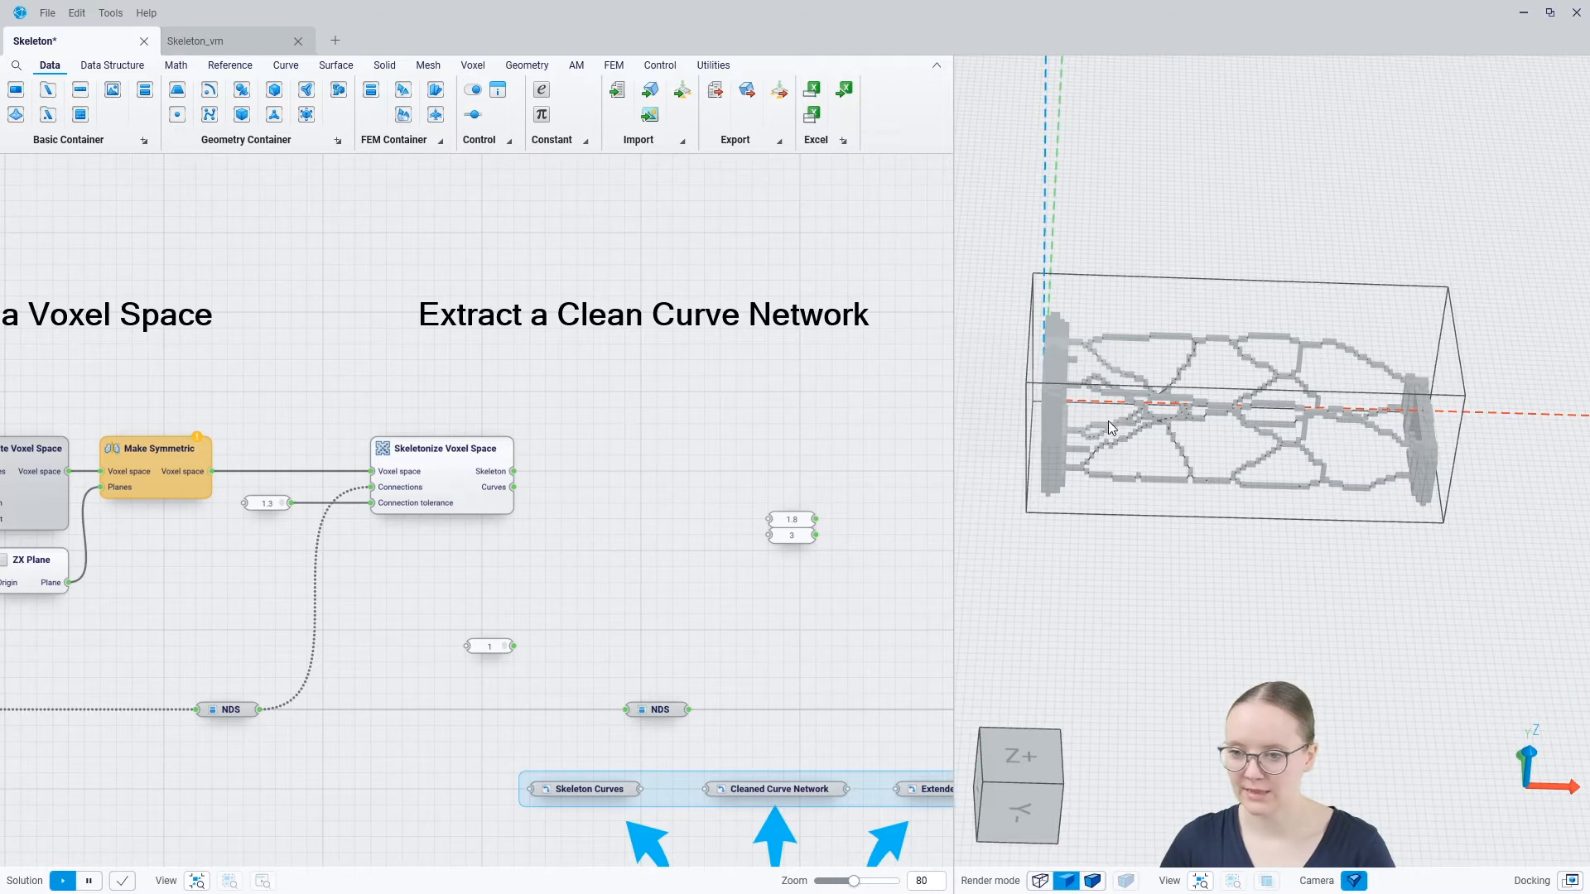
pyautogui.scroll(3, 1108, 421)
pyautogui.moveTo(992, 439)
pyautogui.mouseDown(button='middle')
pyautogui.moveTo(972, 398)
pyautogui.moveTo(1005, 415)
pyautogui.moveTo(1016, 451)
pyautogui.moveTo(1017, 437)
pyautogui.moveTo(1068, 476)
pyautogui.mouseUp(button='middle')
# Add a Curve container fed by the Curves output of Skeletonize Voxel Space, and hide the skeleton preview to inspect only the curves
pyautogui.rightClick(583, 496)
pyautogui.write('cur')
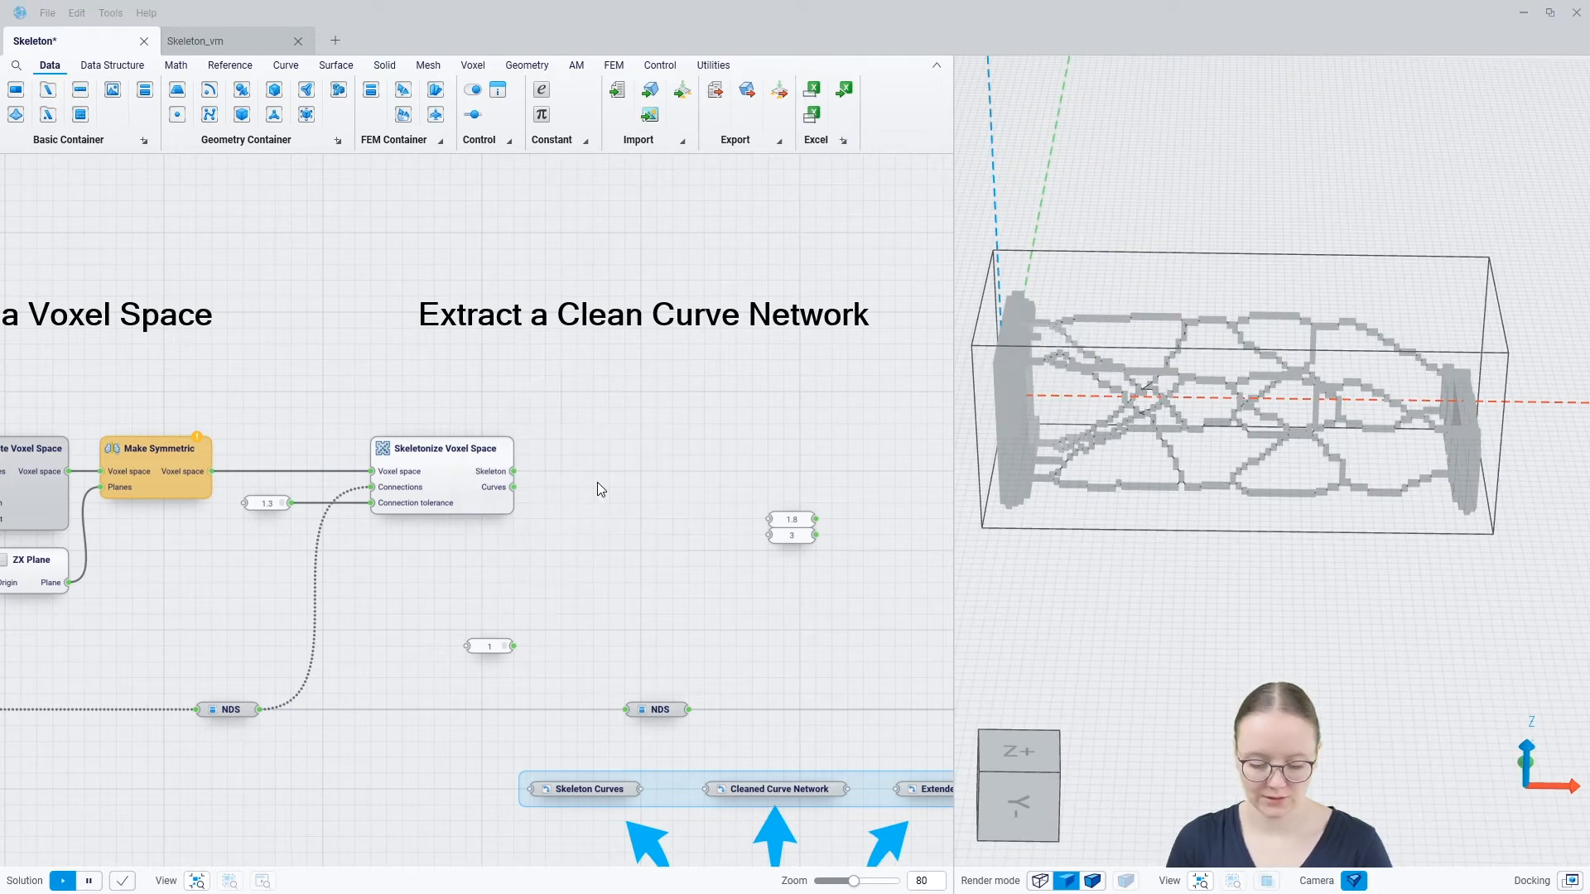
pyautogui.click(598, 482)
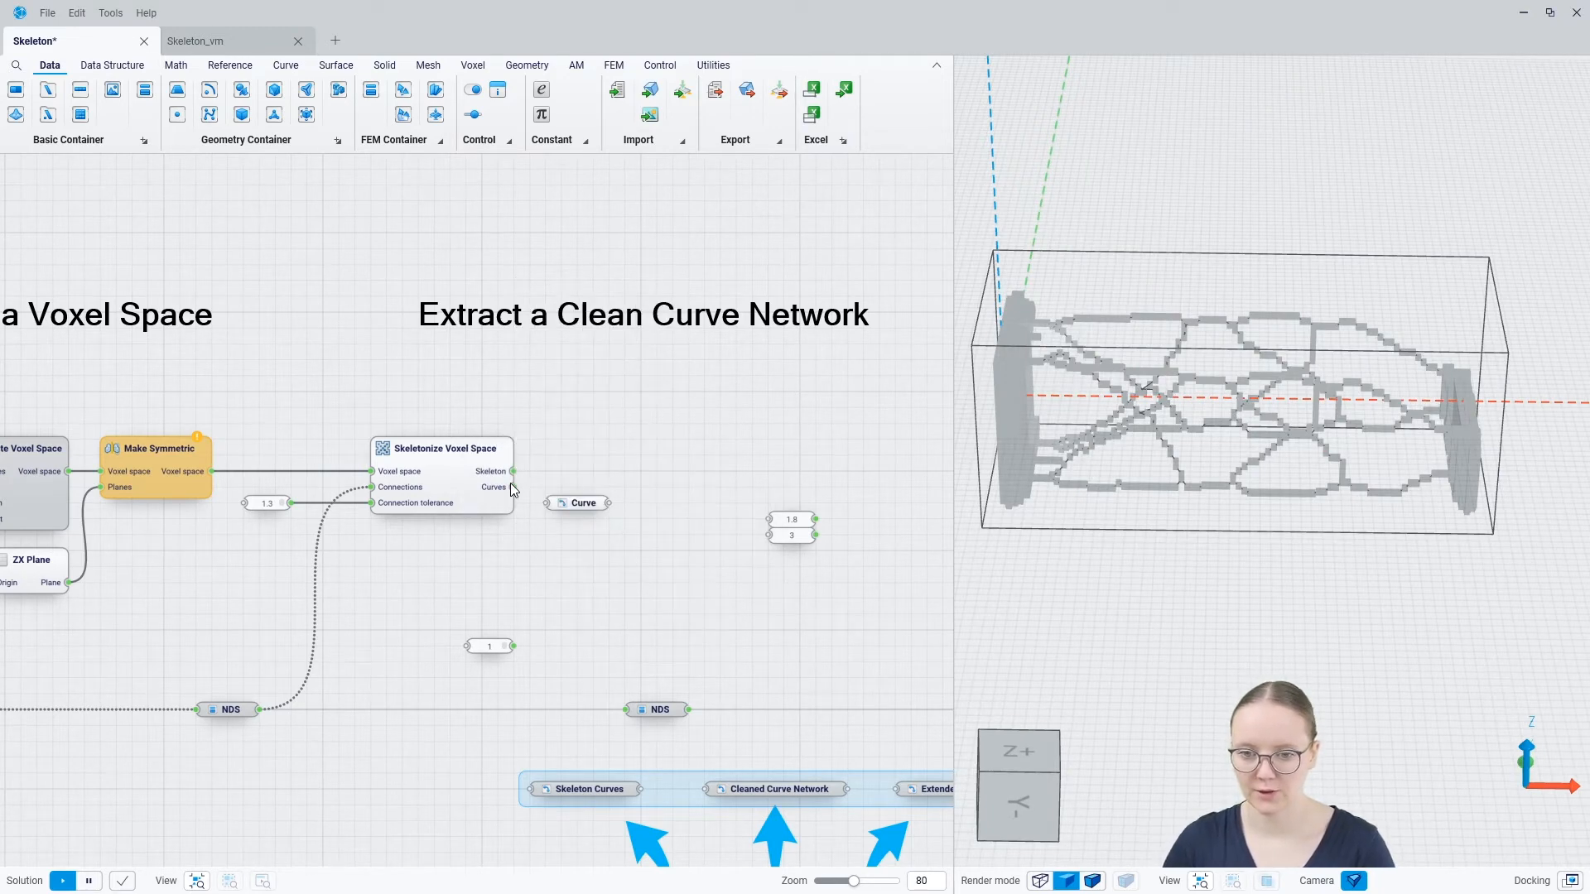
pyautogui.click(444, 490)
pyautogui.click(641, 547)
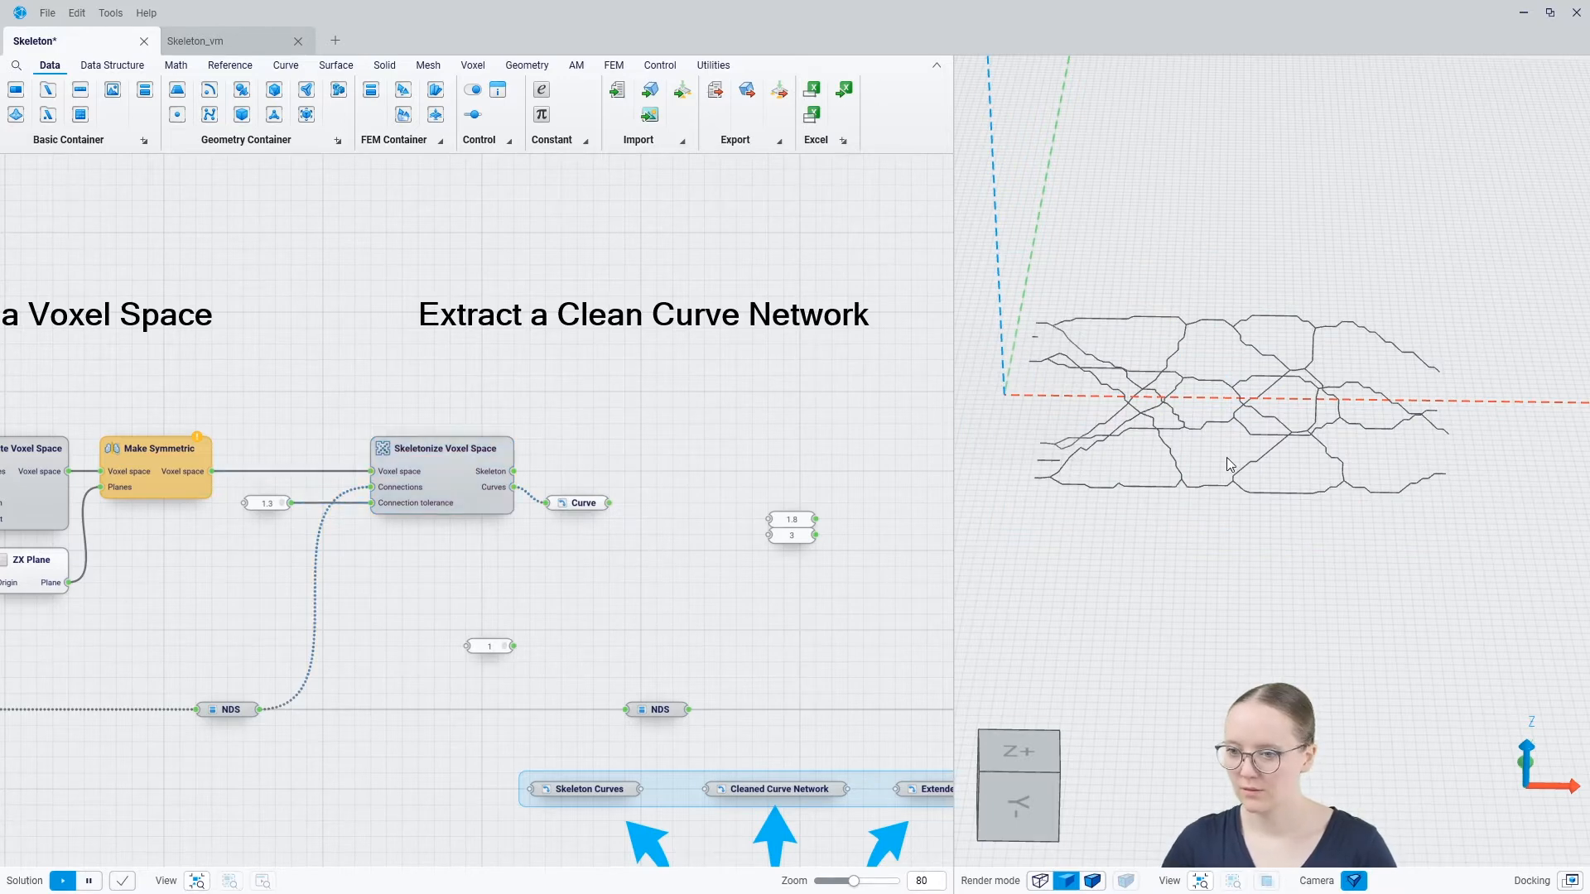
pyautogui.moveTo(1234, 452); pyautogui.dragTo(1250, 454, button='right')
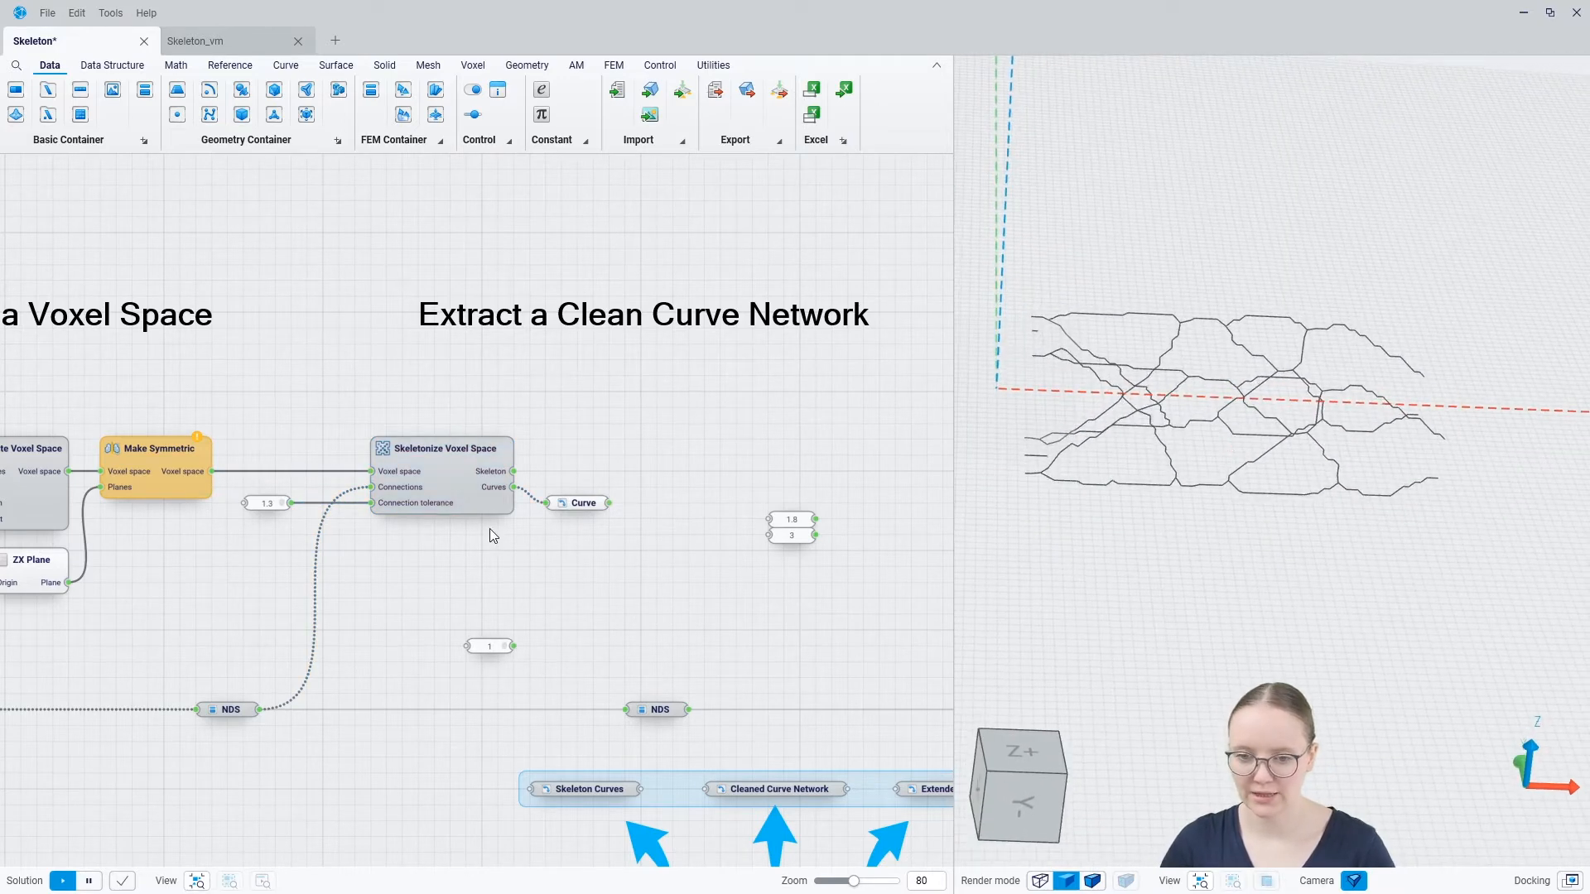
# Connect the Curves output of Skeletonize Voxel Space to the Skeleton Curves container and delete the extra Curve container
pyautogui.moveTo(514, 487); pyautogui.dragTo(530, 789)
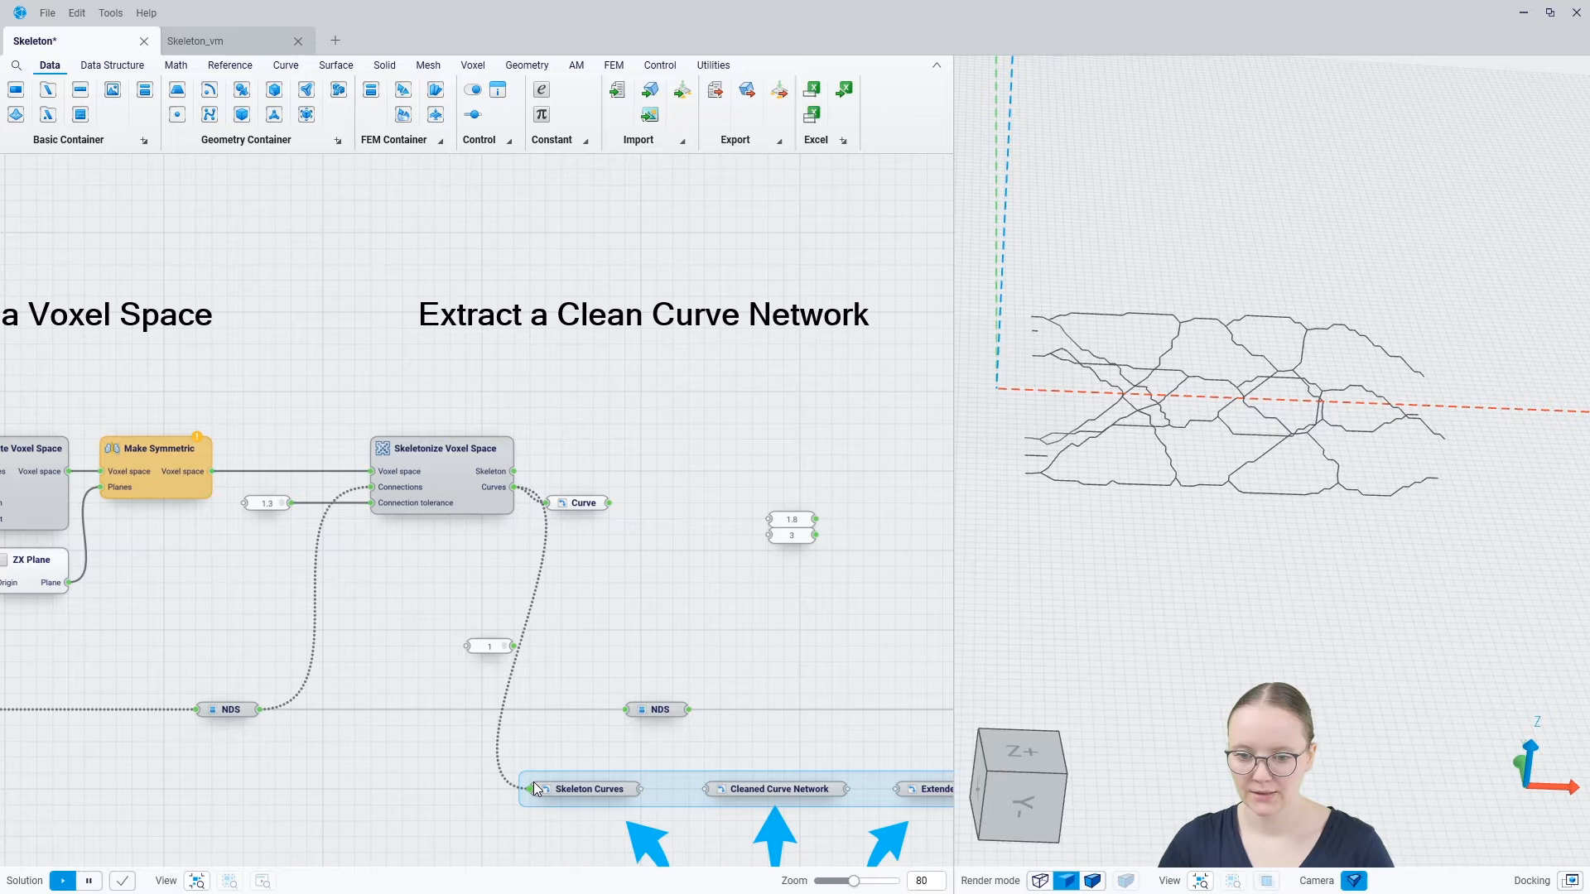
pyautogui.click(580, 505)
pyautogui.press('Delete')
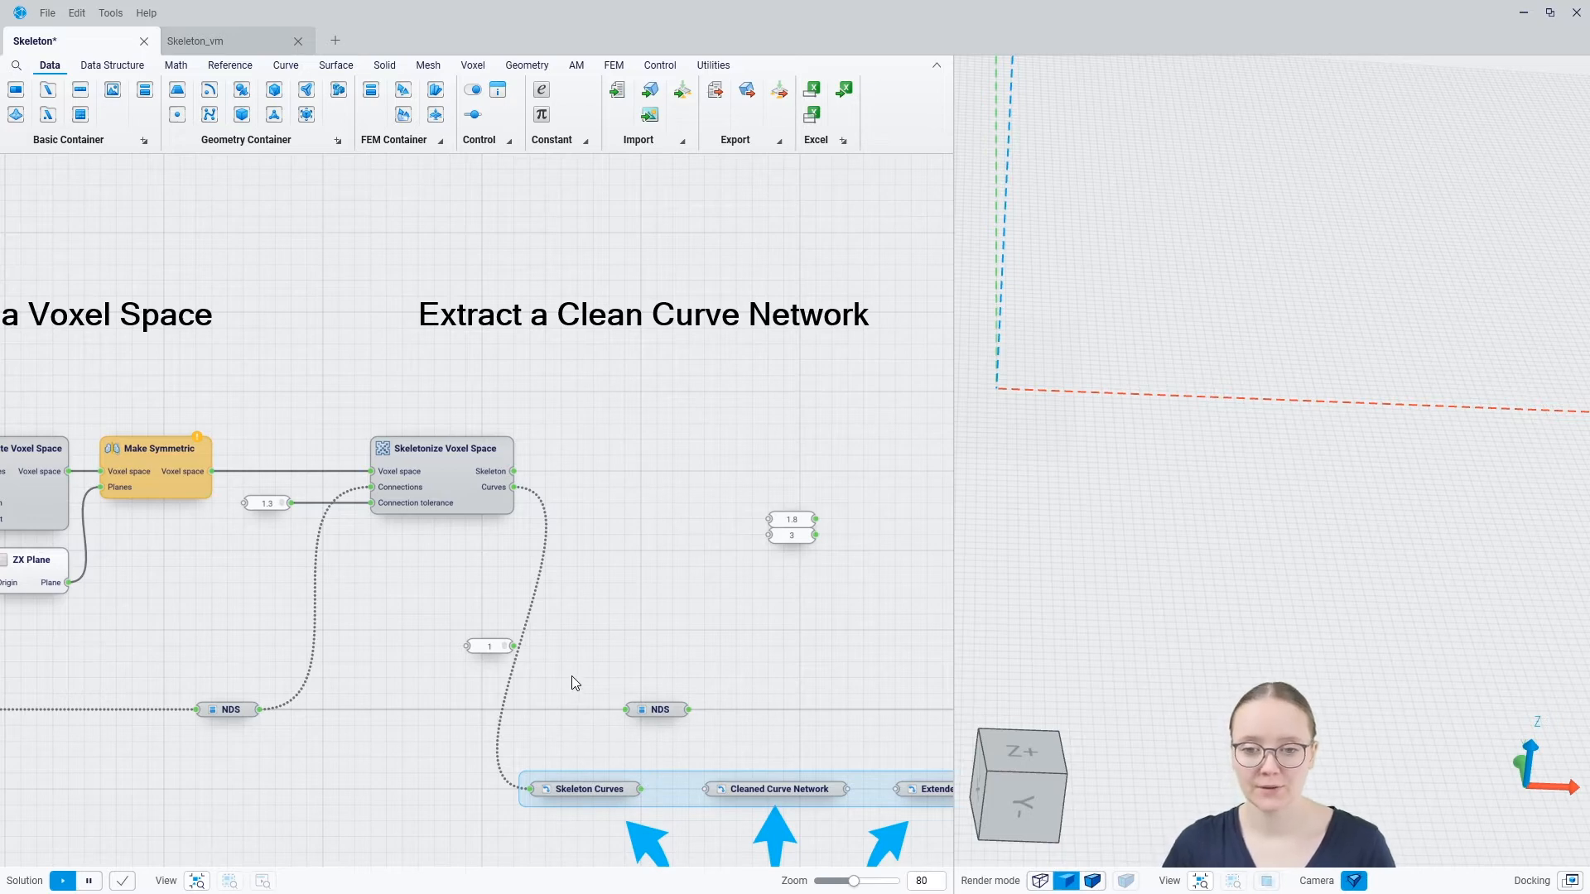
# Add a Clean Curve Network component beside Skeletonize Voxel Space
pyautogui.doubleClick(624, 469)
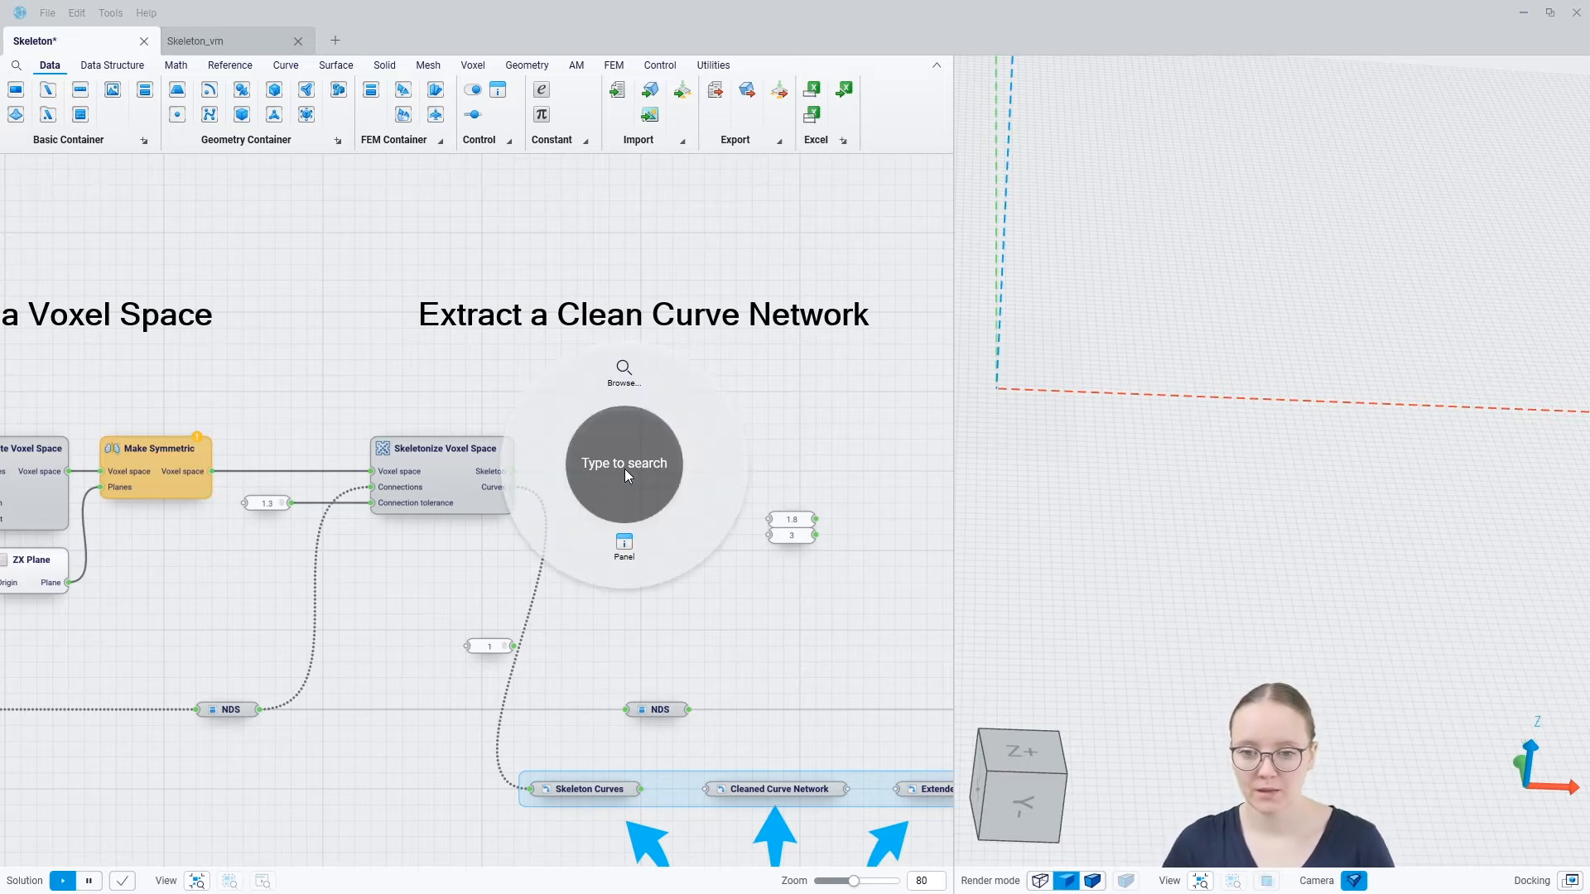
pyautogui.write('clea')
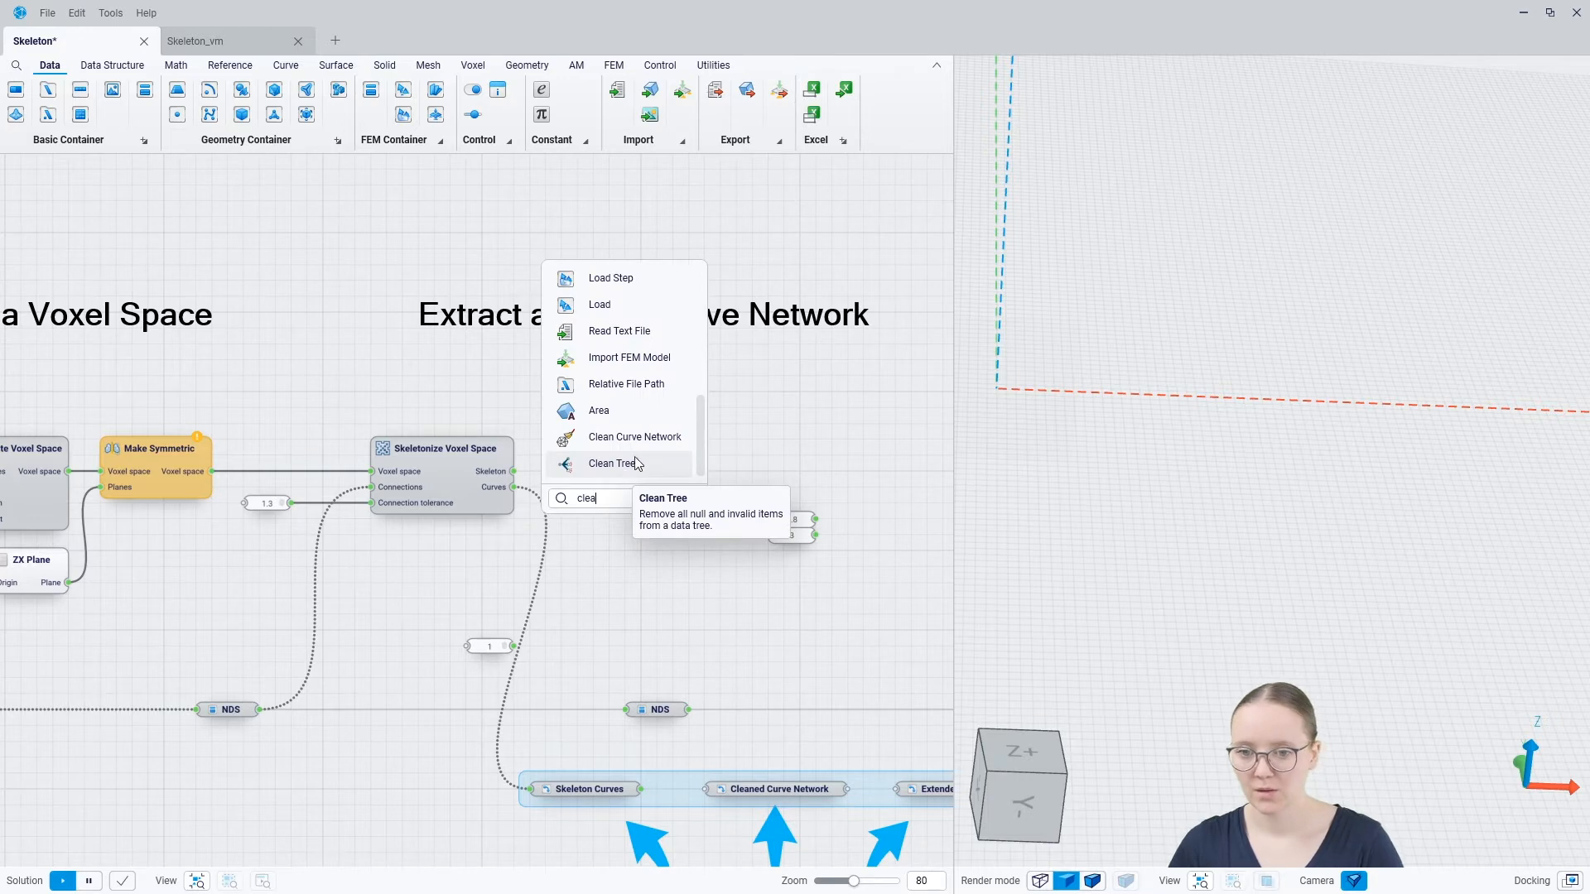
pyautogui.click(635, 437)
pyautogui.click(485, 476)
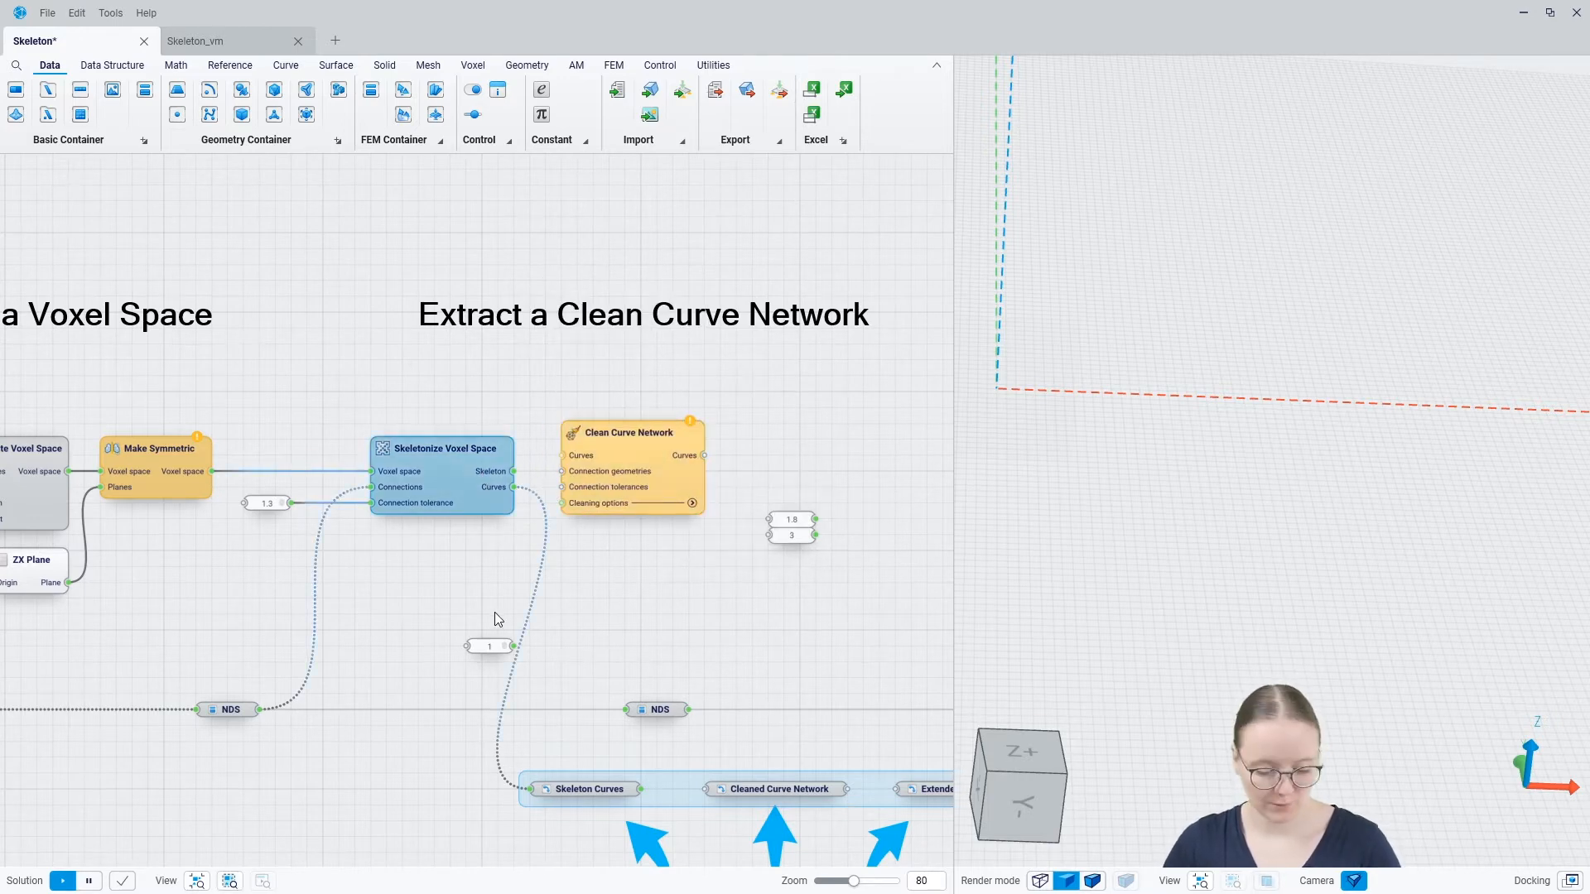
# Show the Skeleton Curves container in the 3D view and inspect the curve ends for loose or disconnected pieces
pyautogui.click(584, 789)
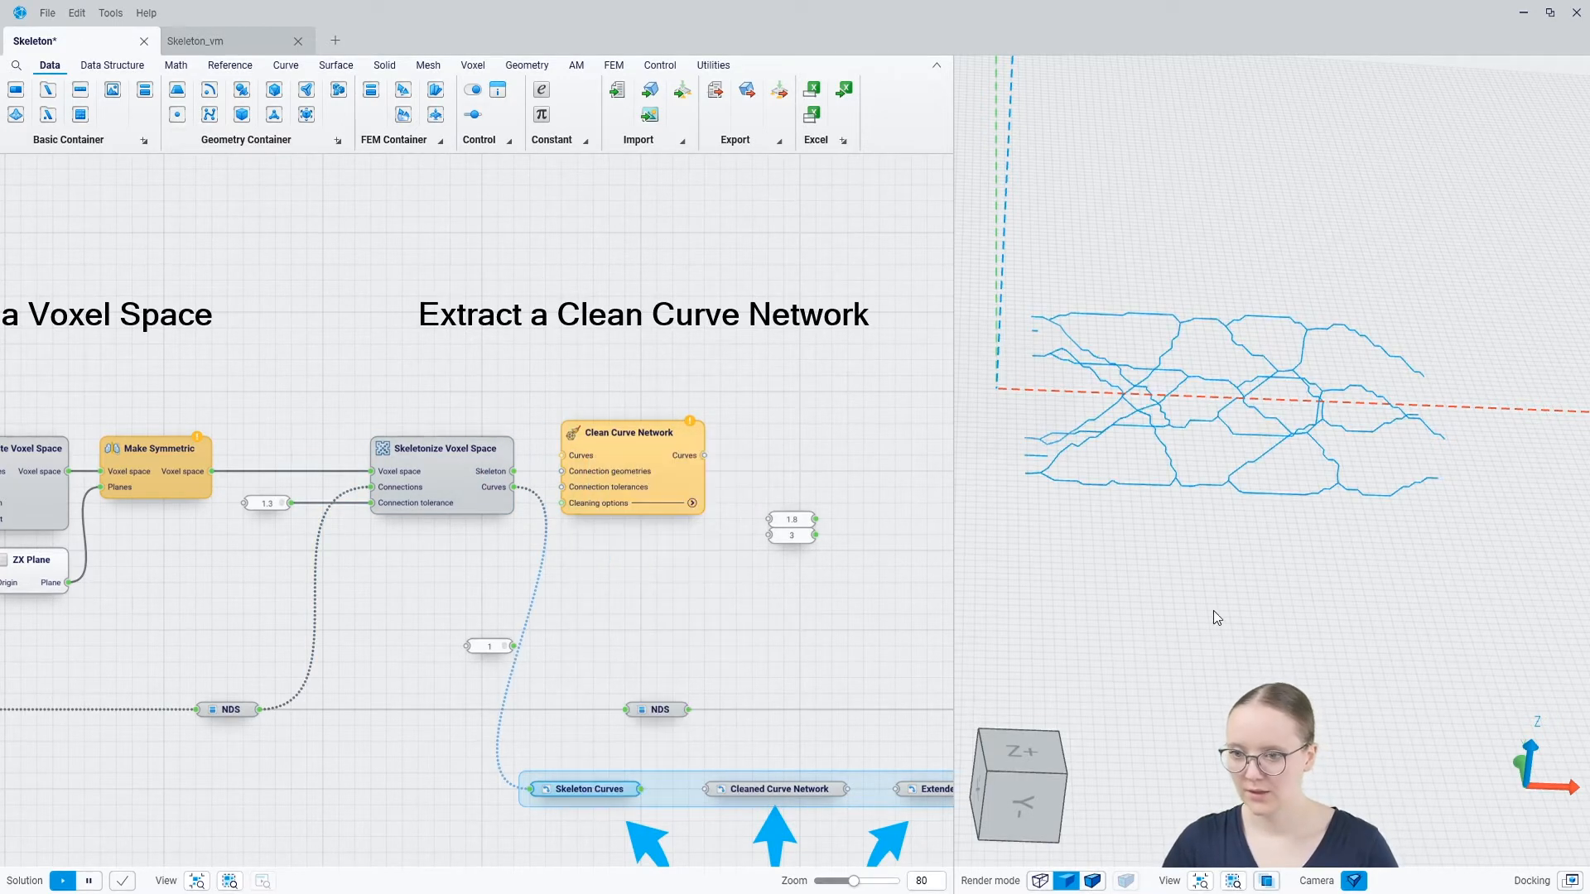
pyautogui.scroll(5, 1027, 361)
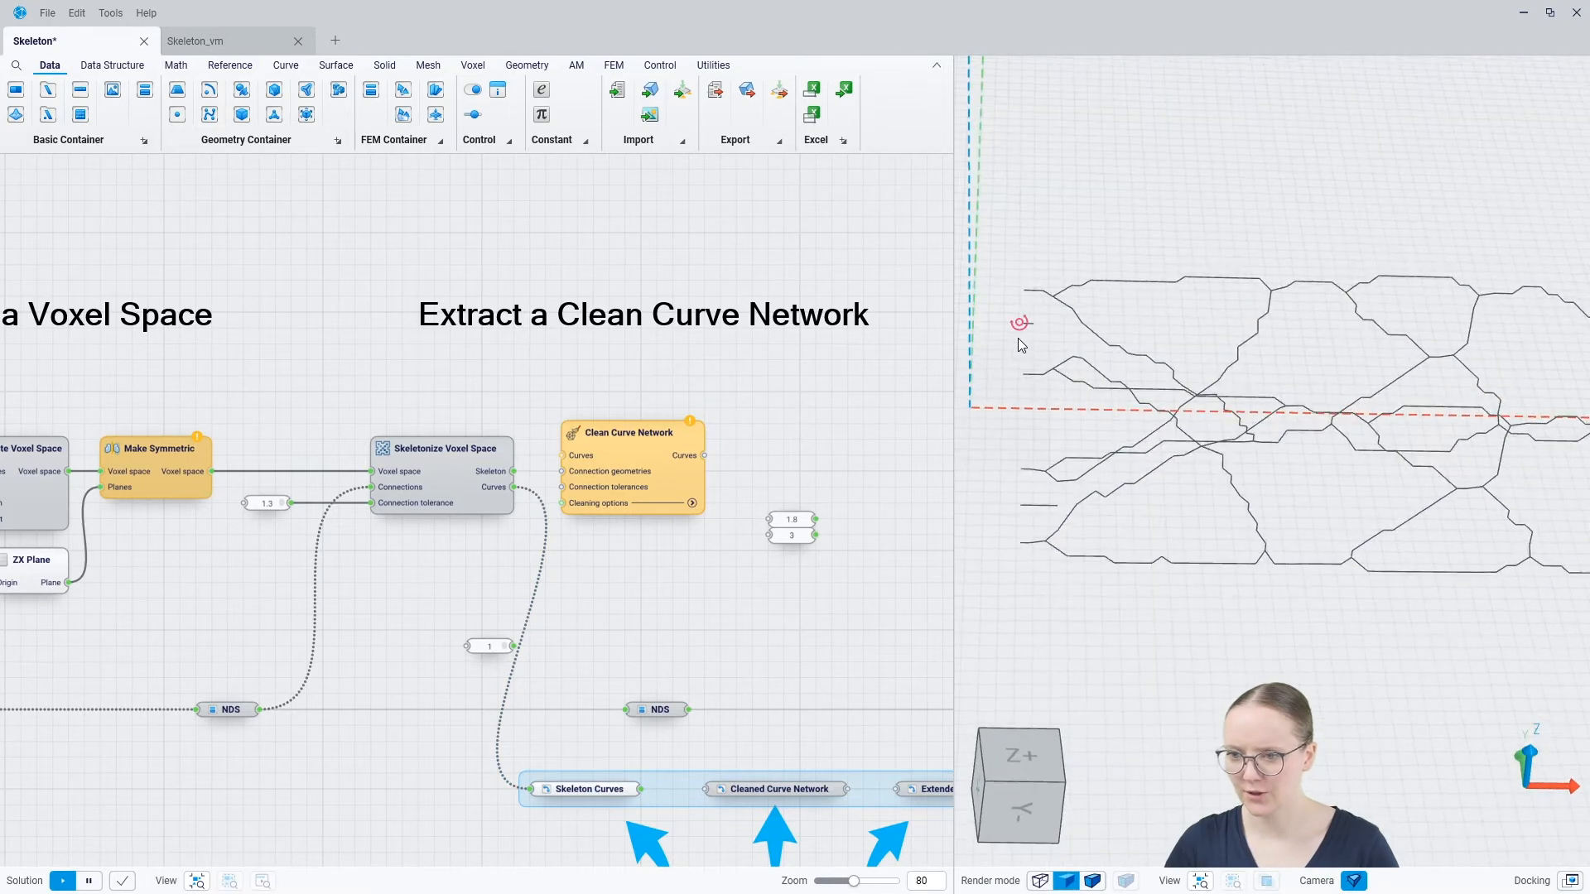
pyautogui.moveTo(1146, 479)
pyautogui.mouseDown(button='middle')
pyautogui.moveTo(1112, 386)
pyautogui.moveTo(1108, 431)
pyautogui.moveTo(1054, 478)
pyautogui.mouseUp(button='middle')
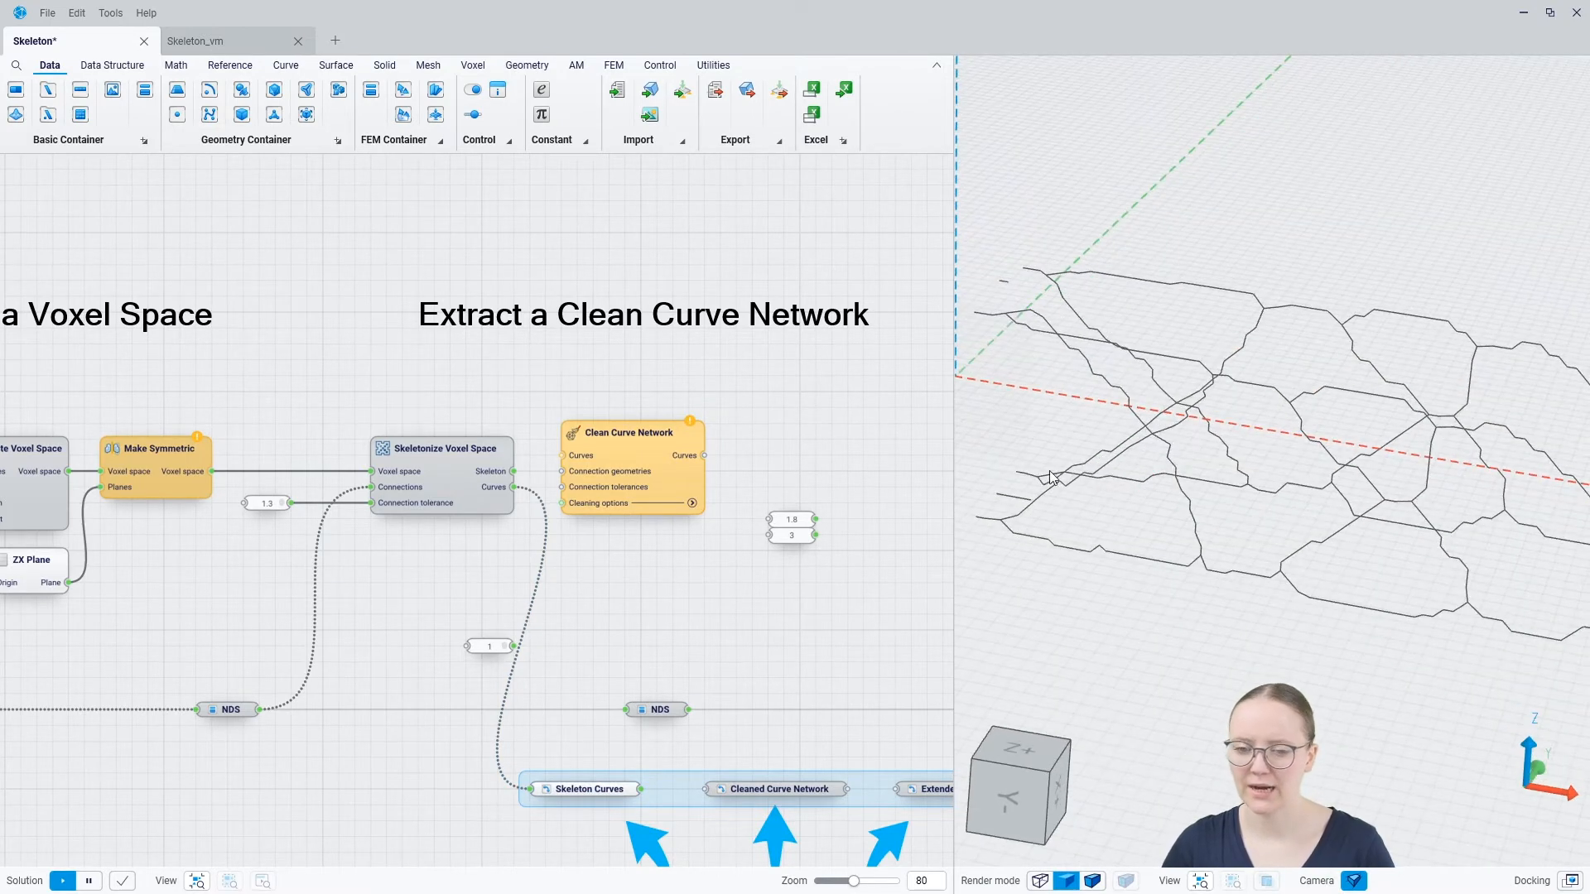
# Align Clean Curve Network and connect the skeleton curves to Curves, NDS to Connection geometries and the value 1 to Connection tolerances
pyautogui.moveTo(682, 468); pyautogui.dragTo(686, 484)
pyautogui.scroll(-2, 1044, 393)
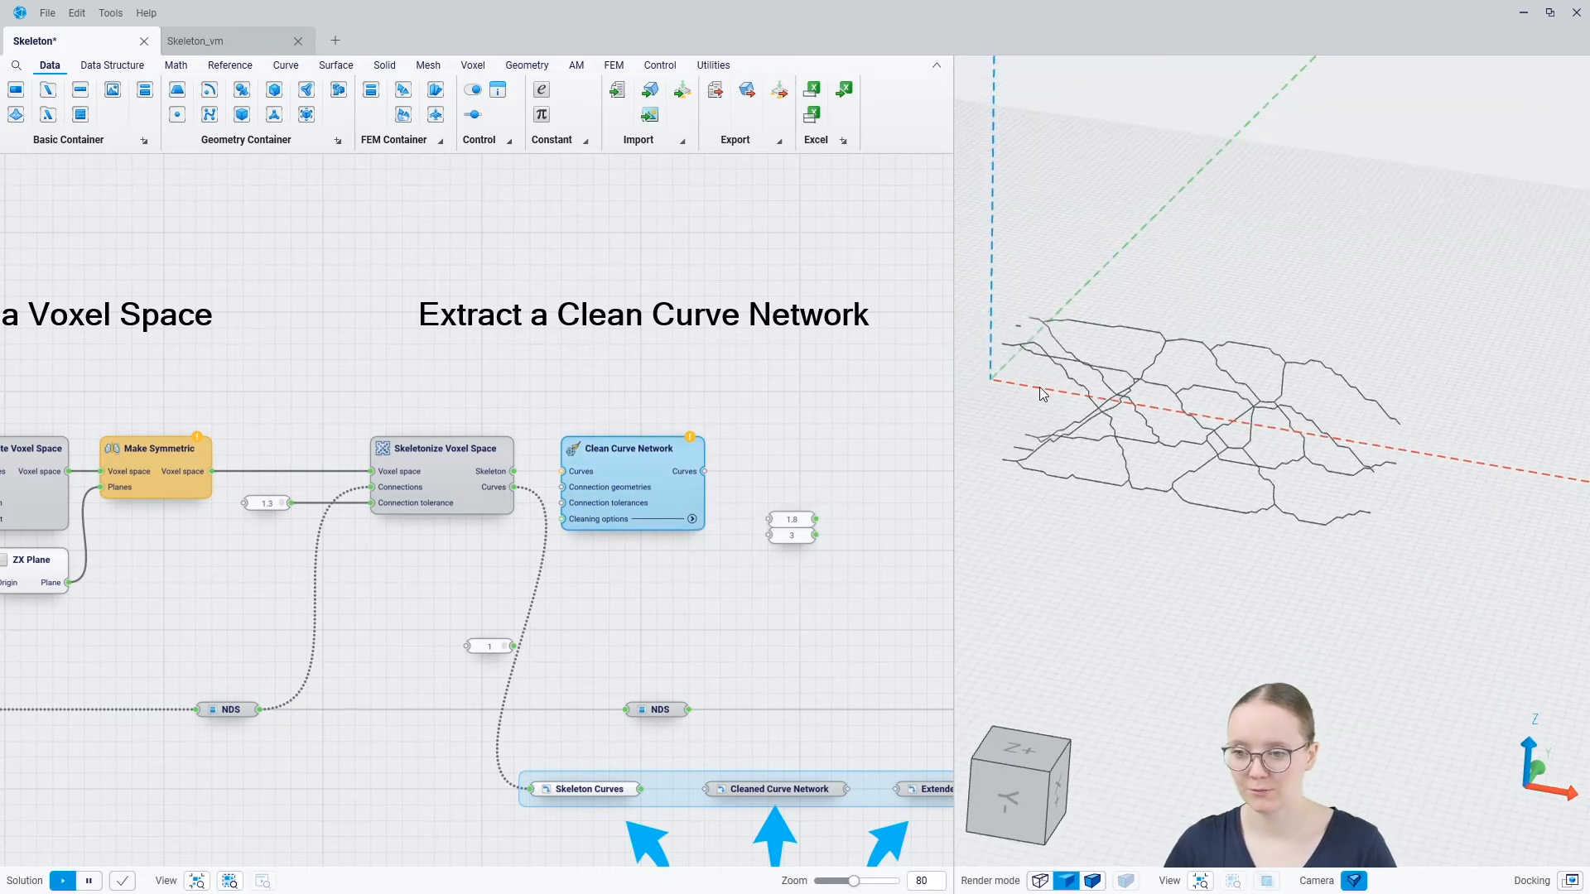
pyautogui.click(681, 403)
pyautogui.moveTo(514, 487); pyautogui.dragTo(607, 496)
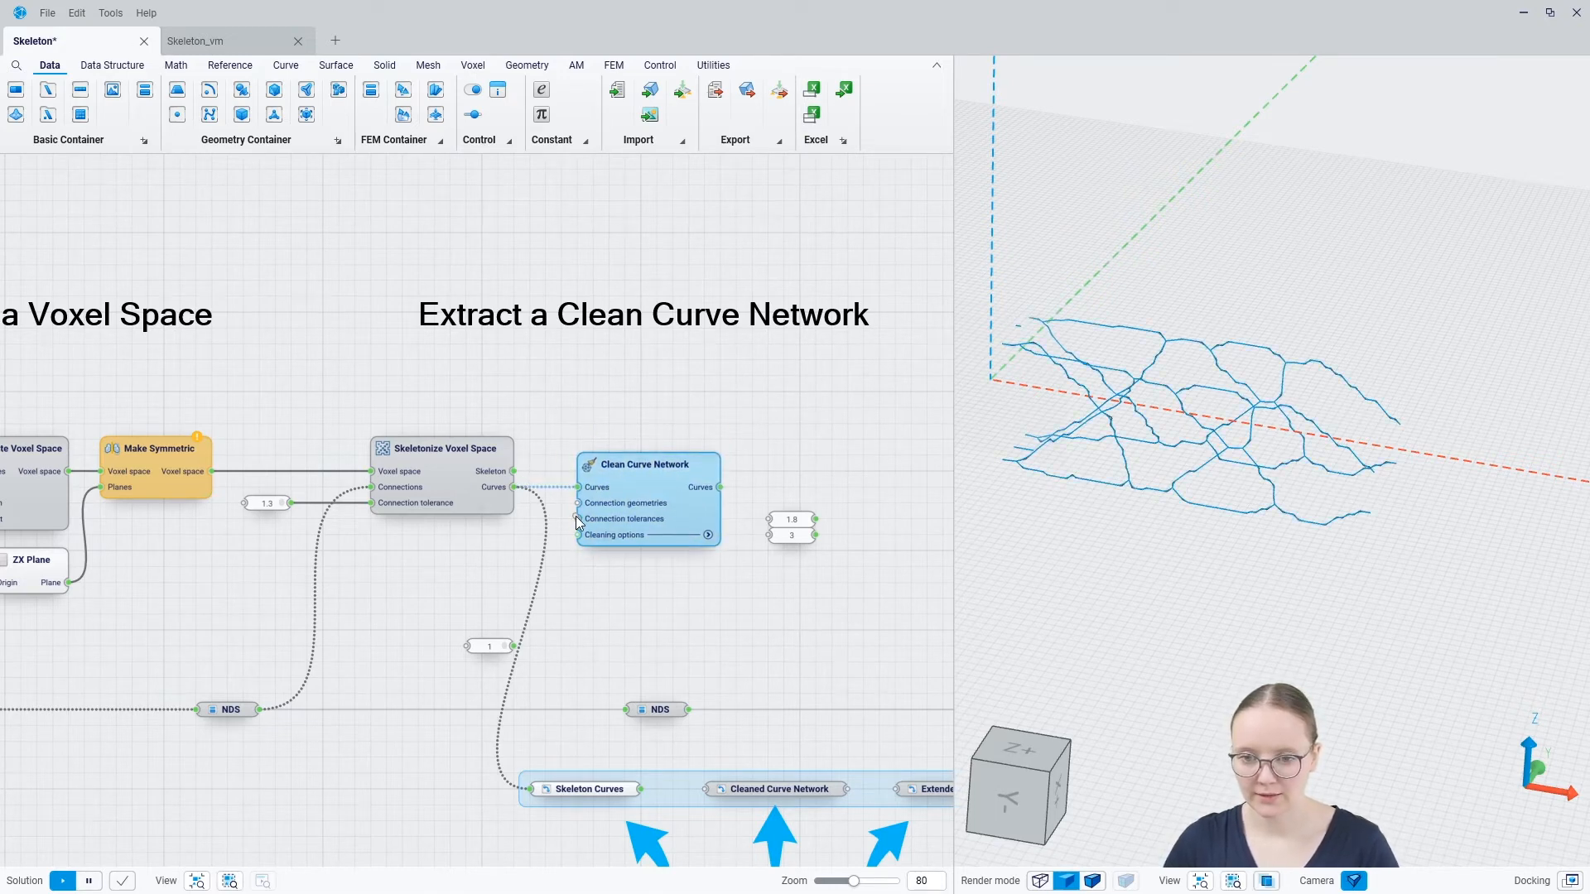
pyautogui.moveTo(578, 502); pyautogui.dragTo(260, 710)
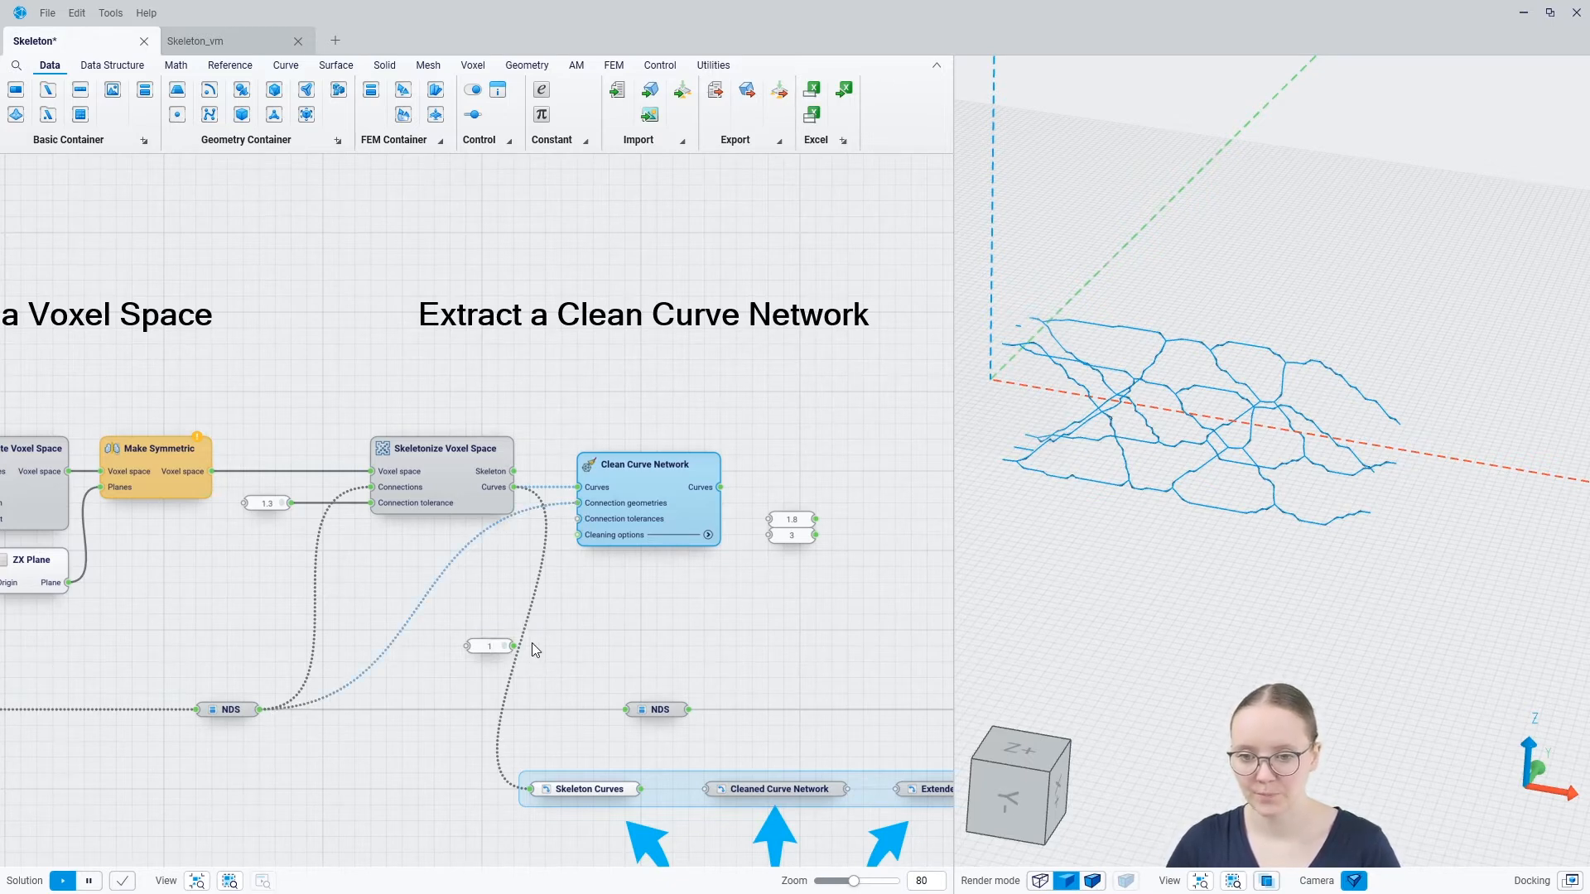
pyautogui.moveTo(577, 519); pyautogui.dragTo(513, 654)
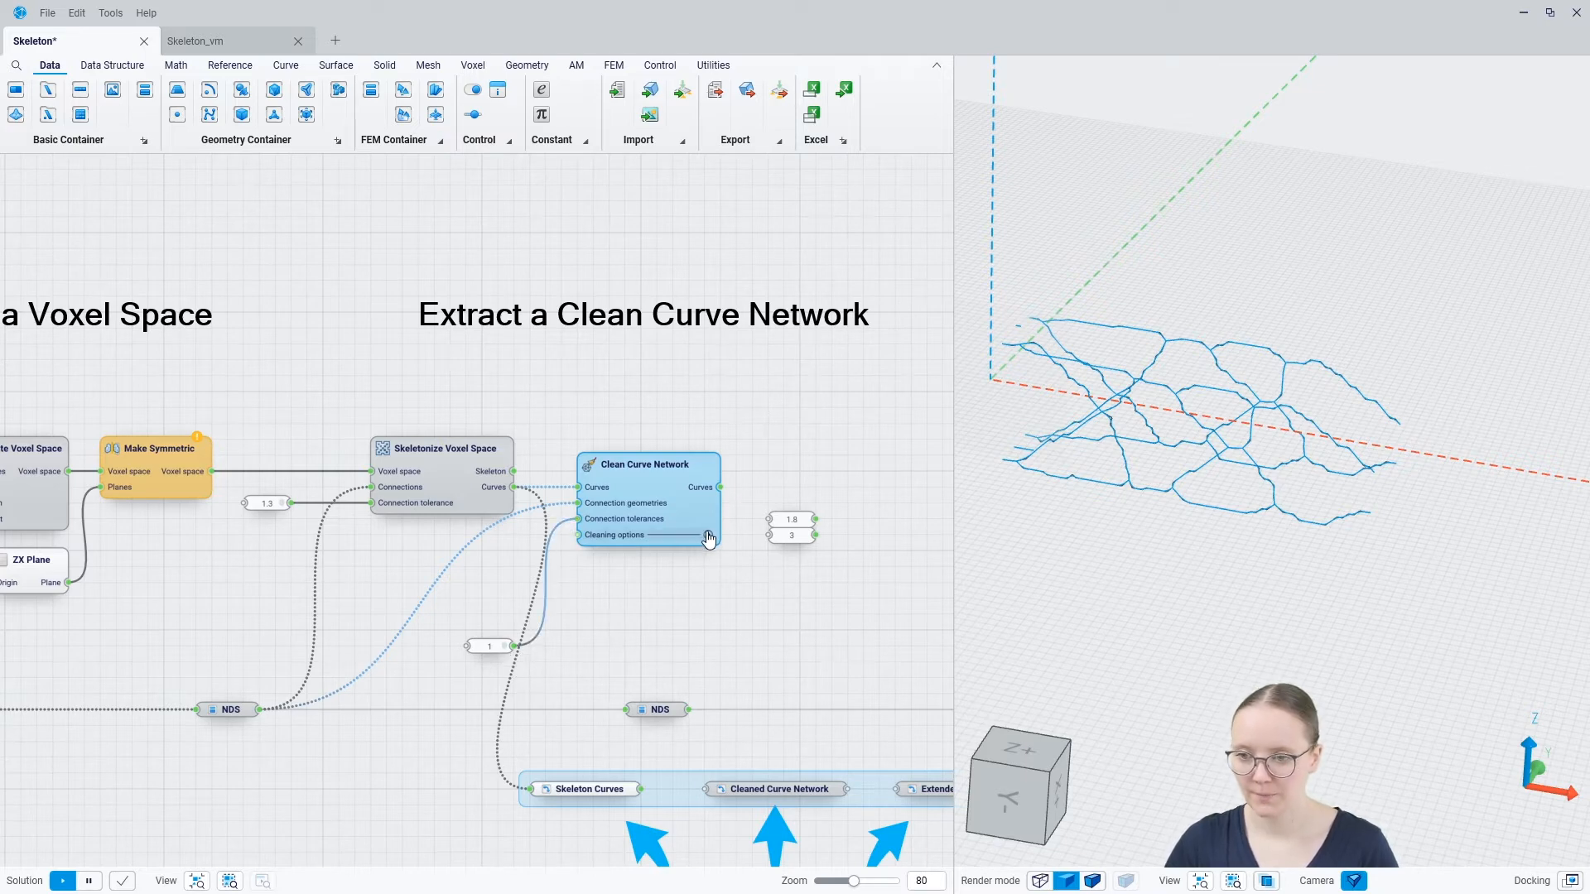
# Hide the Skeleton Curves preview and highlight the Clean Curve Network result to check it in the 3D view
pyautogui.click(626, 629)
pyautogui.click(593, 791)
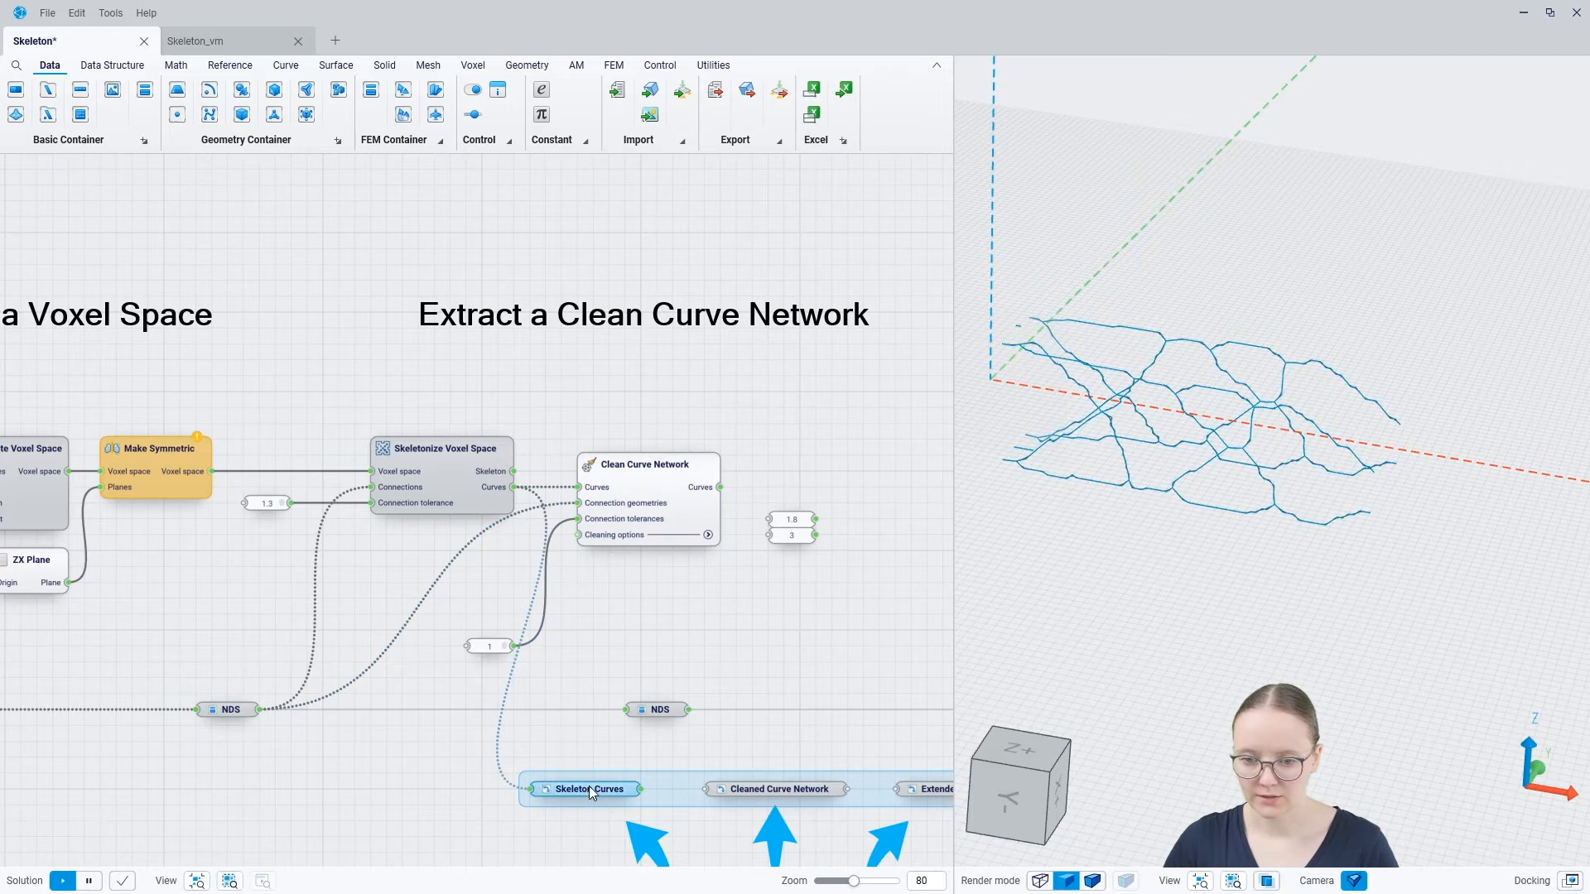
pyautogui.click(636, 692)
pyautogui.click(654, 485)
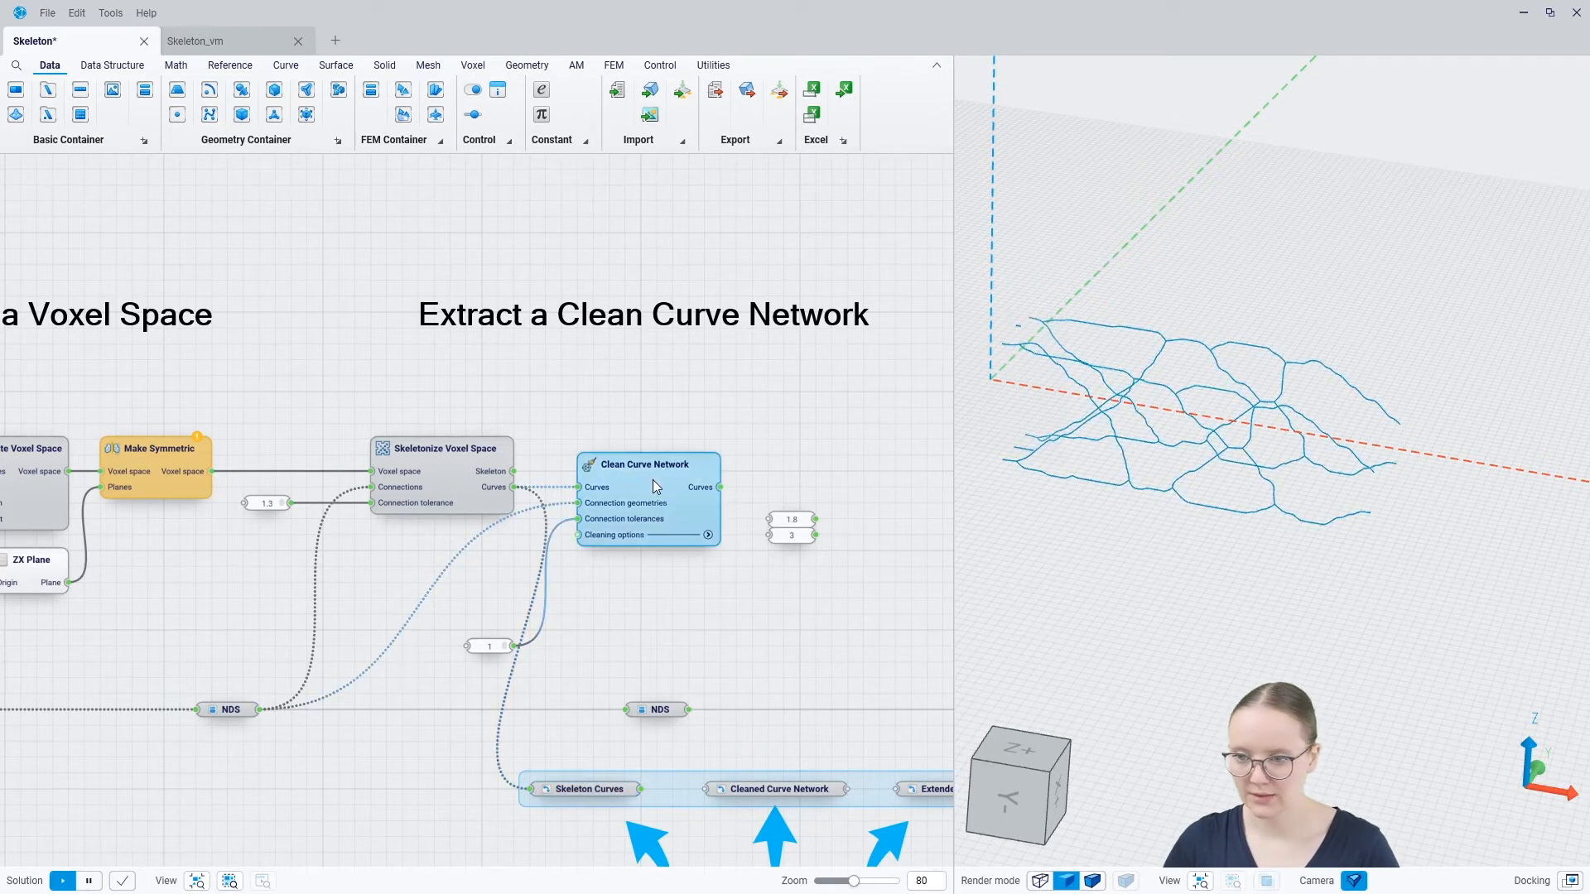
pyautogui.click(670, 601)
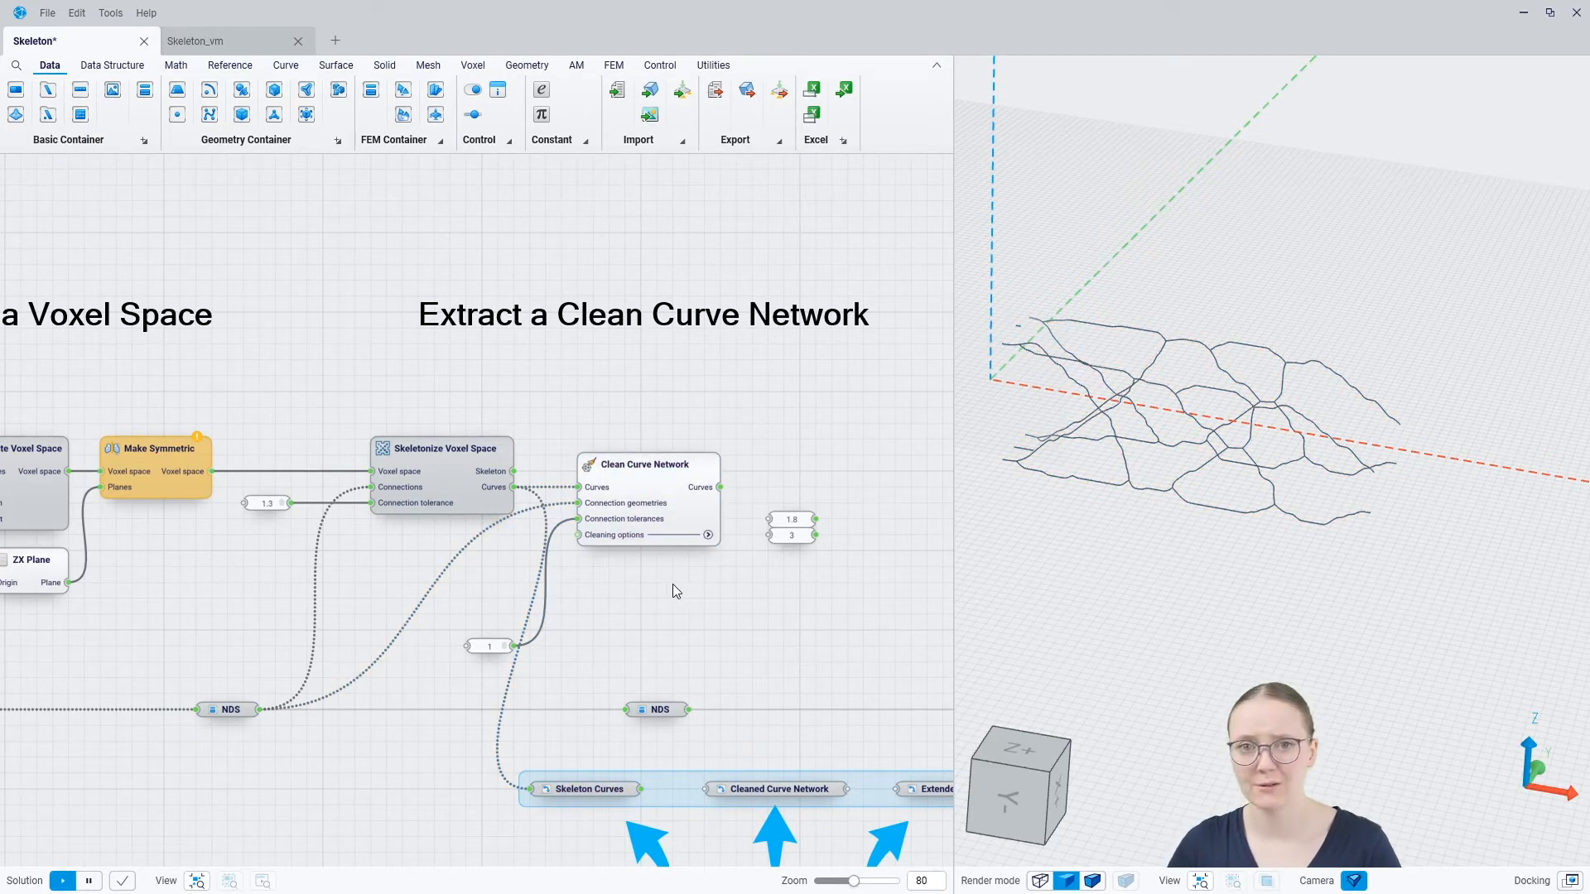
# Set the cleaning options of Clean Curve Network to Remove short curves 0.180, Curve rebuild degree 1 and Curve simplification 1.000
pyautogui.click(708, 535)
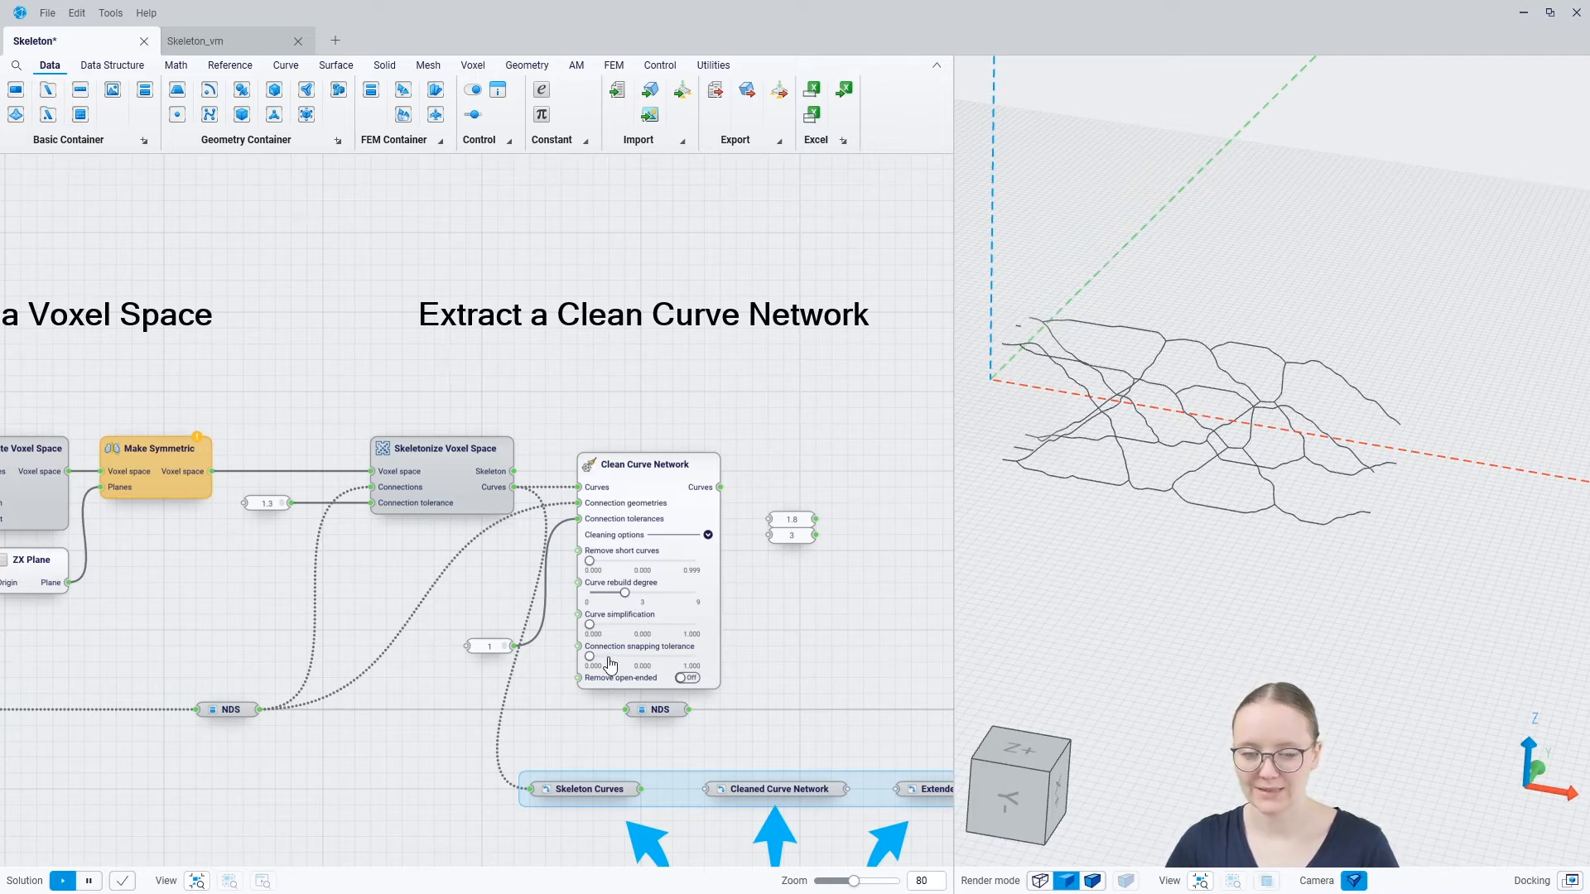
pyautogui.moveTo(590, 563); pyautogui.dragTo(607, 563)
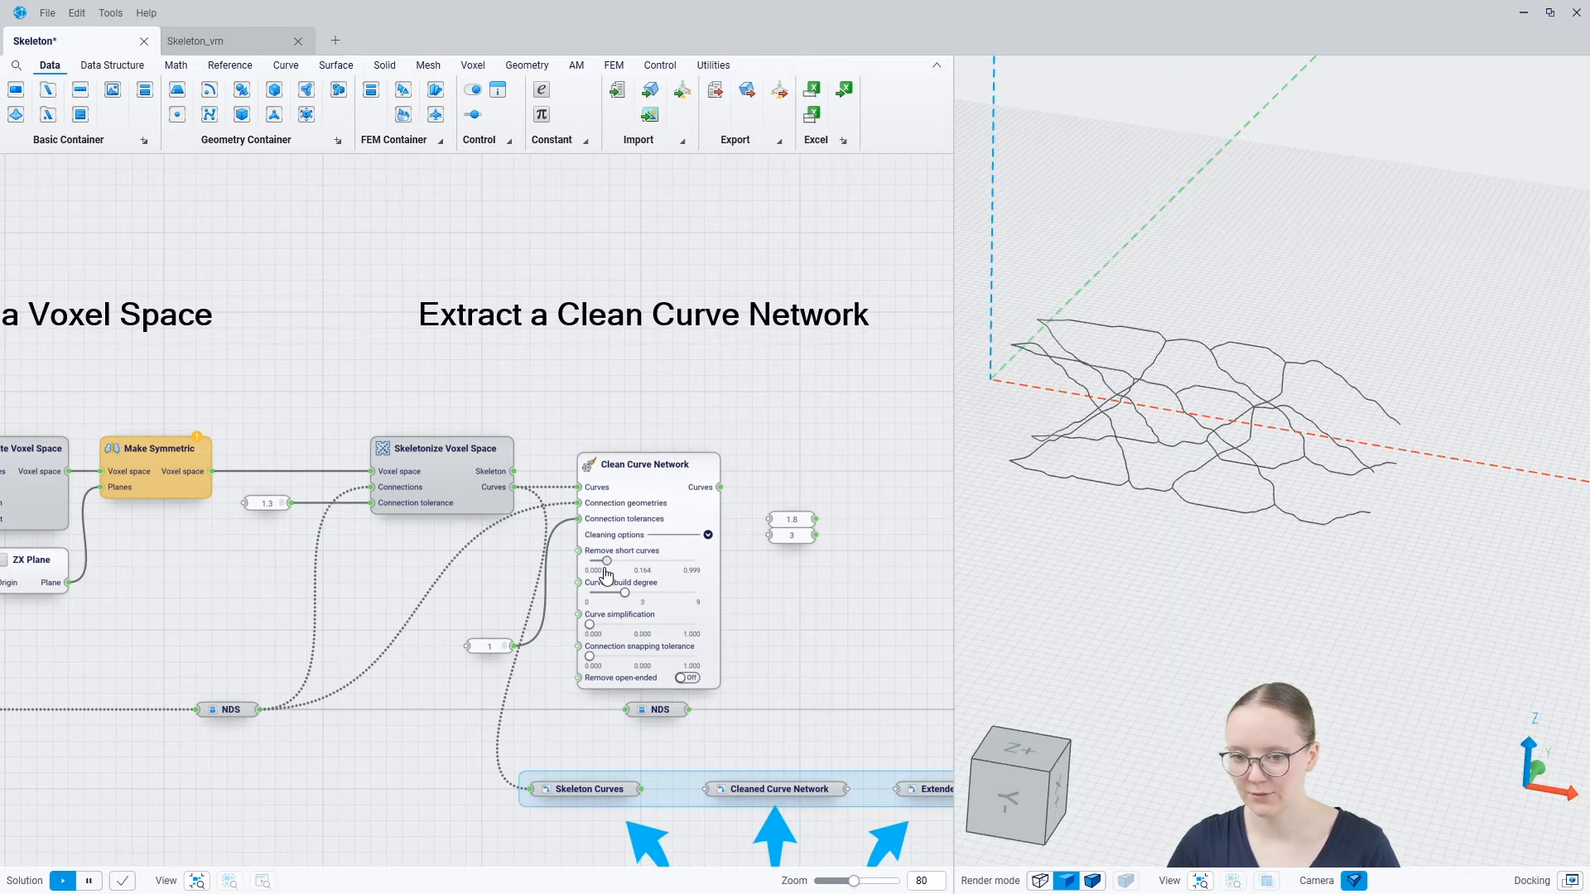
pyautogui.moveTo(607, 563); pyautogui.dragTo(761, 636)
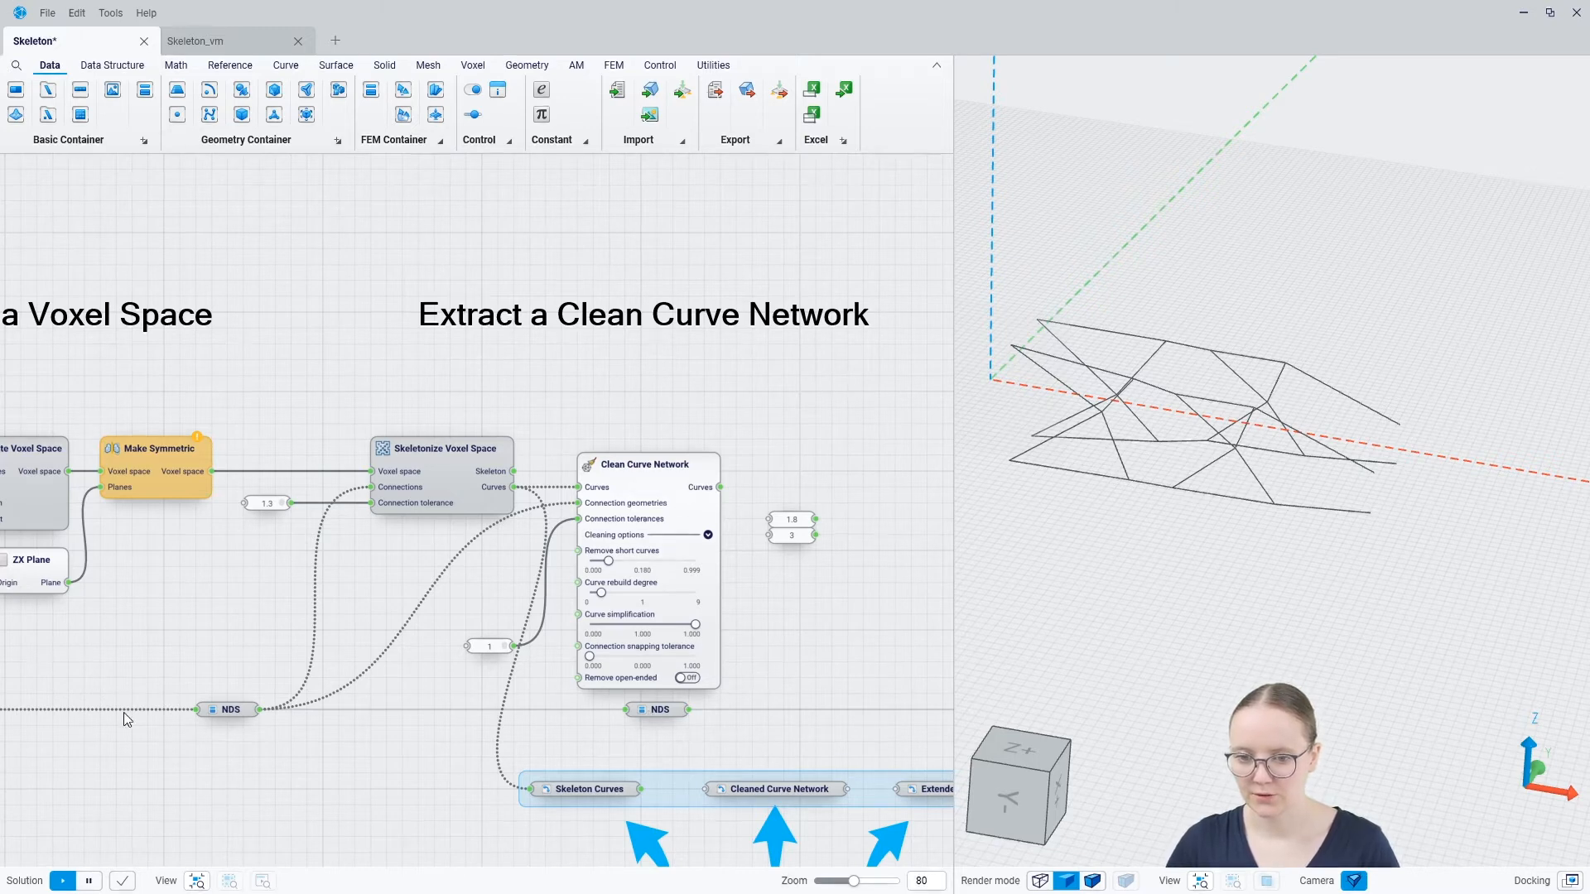
# Show the NDS bodies in the 3D view and inspect the gaps between them and the cleaned curves
pyautogui.click(231, 712)
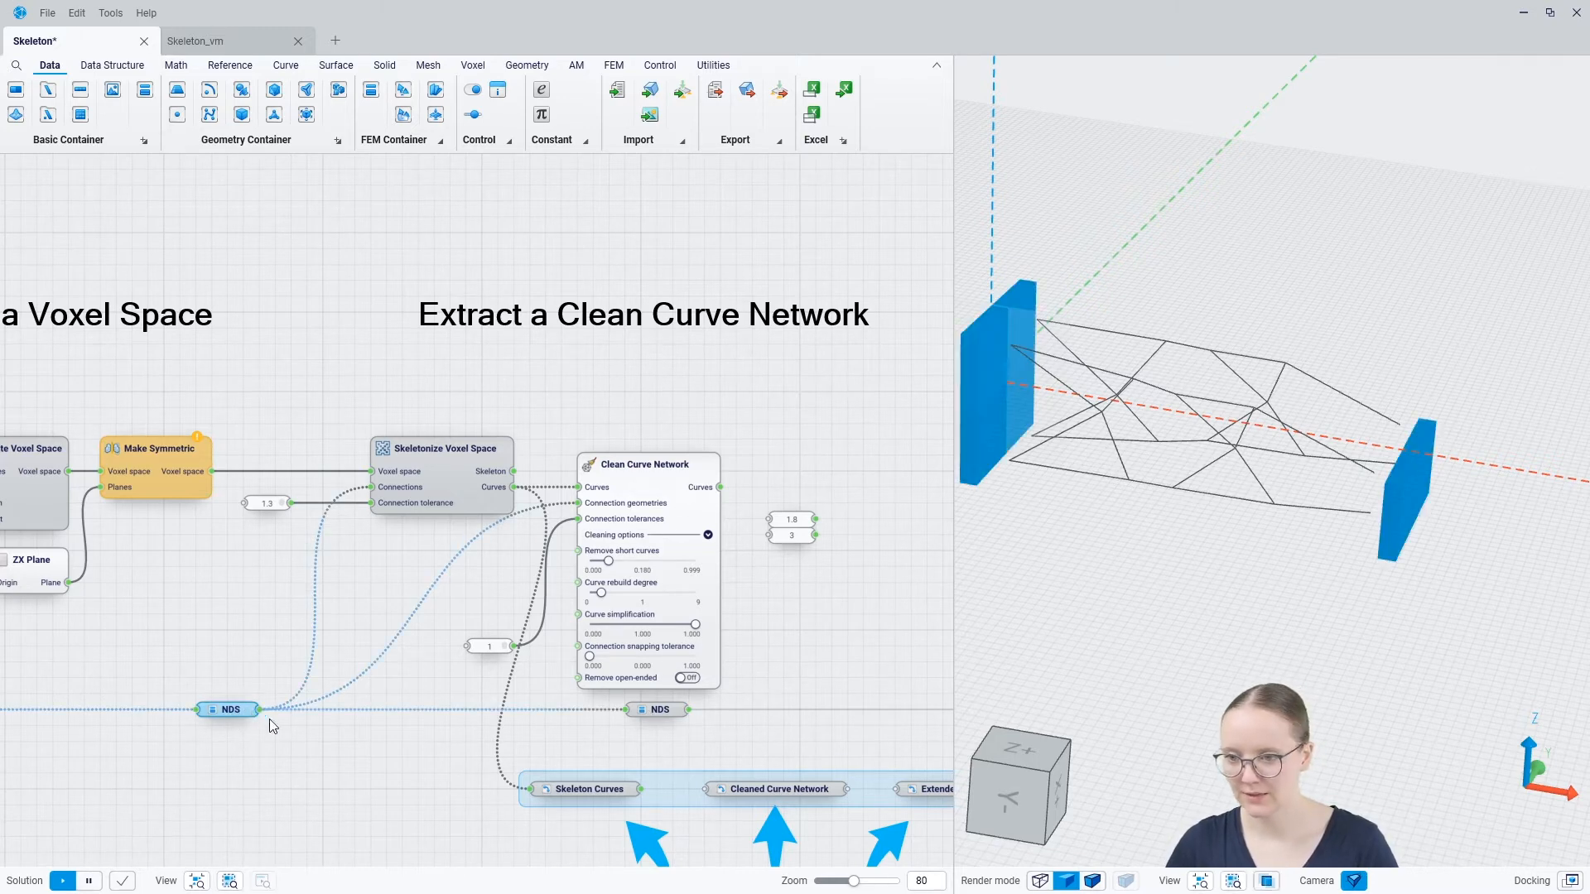
pyautogui.moveTo(1005, 497)
pyautogui.mouseDown(button='right')
pyautogui.moveTo(1046, 563)
pyautogui.moveTo(1012, 513)
pyautogui.moveTo(1023, 482)
pyautogui.mouseUp(button='right')
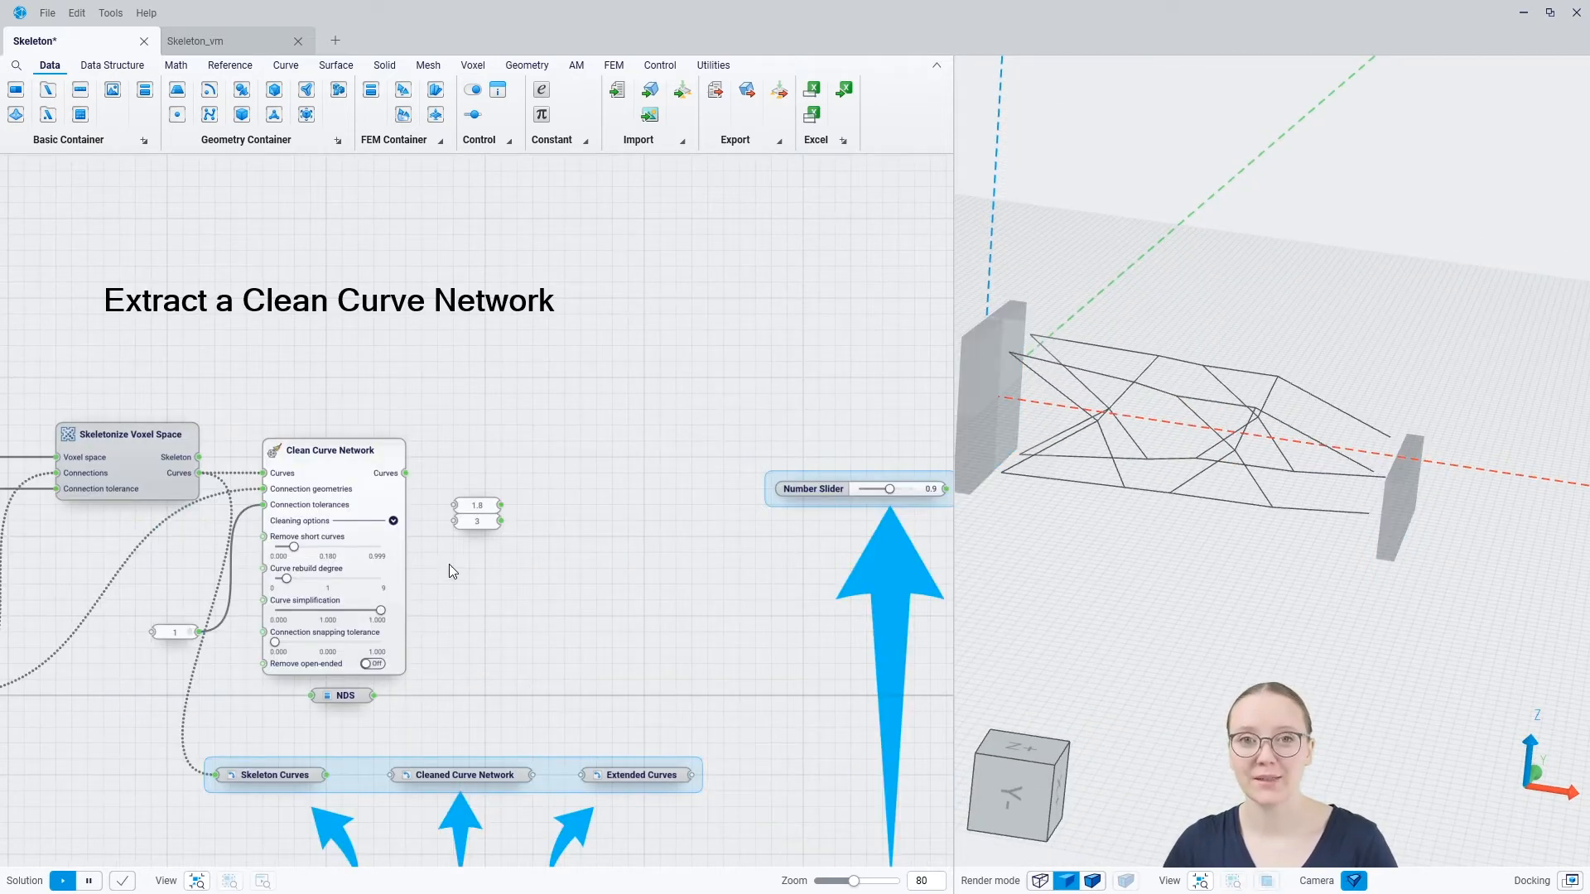
# Add an Extend Curves to Bodies component after Clean Curve Network and align it with that component
pyautogui.rightClick(555, 489)
pyautogui.write('exte')
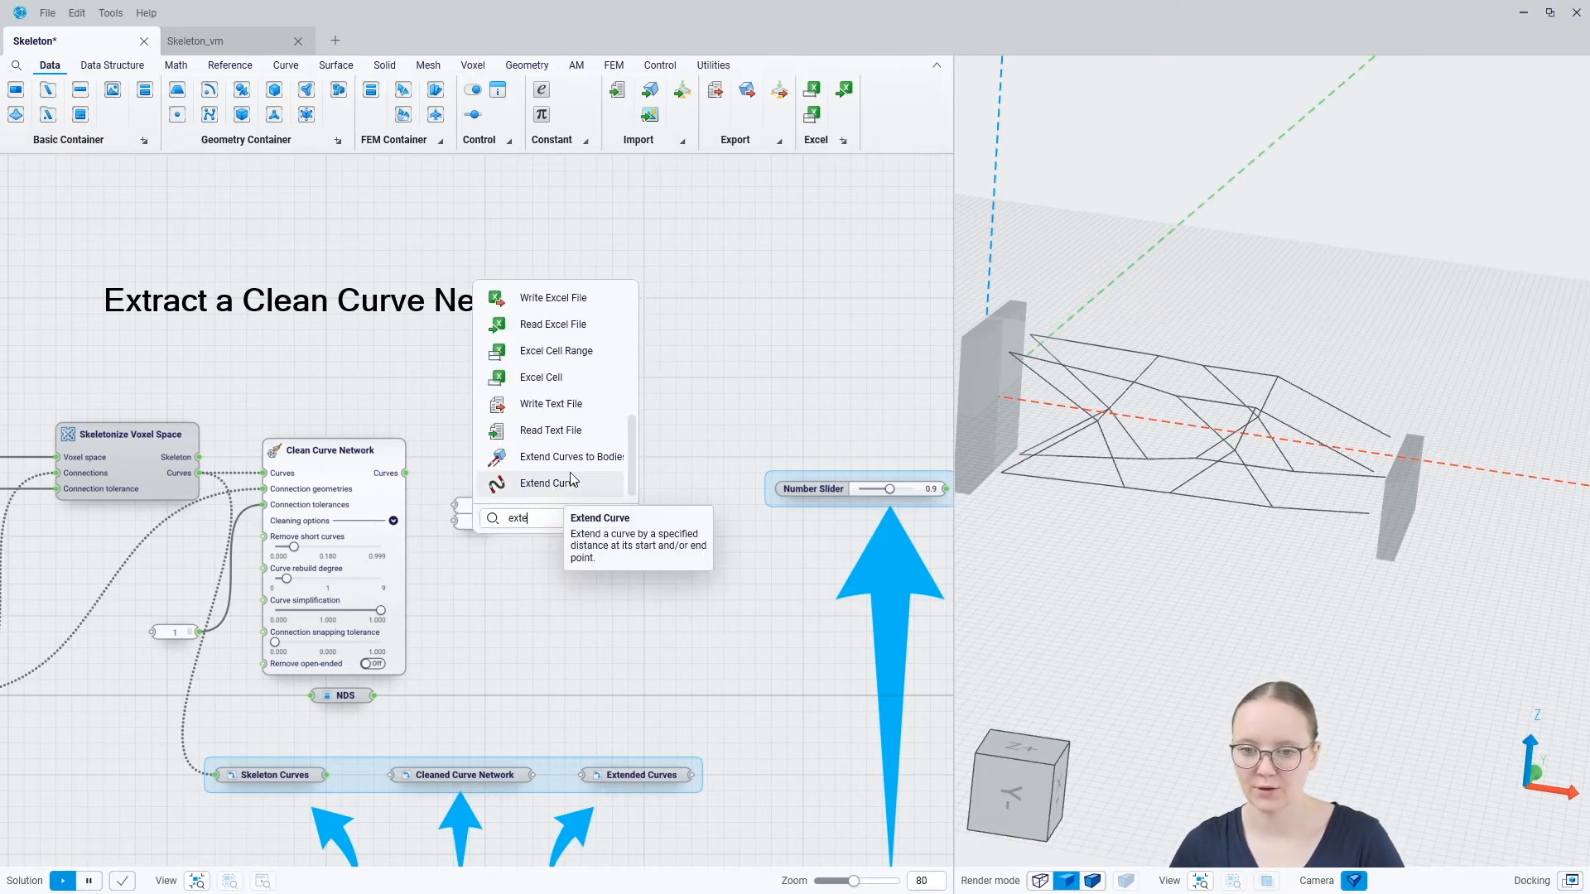
pyautogui.click(575, 458)
pyautogui.moveTo(574, 459); pyautogui.dragTo(634, 475)
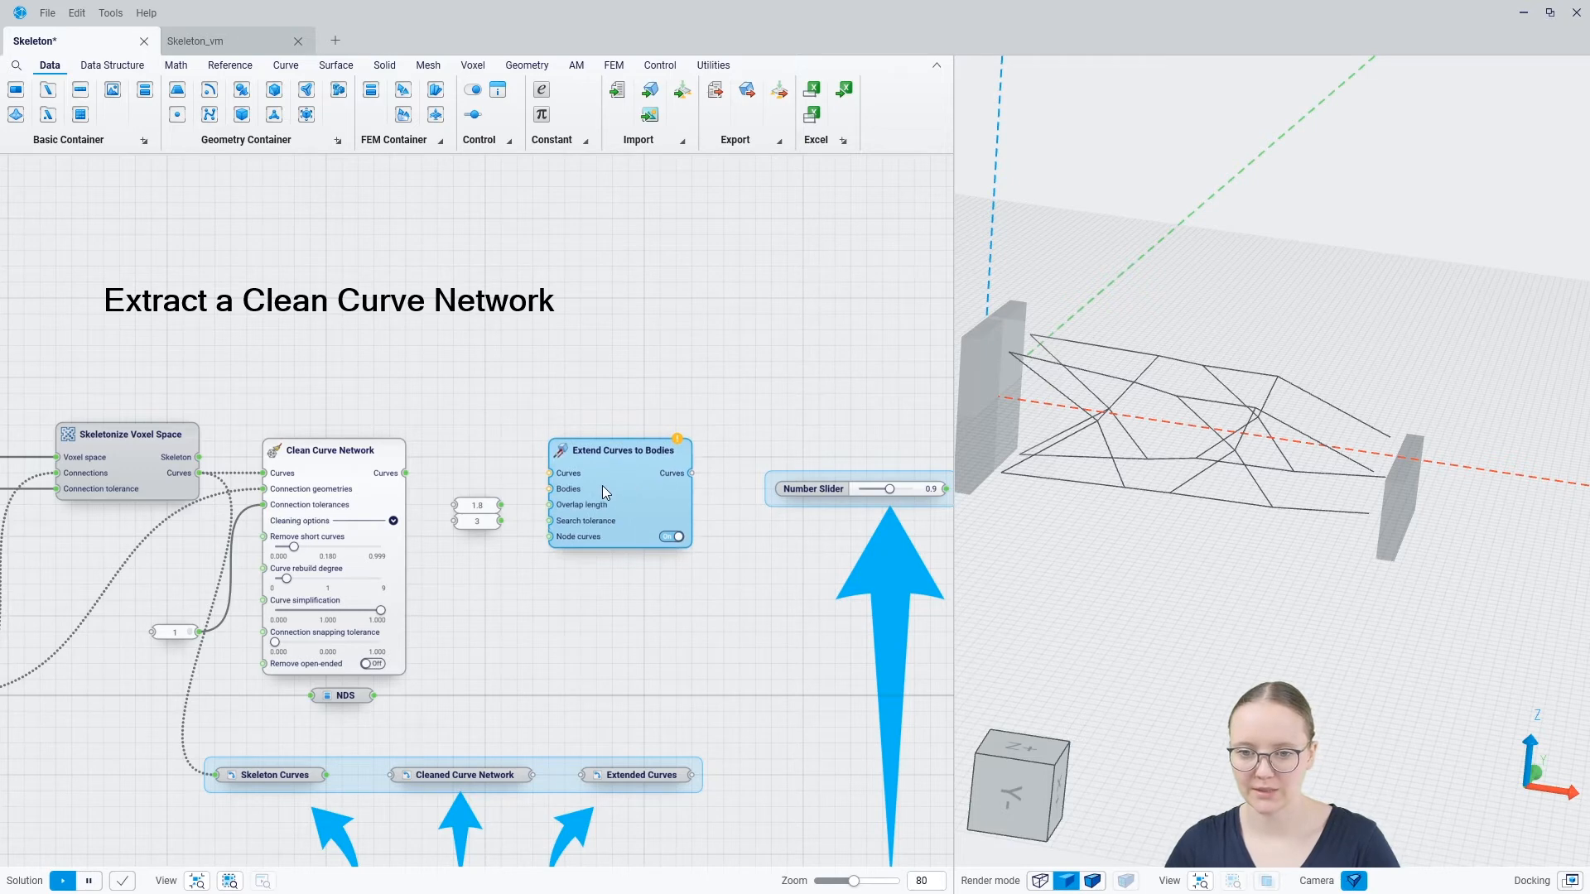
# Feed Extend Curves to Bodies with the cleaned curves, NDS as Bodies, Overlap length 1.8 and Search tolerance 3
pyautogui.moveTo(405, 473); pyautogui.dragTo(548, 480)
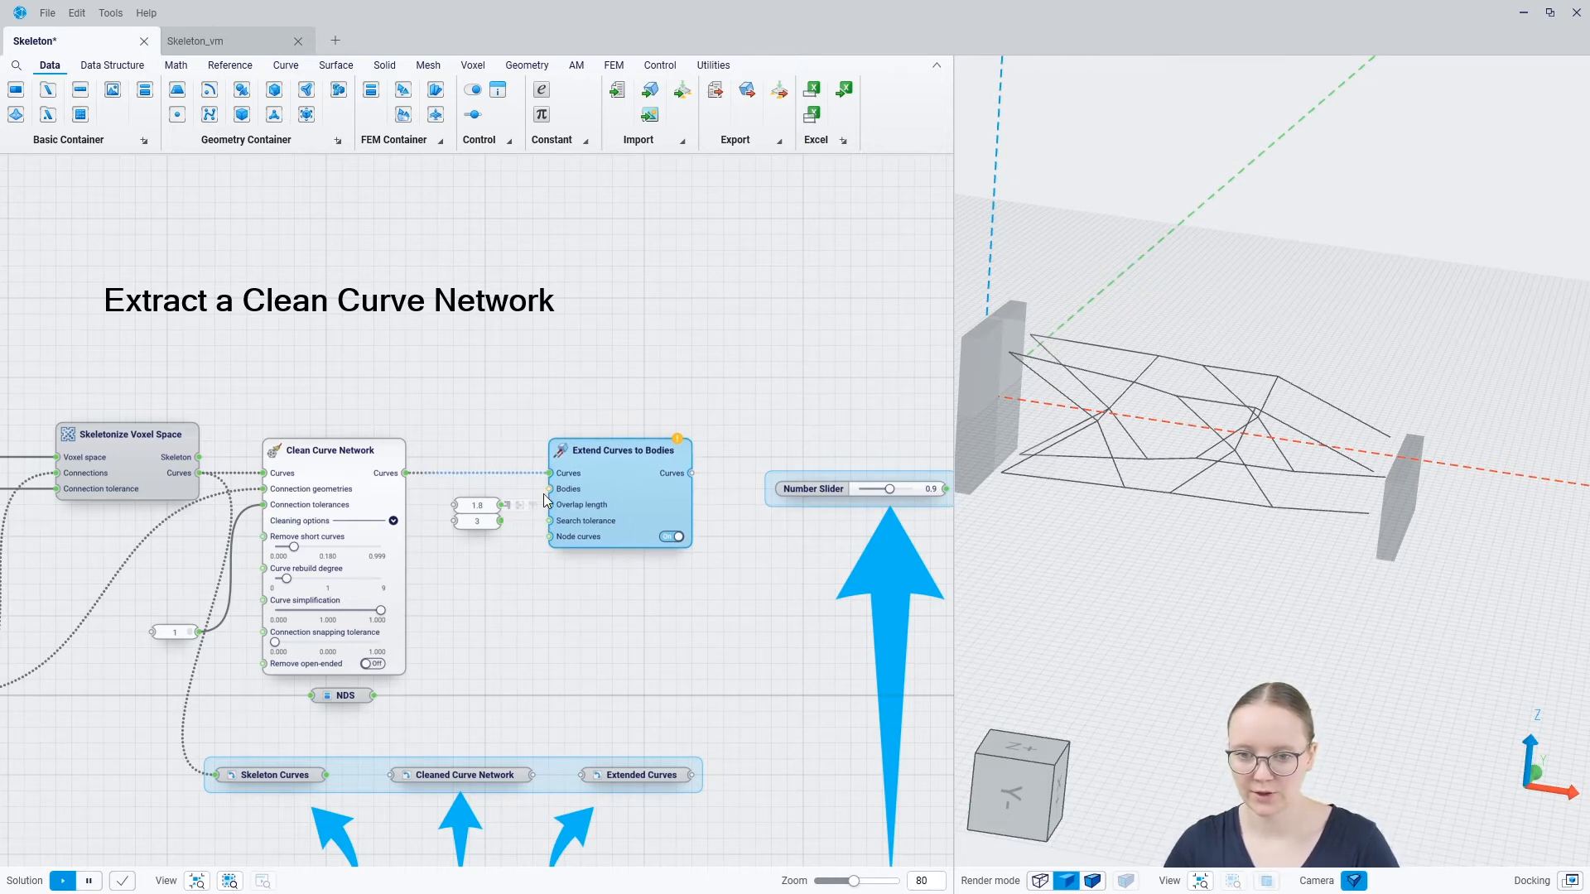
pyautogui.moveTo(549, 489); pyautogui.dragTo(373, 695)
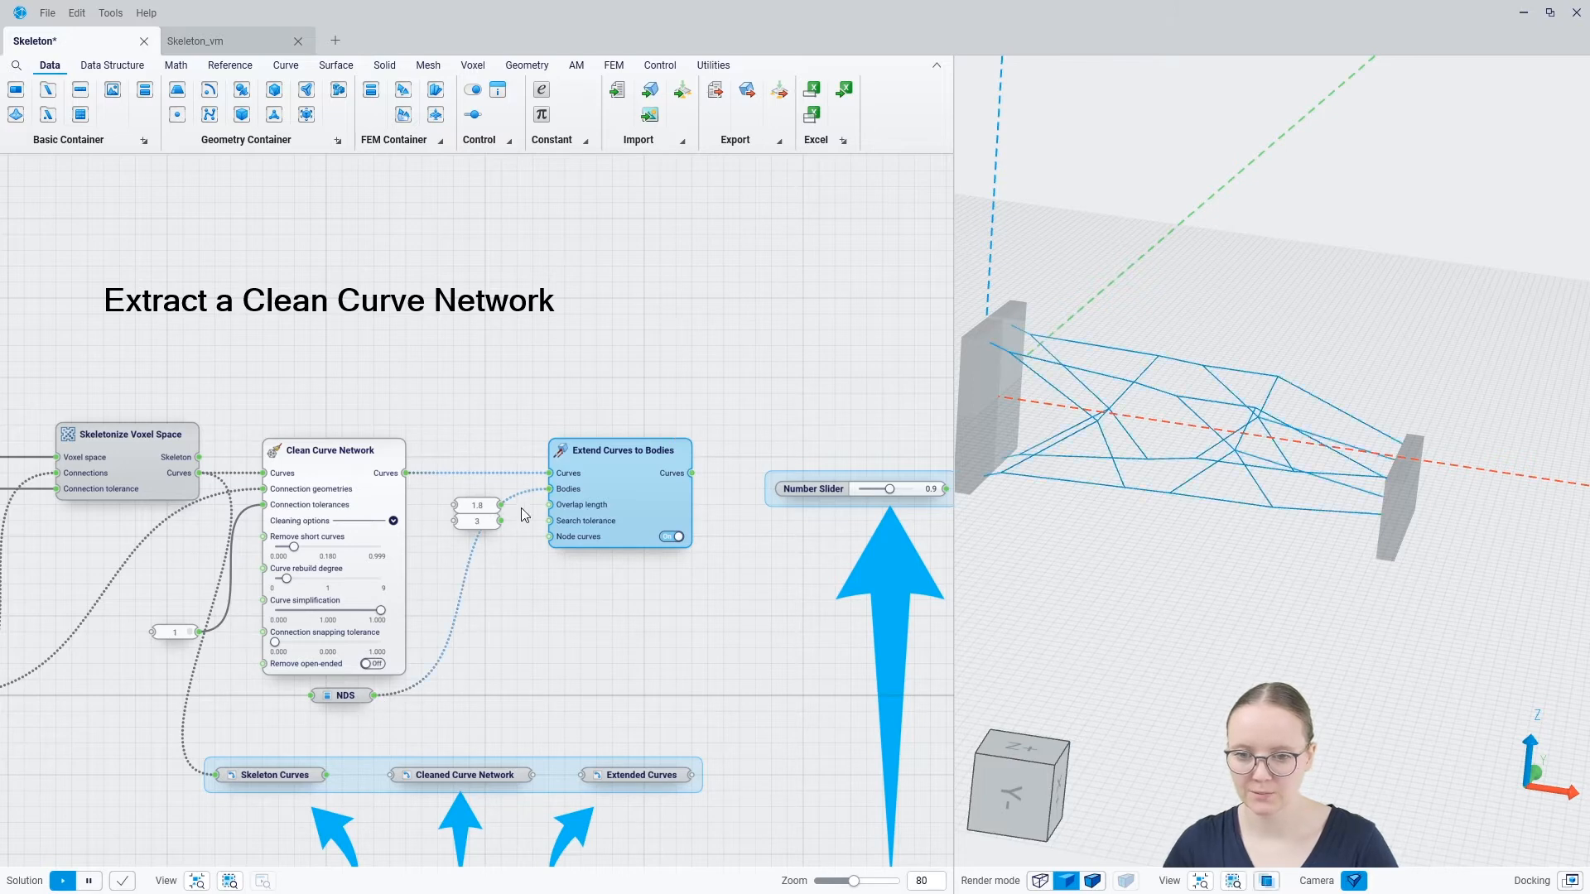
pyautogui.moveTo(500, 504); pyautogui.dragTo(549, 521)
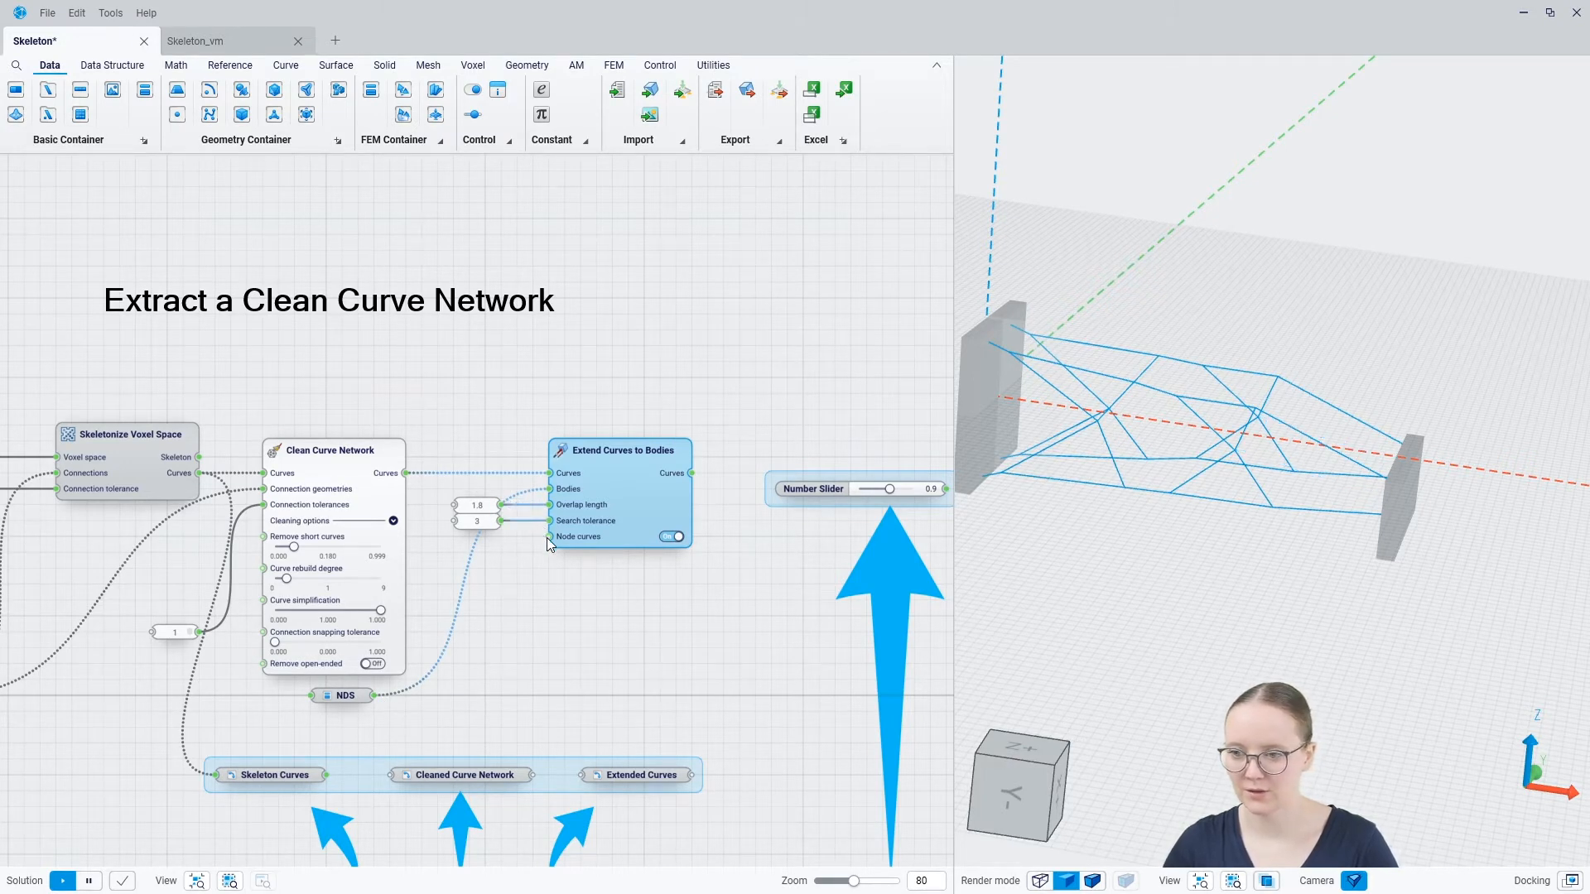
# Connect the output of Clean Curve Network to the Cleaned Curve Network container and that of Extend Curves to Bodies to the Extended Curves container
pyautogui.click(569, 584)
pyautogui.moveTo(1090, 515)
pyautogui.mouseDown(button='middle')
pyautogui.moveTo(1161, 554)
pyautogui.moveTo(1103, 545)
pyautogui.moveTo(1095, 503)
pyautogui.moveTo(1139, 568)
pyautogui.moveTo(1137, 529)
pyautogui.moveTo(1101, 509)
pyautogui.mouseUp(button='middle')
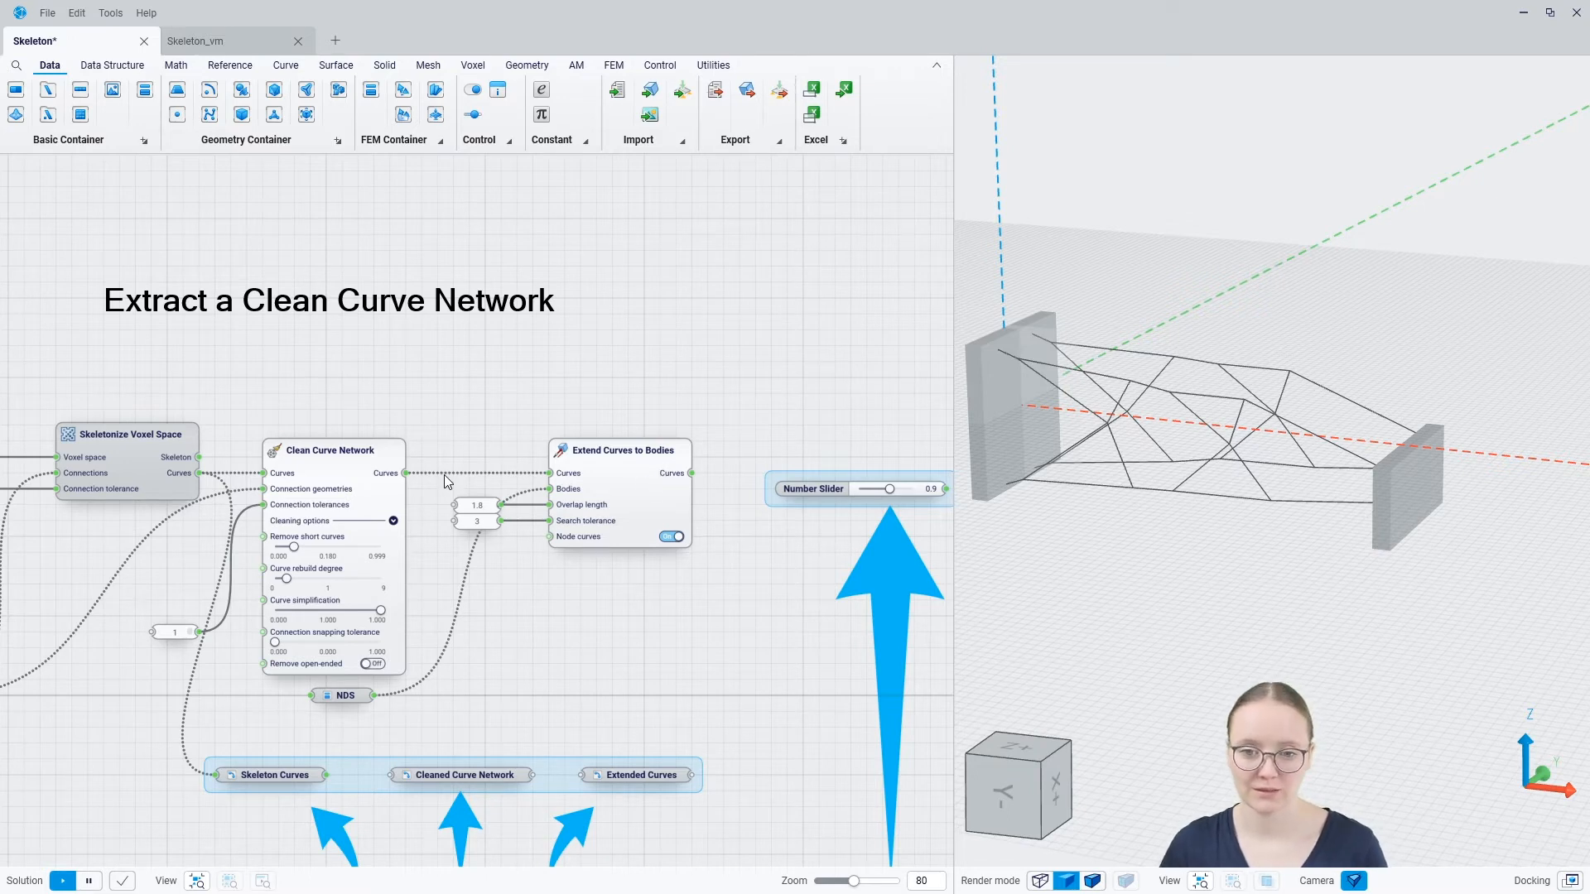
pyautogui.moveTo(405, 473); pyautogui.dragTo(387, 772)
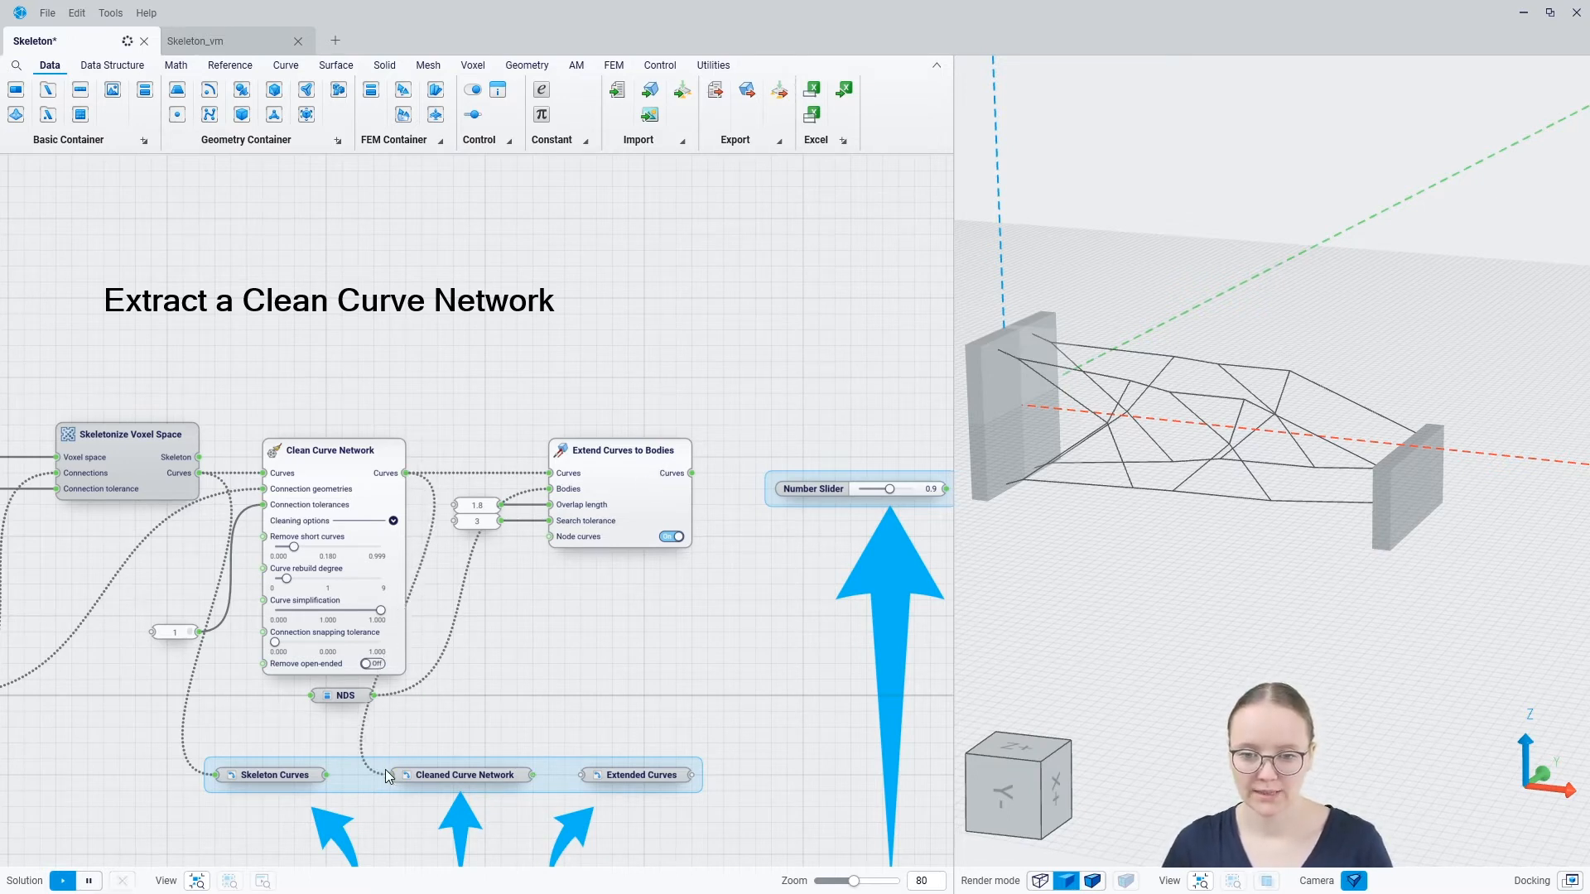
pyautogui.moveTo(692, 473); pyautogui.dragTo(582, 775)
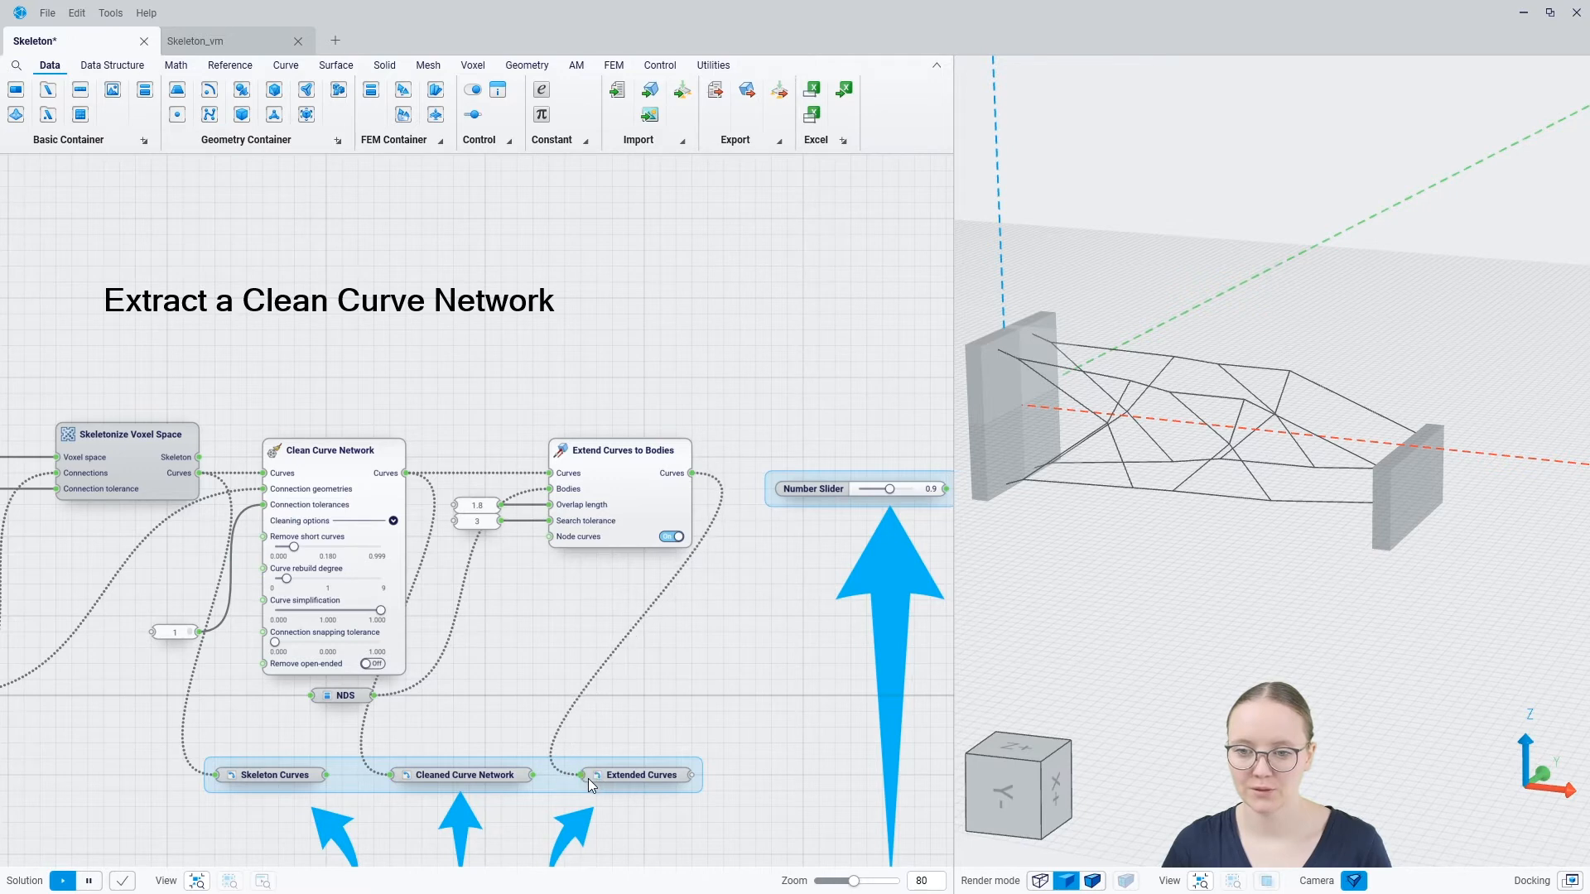
# Hide the Clean Curve Network and Extend Curves to Bodies results in the 3D view
pyautogui.moveTo(604, 591); pyautogui.dragTo(376, 533)
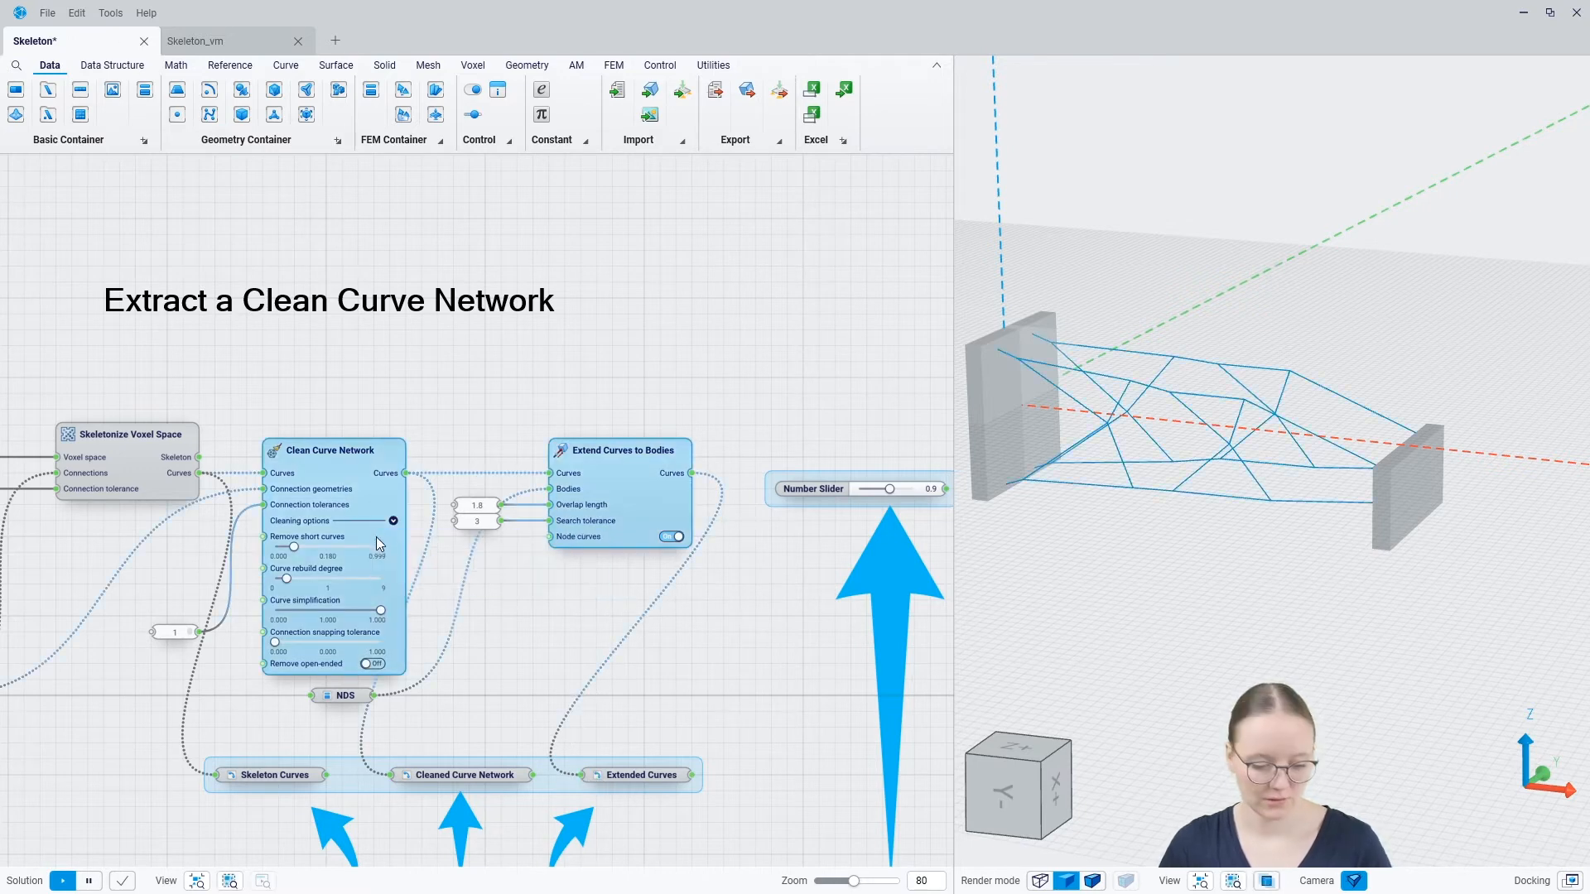
pyautogui.press('space')
pyautogui.click(469, 710)
pyautogui.moveTo(474, 689); pyautogui.dragTo(449, 489, button='middle')
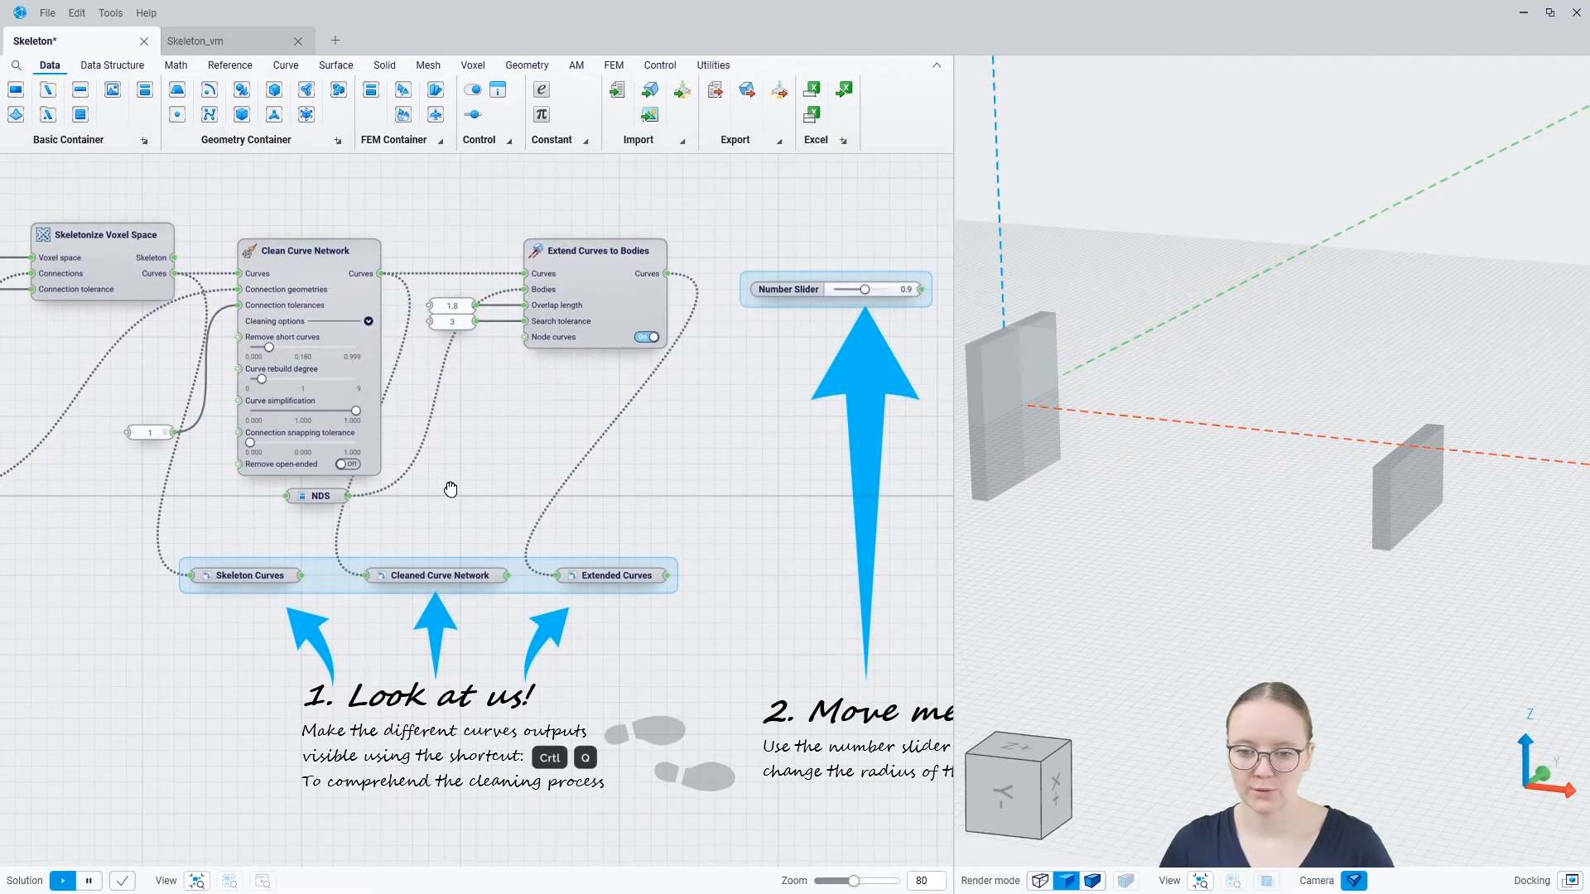
# Toggle the visibility of the Skeleton Curves, Cleaned Curve Network and Extended Curves containers in turn to compare the cleaning stages
pyautogui.click(265, 579)
pyautogui.hotkey('ctrl', 'q')
pyautogui.moveTo(1057, 420)
pyautogui.mouseDown(button='middle')
pyautogui.moveTo(1092, 457)
pyautogui.moveTo(1075, 445)
pyautogui.mouseUp(button='middle')
pyautogui.hotkey('ctrl', 'q')
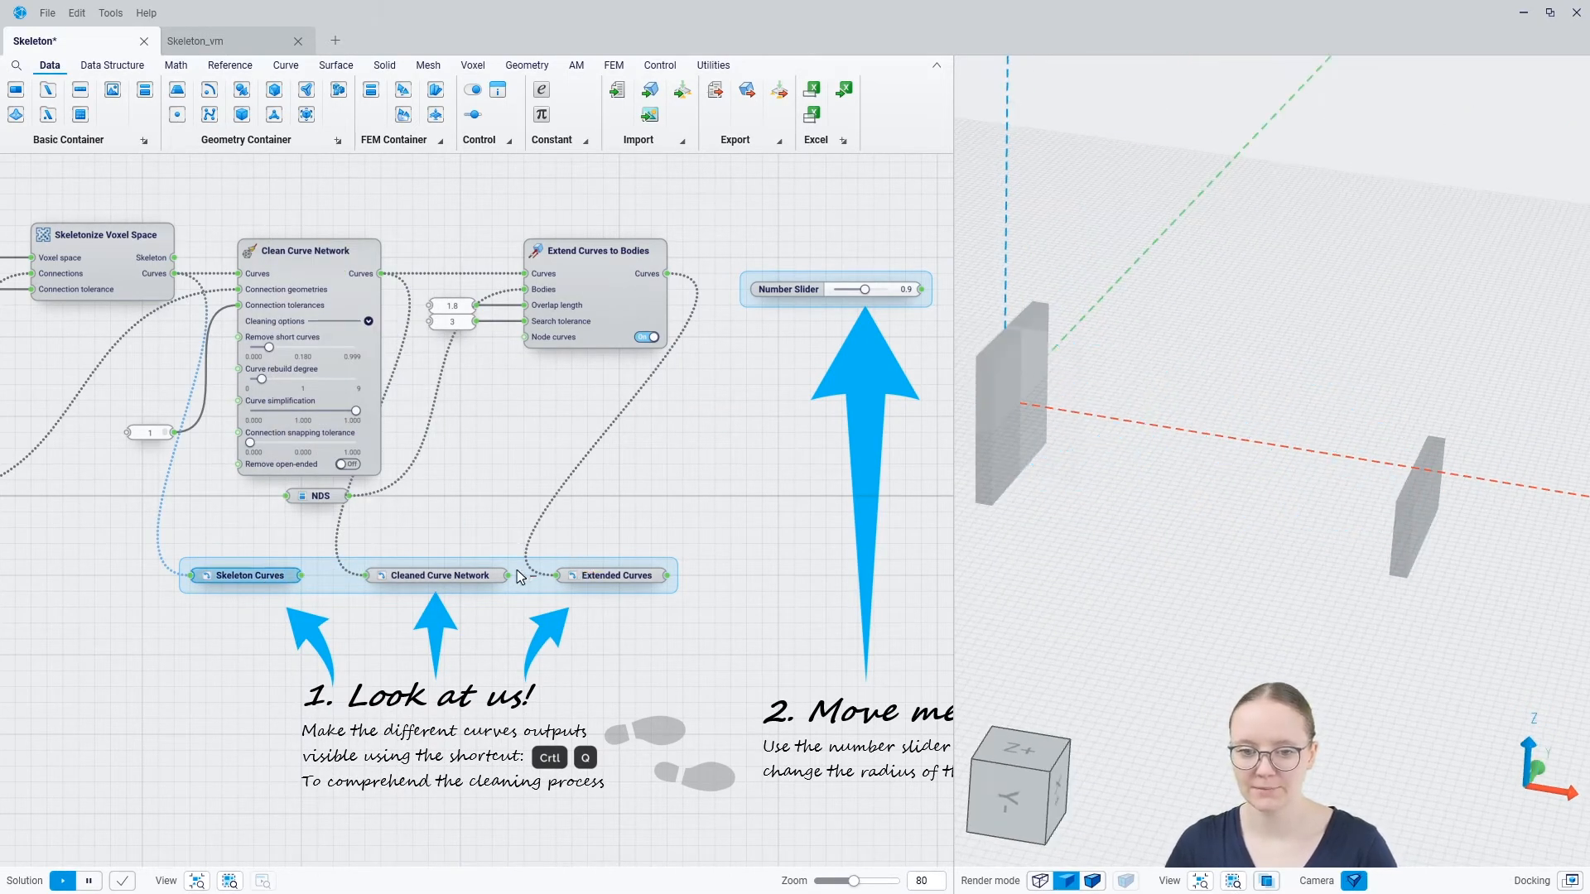
pyautogui.click(484, 577)
pyautogui.hotkey('ctrl', 'q')
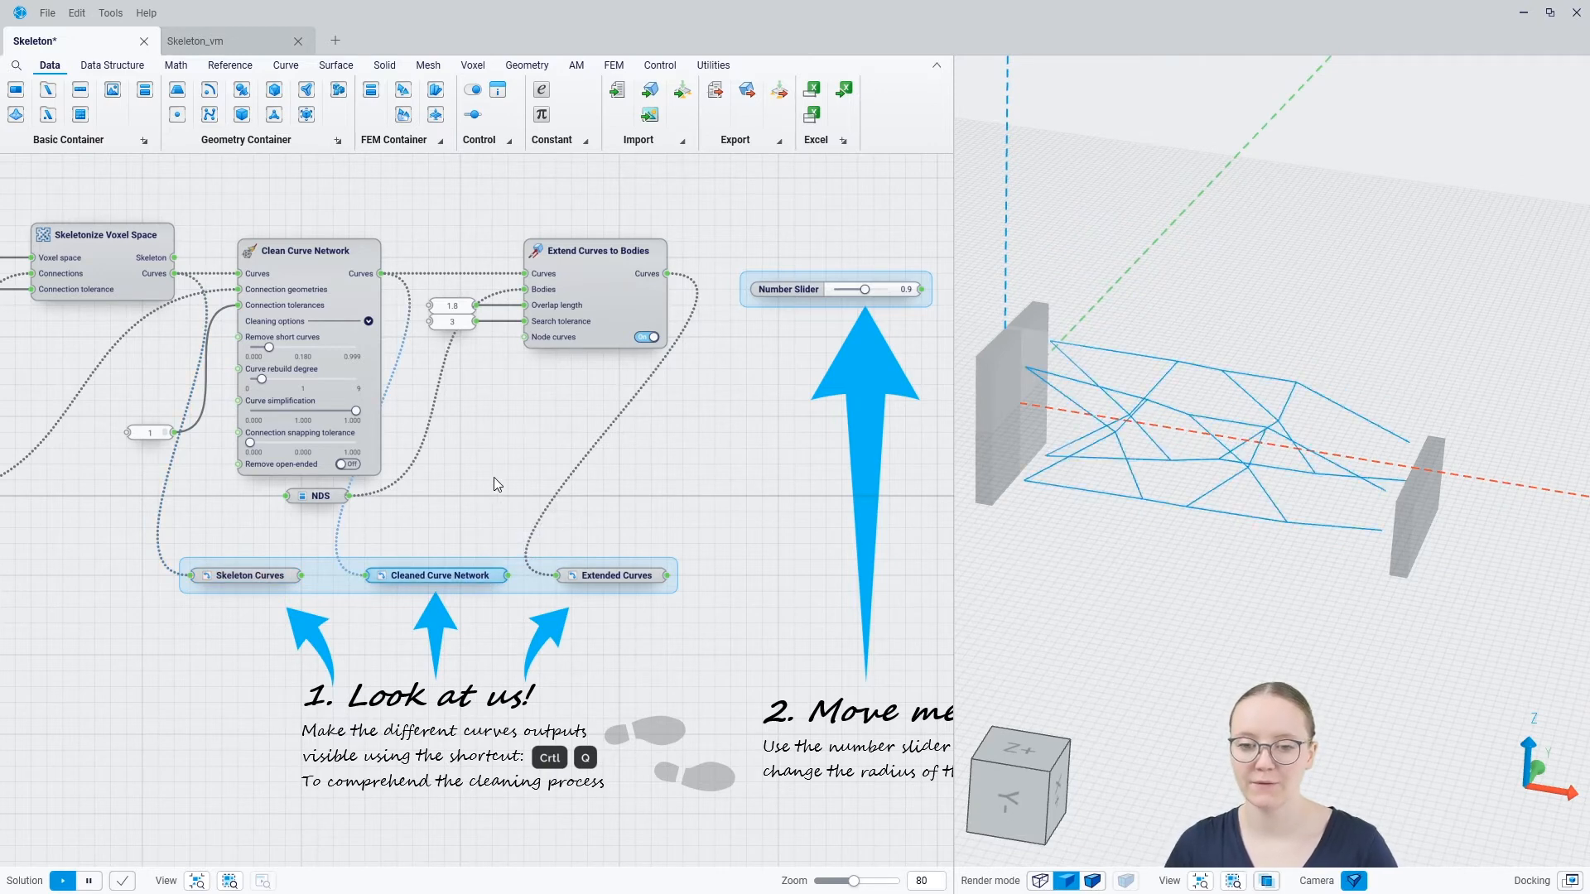
pyautogui.click(634, 575)
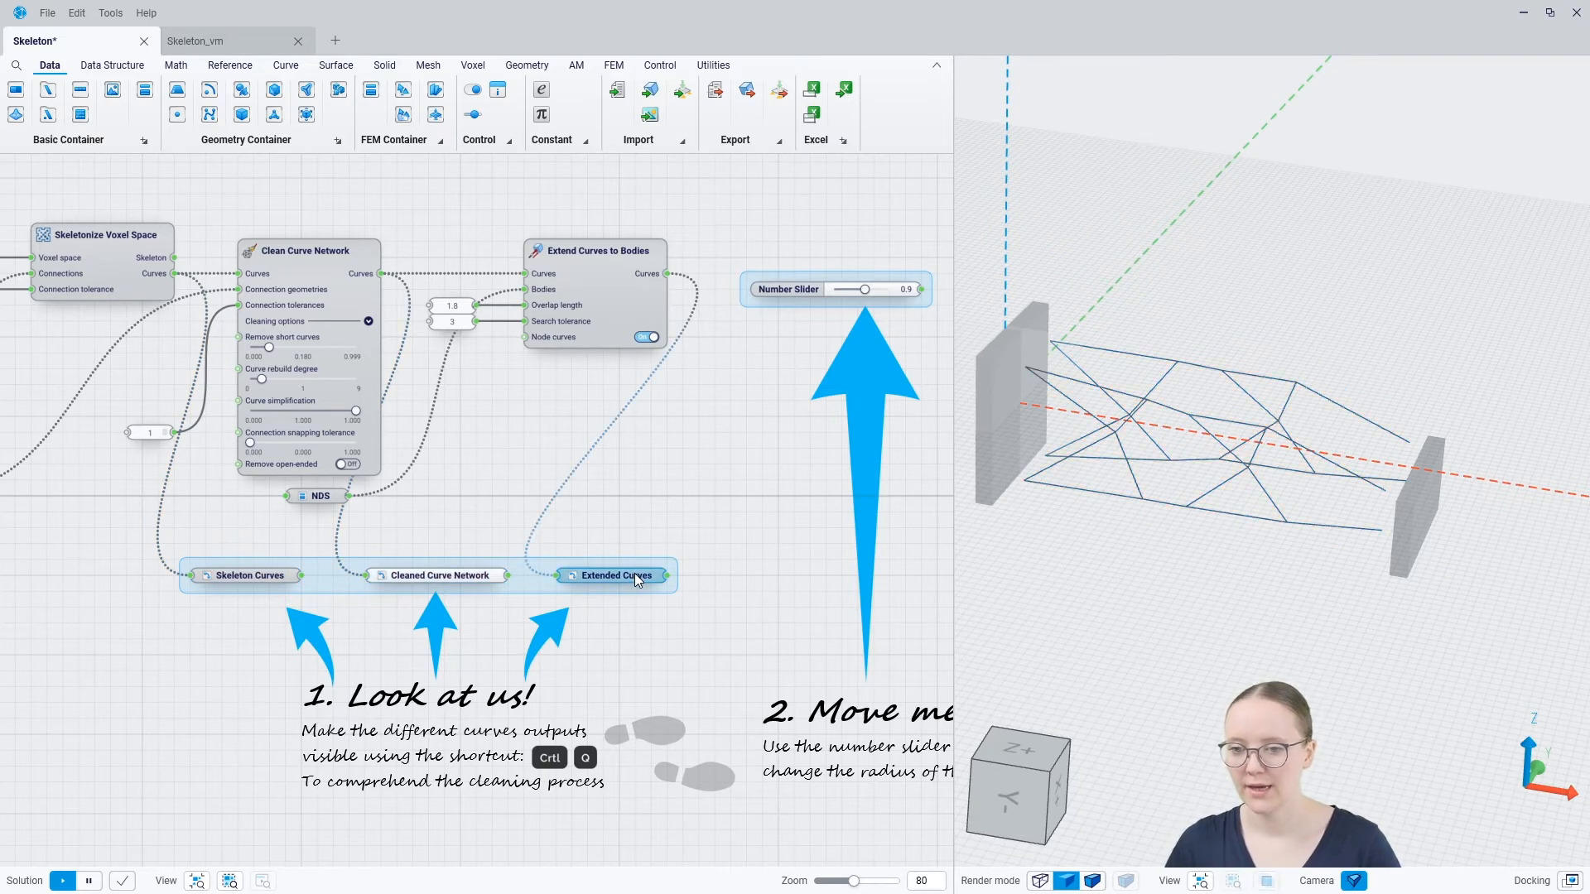
pyautogui.hotkey('ctrl', 'q')
pyautogui.click(479, 580)
pyautogui.hotkey('ctrl', 'q')
pyautogui.click(477, 550)
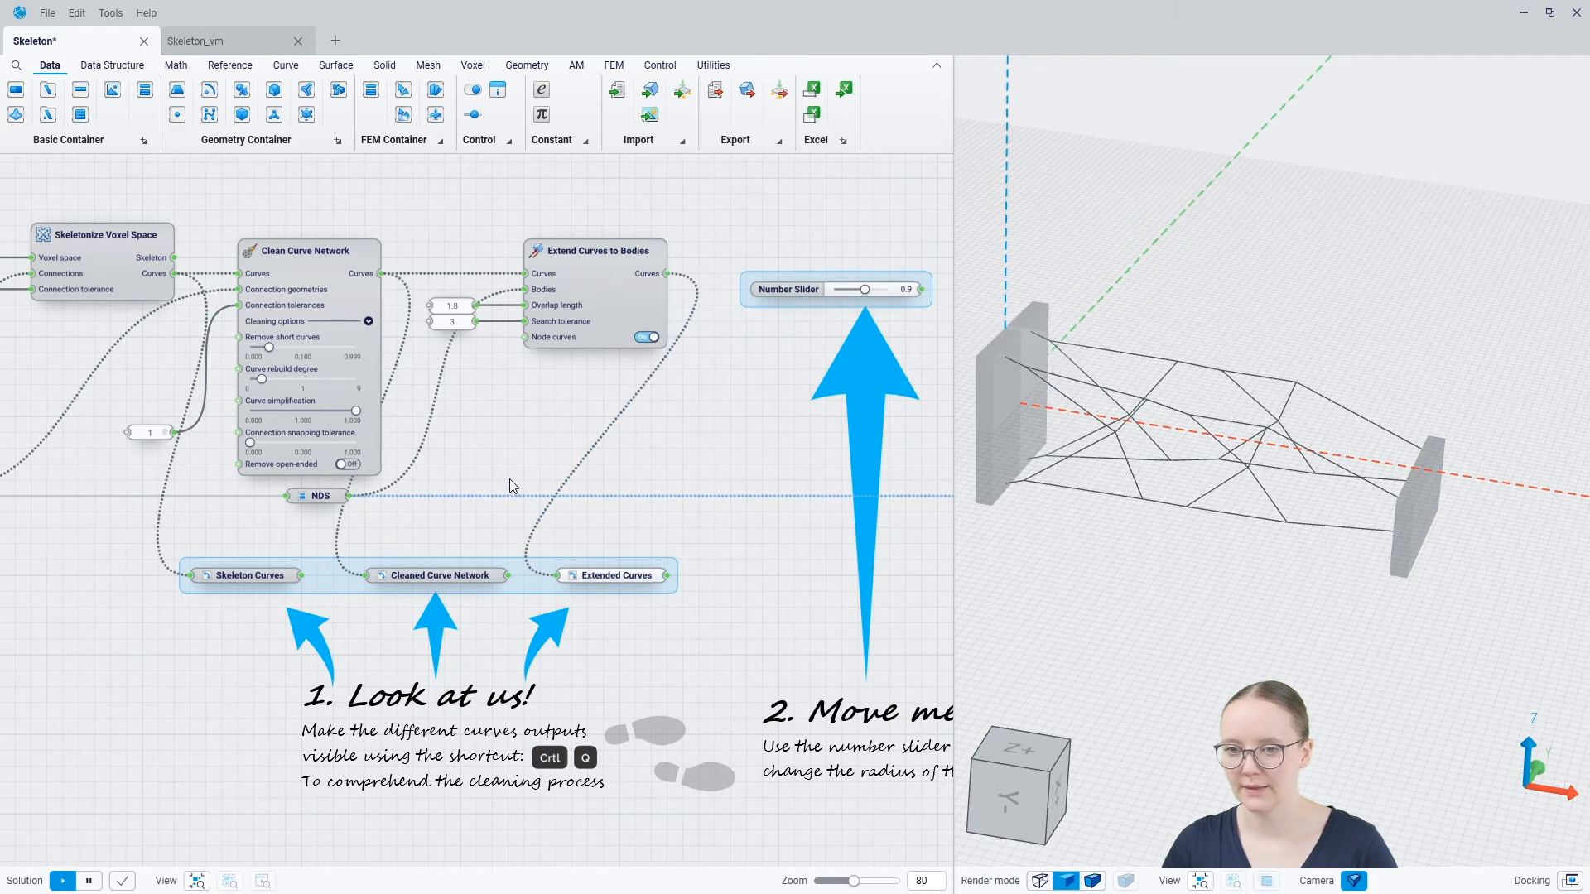
pyautogui.click(405, 580)
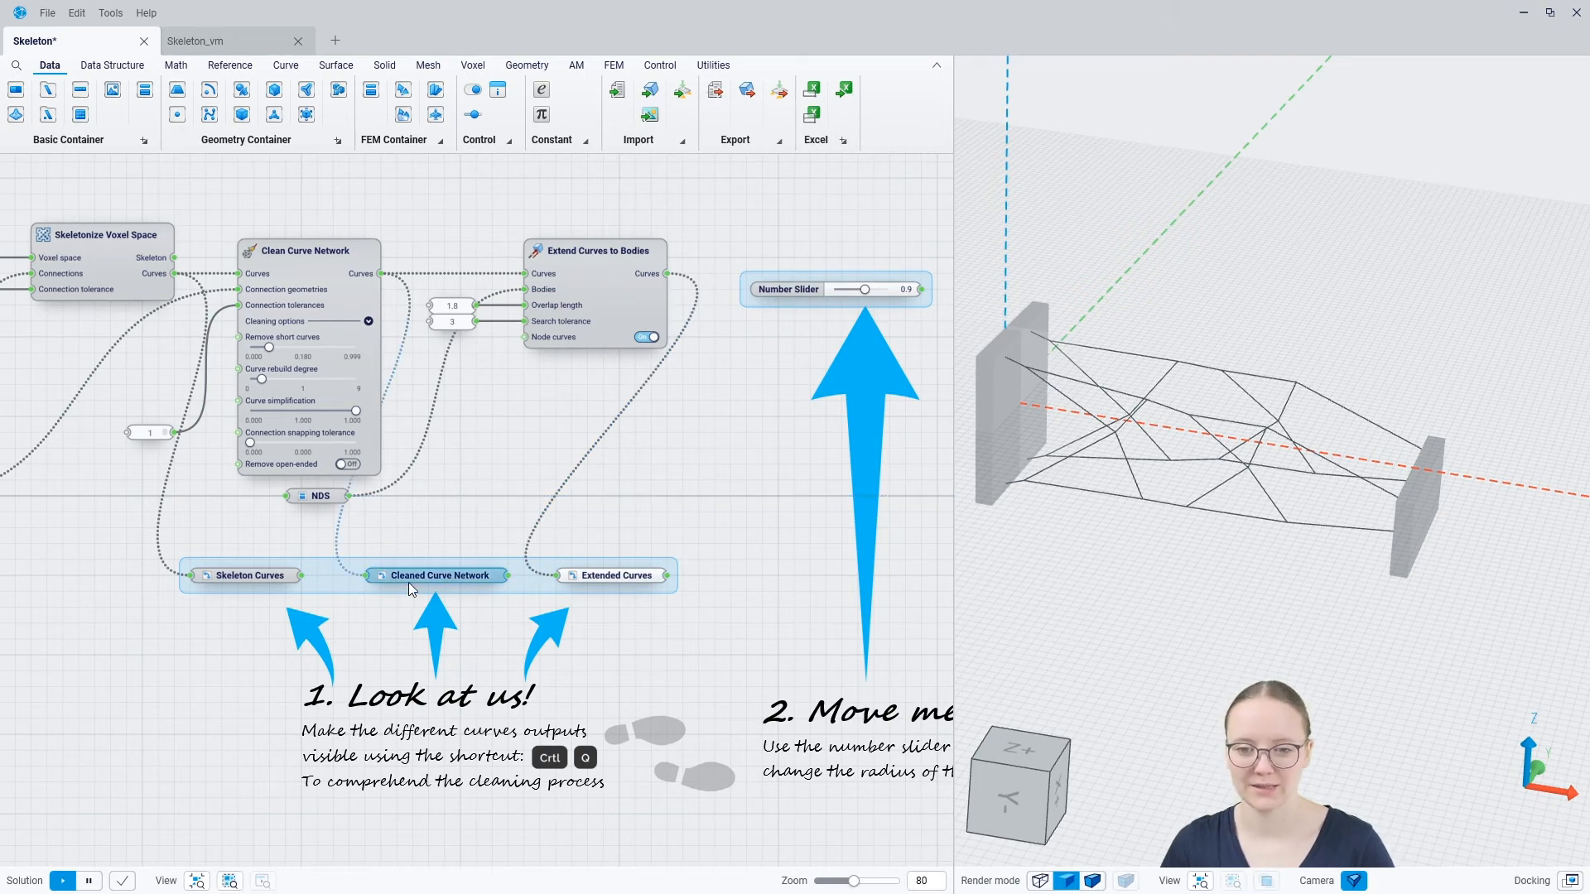
pyautogui.click(642, 575)
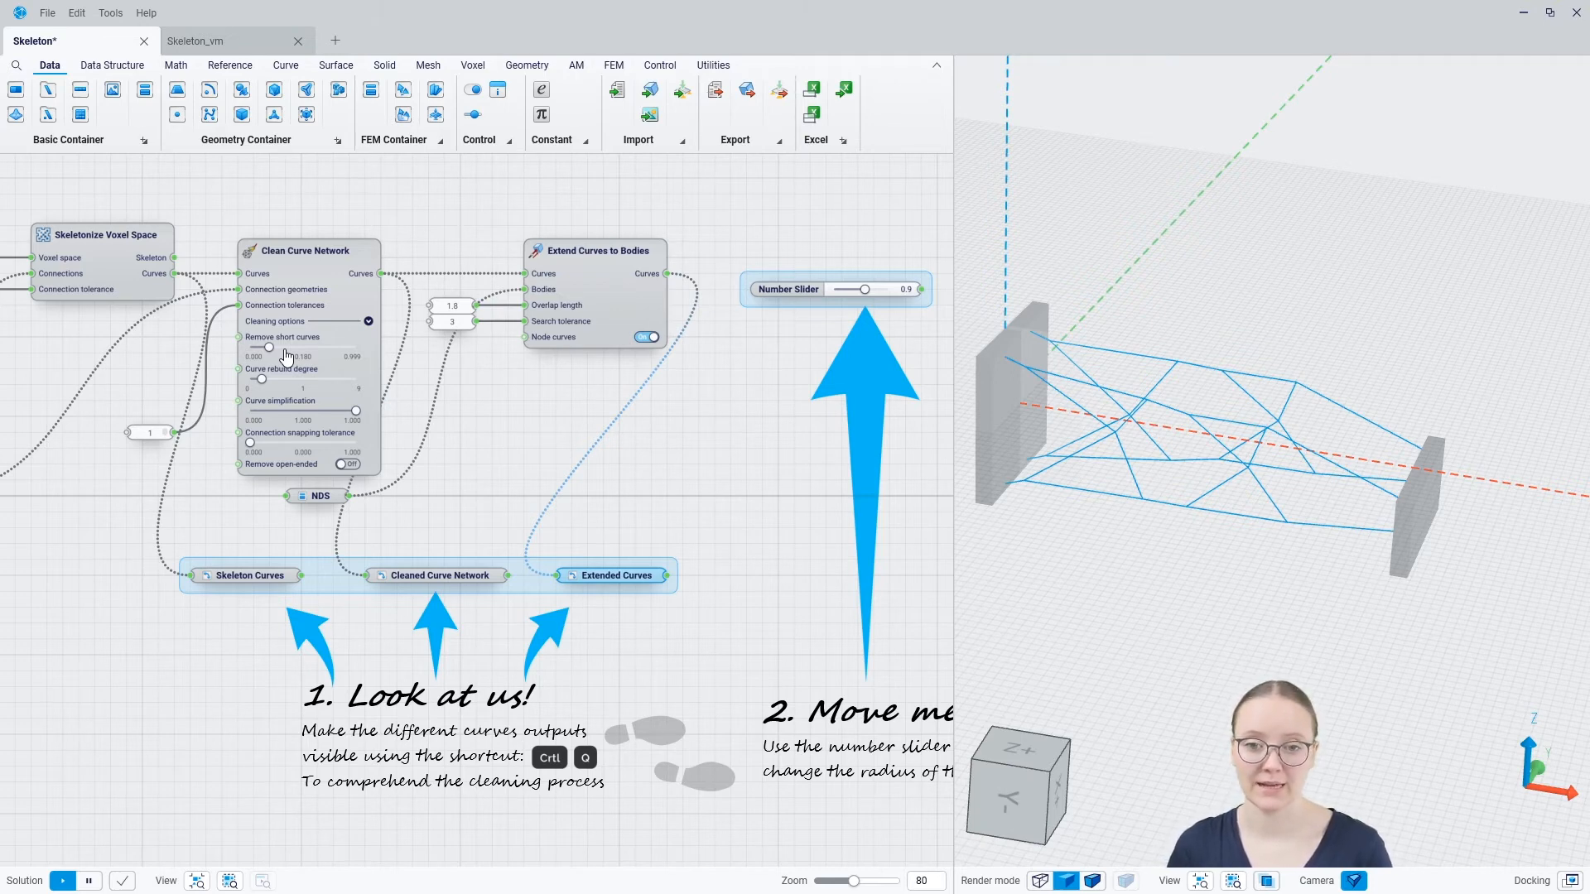
# Hide the Extended Curves container and the NDS bodies in the 3D view
pyautogui.scroll(-4, 490, 398)
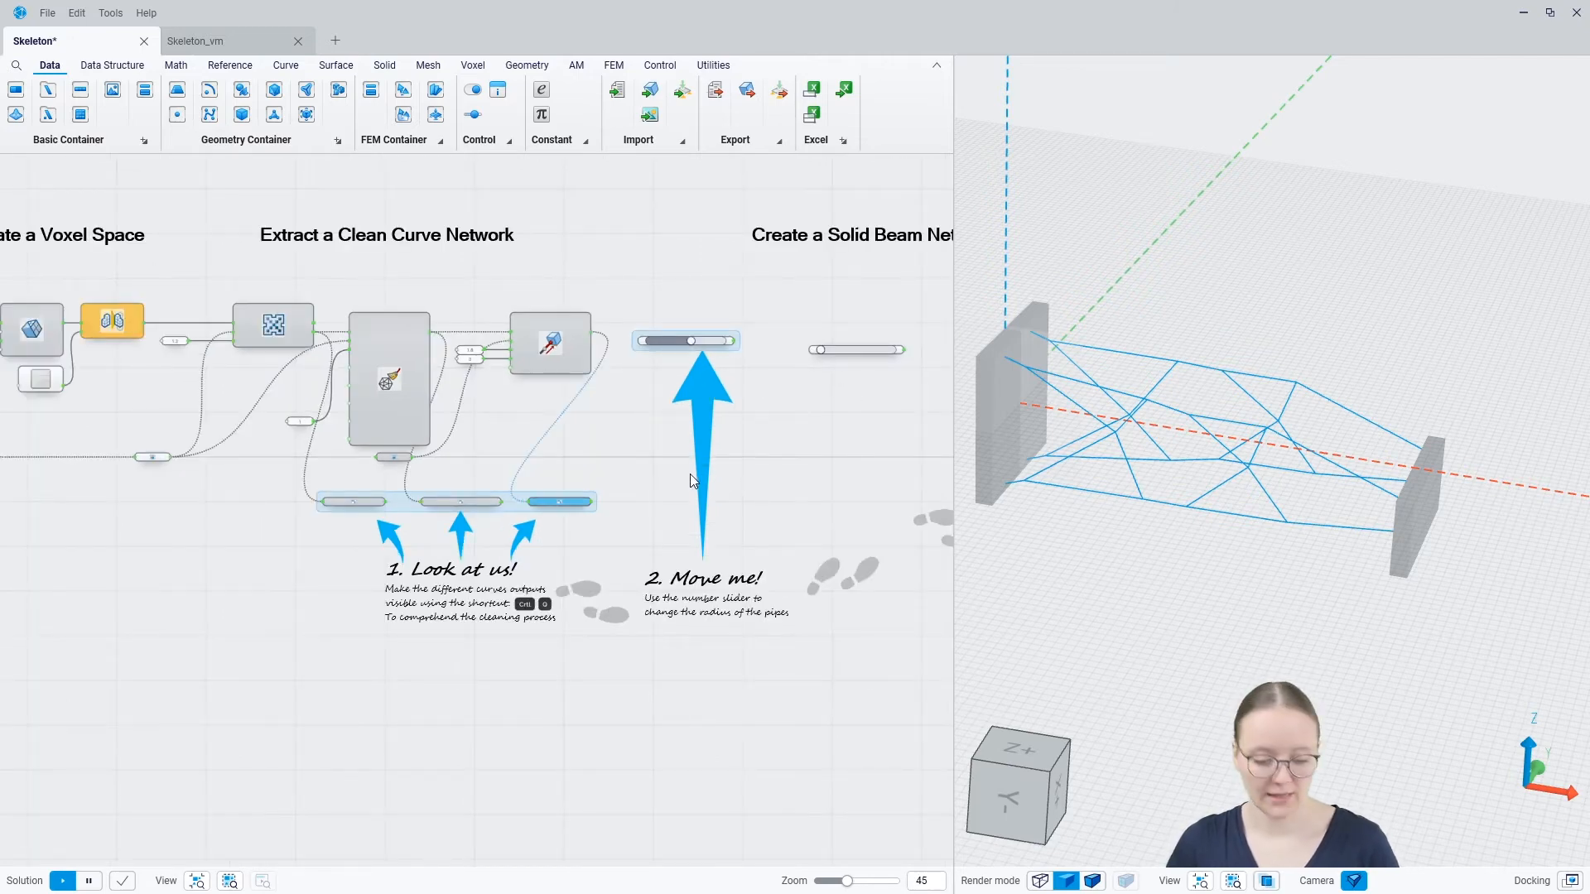
pyautogui.hotkey('ctrl', 'q')
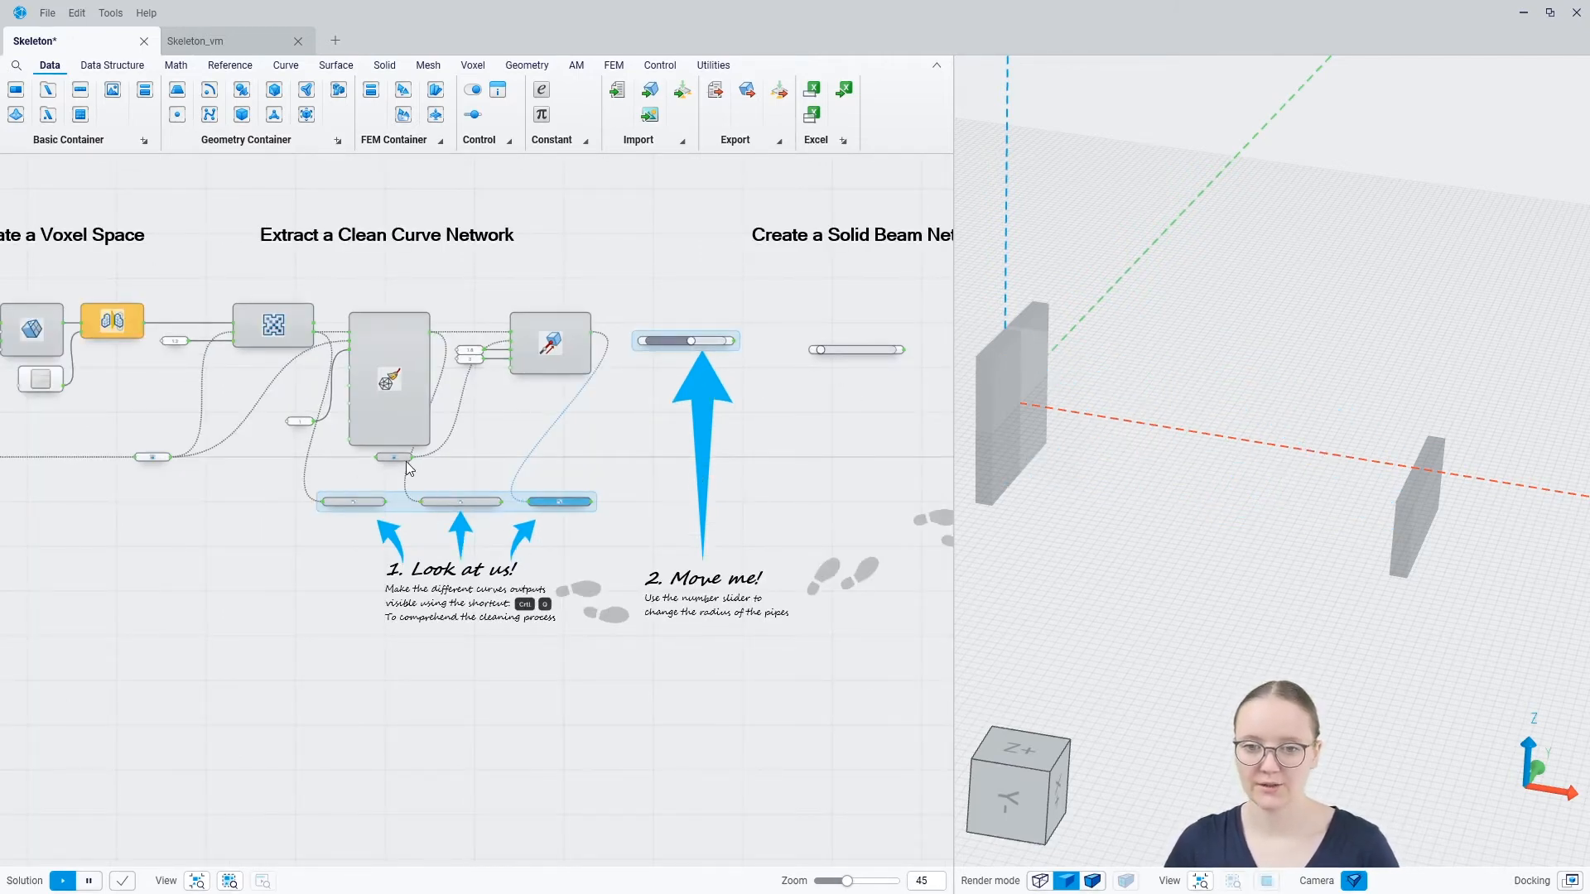
pyautogui.click(154, 458)
pyautogui.hotkey('ctrl', 'q')
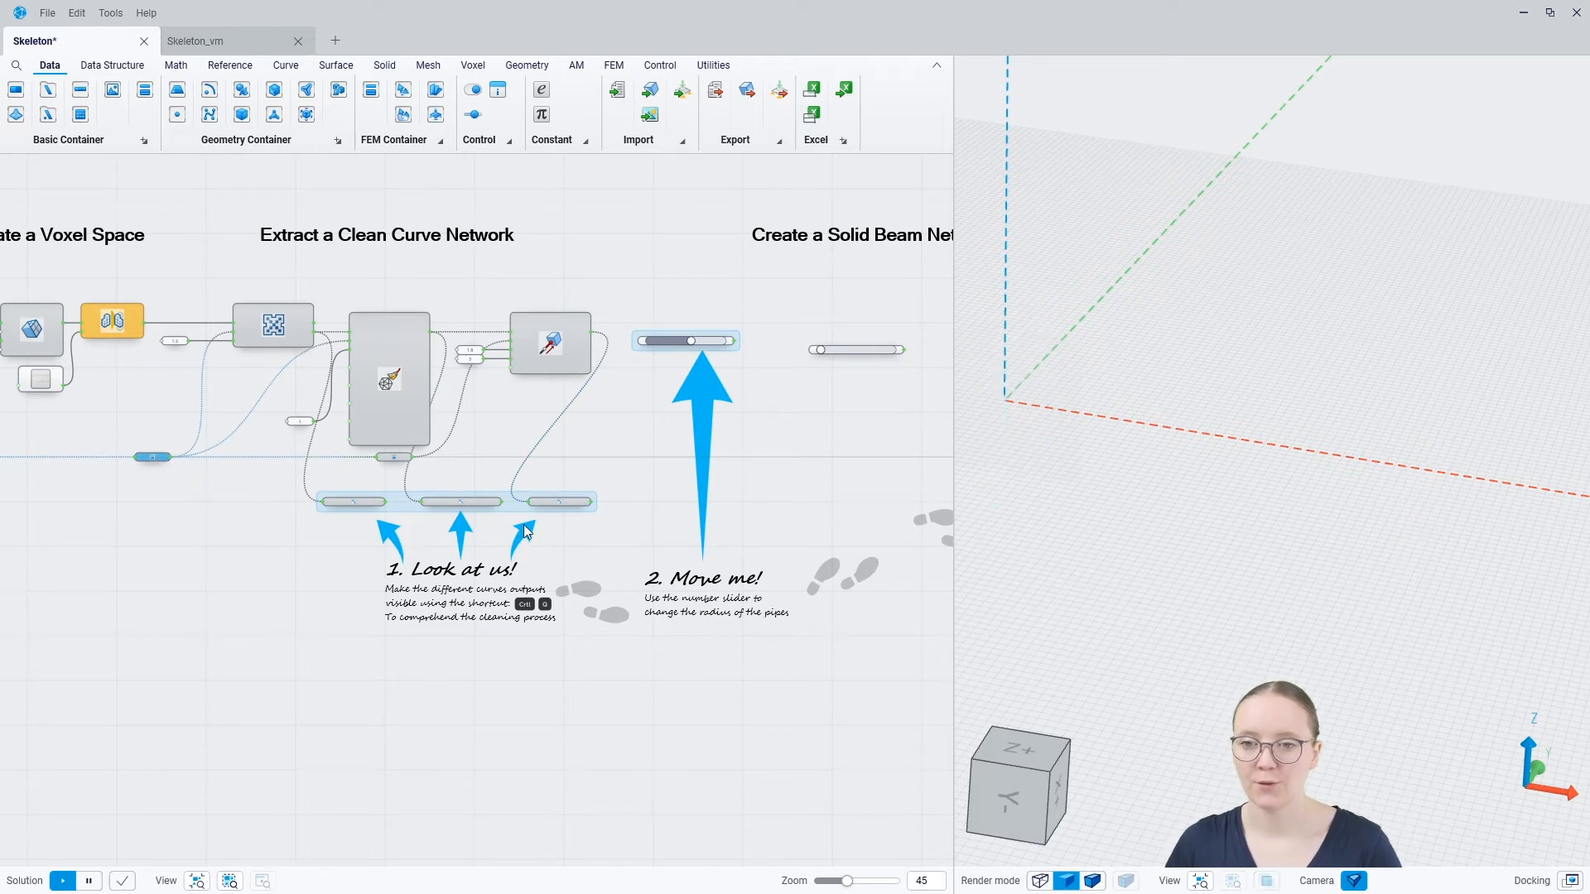
# Add a Construct Pipe Curve component beside the 0.9 number slider, under the Create a Solid Beam Network heading
pyautogui.moveTo(796, 431); pyautogui.dragTo(544, 434, button='right')
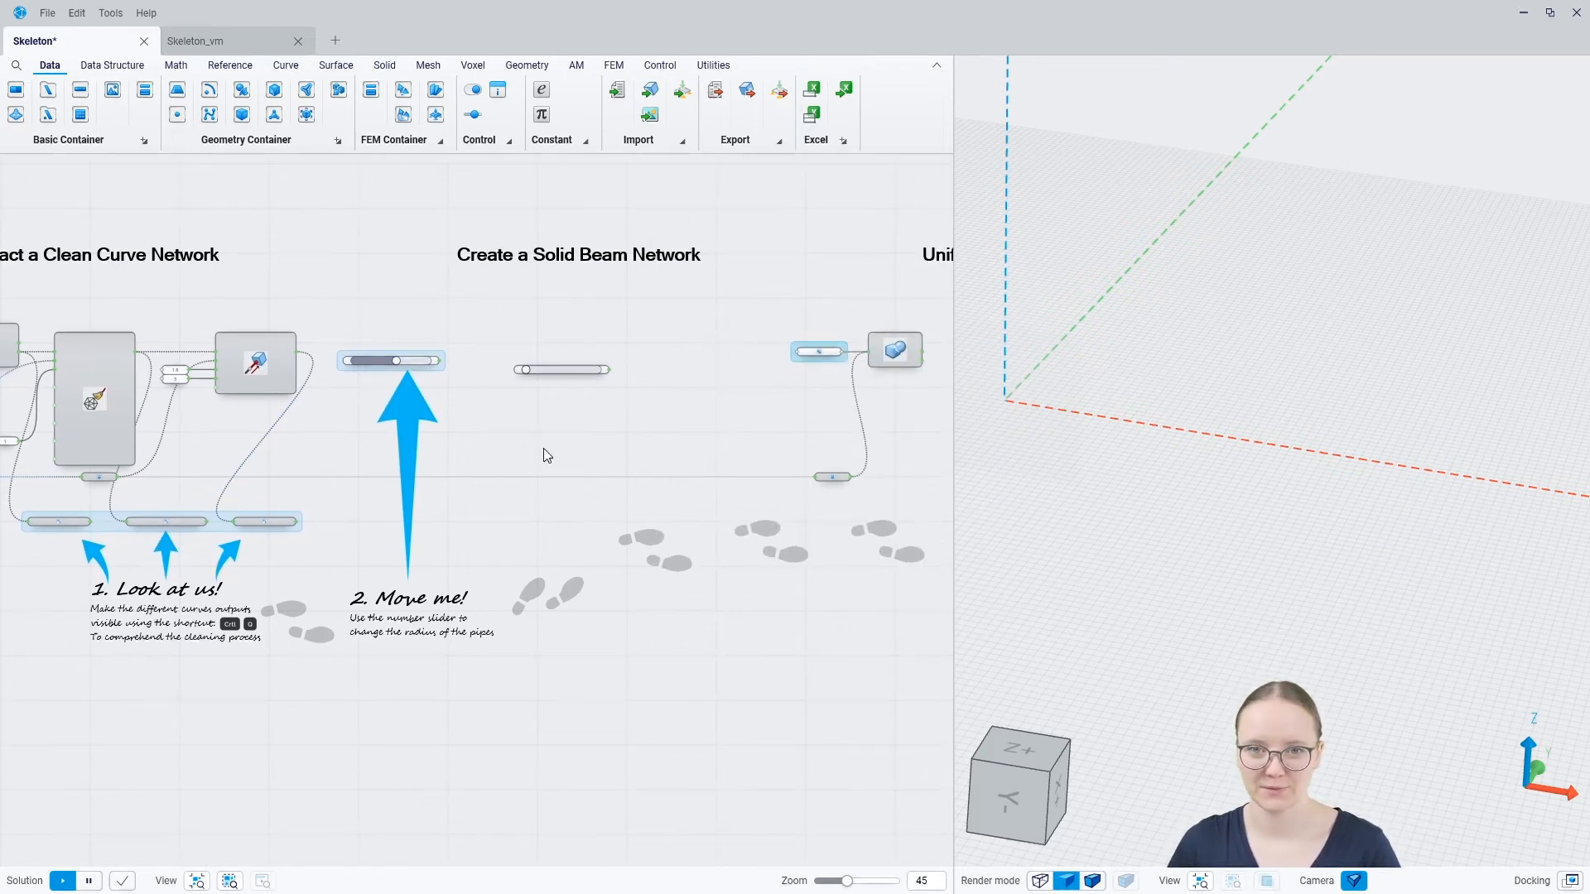
pyautogui.scroll(3, 499, 318)
pyautogui.scroll(4, 499, 323)
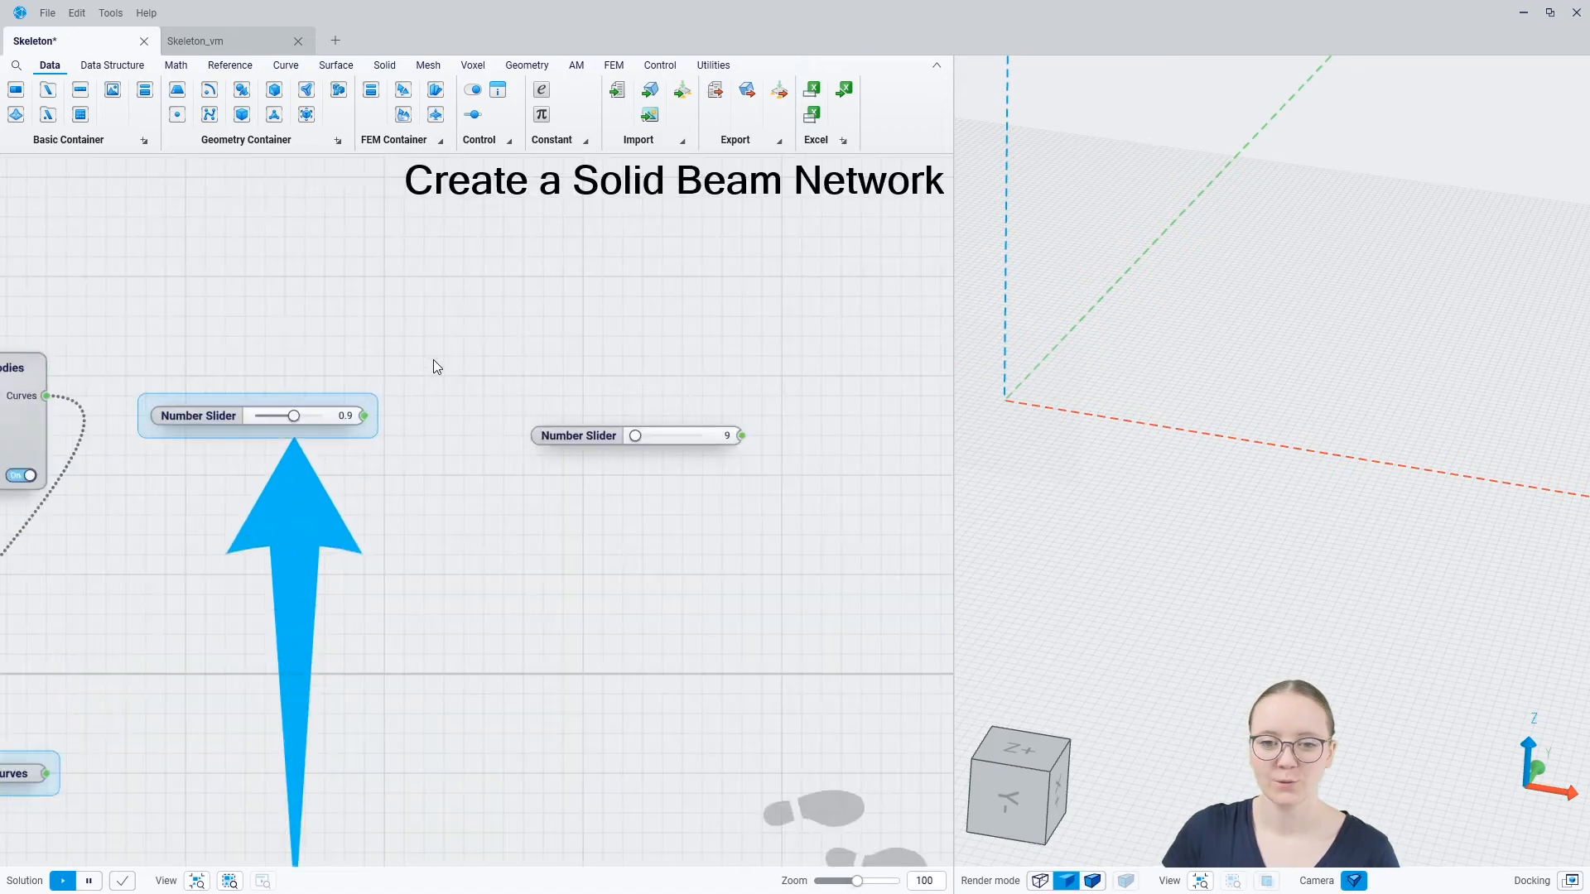
pyautogui.rightClick(585, 320)
pyautogui.write('c')
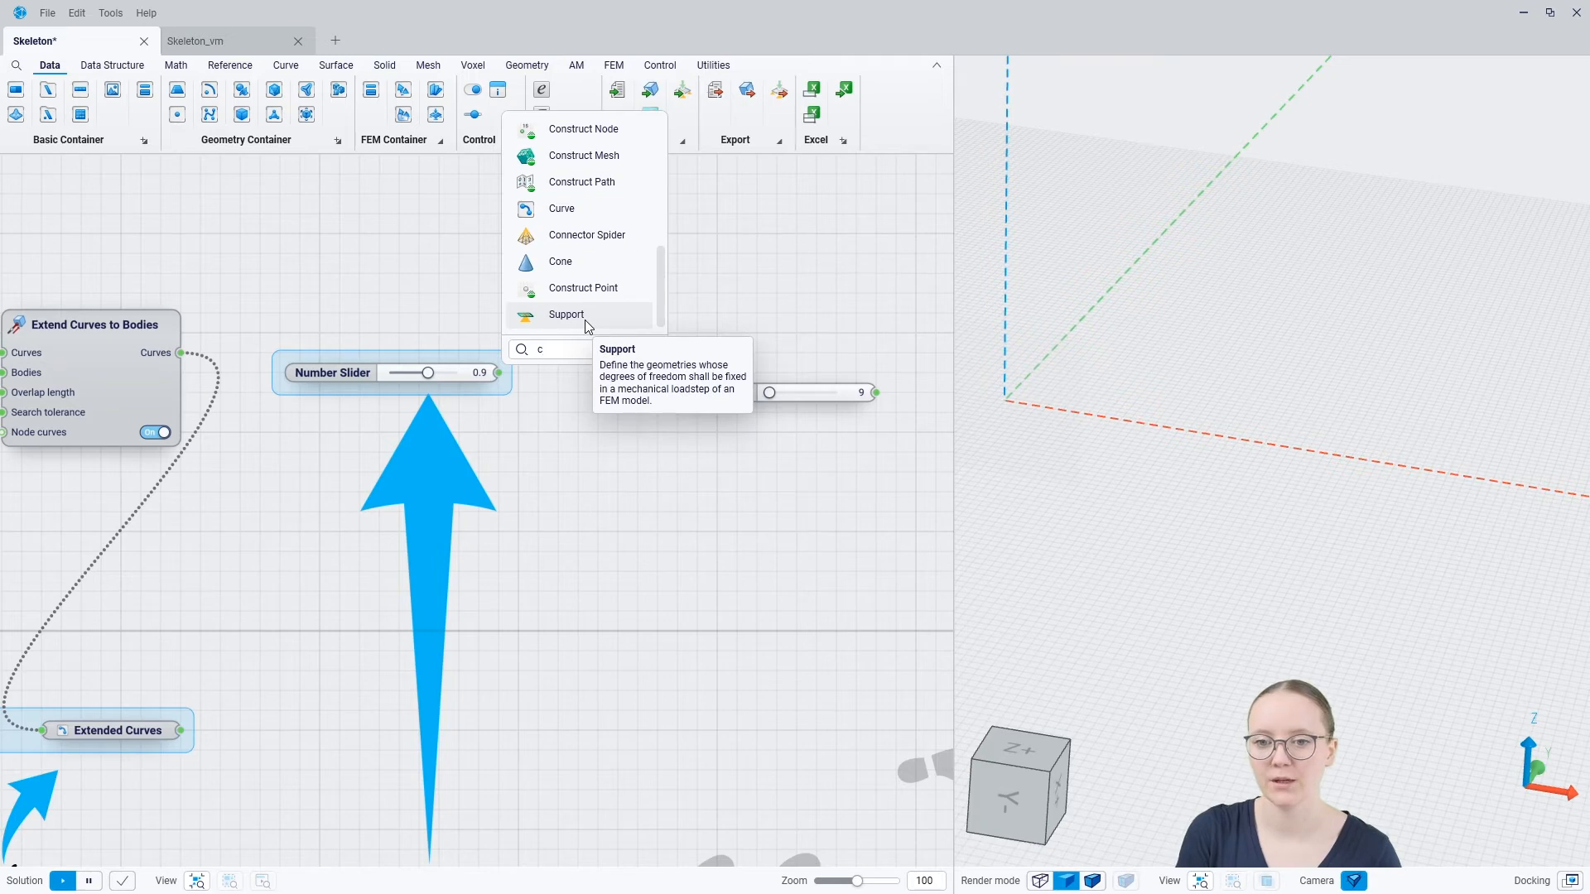
pyautogui.write('onstruc')
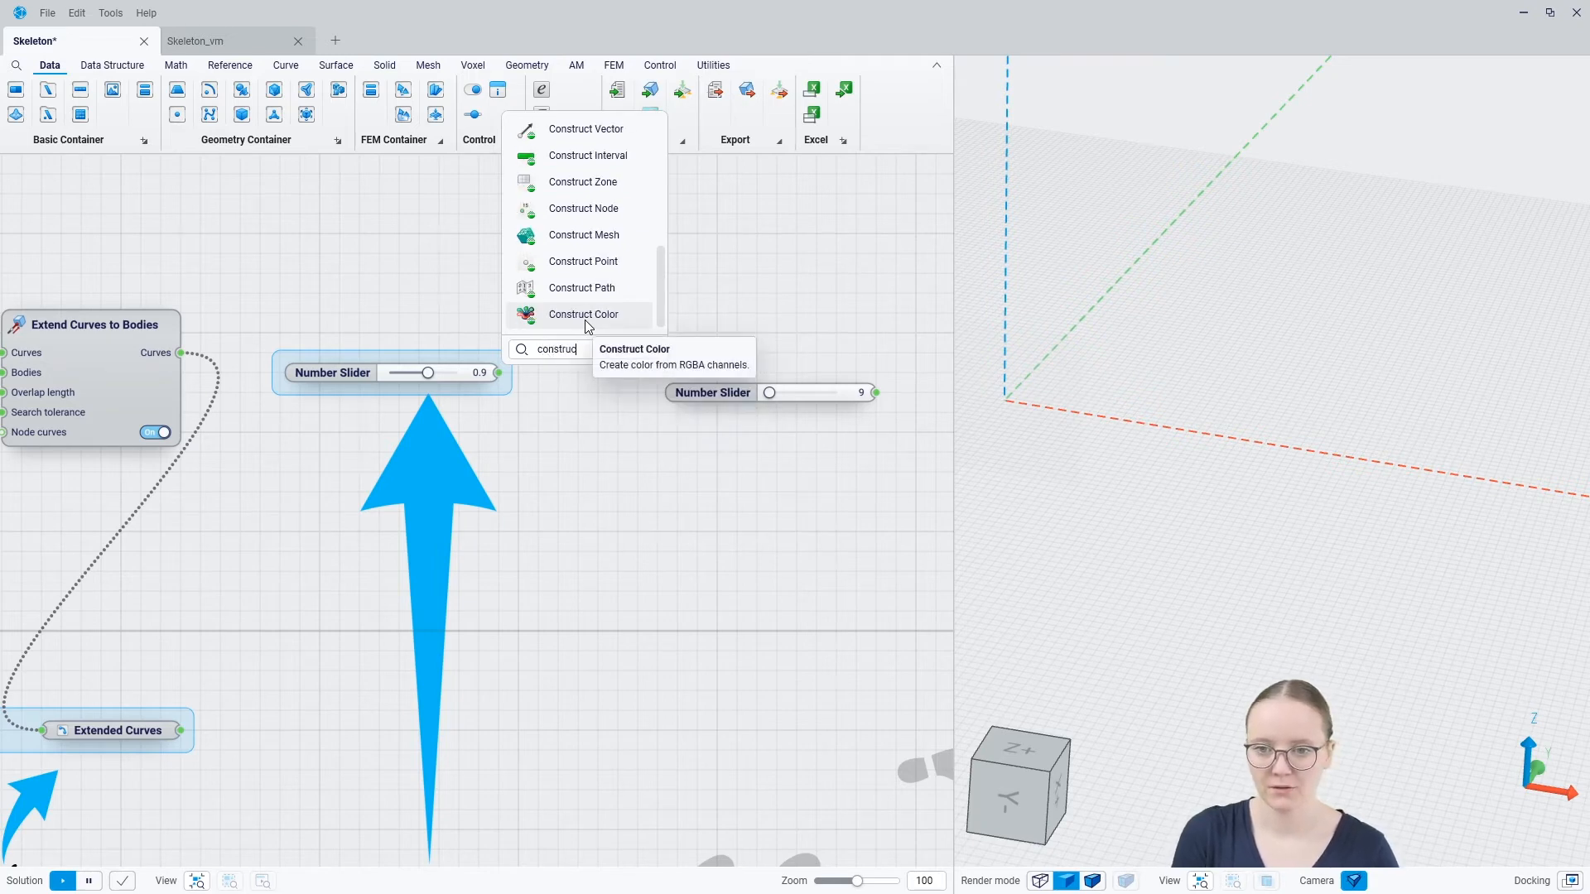
pyautogui.write('t pi')
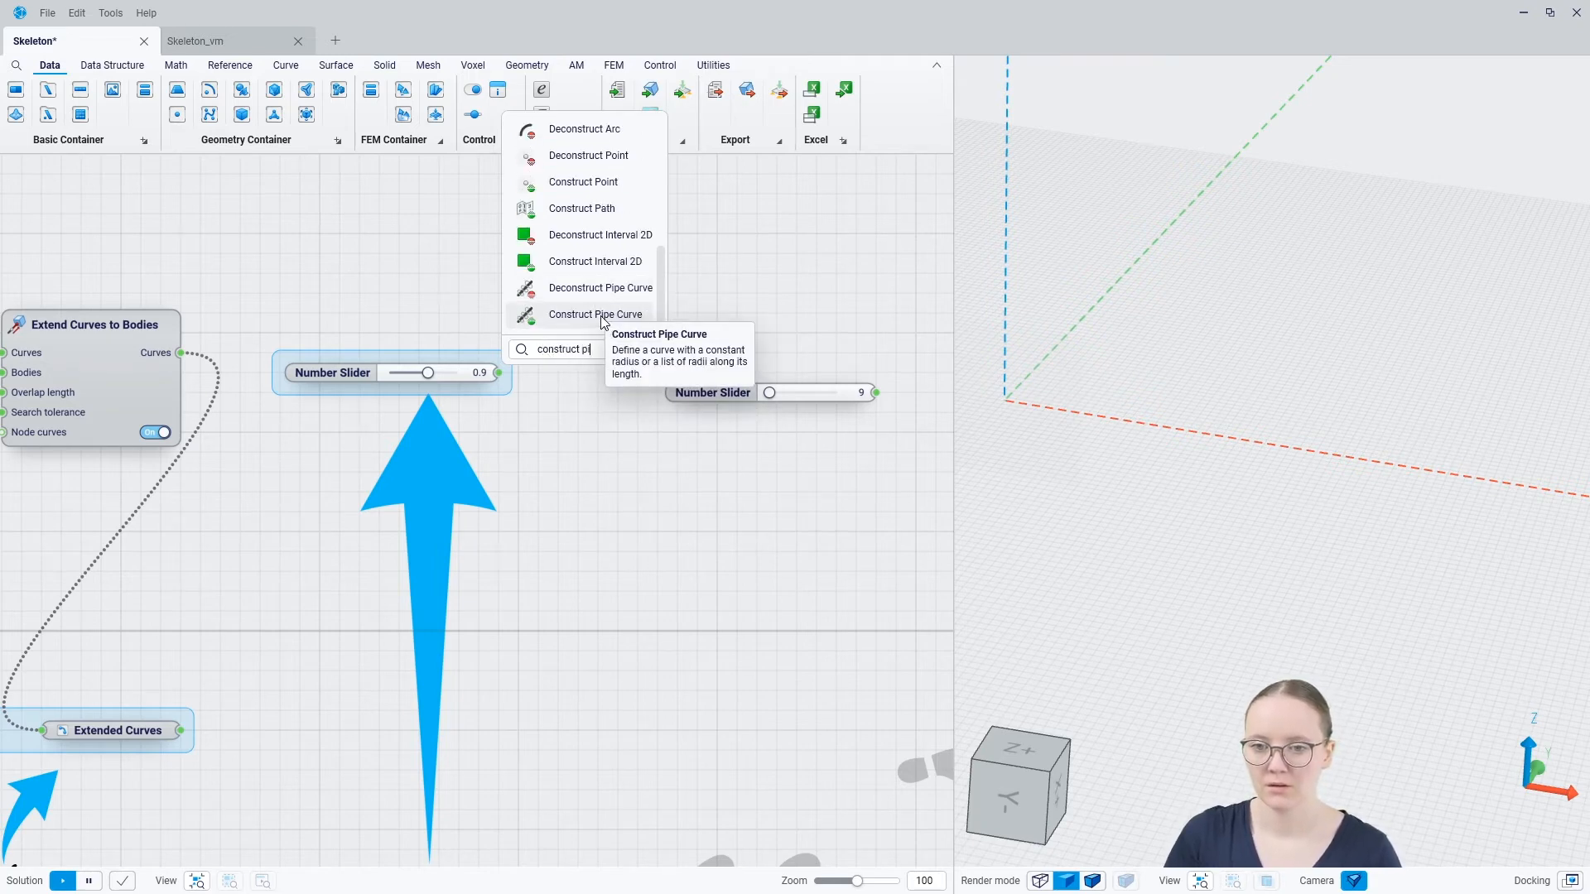
pyautogui.click(602, 320)
# Feed Construct Pipe Curve with the extended curves and the 0.9 slider as Radii, align it, and inspect the pipe curves
pyautogui.moveTo(187, 354); pyautogui.dragTo(630, 335)
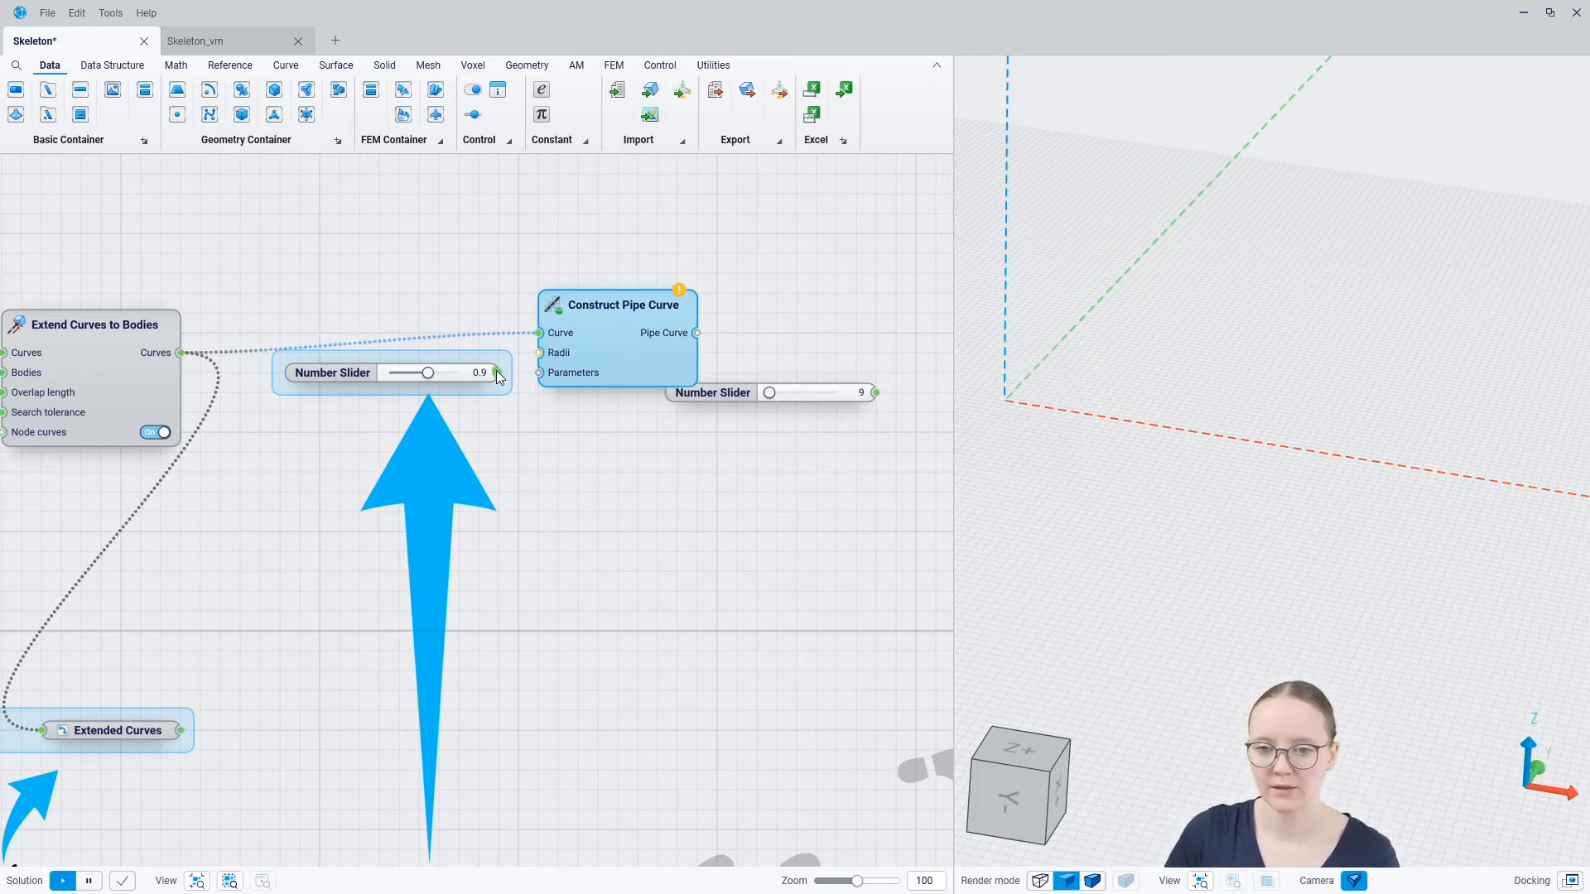
pyautogui.moveTo(533, 352); pyautogui.dragTo(535, 355)
pyautogui.moveTo(644, 355); pyautogui.dragTo(639, 371)
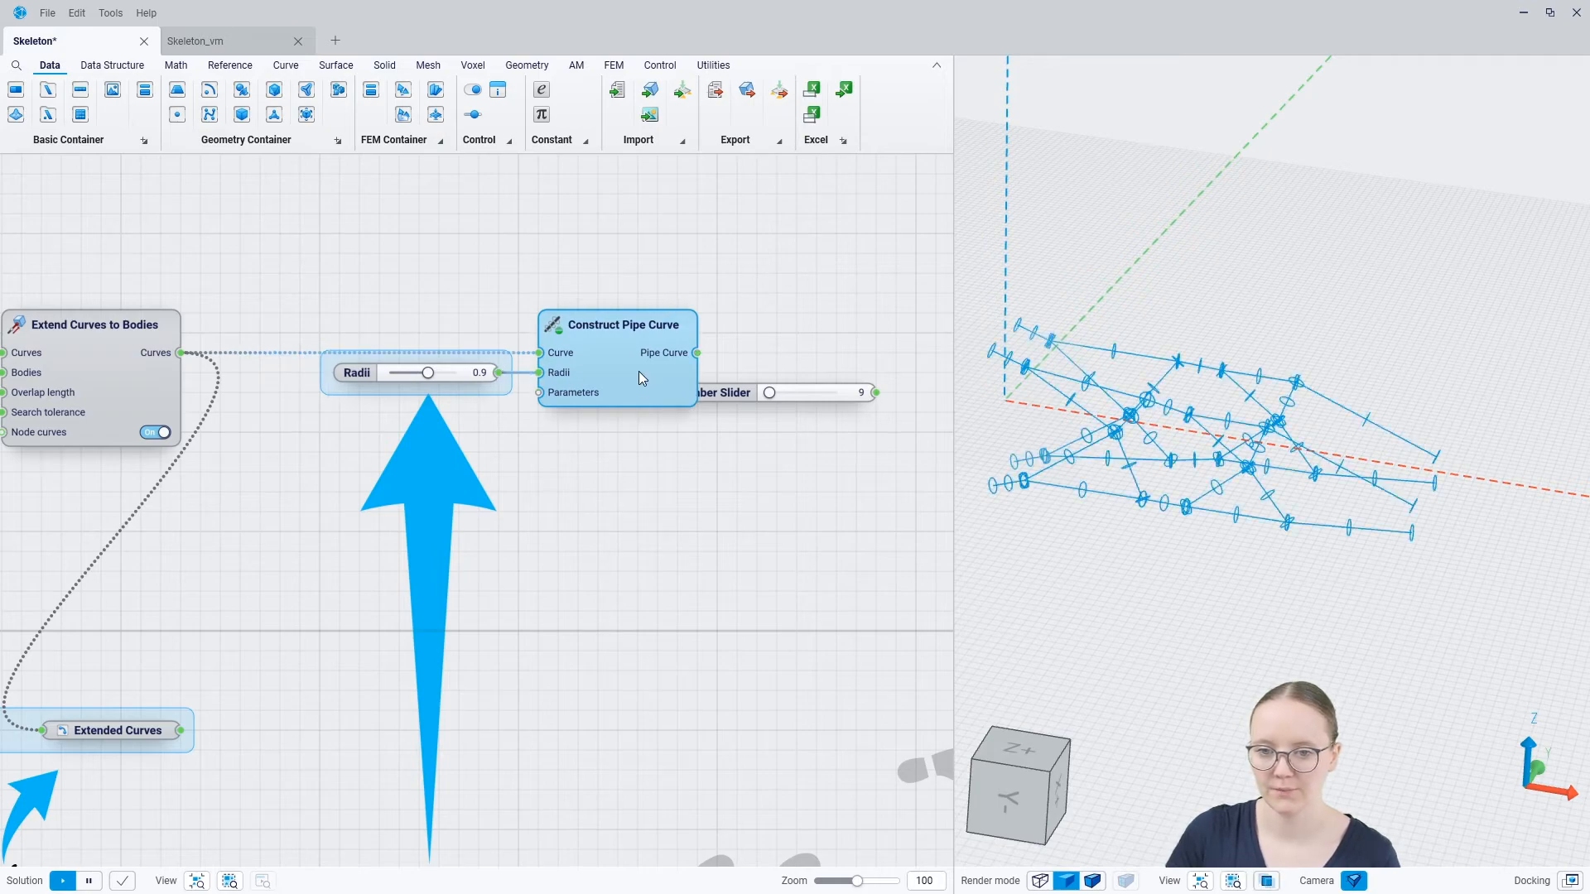
pyautogui.moveTo(1231, 442)
pyautogui.mouseDown(button='middle')
pyautogui.moveTo(1160, 481)
pyautogui.moveTo(1256, 453)
pyautogui.mouseUp(button='middle')
pyautogui.moveTo(1103, 383); pyautogui.dragTo(1113, 444, button='middle')
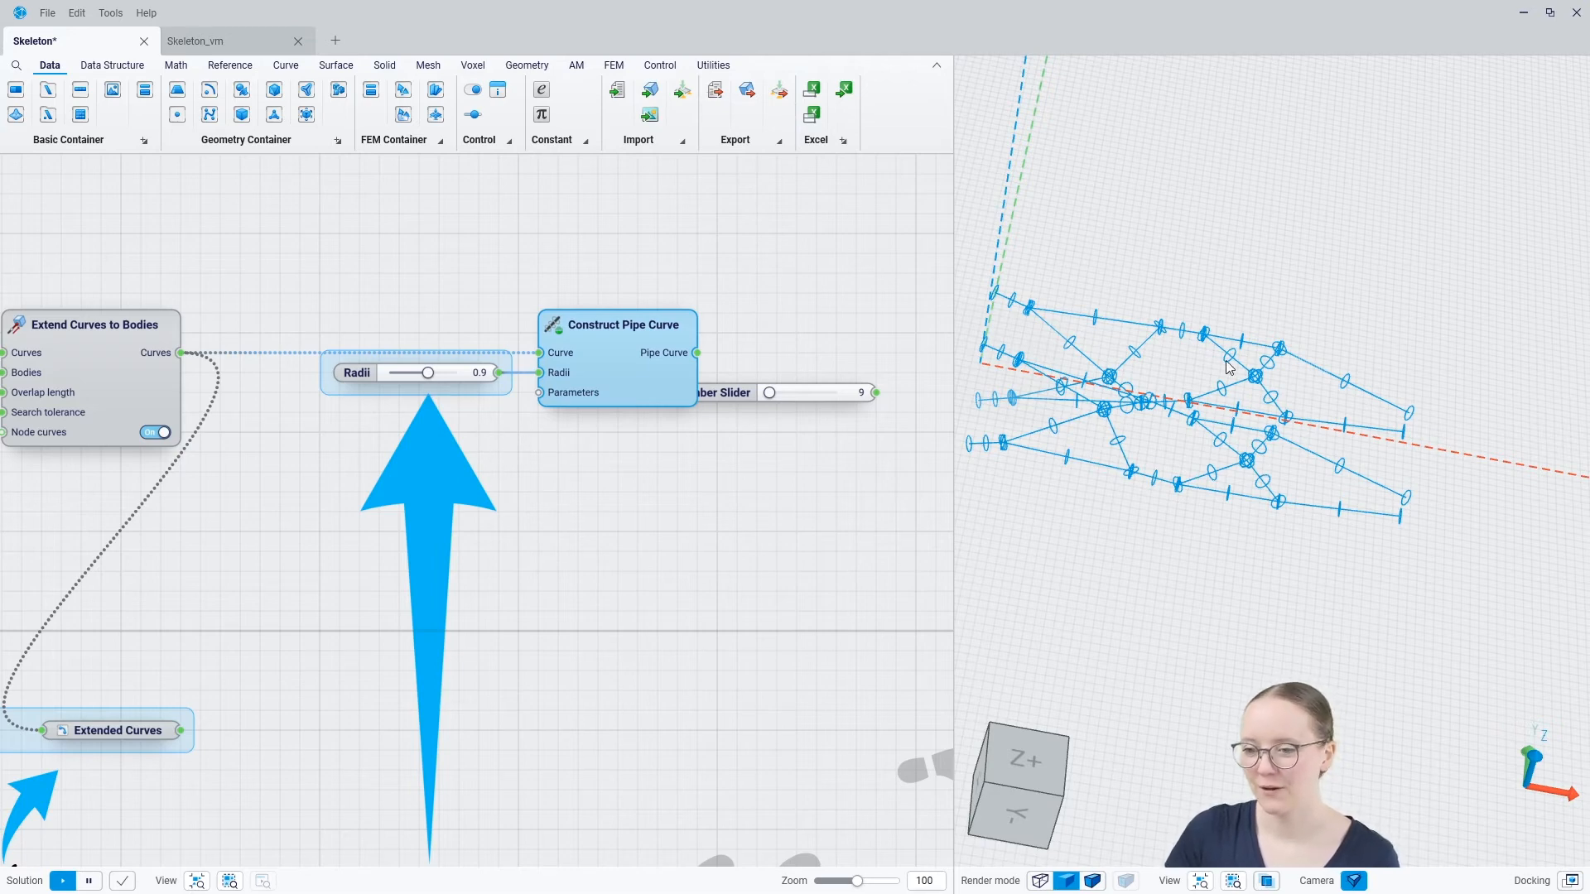
pyautogui.moveTo(1194, 396)
pyautogui.mouseDown(button='middle')
pyautogui.moveTo(1186, 479)
pyautogui.moveTo(1160, 355)
pyautogui.moveTo(1227, 315)
pyautogui.mouseUp(button='middle')
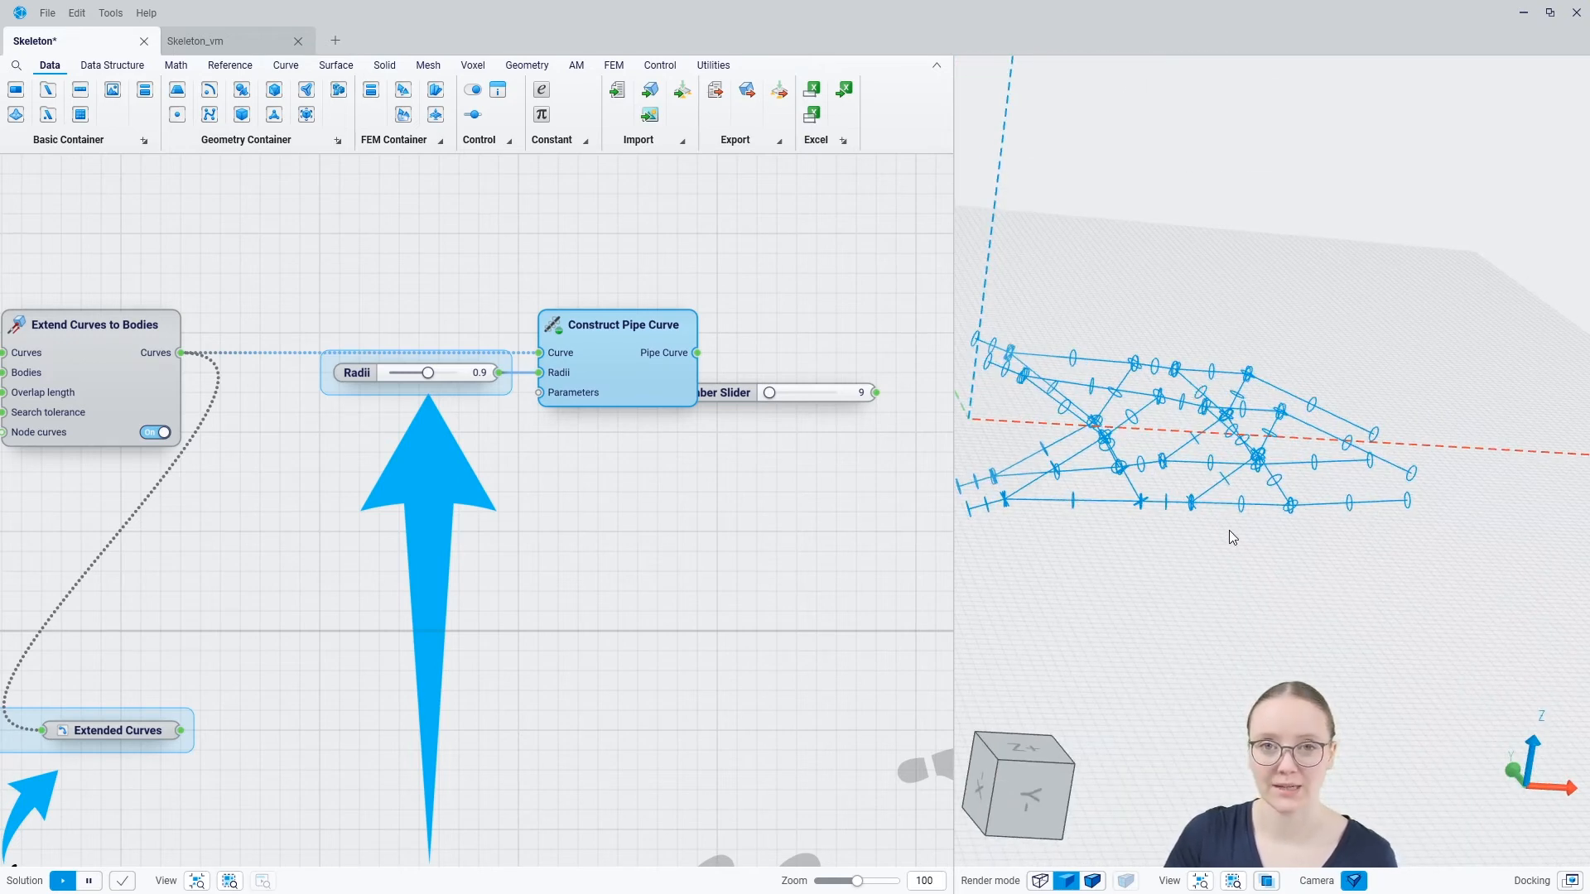
pyautogui.moveTo(1231, 531); pyautogui.dragTo(1172, 497, button='middle')
pyautogui.scroll(1, 1168, 433)
pyautogui.click(1266, 407)
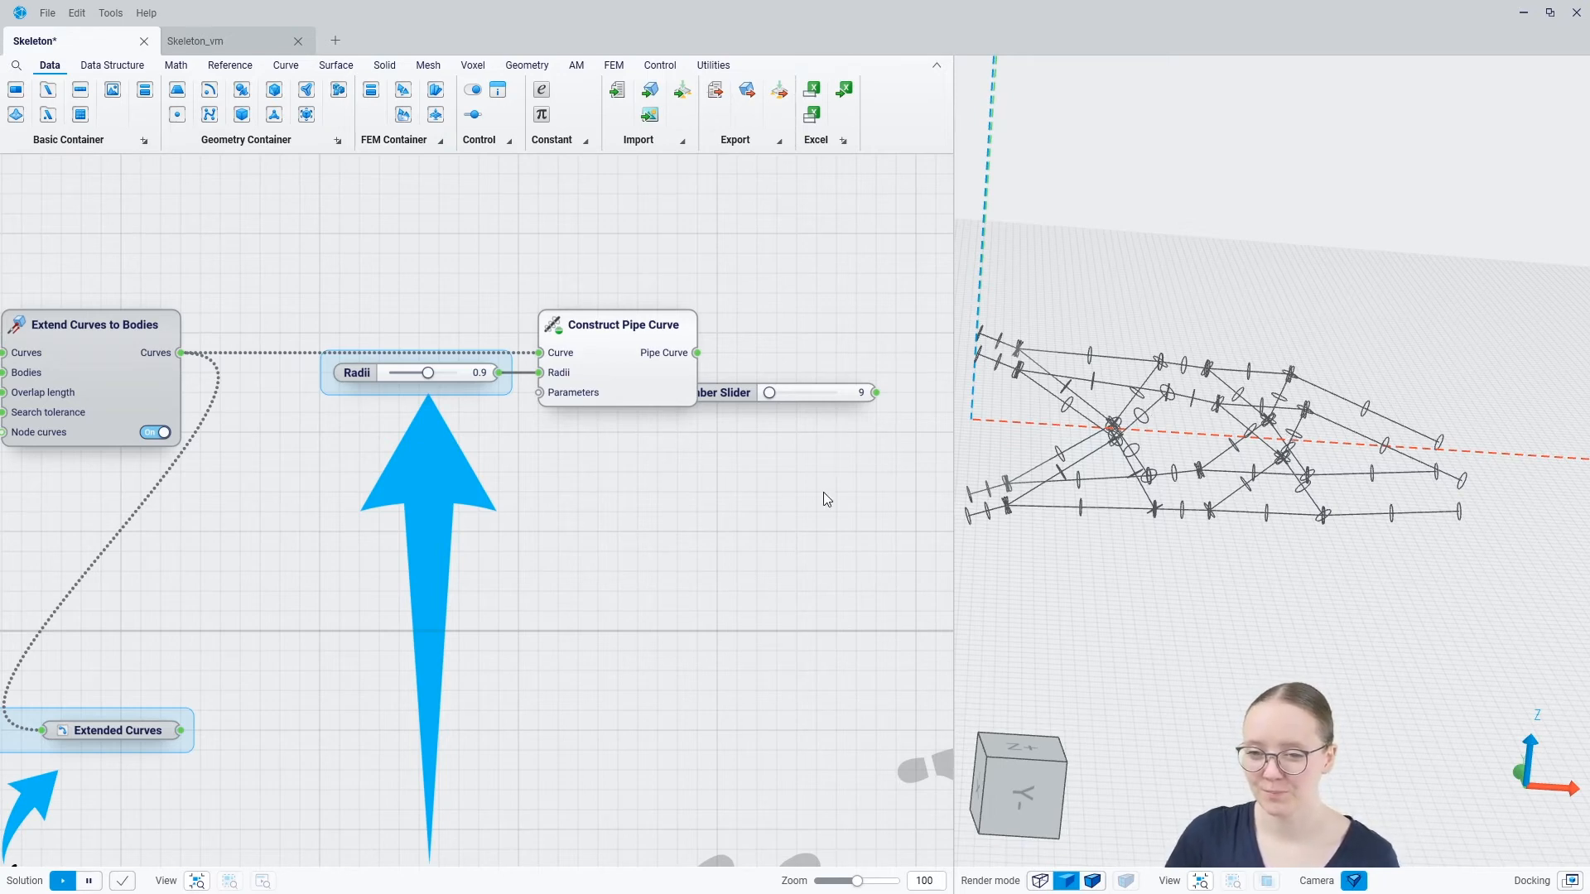
# Add a Pipe Network Mesh component after Construct Pipe Curve
pyautogui.moveTo(823, 491); pyautogui.dragTo(458, 561, button='right')
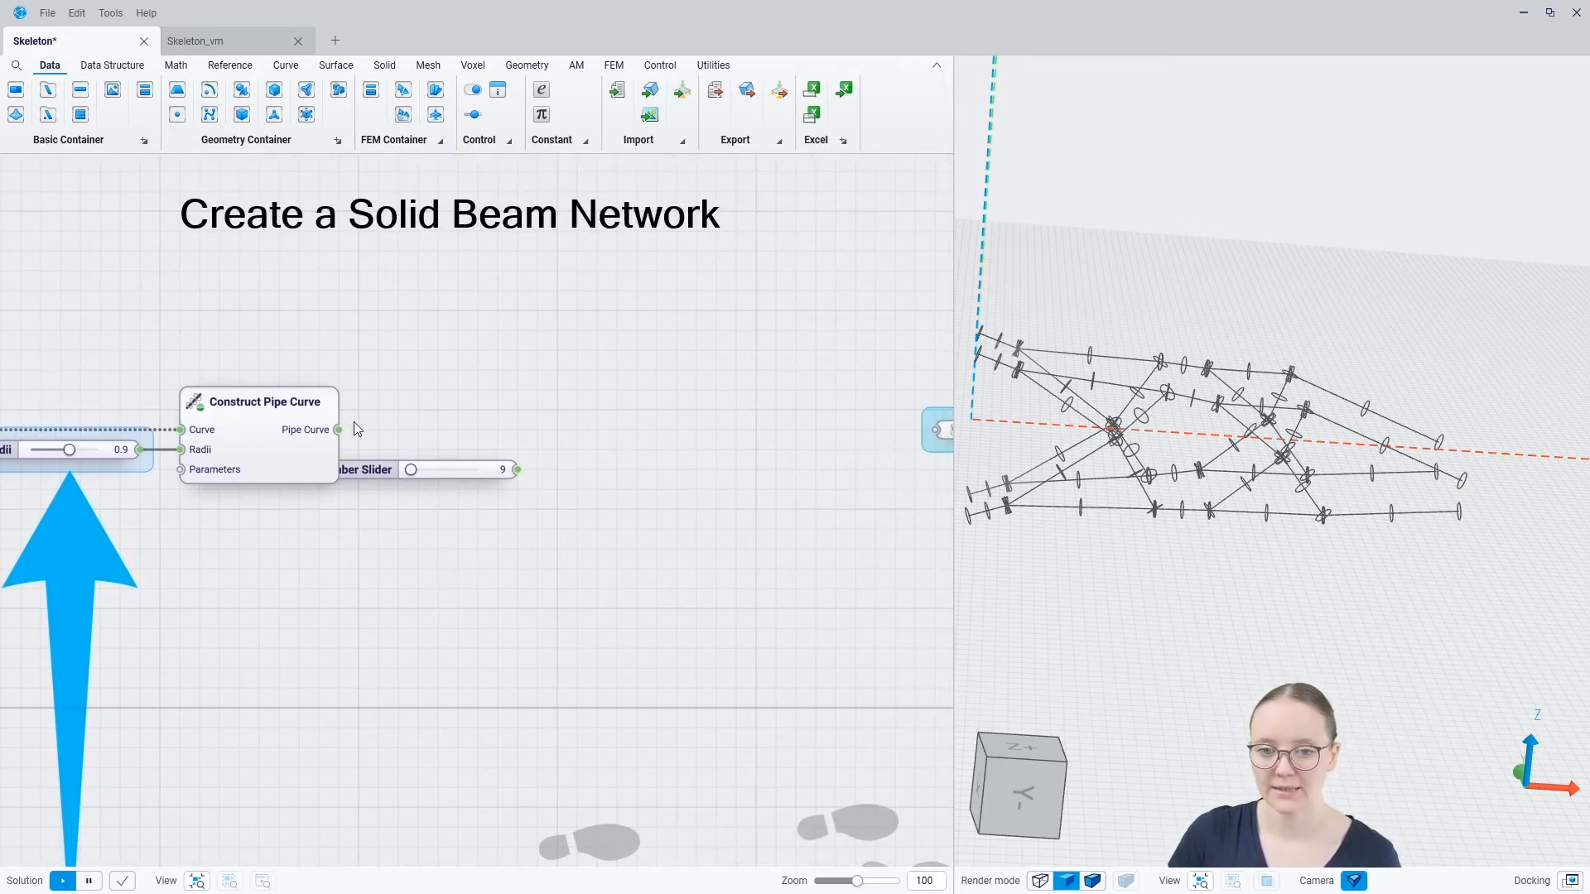
pyautogui.moveTo(338, 430); pyautogui.dragTo(483, 427)
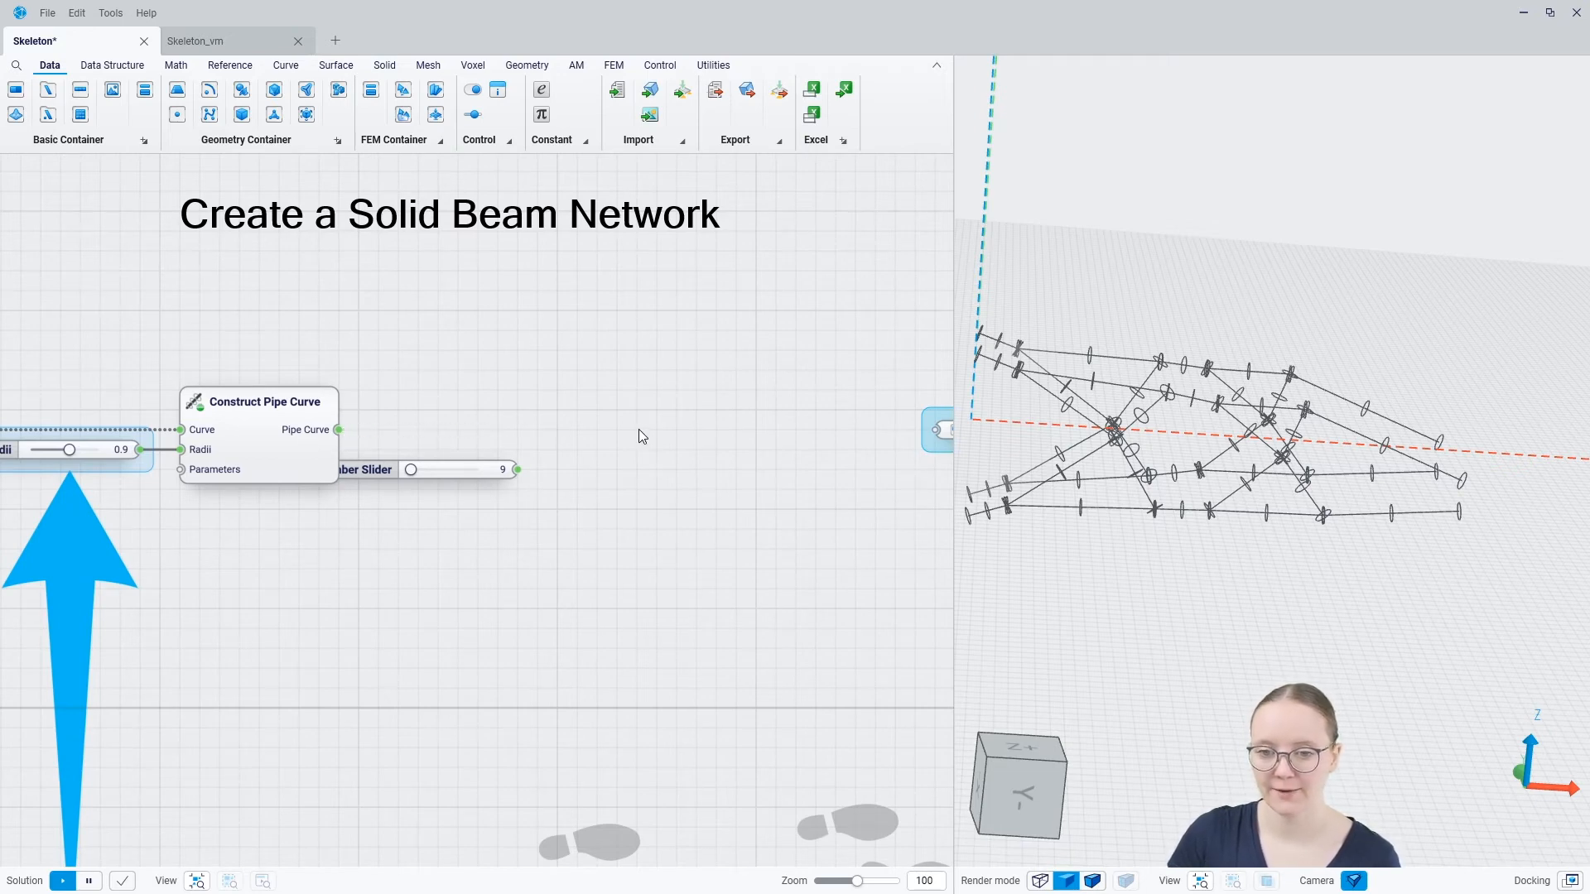
pyautogui.rightClick(594, 431)
pyautogui.write('pip')
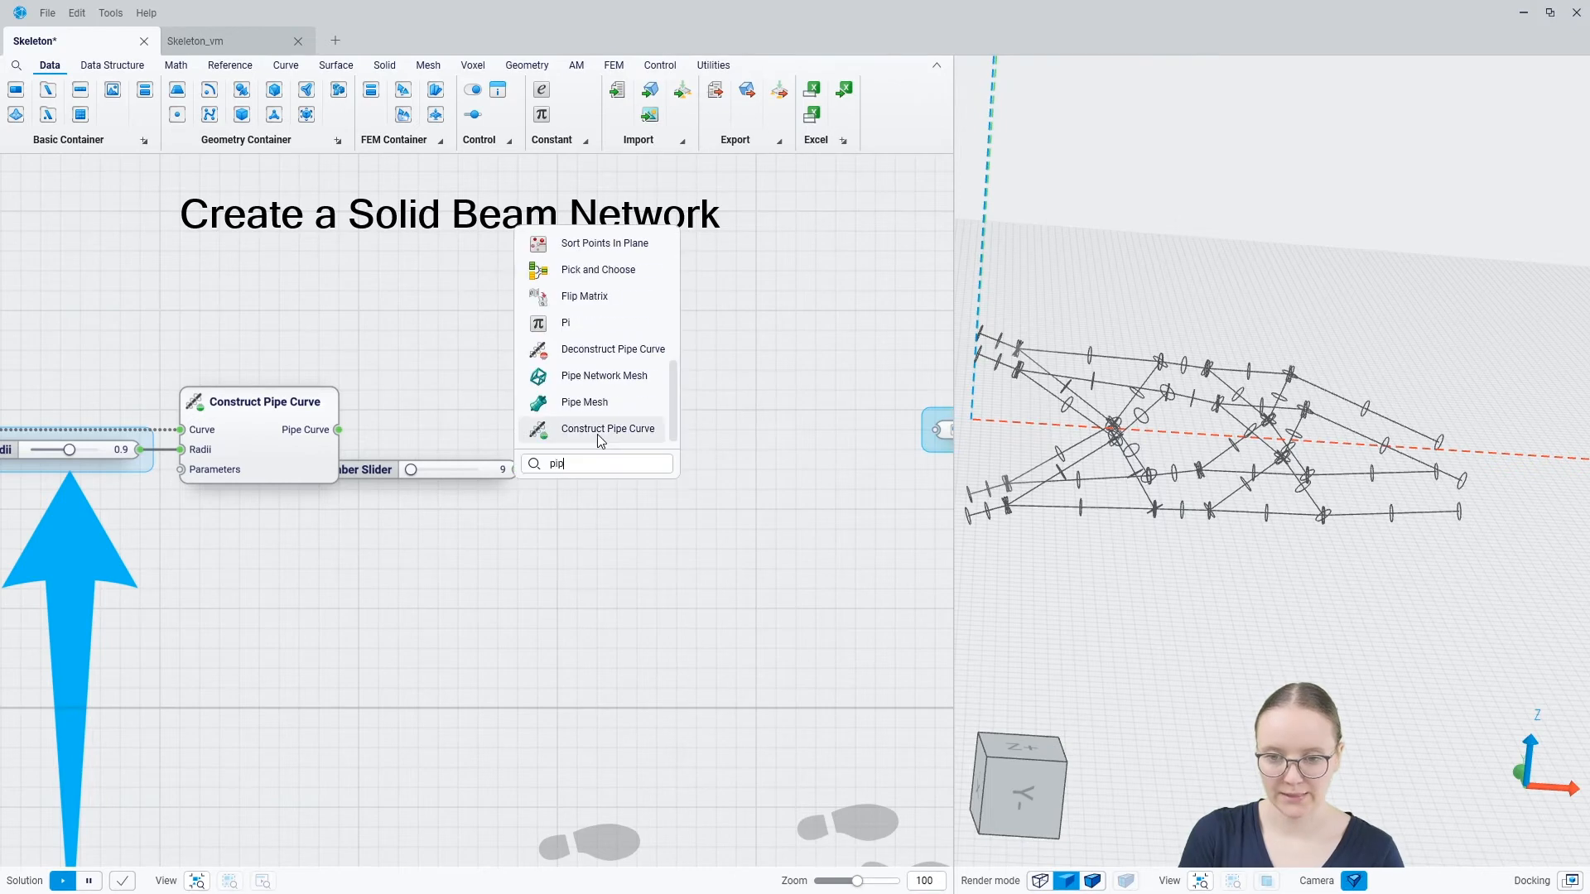
pyautogui.write('e ne')
pyautogui.click(599, 437)
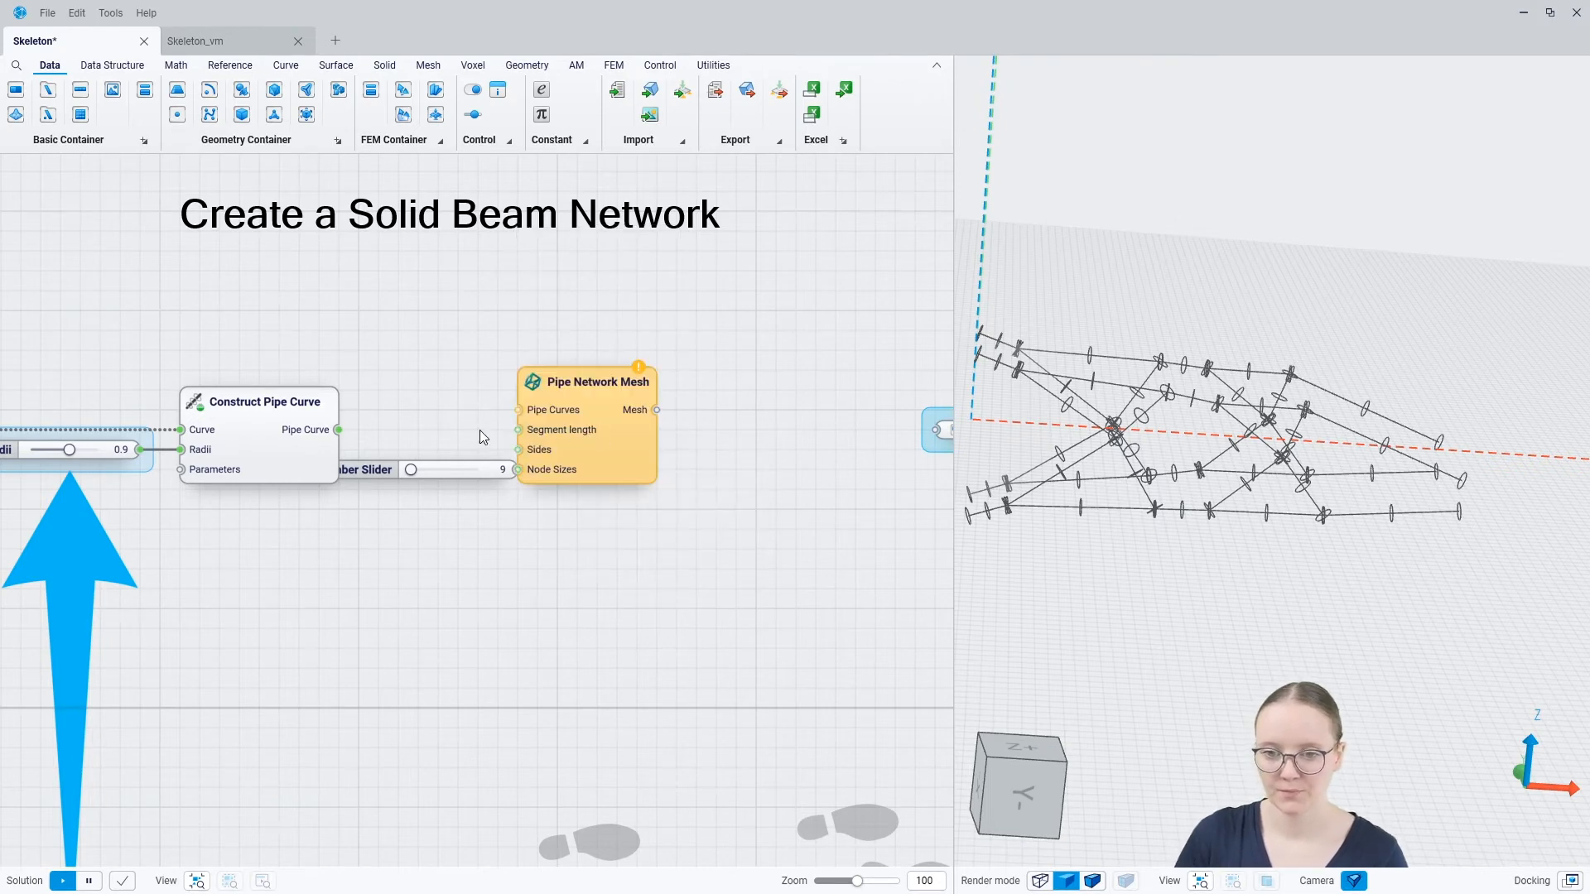
# Feed Pipe Network Mesh with the pipe curves and the number slider of 9 as Sides, aligning it with Construct Pipe Curve
pyautogui.moveTo(338, 429); pyautogui.dragTo(518, 410)
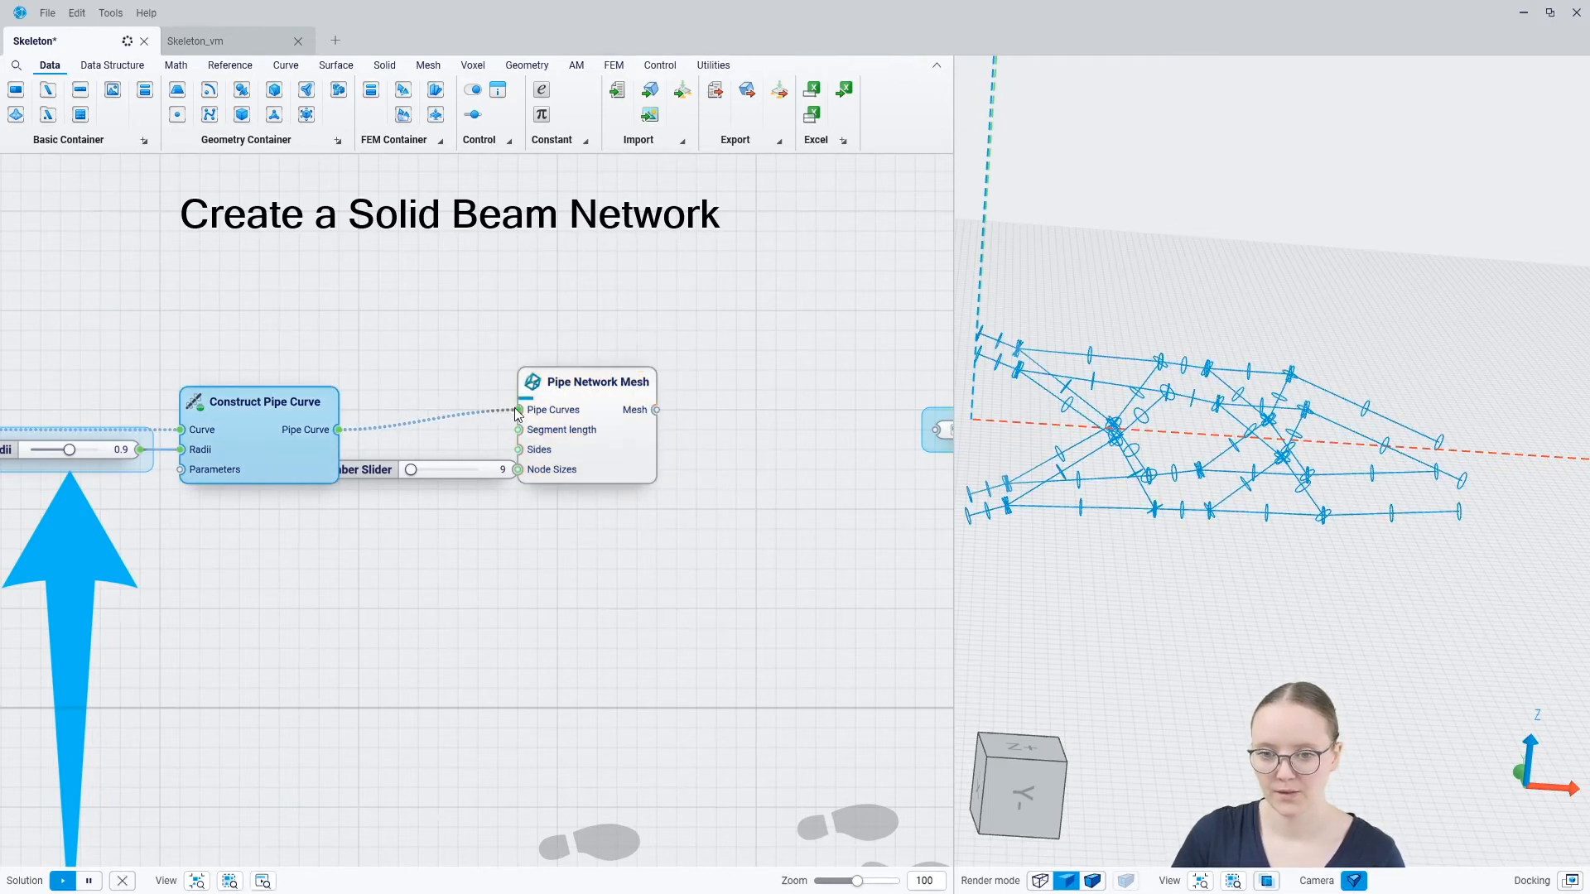
pyautogui.moveTo(627, 455); pyautogui.dragTo(708, 475)
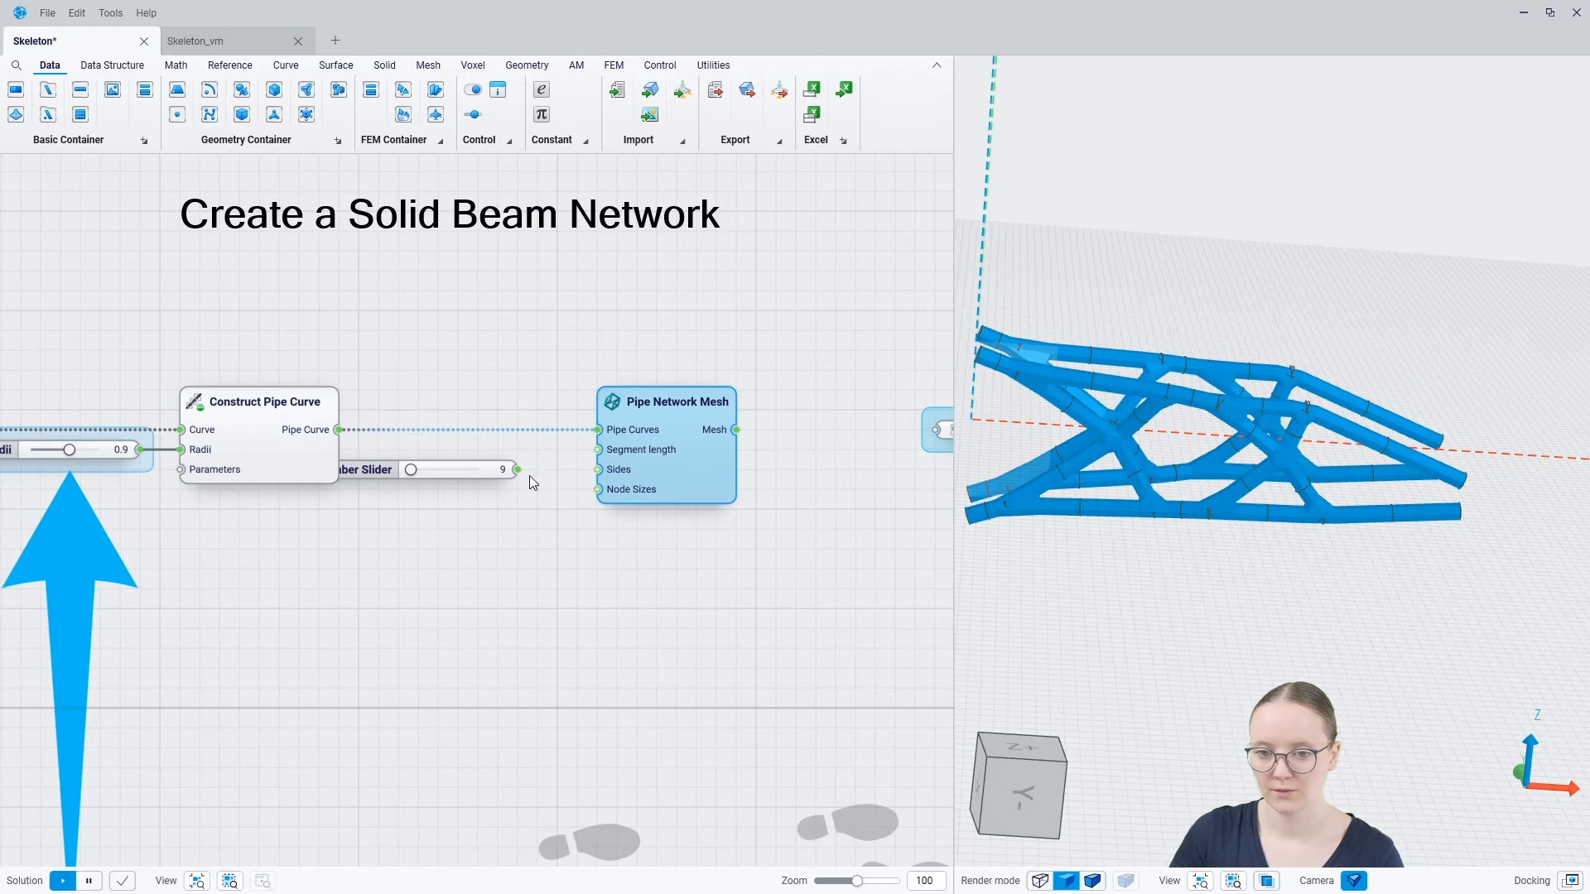
pyautogui.moveTo(517, 469); pyautogui.dragTo(599, 471)
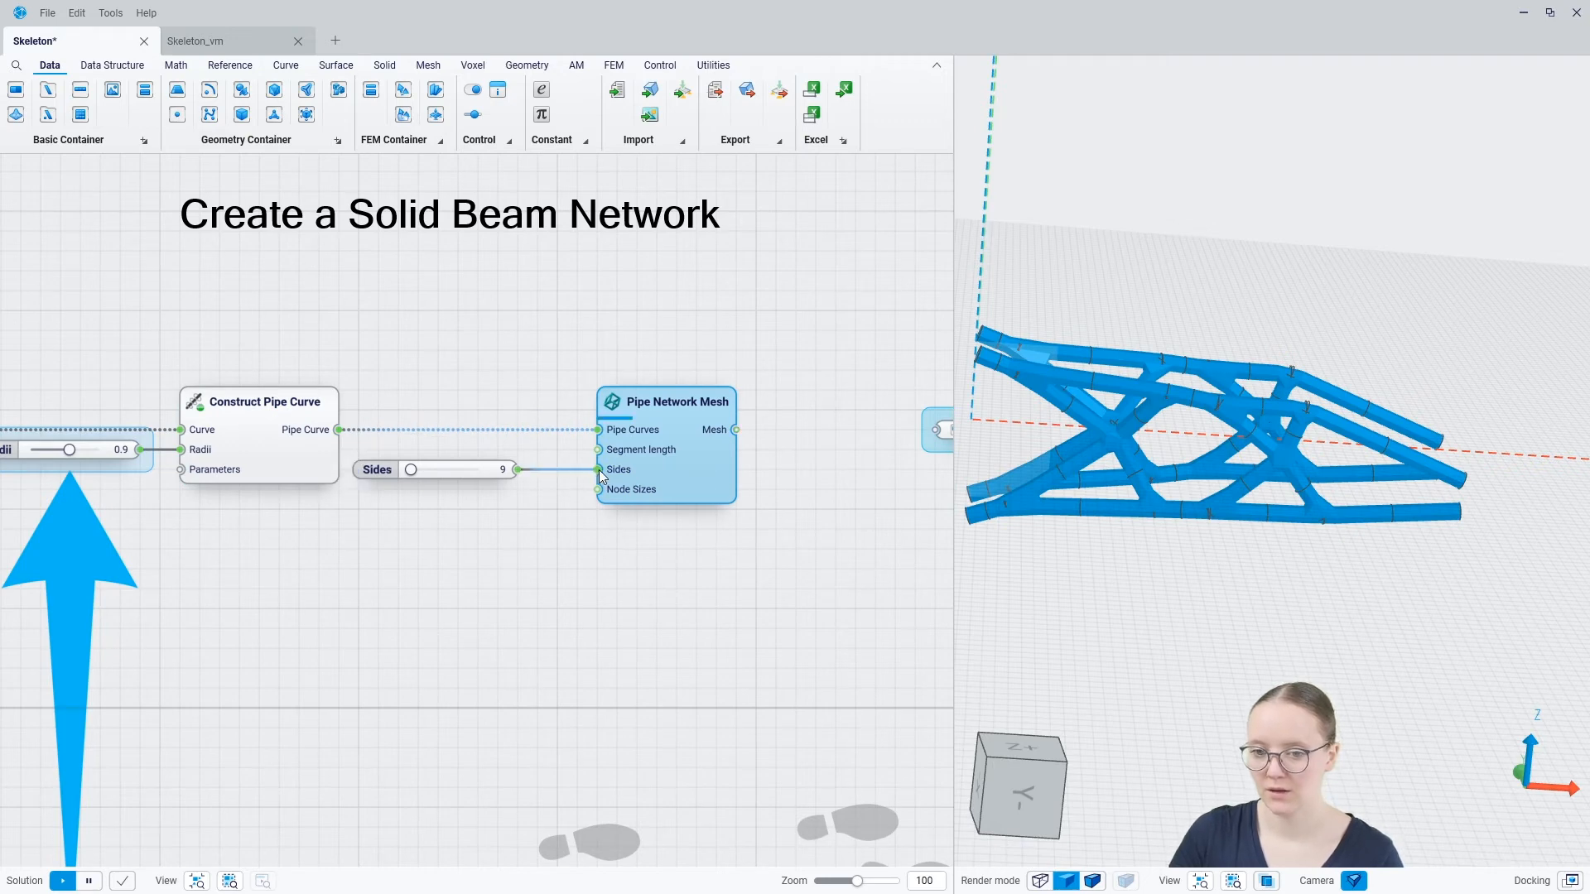
# Hide the Construct Pipe Curve result in the 3D view, leaving only the pipe network mesh displayed
pyautogui.click(569, 537)
pyautogui.click(286, 461)
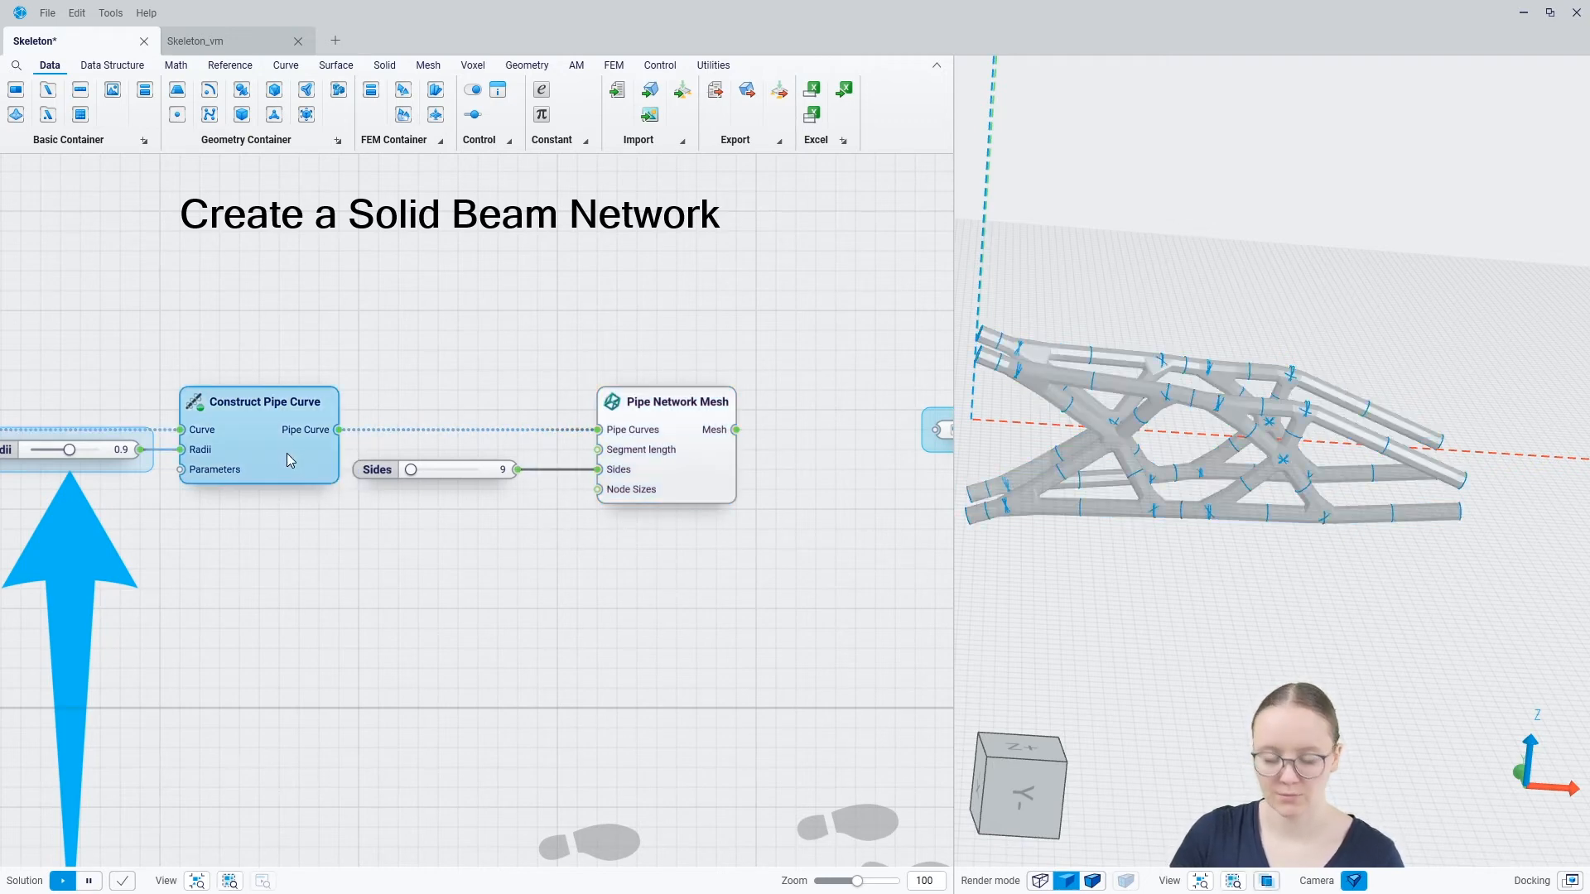
pyautogui.click(540, 554)
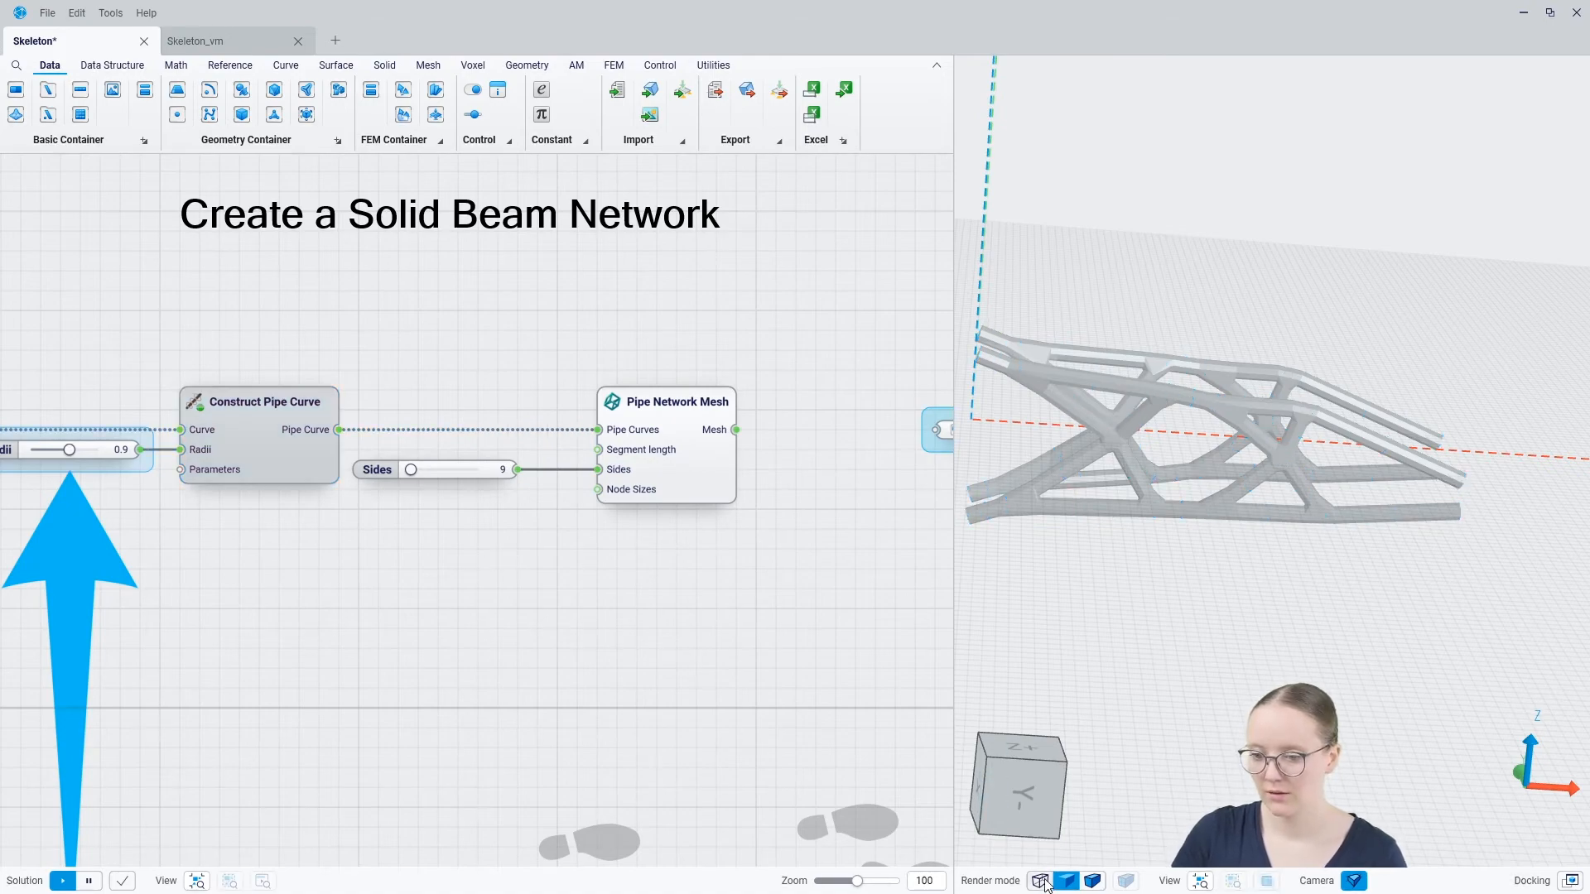
# Switch the 3D view to shading with mesh edges and inspect the facets and nodes of the pipe network mesh
pyautogui.click(1093, 881)
pyautogui.scroll(2, 980, 411)
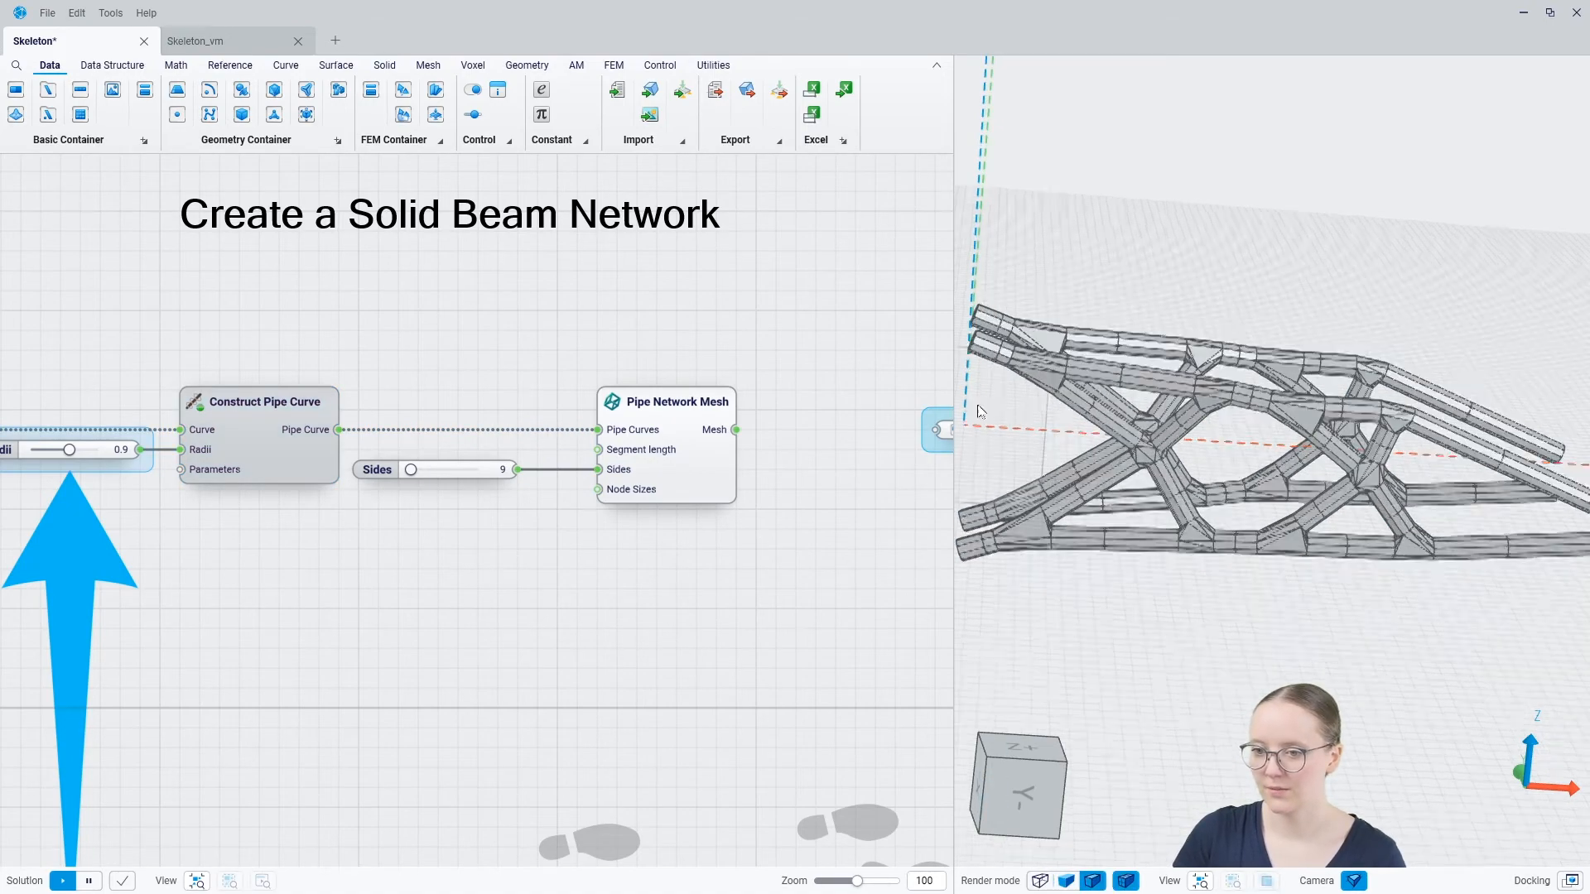
pyautogui.scroll(2, 979, 408)
pyautogui.moveTo(1163, 375)
pyautogui.mouseDown(button='middle')
pyautogui.moveTo(1171, 448)
pyautogui.moveTo(1213, 393)
pyautogui.moveTo(1093, 328)
pyautogui.mouseUp(button='middle')
pyautogui.scroll(-4, 1089, 325)
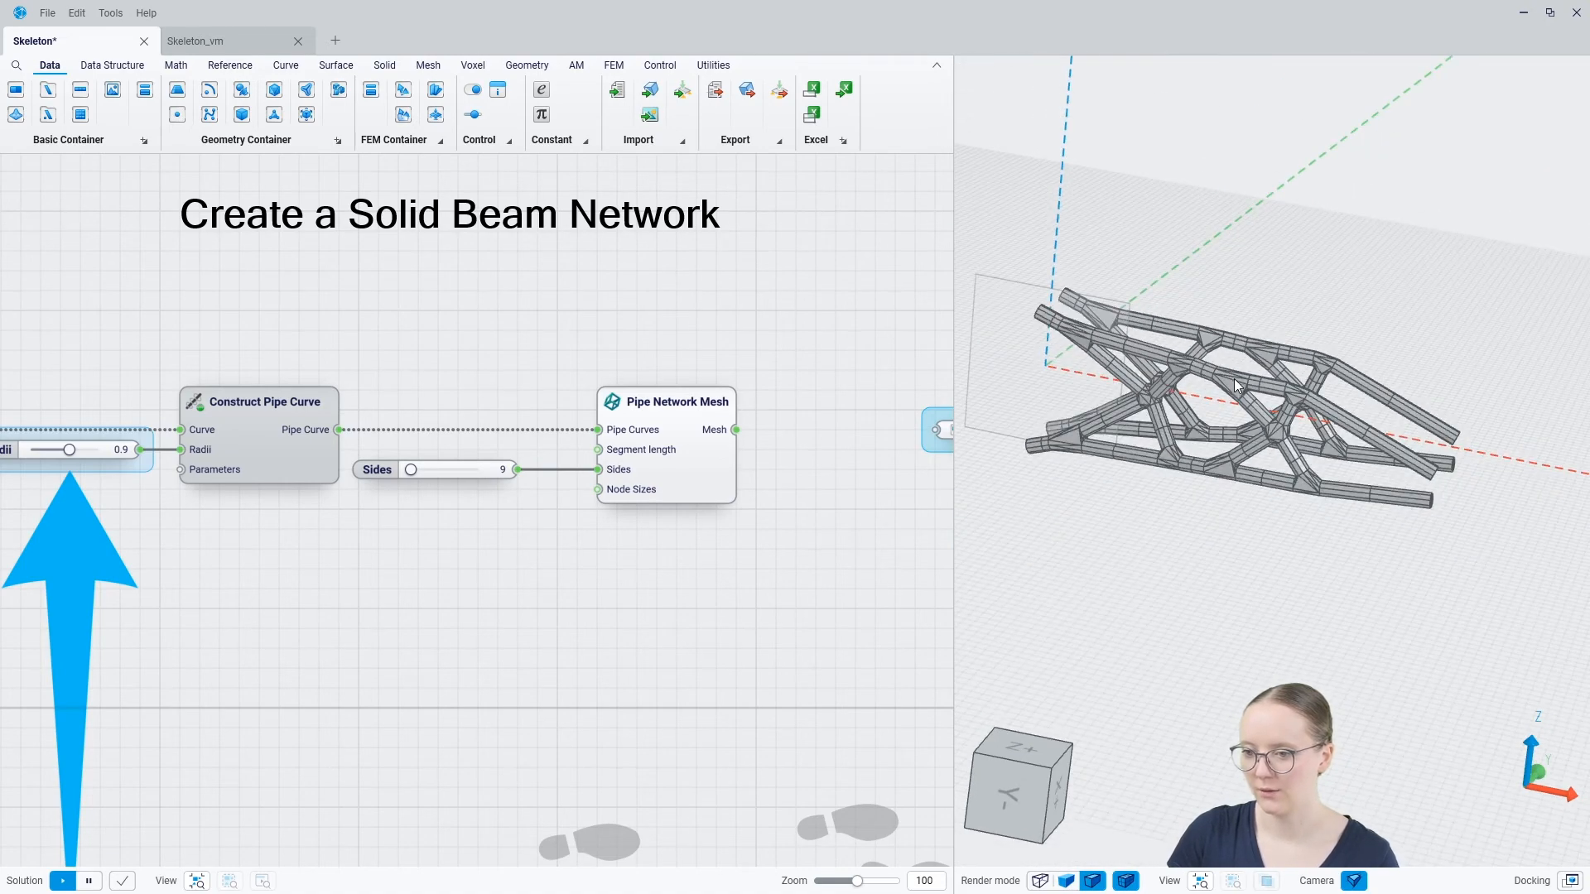
# Move the Pipe Network Mesh component closer to the Sides slider and hide its result in the 3D view
pyautogui.moveTo(1236, 386); pyautogui.dragTo(1096, 361, button='middle')
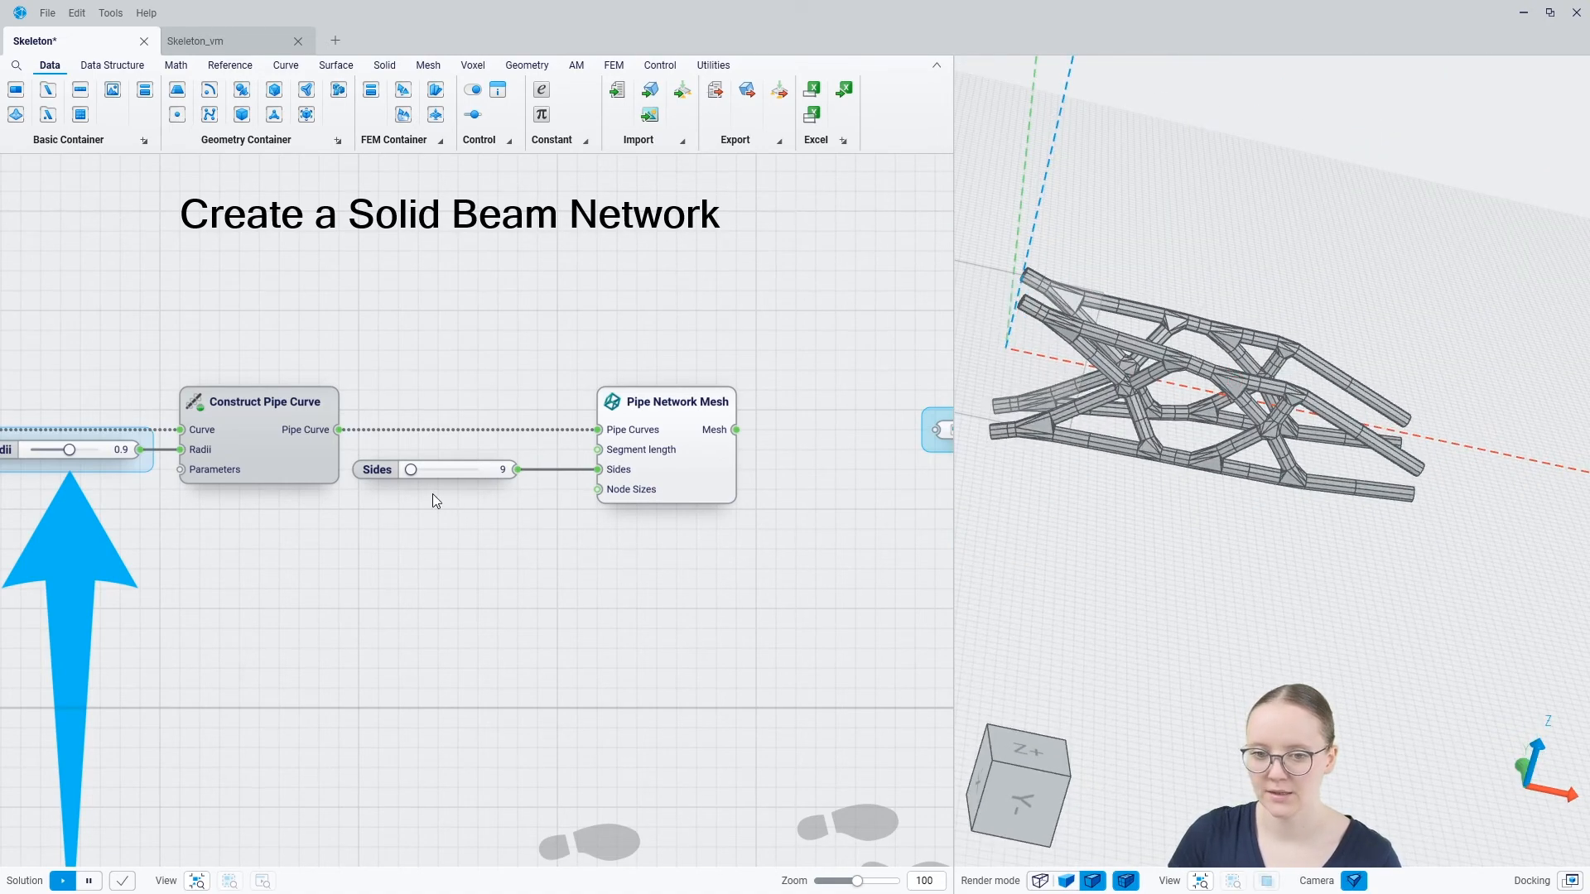
pyautogui.moveTo(410, 471)
pyautogui.mouseDown()
pyautogui.moveTo(478, 480)
pyautogui.moveTo(400, 474)
pyautogui.mouseUp()
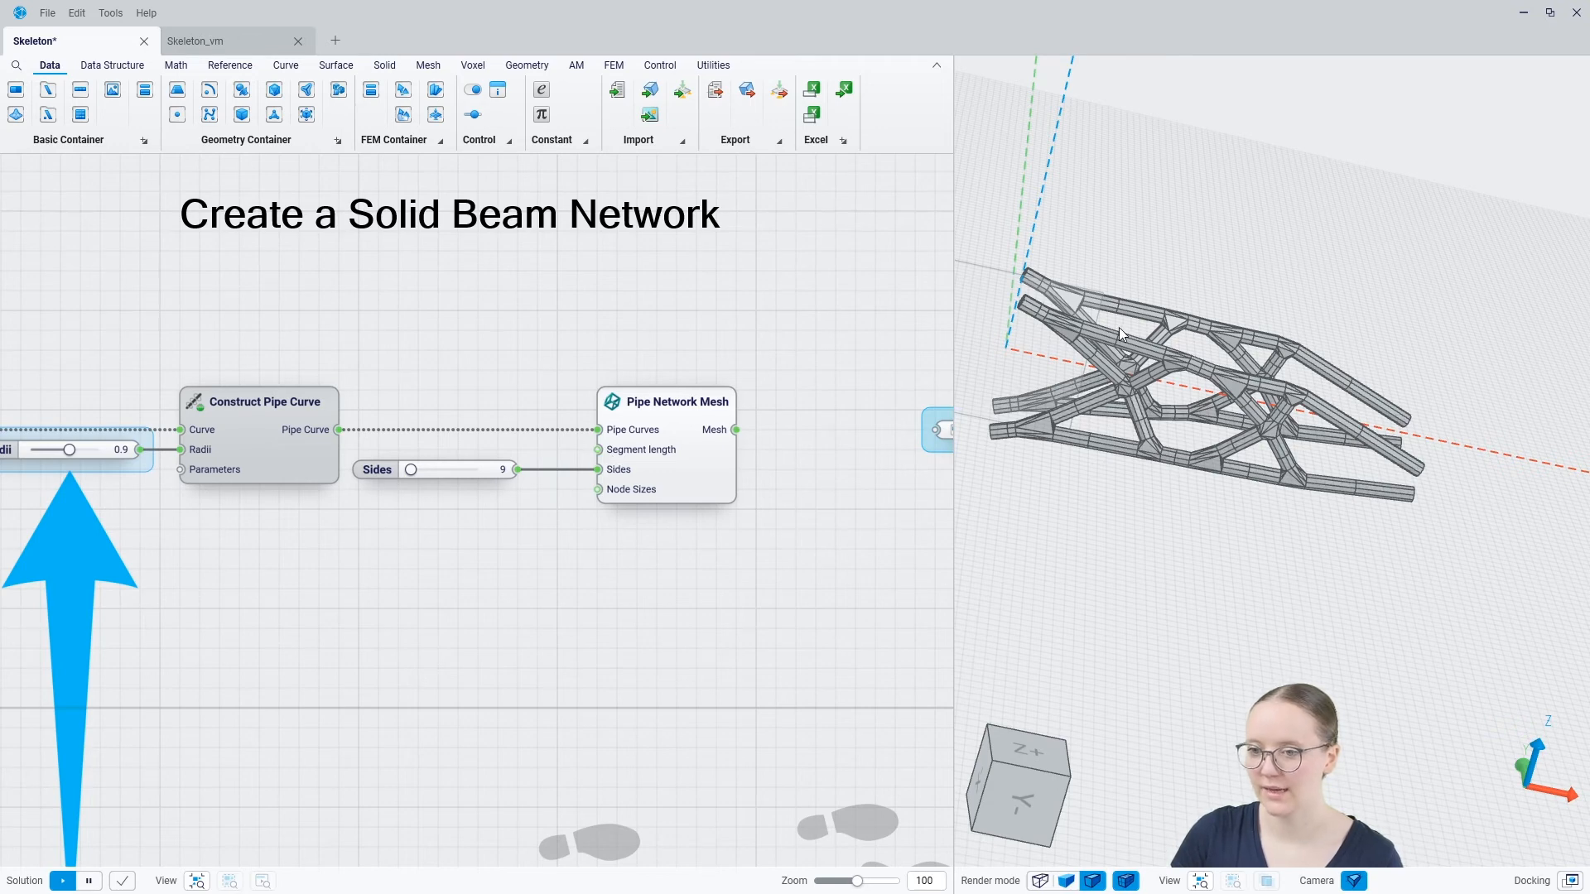
pyautogui.click(697, 491)
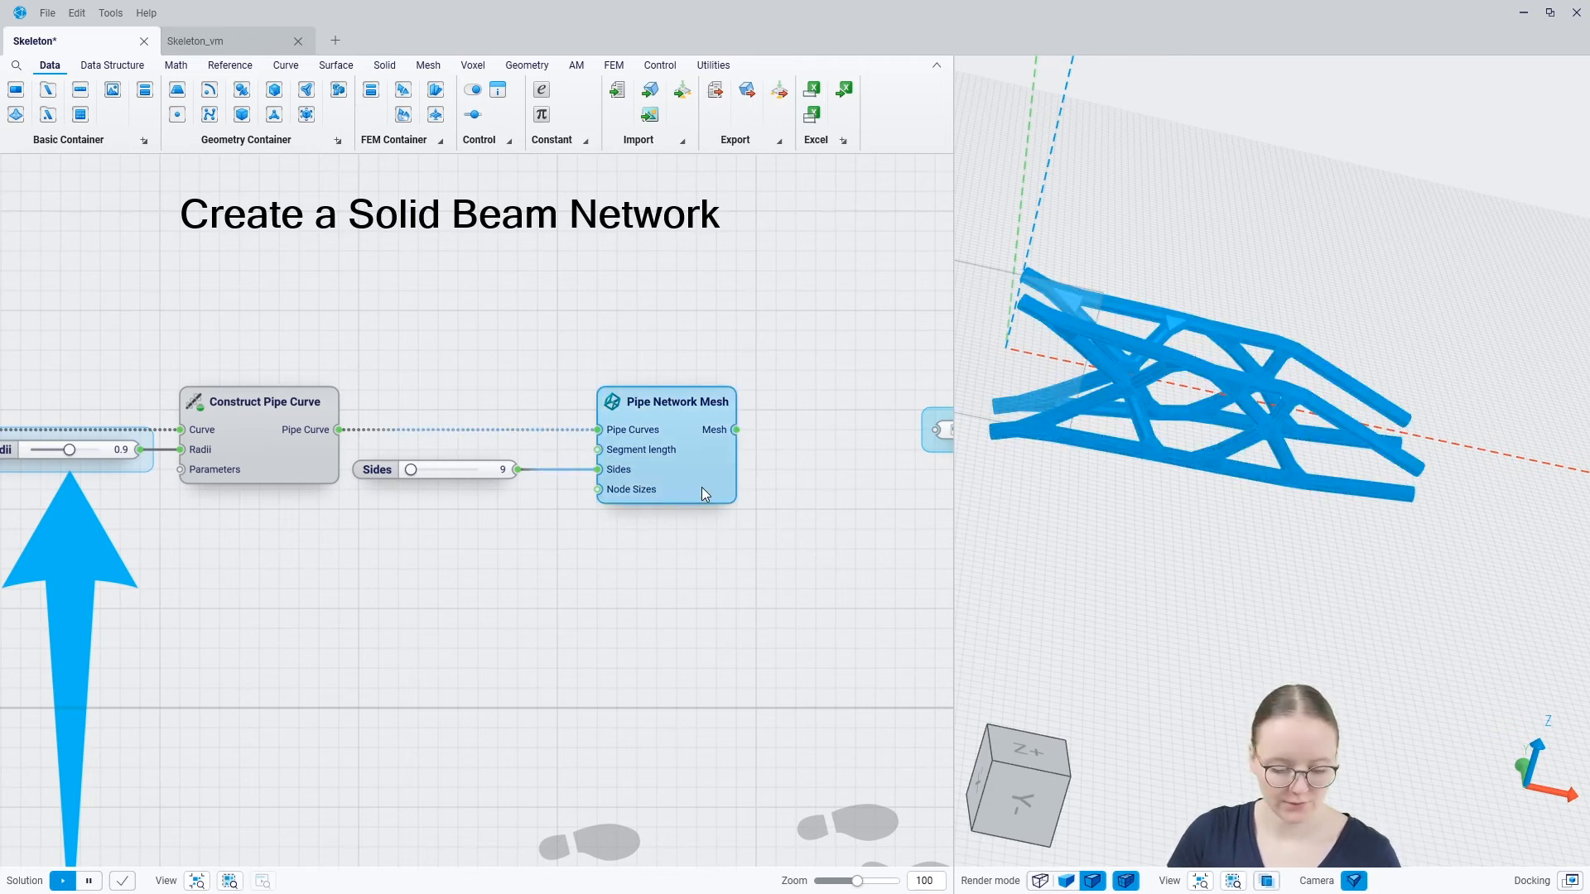
pyautogui.moveTo(807, 523); pyautogui.dragTo(504, 532, button='middle')
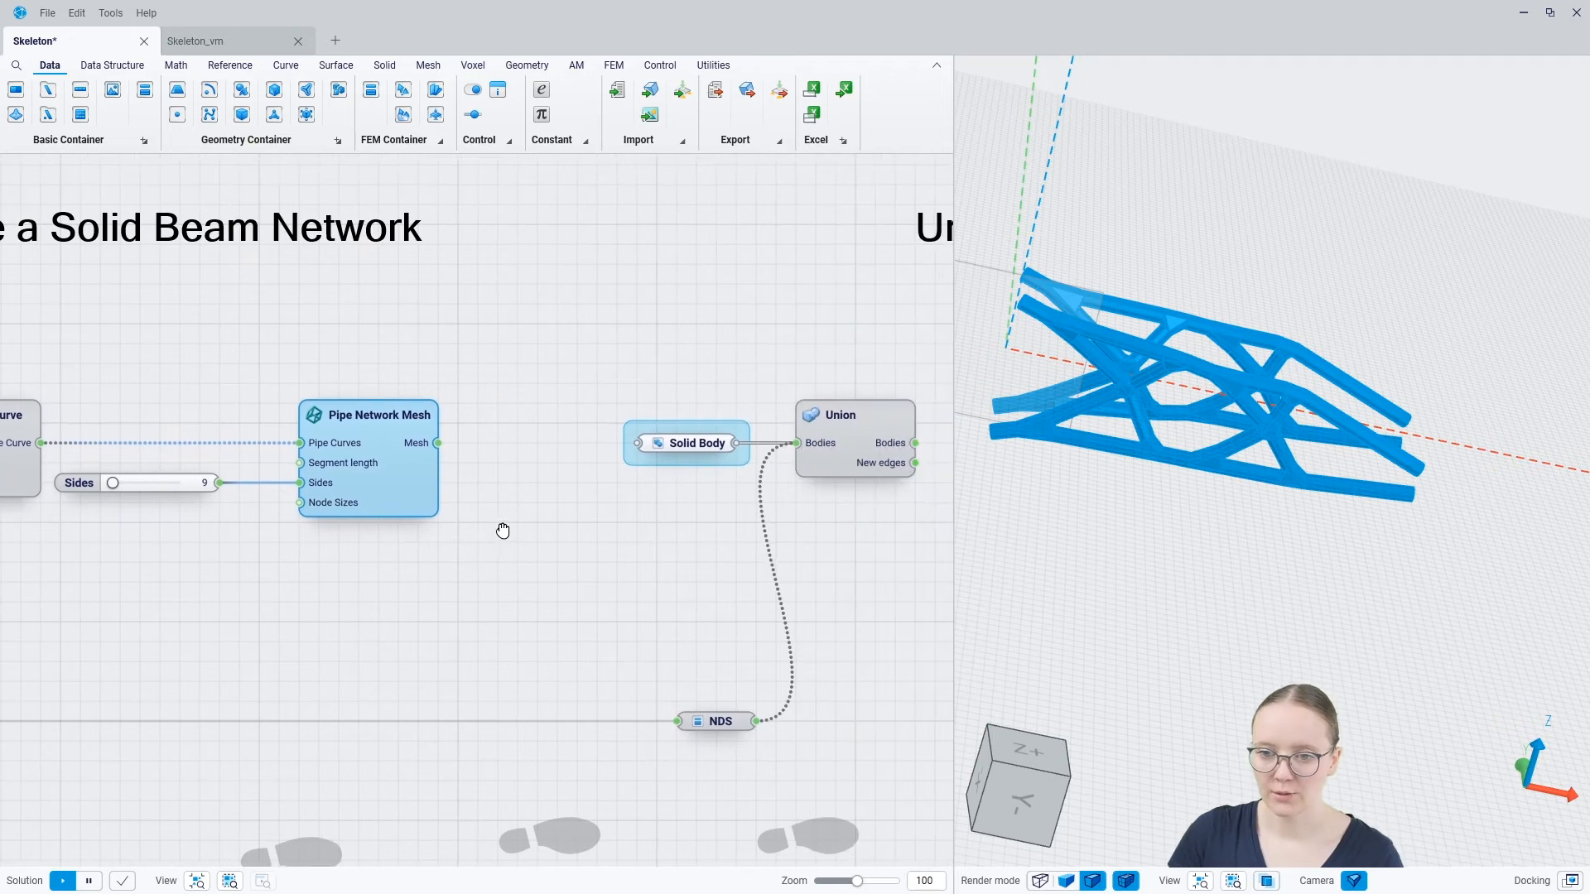
pyautogui.moveTo(419, 509); pyautogui.dragTo(349, 500)
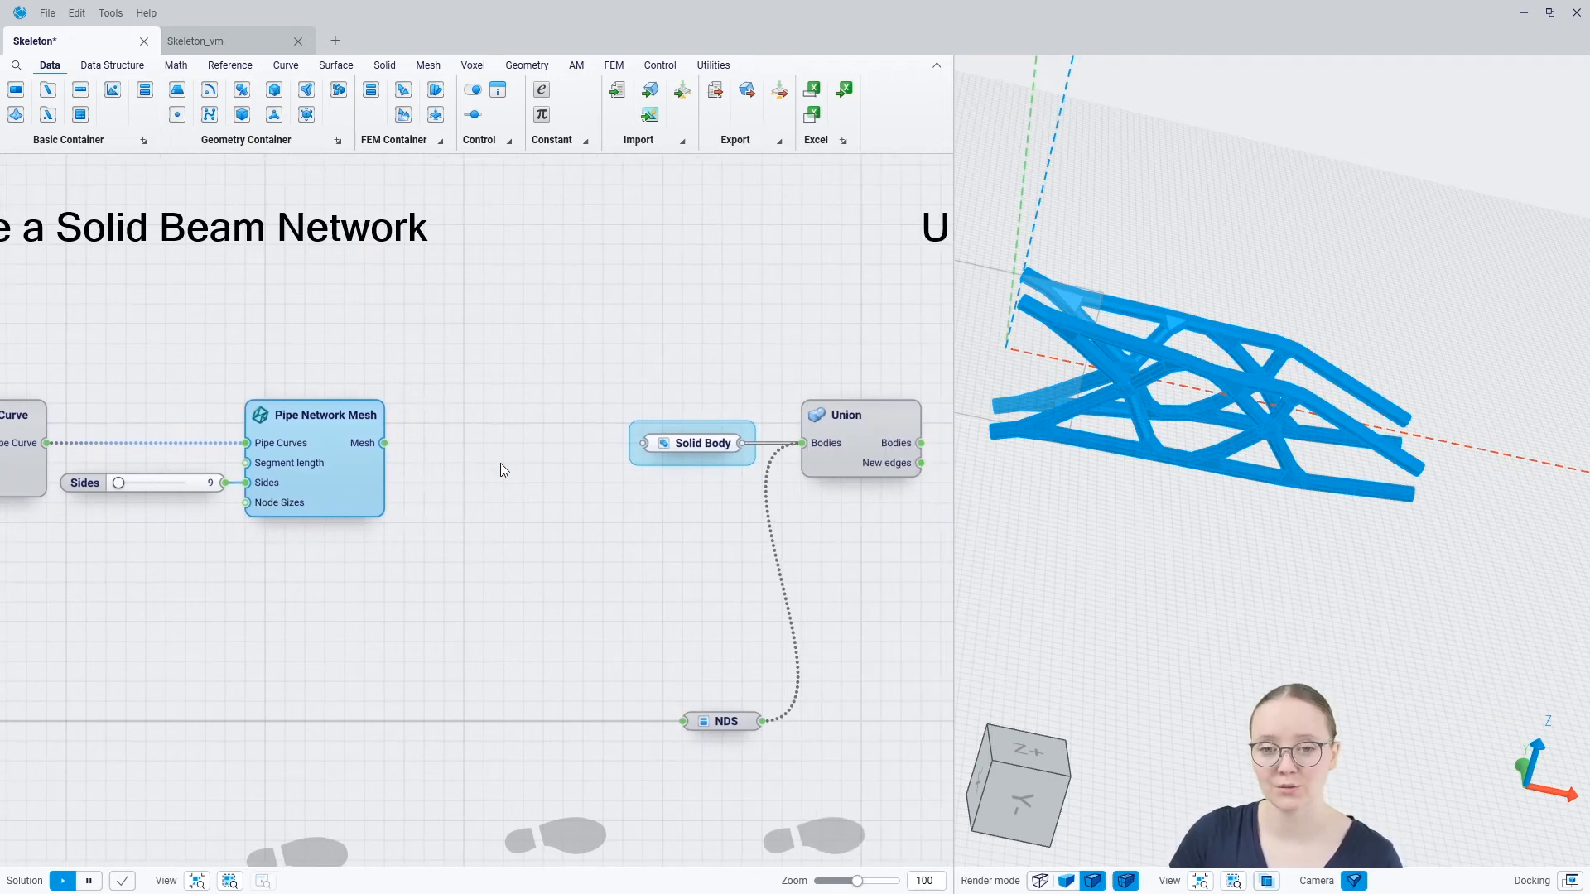
pyautogui.press('space')
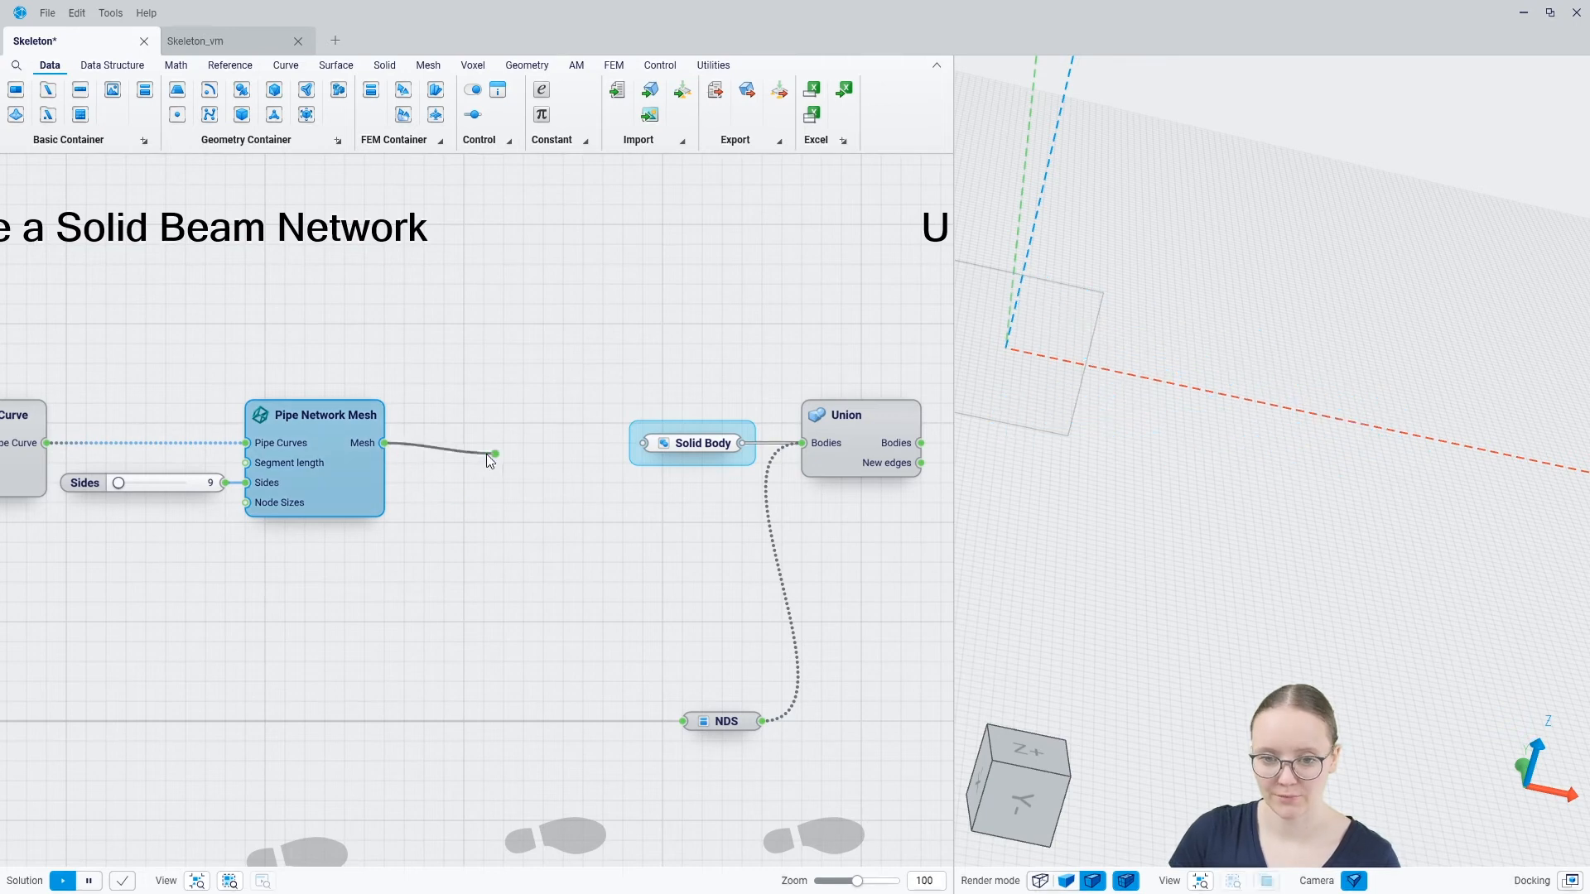
# Add a Mesh to Solid component to the Pipe Network Mesh output and inspect the rounded solid rods
pyautogui.moveTo(487, 455); pyautogui.dragTo(467, 448)
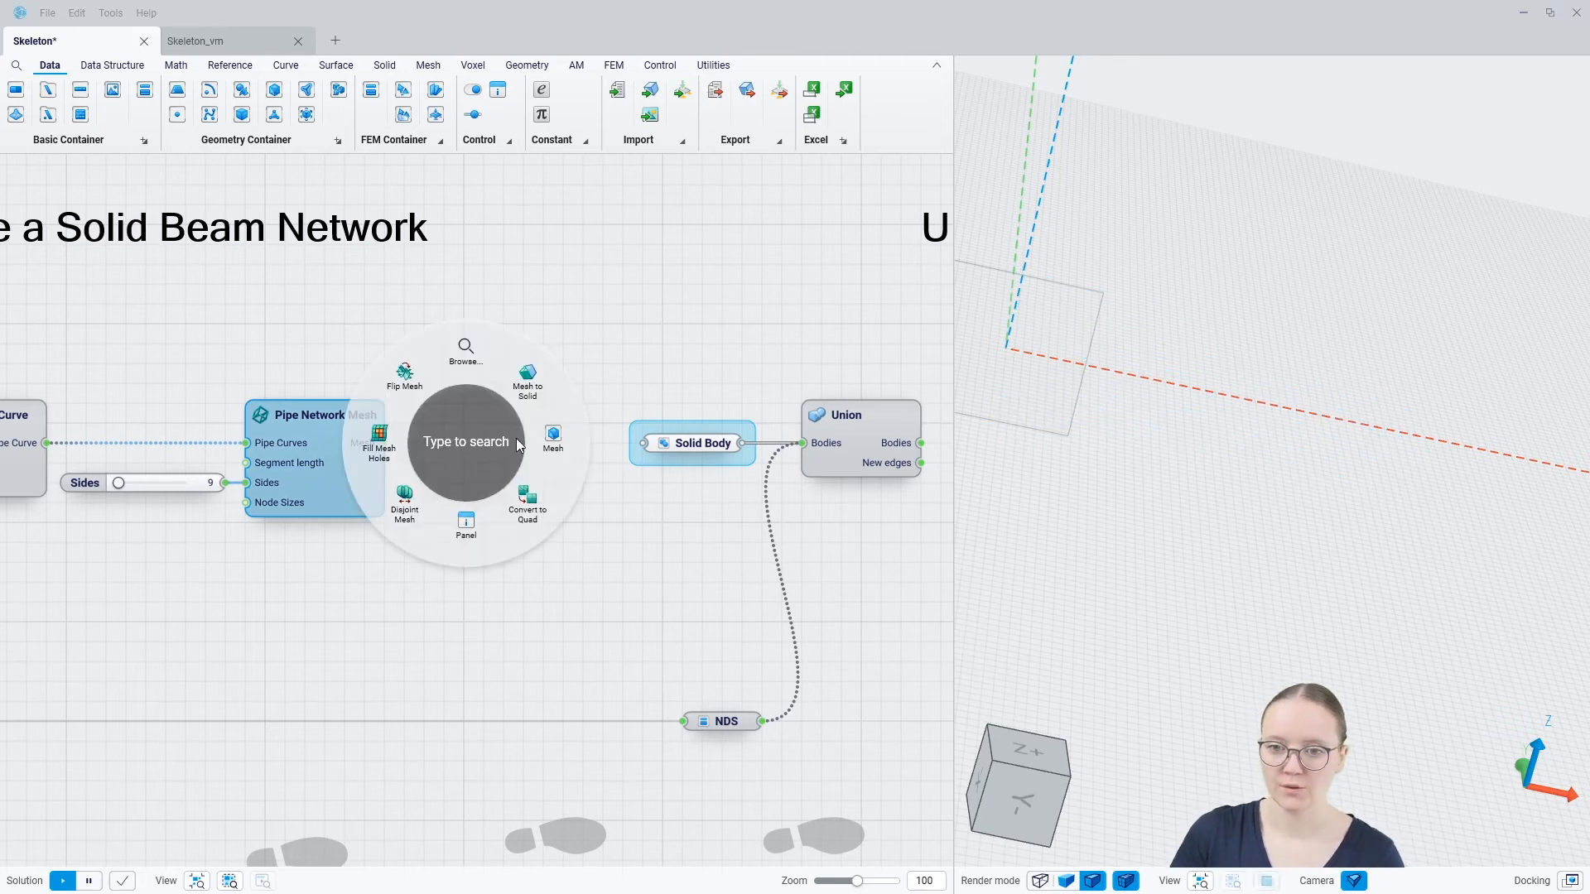
pyautogui.click(527, 378)
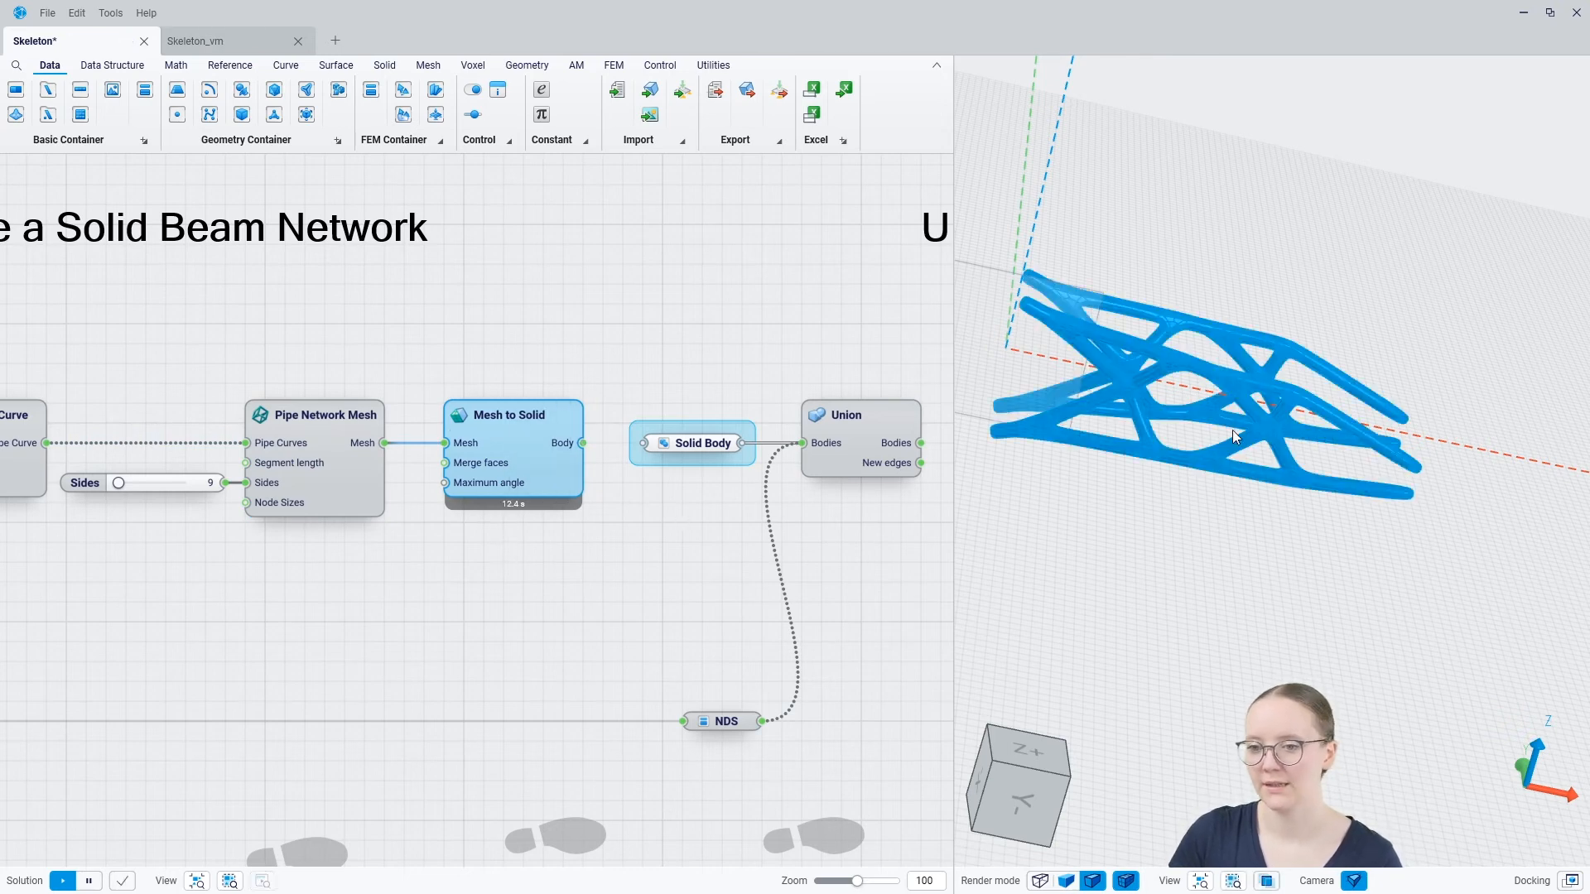
pyautogui.click(1228, 516)
pyautogui.scroll(6, 1435, 491)
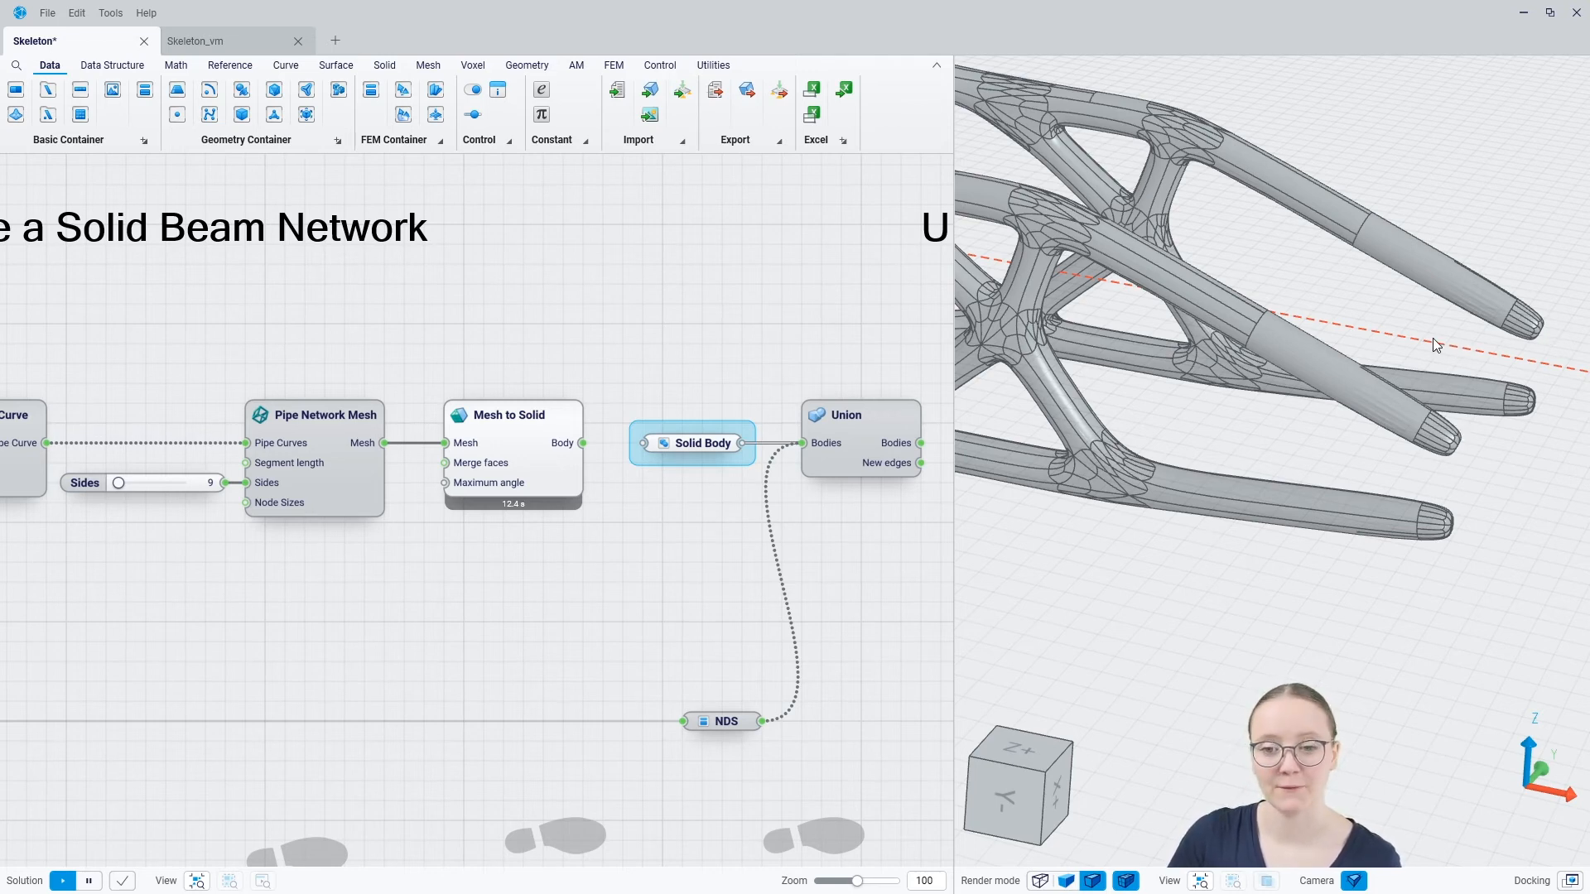
# Connect the Mesh to Solid body to the Solid Body container and hide both results in the 3D view
pyautogui.moveTo(583, 444); pyautogui.dragTo(648, 450)
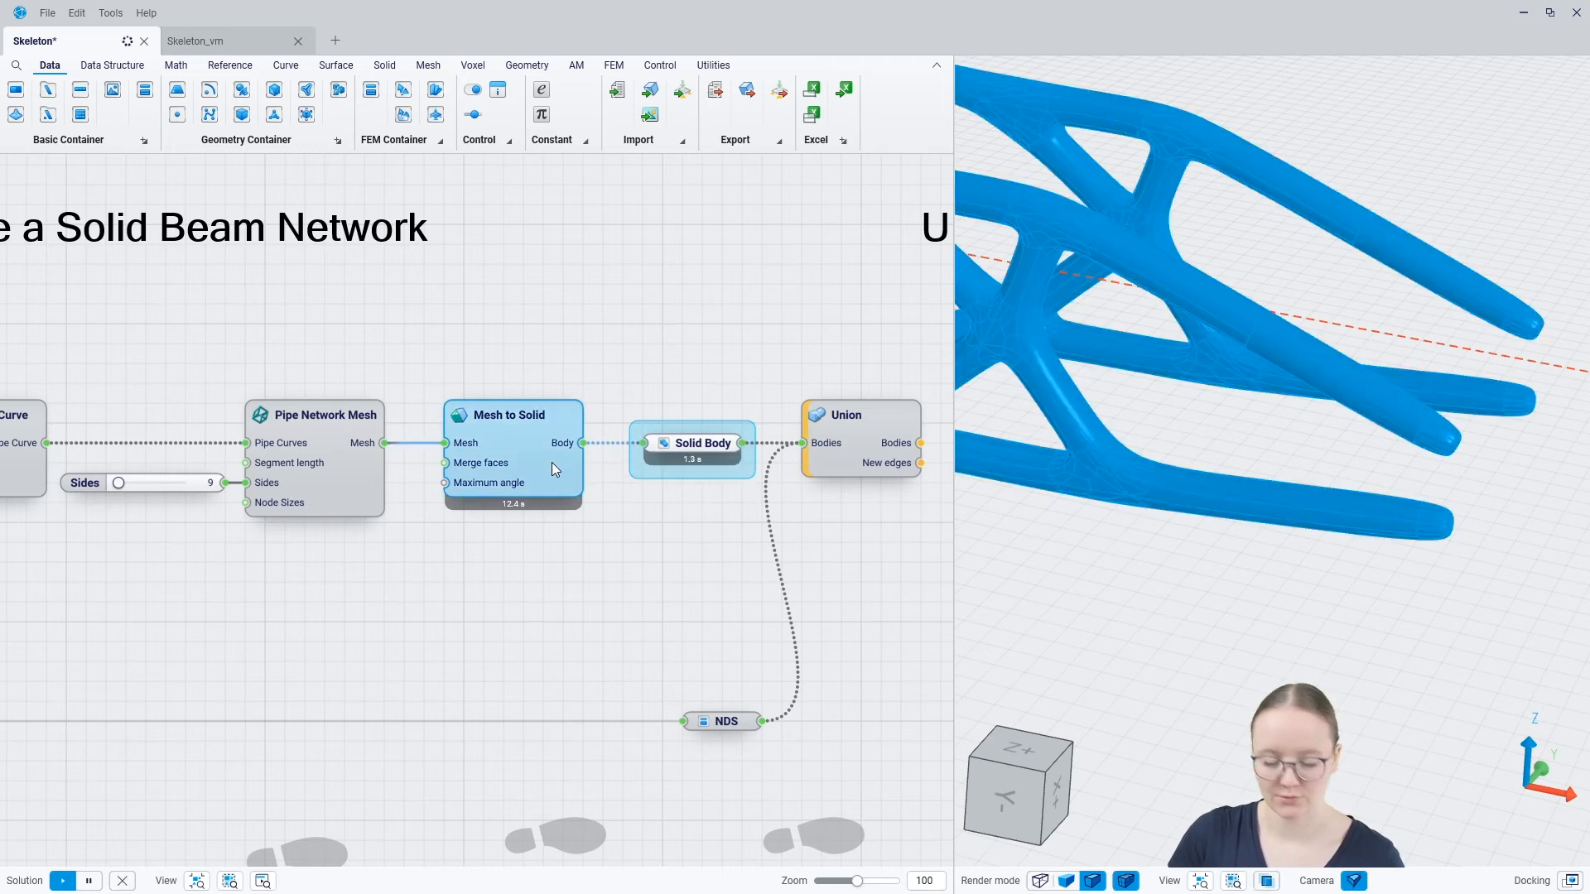
pyautogui.click(688, 449)
pyautogui.moveTo(678, 570); pyautogui.dragTo(486, 510, button='right')
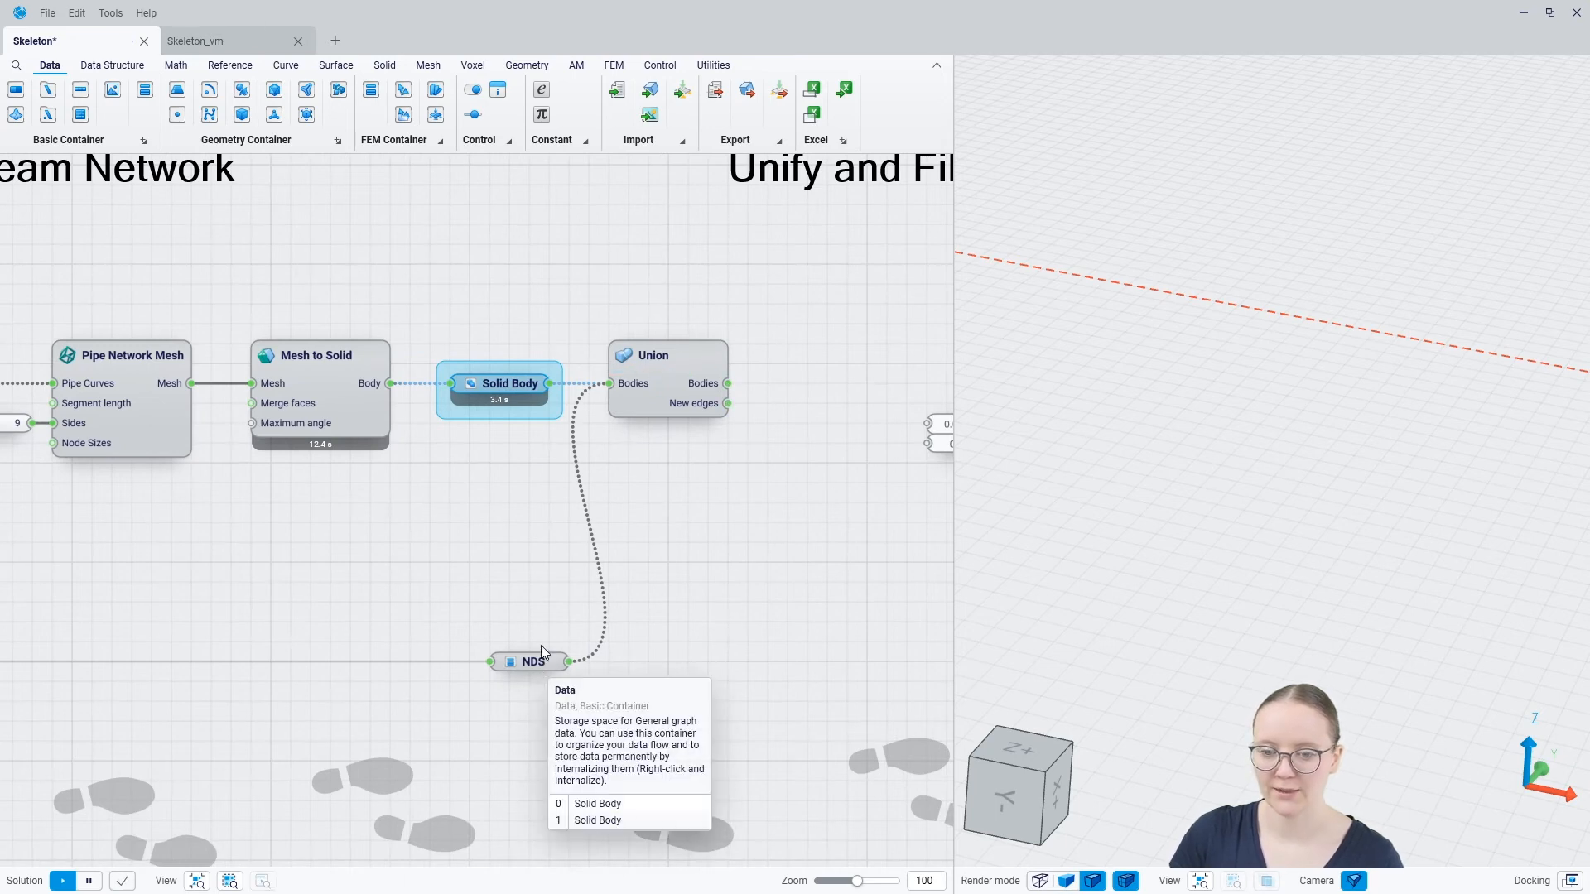
# Display the Union result in the 3D view and inspect how the rods join the two end plates
pyautogui.click(660, 395)
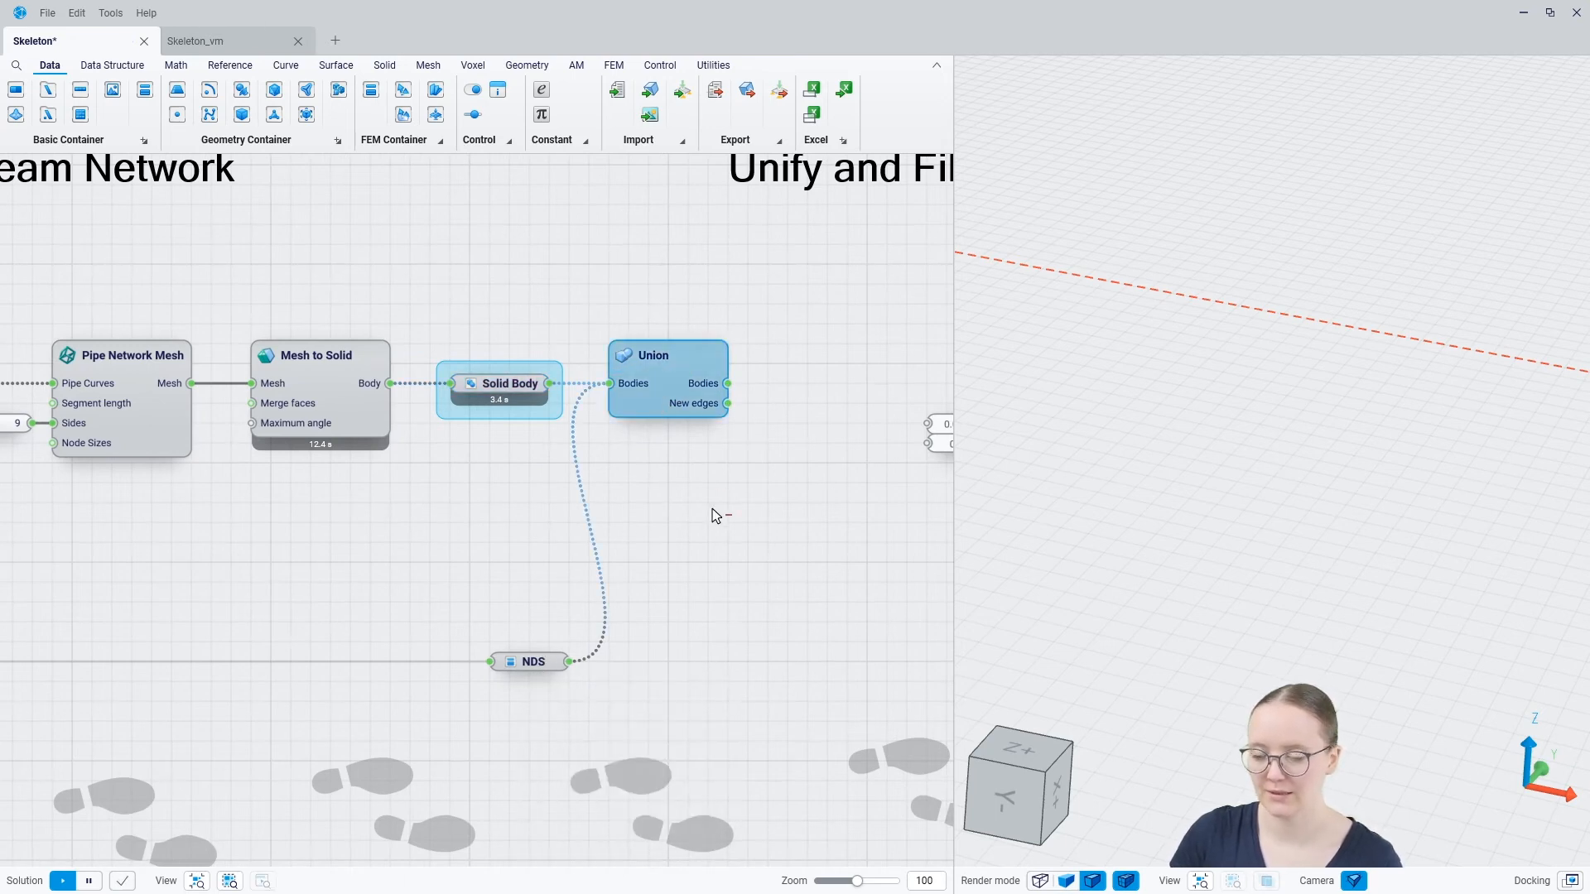
pyautogui.hotkey('ctrl', 'q')
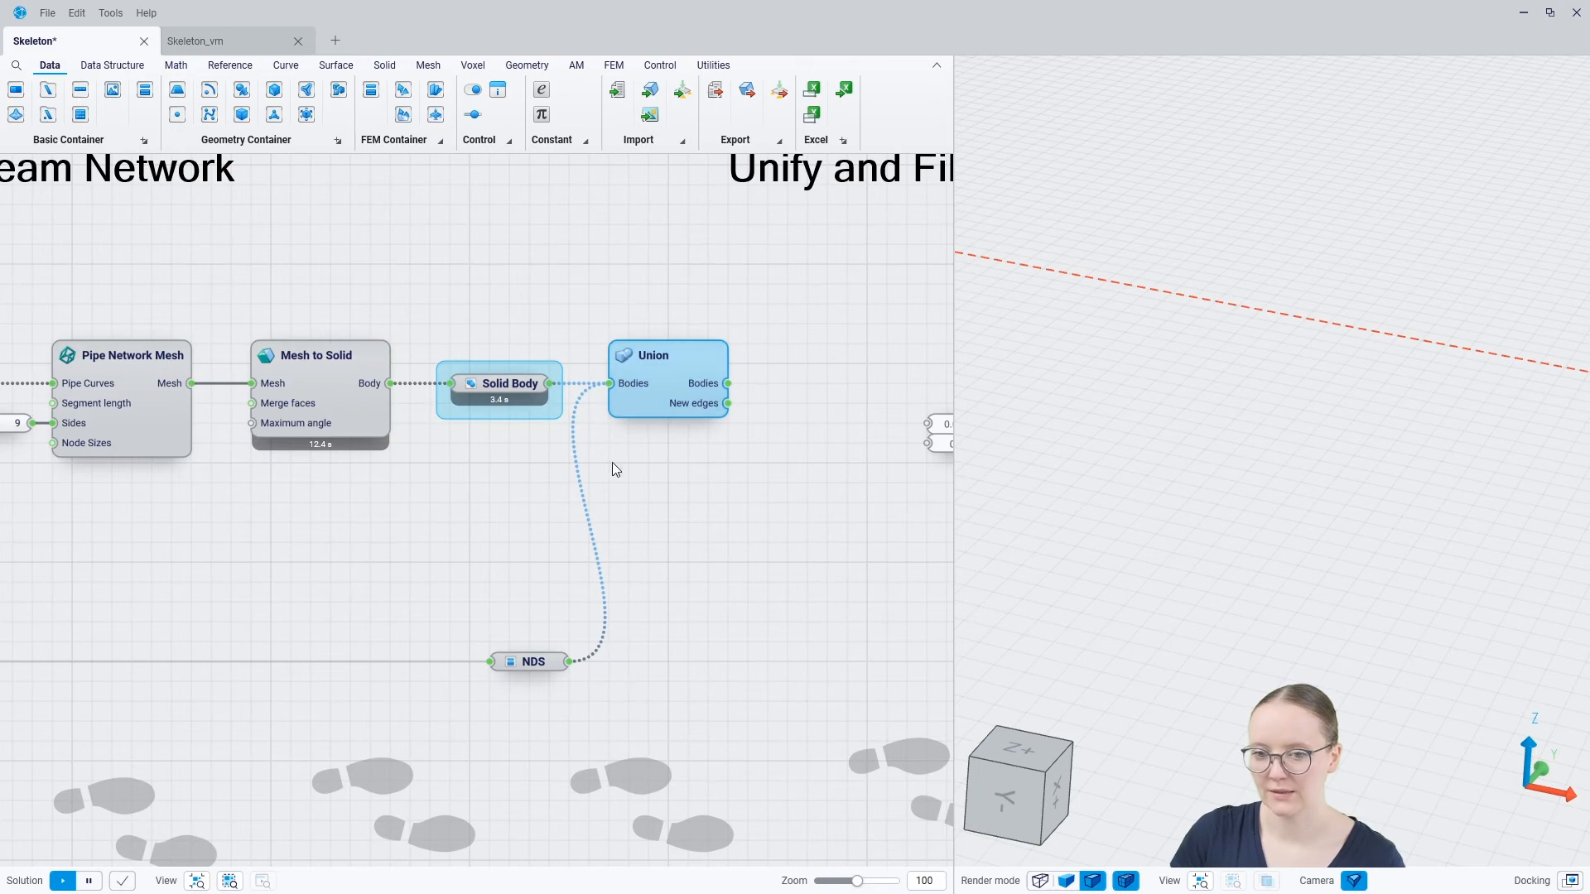
pyautogui.scroll(-6, 1356, 392)
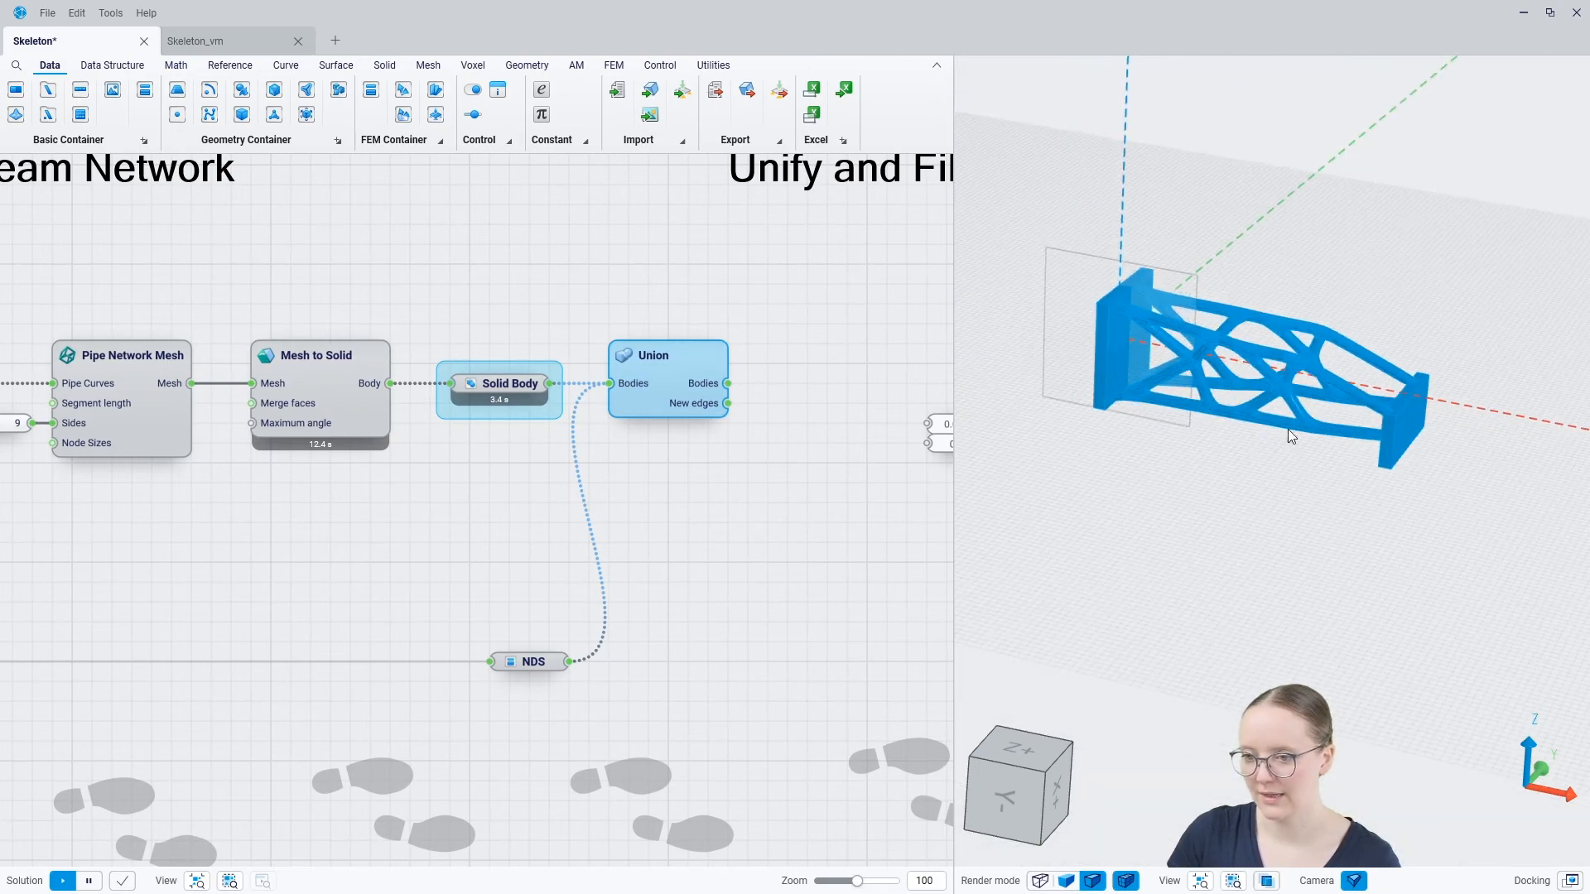
pyautogui.scroll(3, 1125, 358)
pyautogui.click(1170, 611)
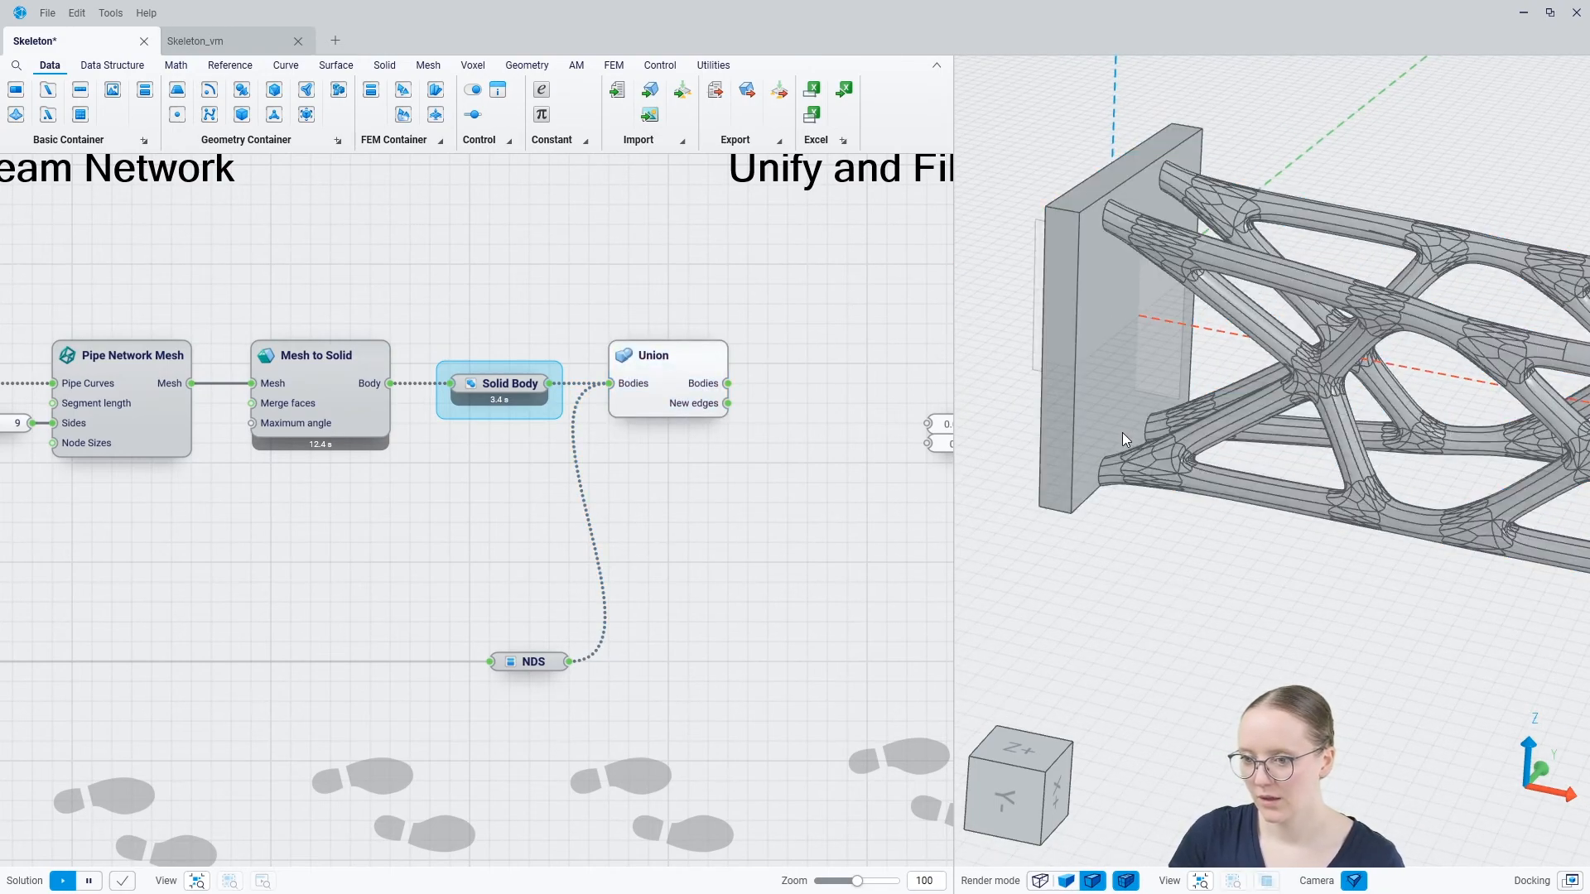
pyautogui.scroll(3, 1118, 423)
pyautogui.moveTo(1105, 379); pyautogui.dragTo(1080, 240, button='right')
pyautogui.scroll(-2, 1066, 203)
pyautogui.scroll(5, 1513, 290)
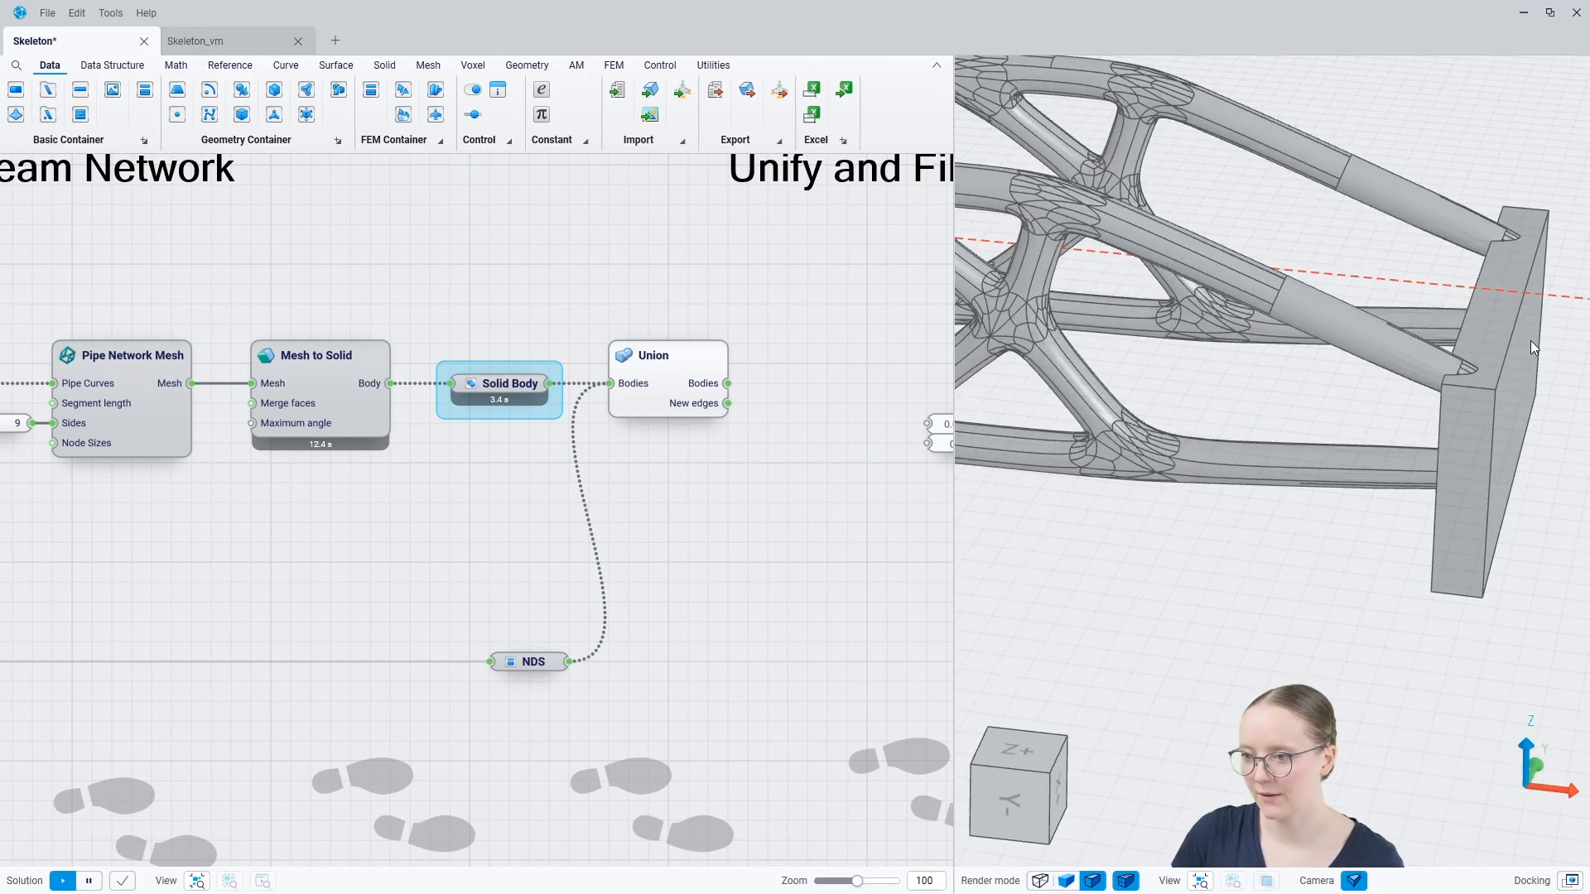
pyautogui.moveTo(1462, 408)
pyautogui.mouseDown(button='middle')
pyautogui.moveTo(1507, 414)
pyautogui.moveTo(1385, 390)
pyautogui.moveTo(1431, 399)
pyautogui.mouseUp(button='middle')
pyautogui.scroll(-5, 1426, 356)
# Add a Fillet Edges component in the Unify and Fillet section, beside the 0.011 and 0.1 value panel
pyautogui.moveTo(869, 501); pyautogui.dragTo(535, 574, button='middle')
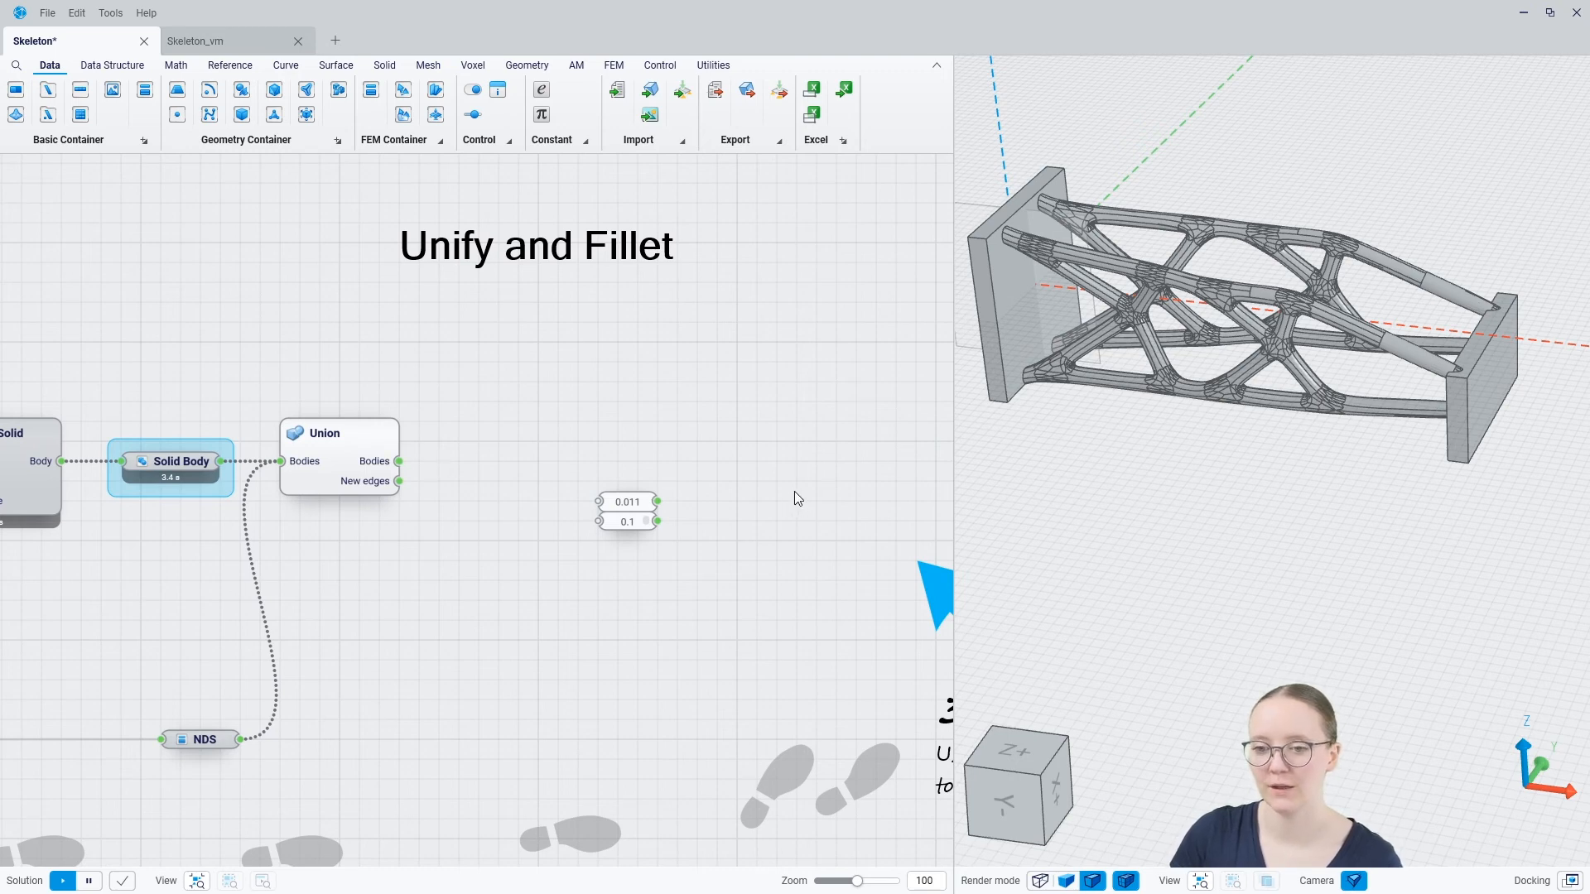
pyautogui.rightClick(737, 475)
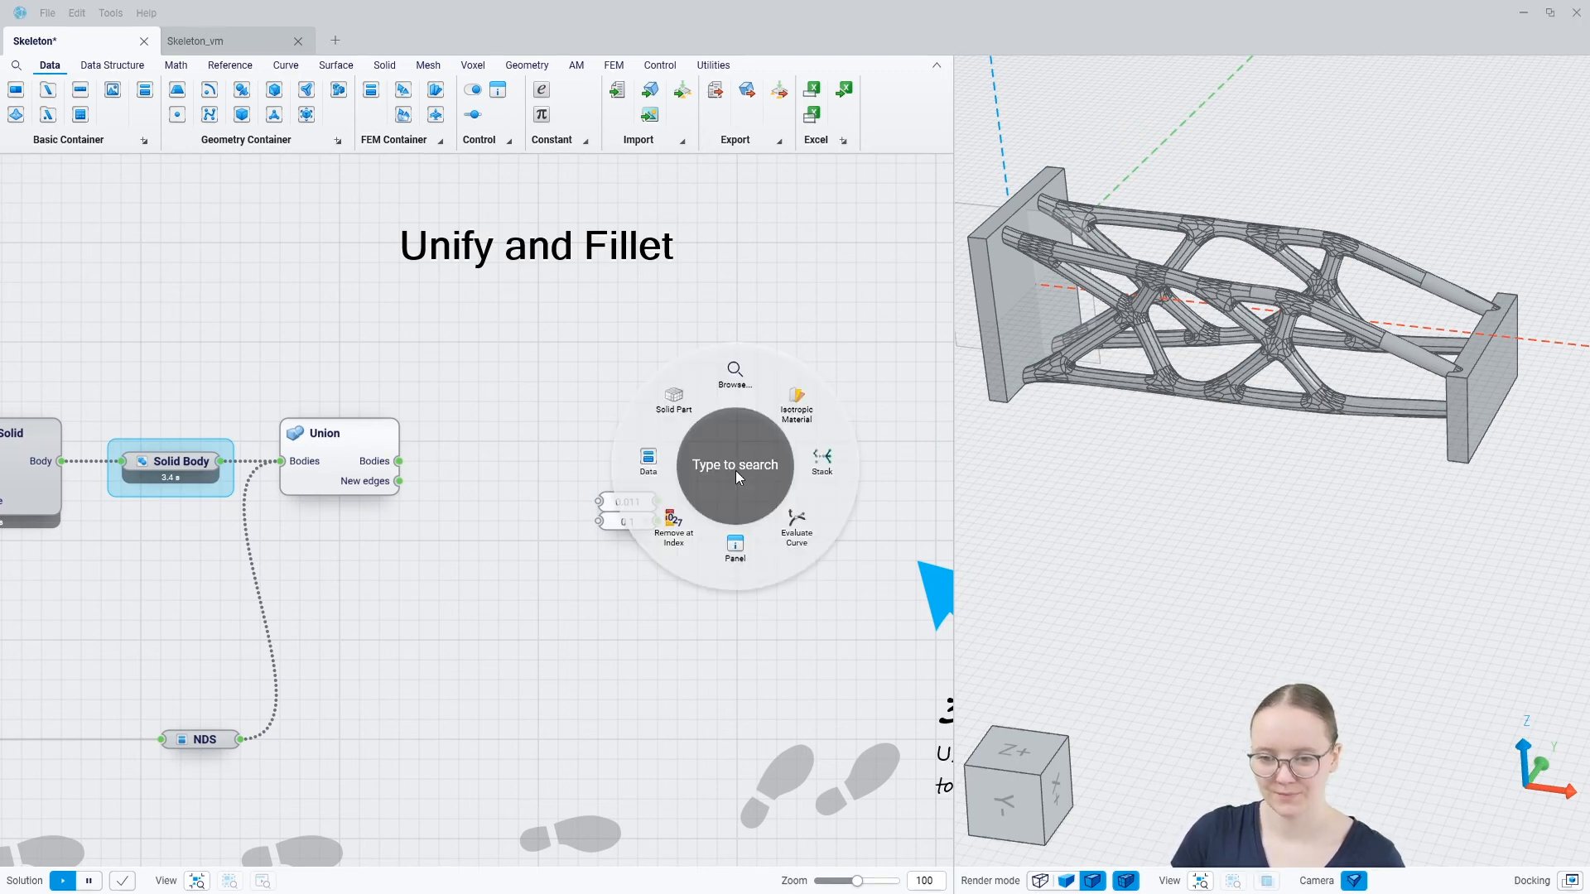
pyautogui.write('fillet e')
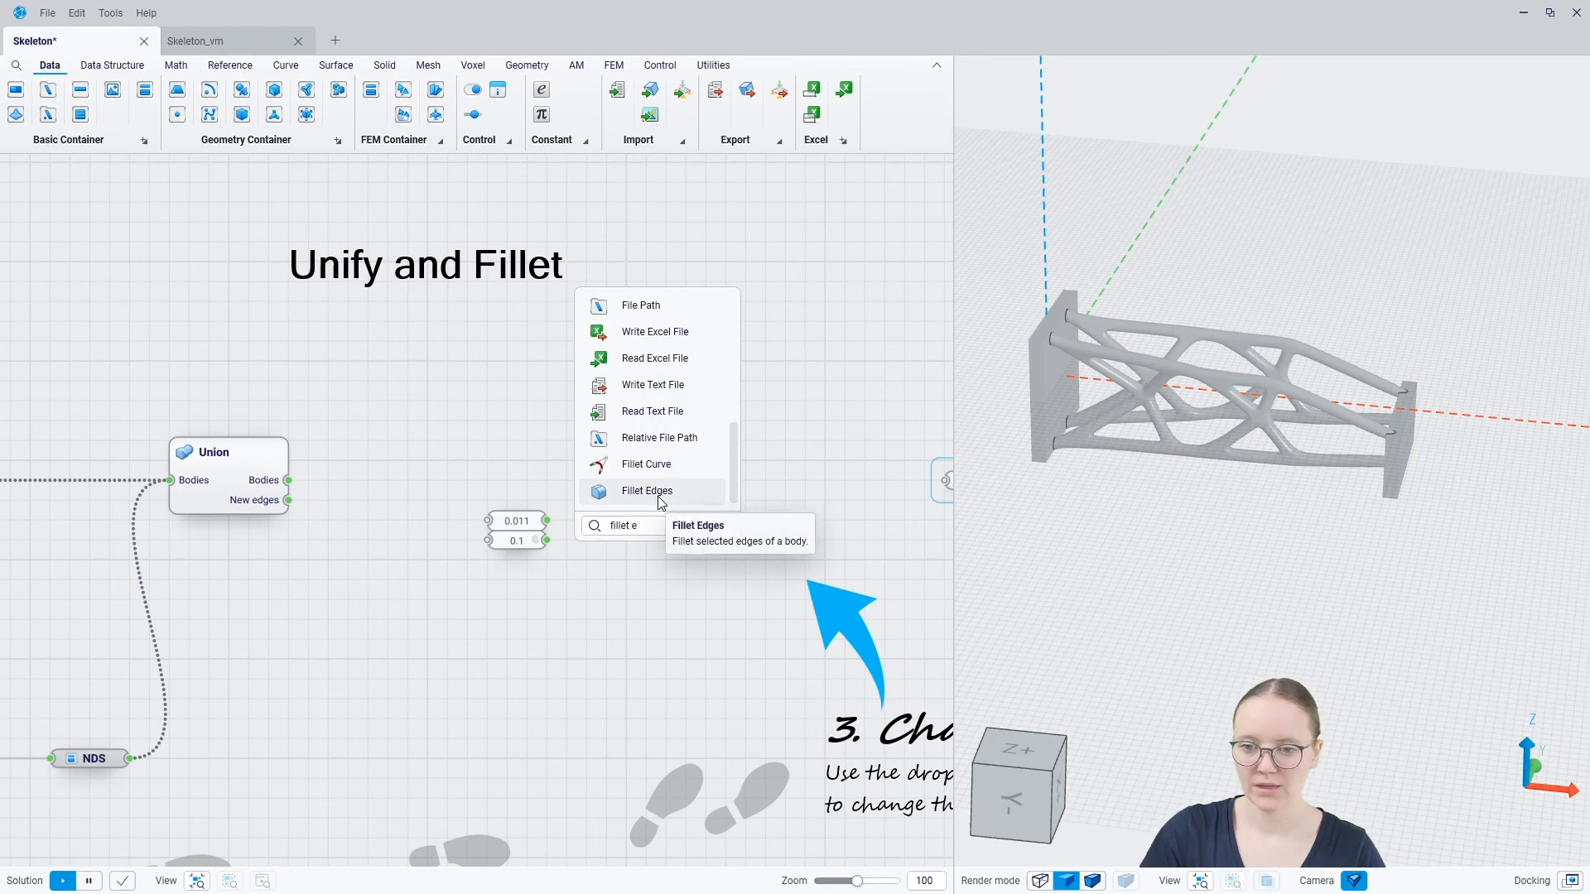
pyautogui.click(660, 496)
pyautogui.moveTo(657, 493); pyautogui.dragTo(687, 522)
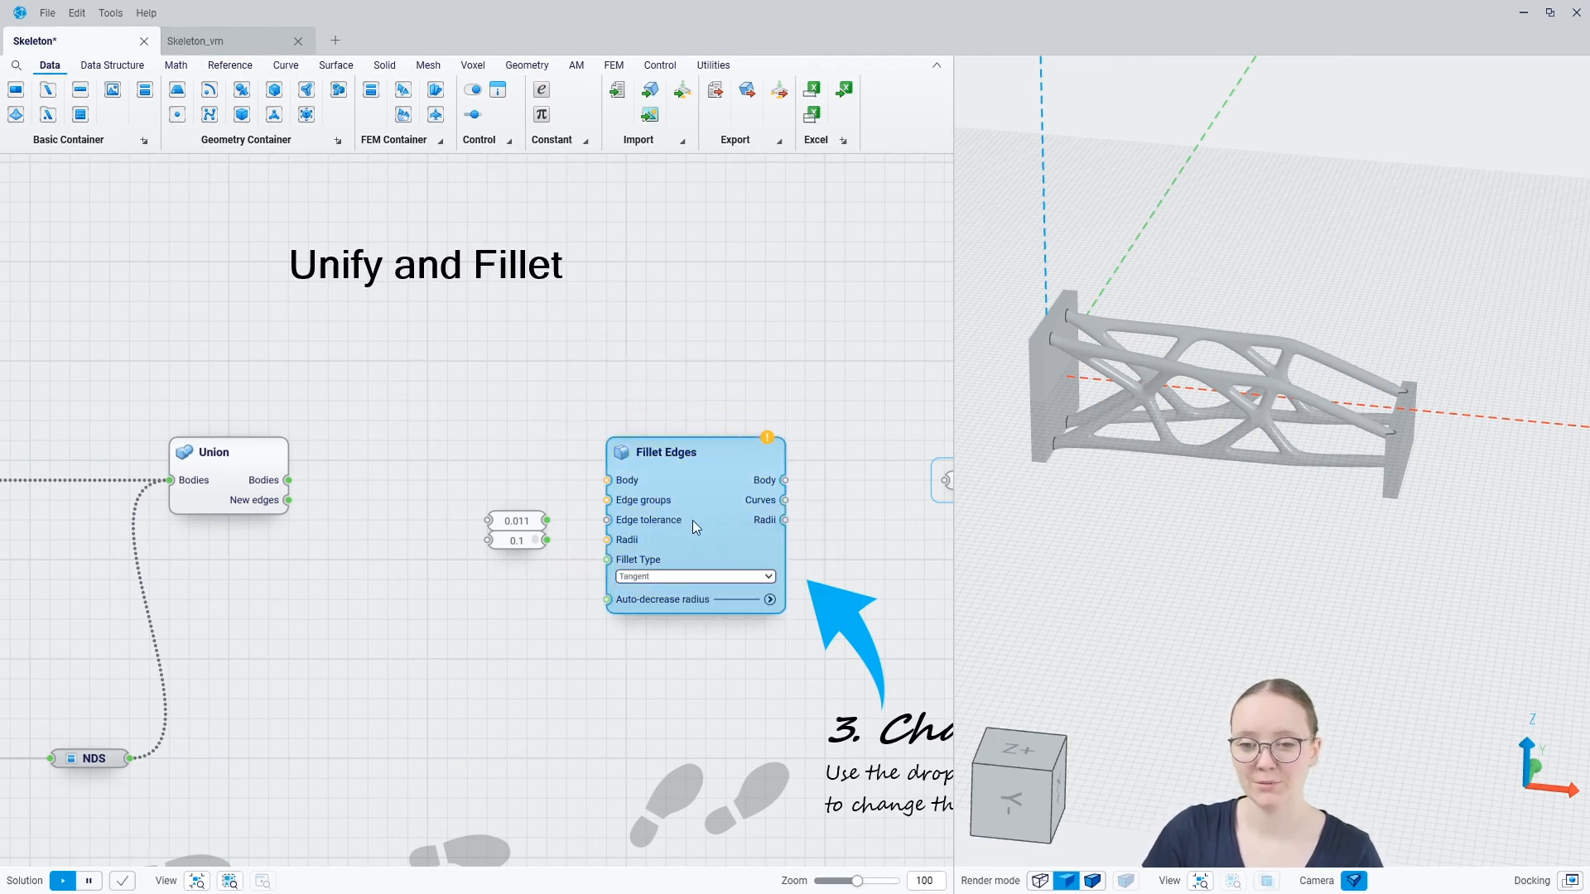
# Connect the Bodies output of Union to the Body input of Fillet Edges
pyautogui.moveTo(289, 480); pyautogui.dragTo(607, 500)
pyautogui.moveTo(724, 517); pyautogui.dragTo(728, 495)
pyautogui.click(388, 533)
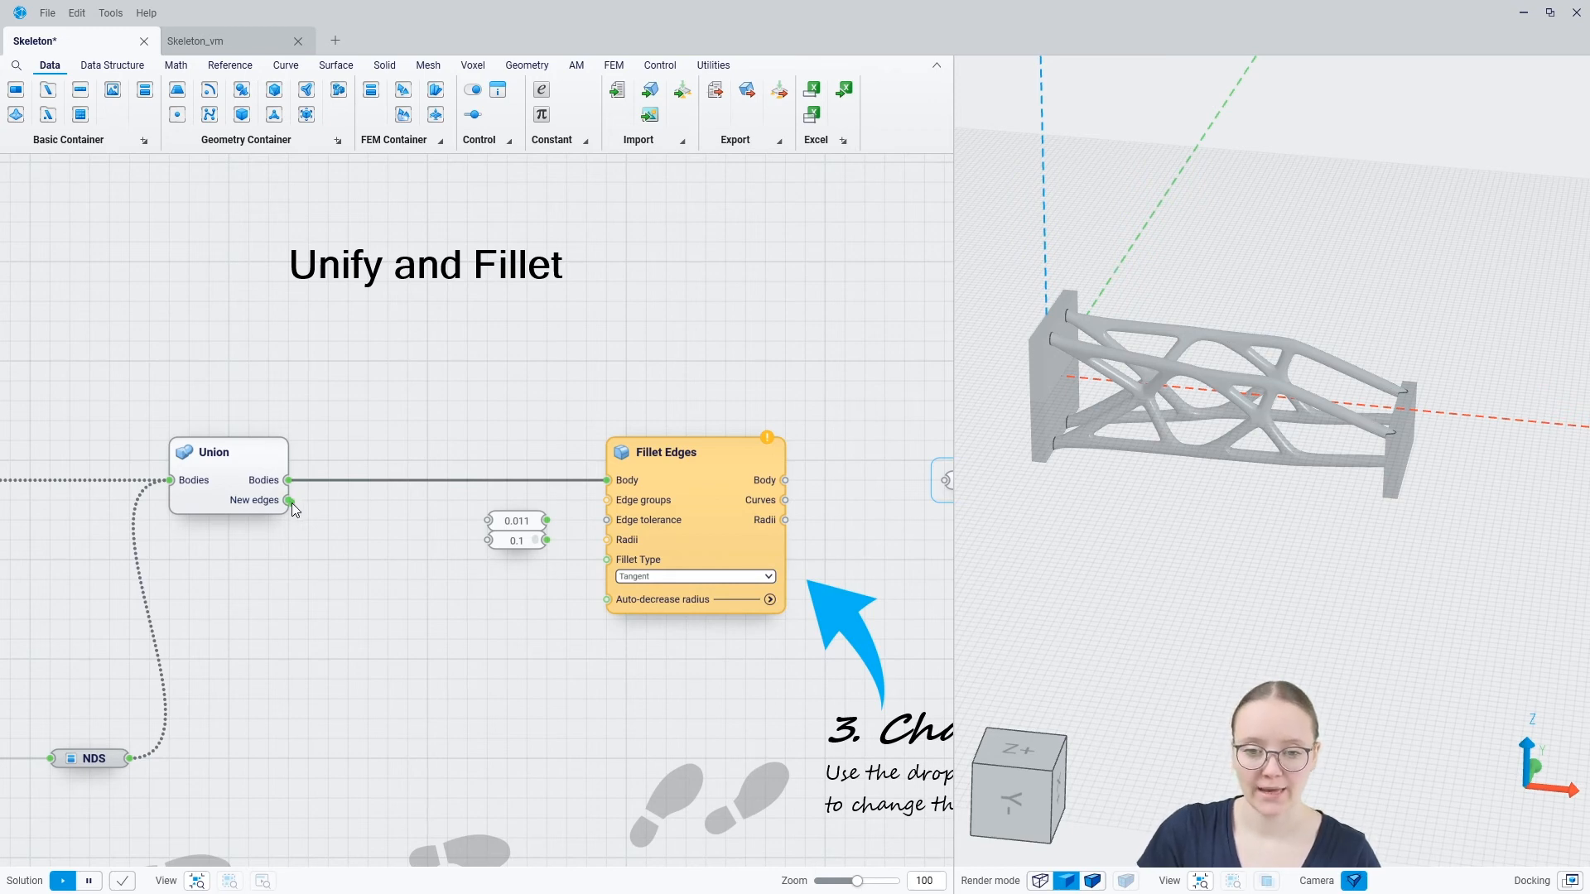
# Add a Curve container to the New edges output of Union and highlight its curves in the 3D view
pyautogui.moveTo(290, 501); pyautogui.dragTo(344, 503)
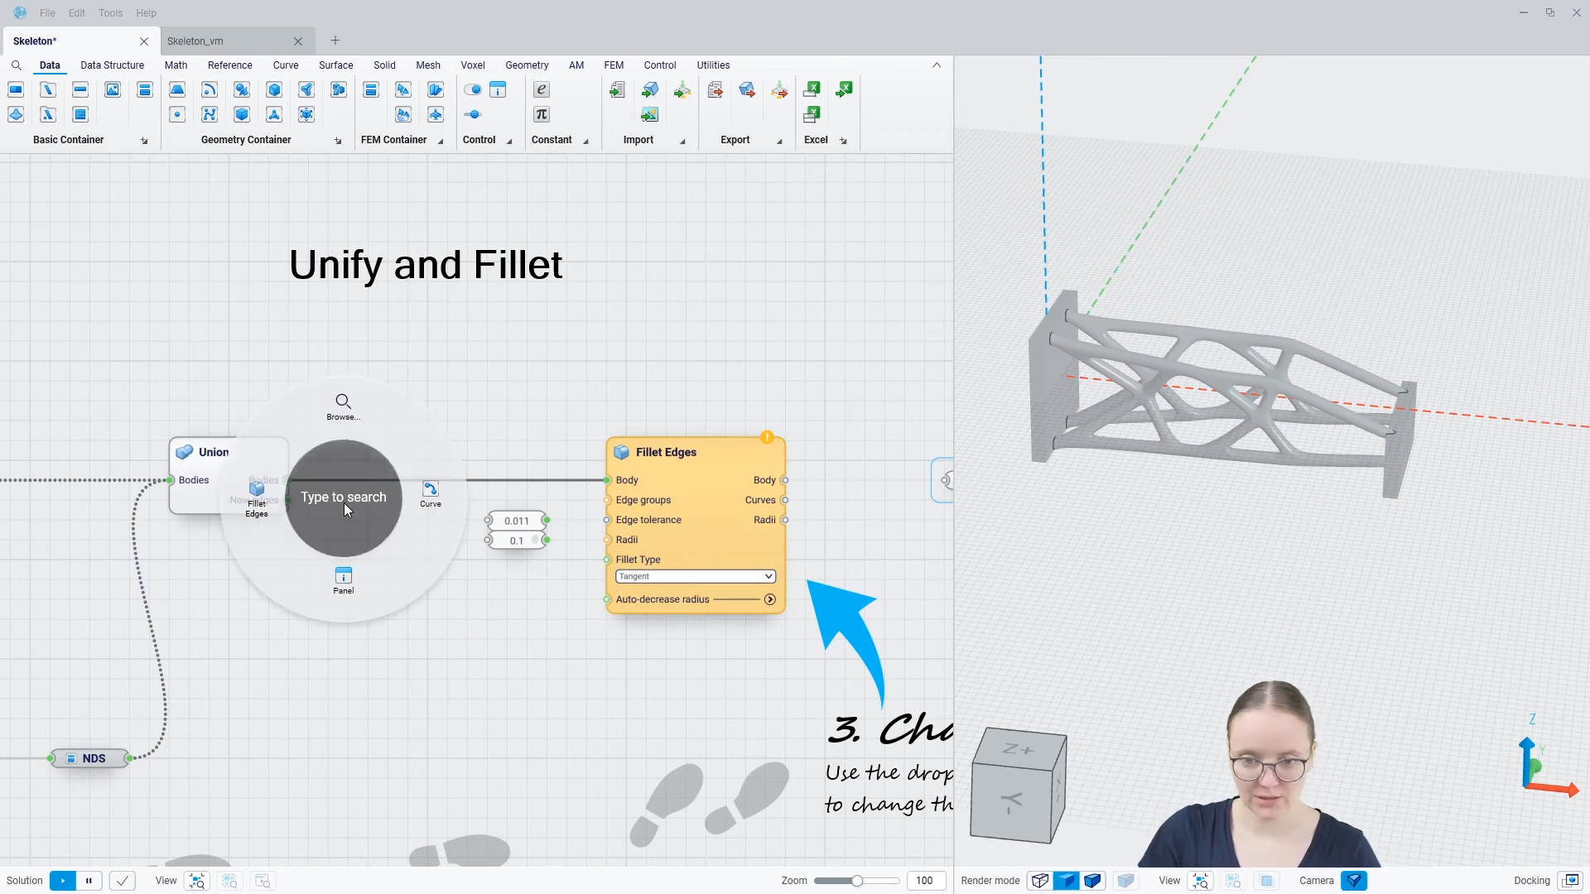
pyautogui.click(430, 492)
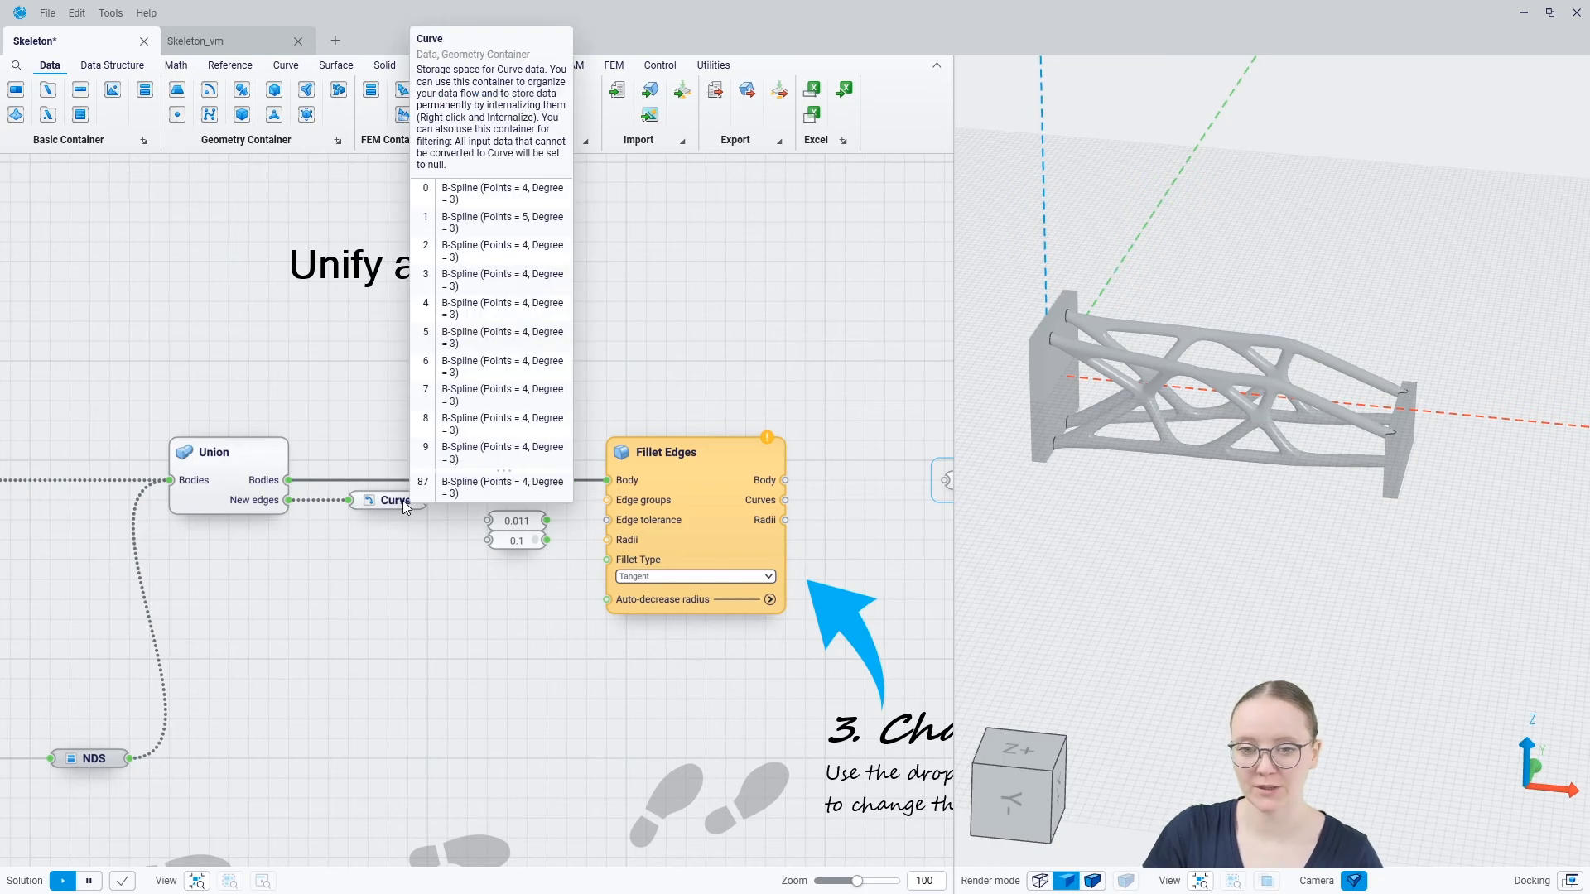
pyautogui.click(405, 509)
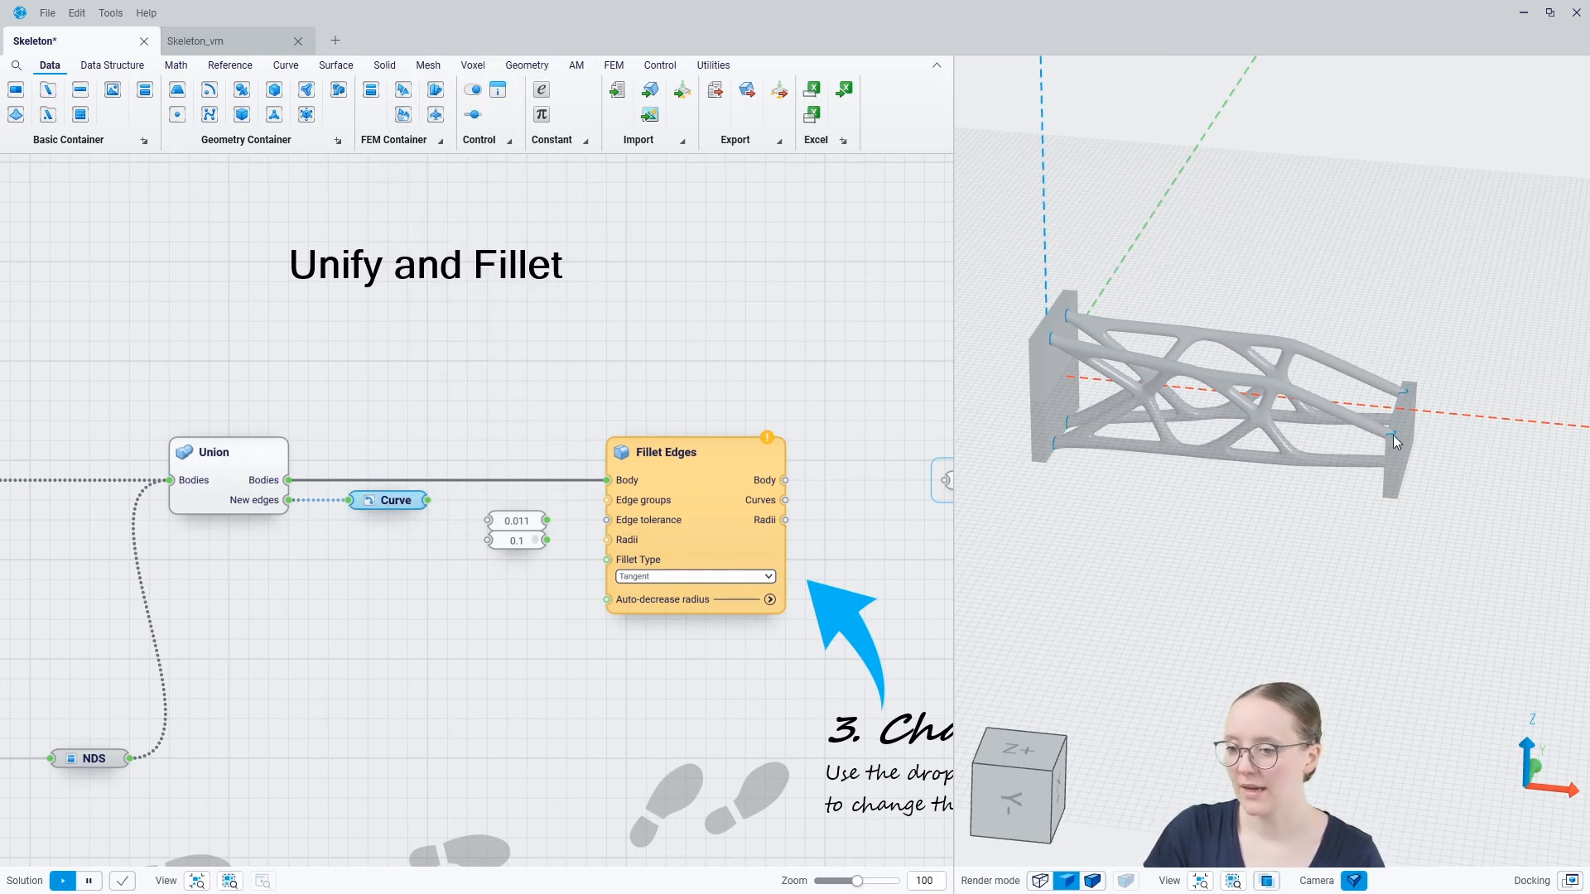
# Examine the highlighted new edges where the rods meet both end plates
pyautogui.scroll(8, 1393, 433)
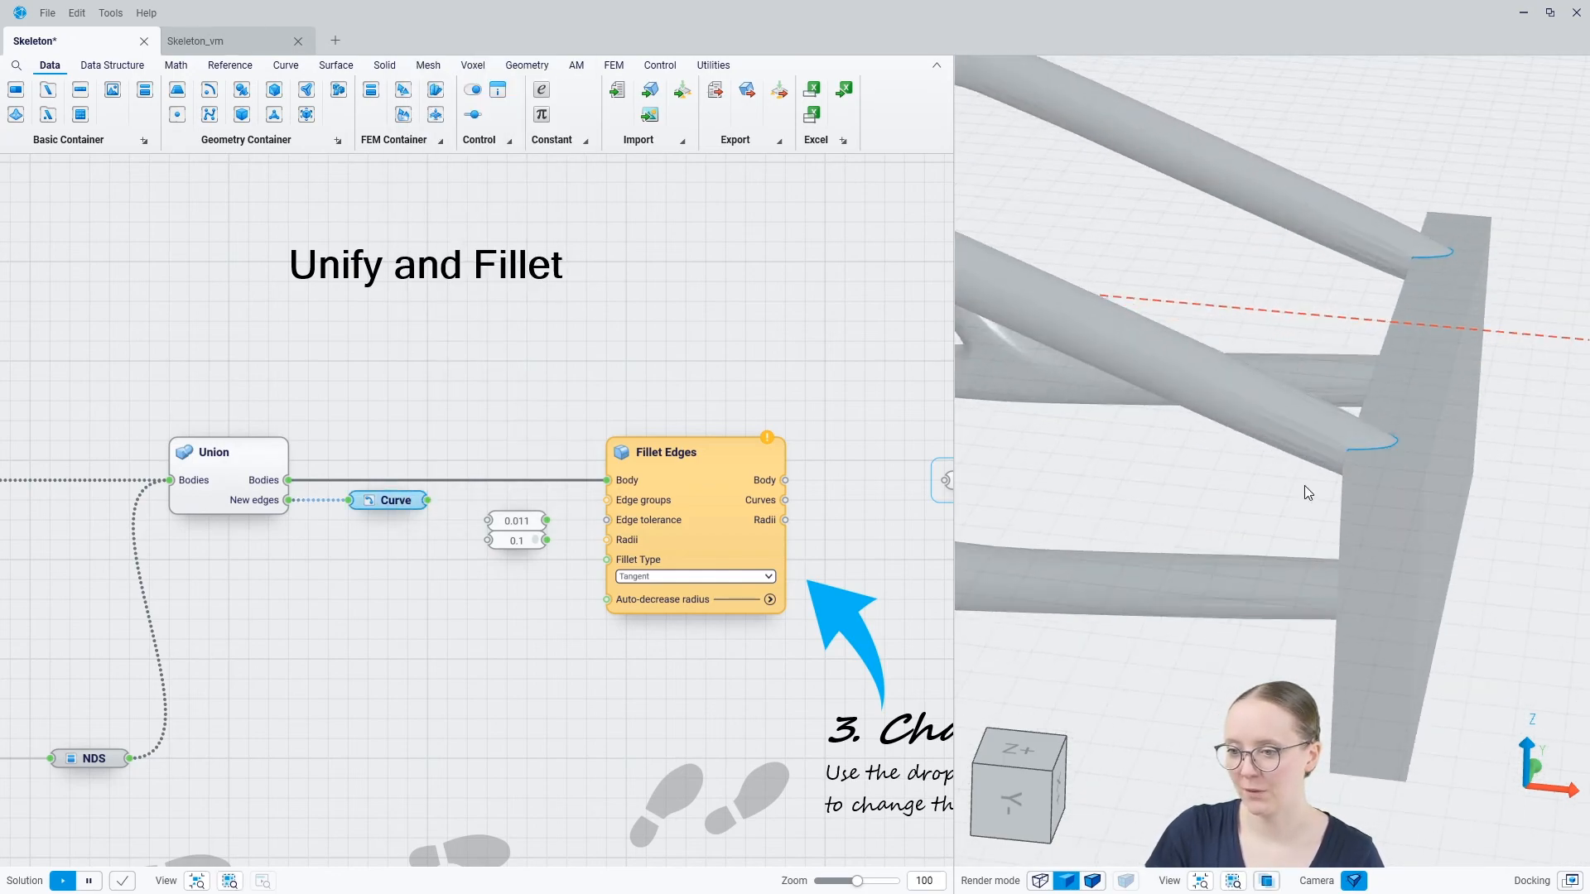
pyautogui.moveTo(1304, 486)
pyautogui.mouseDown(button='middle')
pyautogui.moveTo(1379, 470)
pyautogui.moveTo(1285, 459)
pyautogui.mouseUp(button='middle')
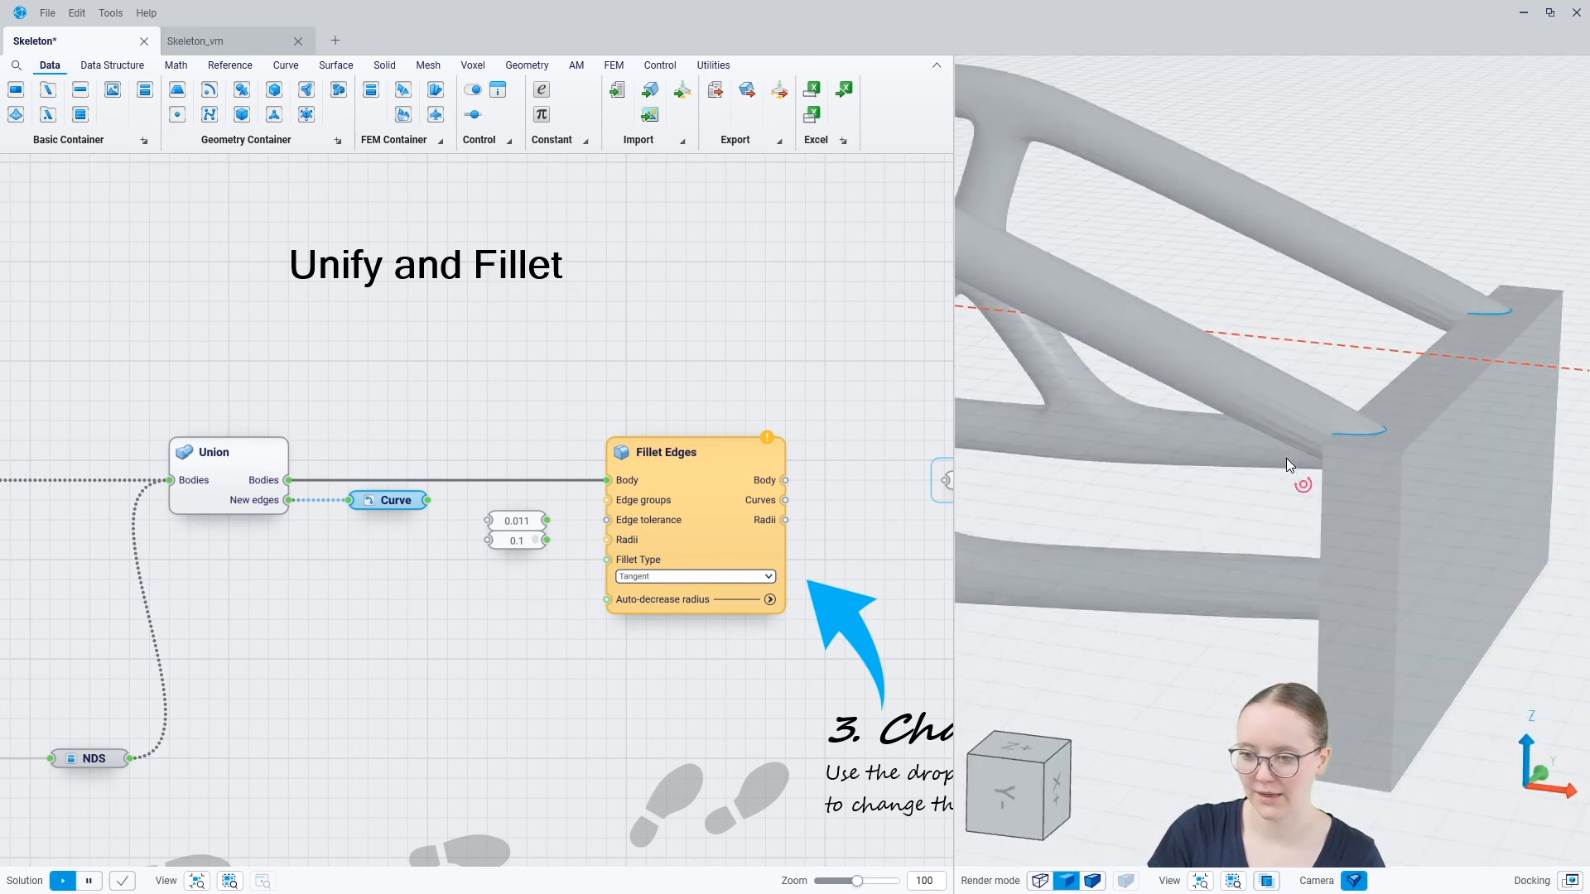
pyautogui.scroll(-10, 1419, 464)
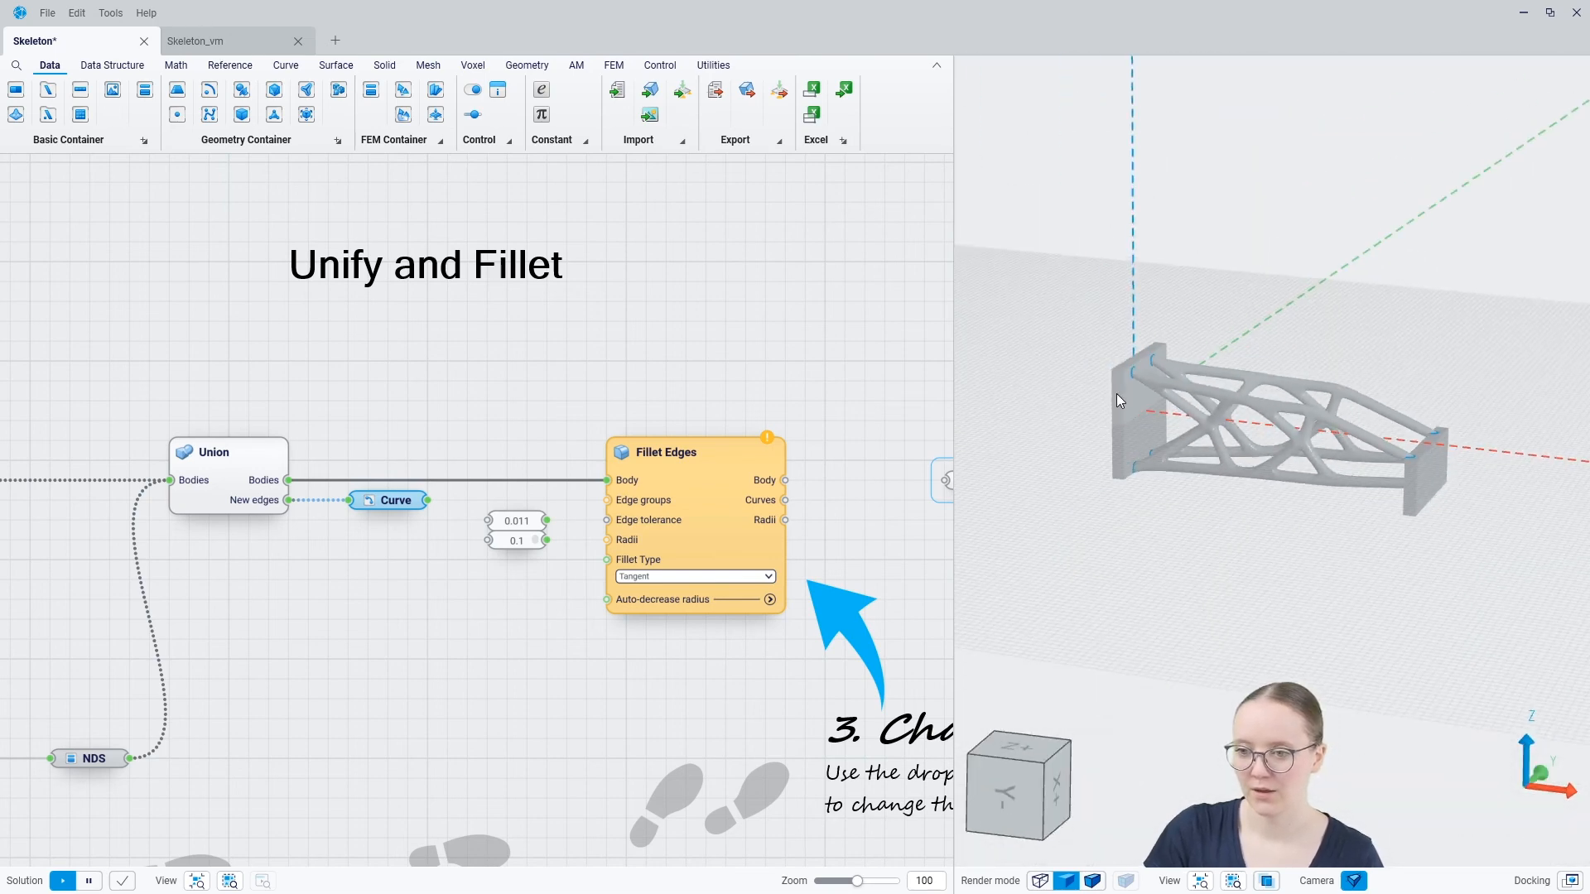
pyautogui.scroll(4, 1116, 395)
pyautogui.scroll(-3, 1149, 346)
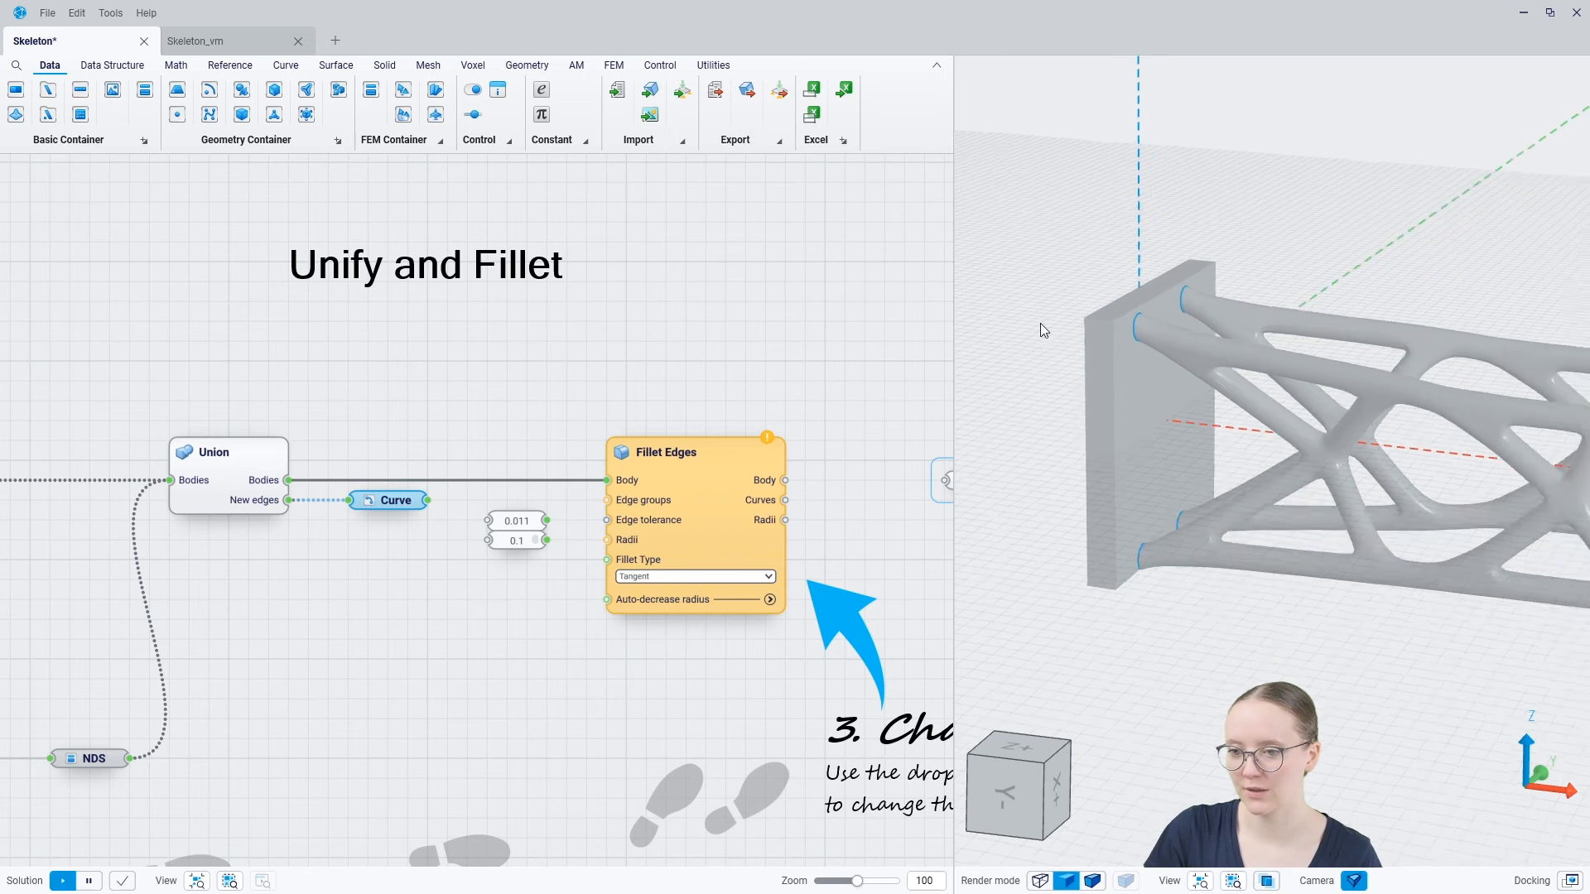
pyautogui.scroll(2, 1041, 323)
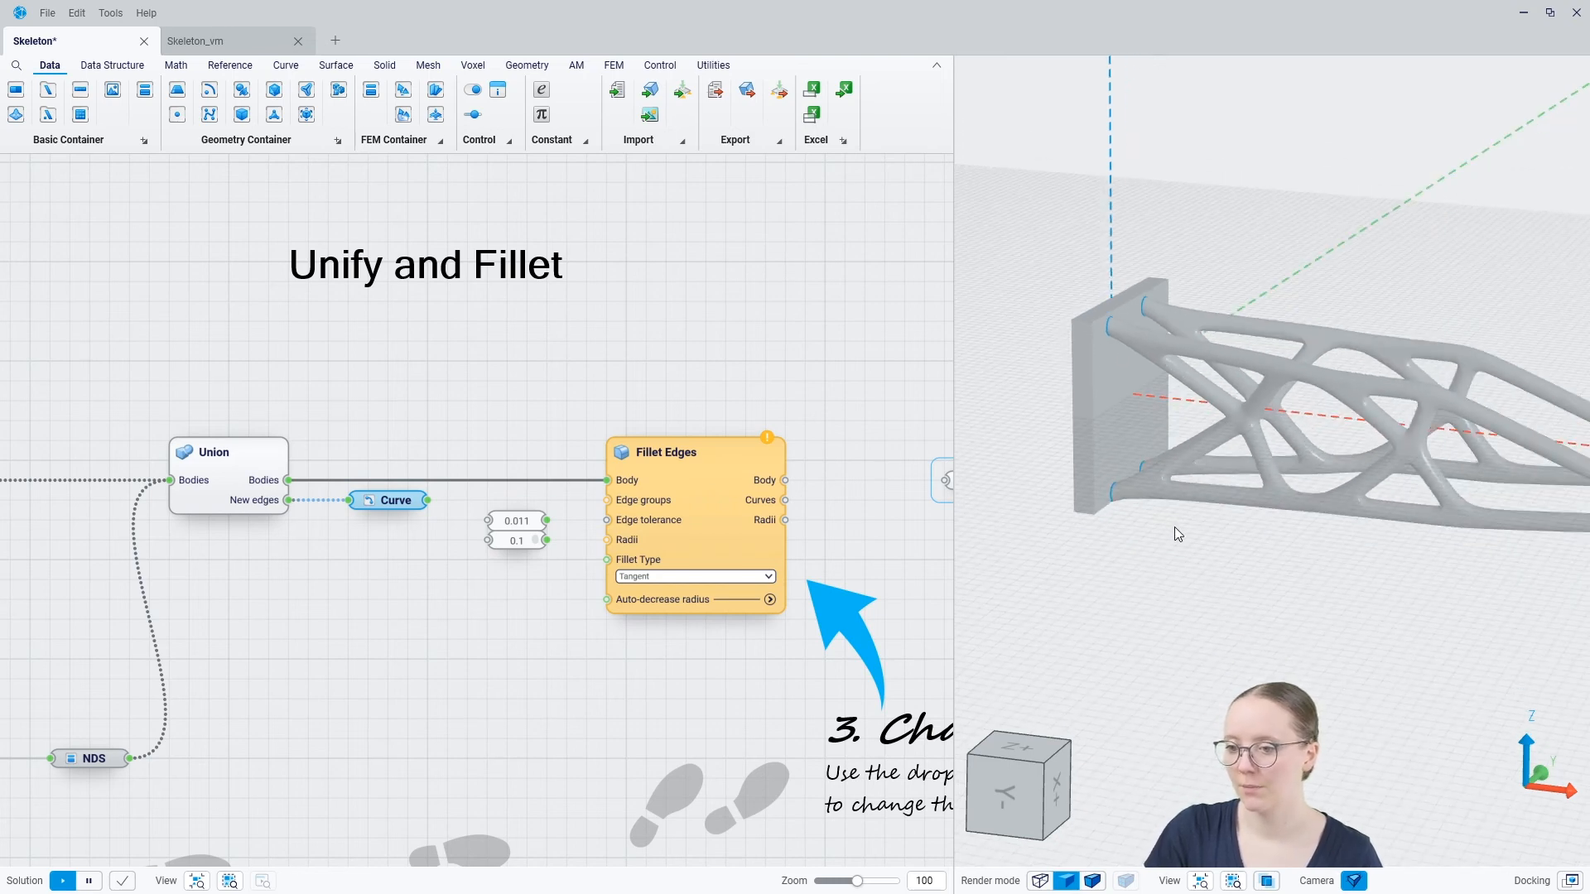
pyautogui.moveTo(1175, 527); pyautogui.dragTo(1196, 563, button='middle')
pyautogui.scroll(-4, 1104, 401)
pyautogui.scroll(2, 1142, 381)
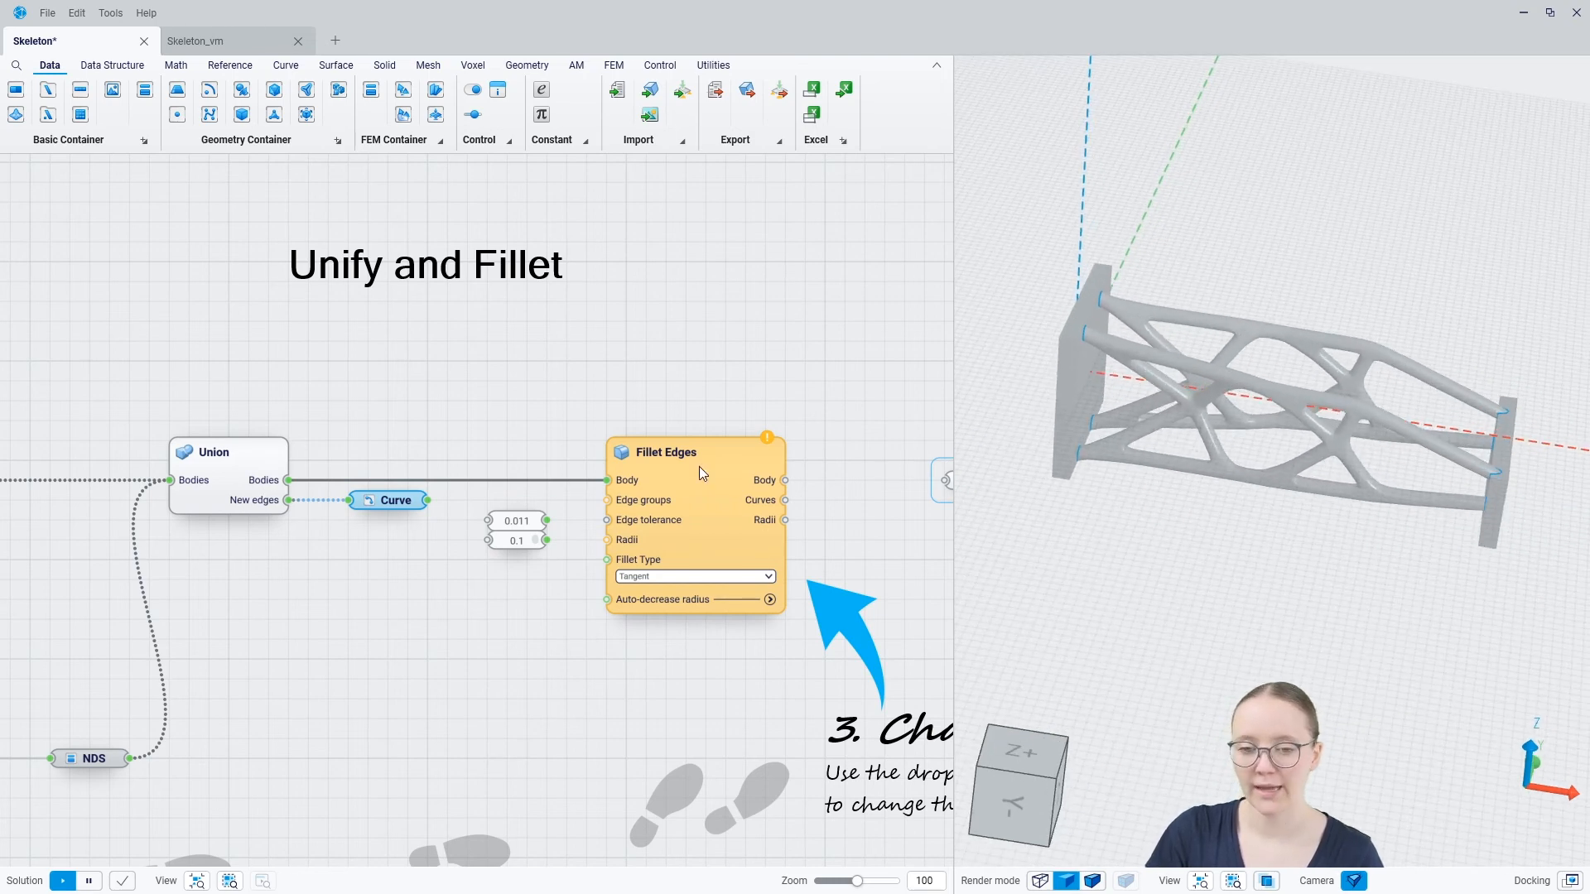
# Feed Fillet Edges with the new-edge curves as Edge groups, 0.011 as Edge tolerance and 0.1 as Radii
pyautogui.moveTo(428, 501); pyautogui.dragTo(602, 502)
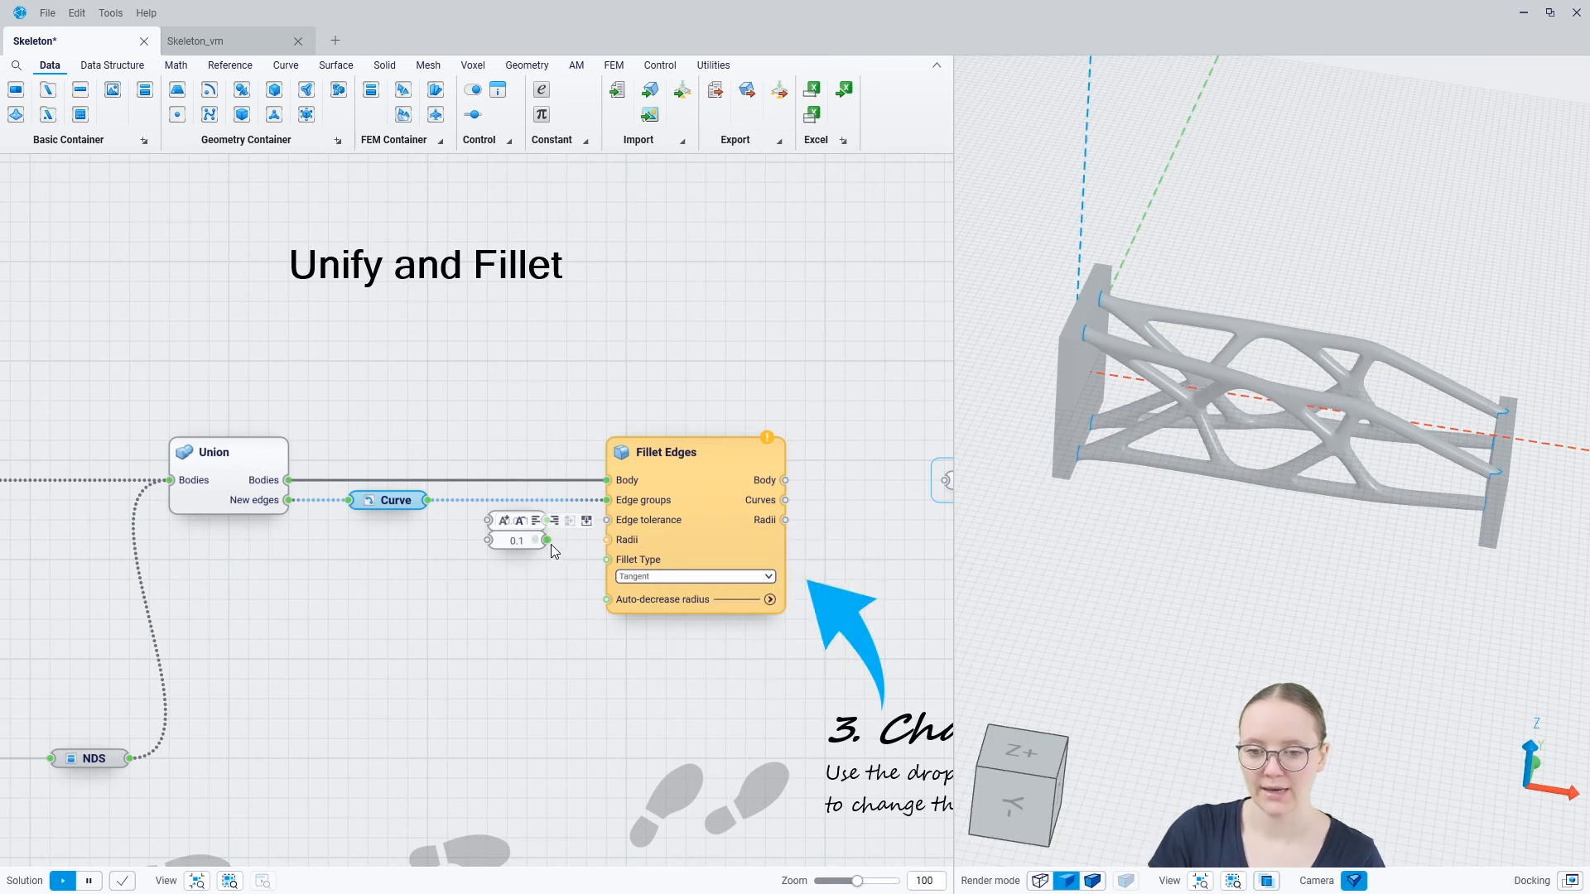
pyautogui.moveTo(547, 540); pyautogui.dragTo(609, 522)
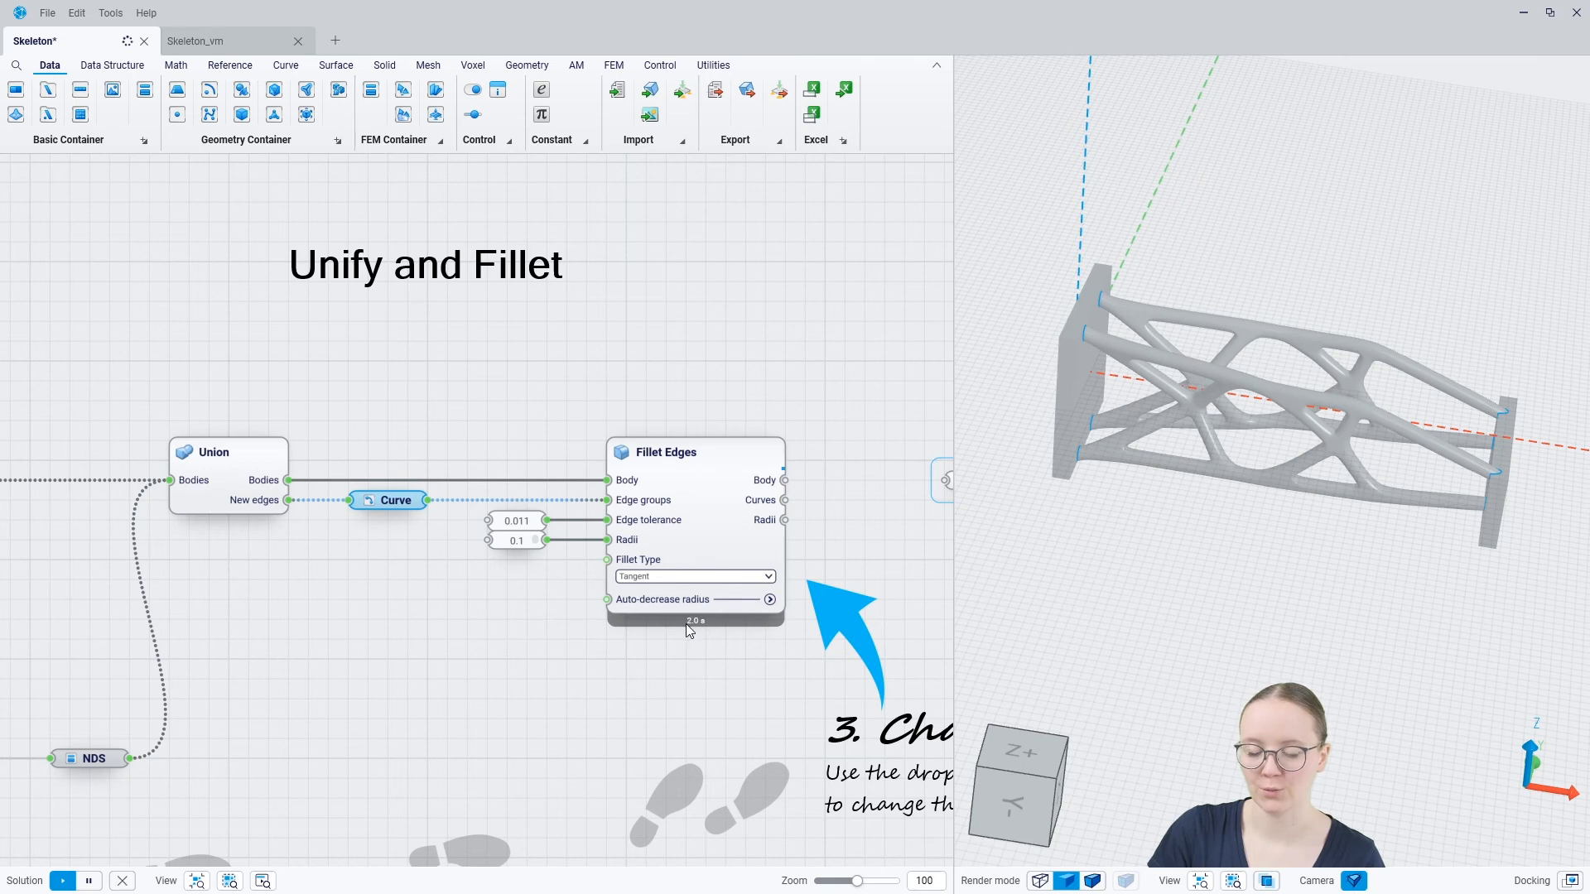
# Set the Fillet Type of Fillet Edges to Chamfer and clear the selection
pyautogui.click(652, 577)
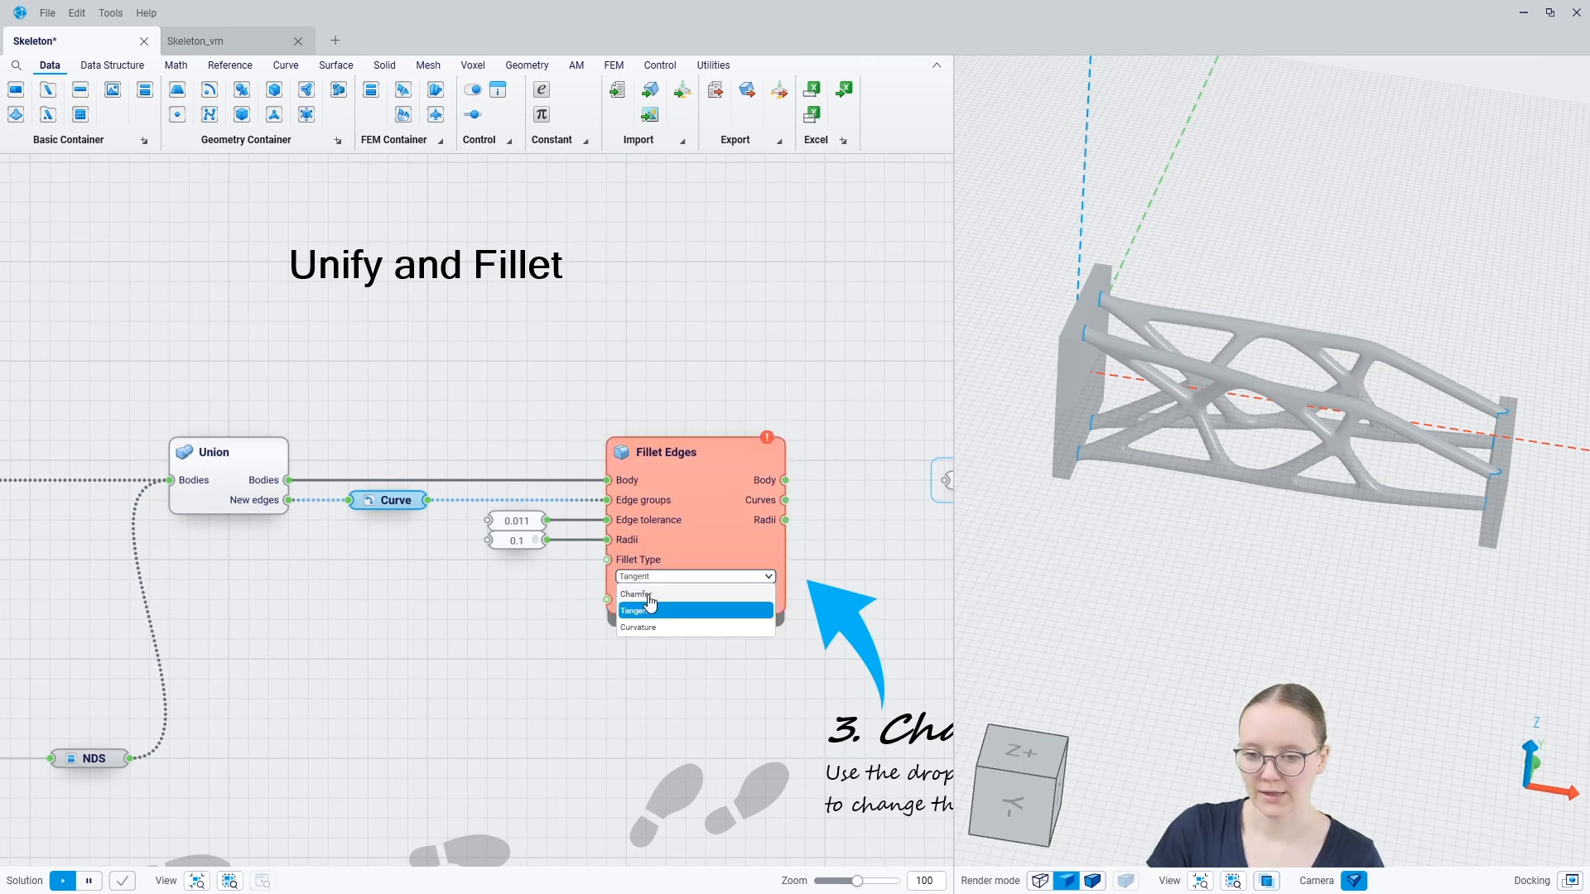
pyautogui.click(649, 595)
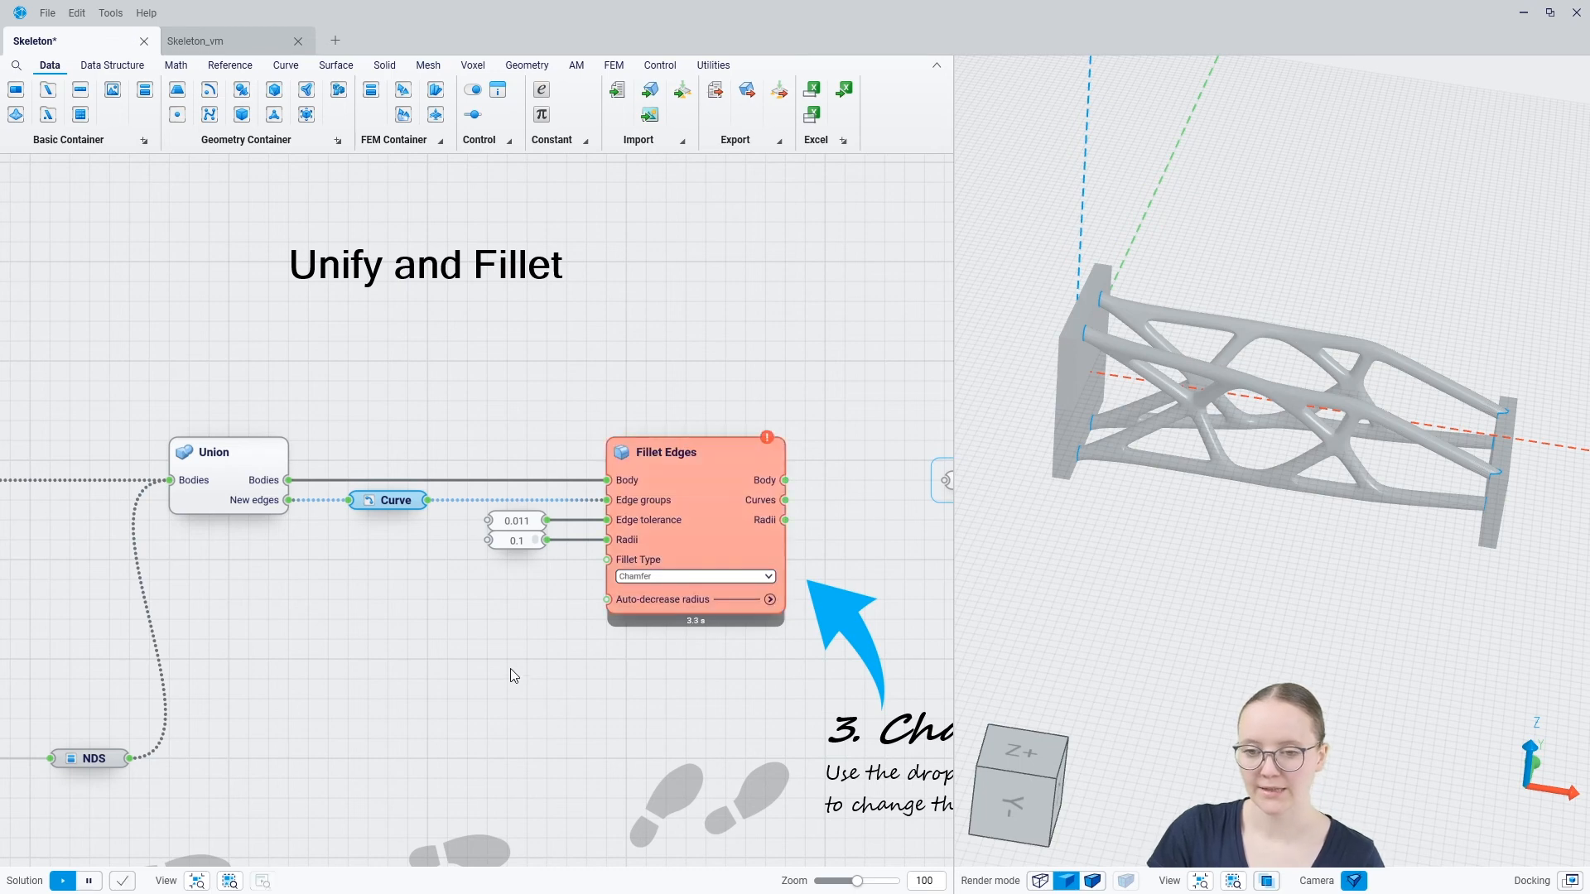
pyautogui.click(600, 689)
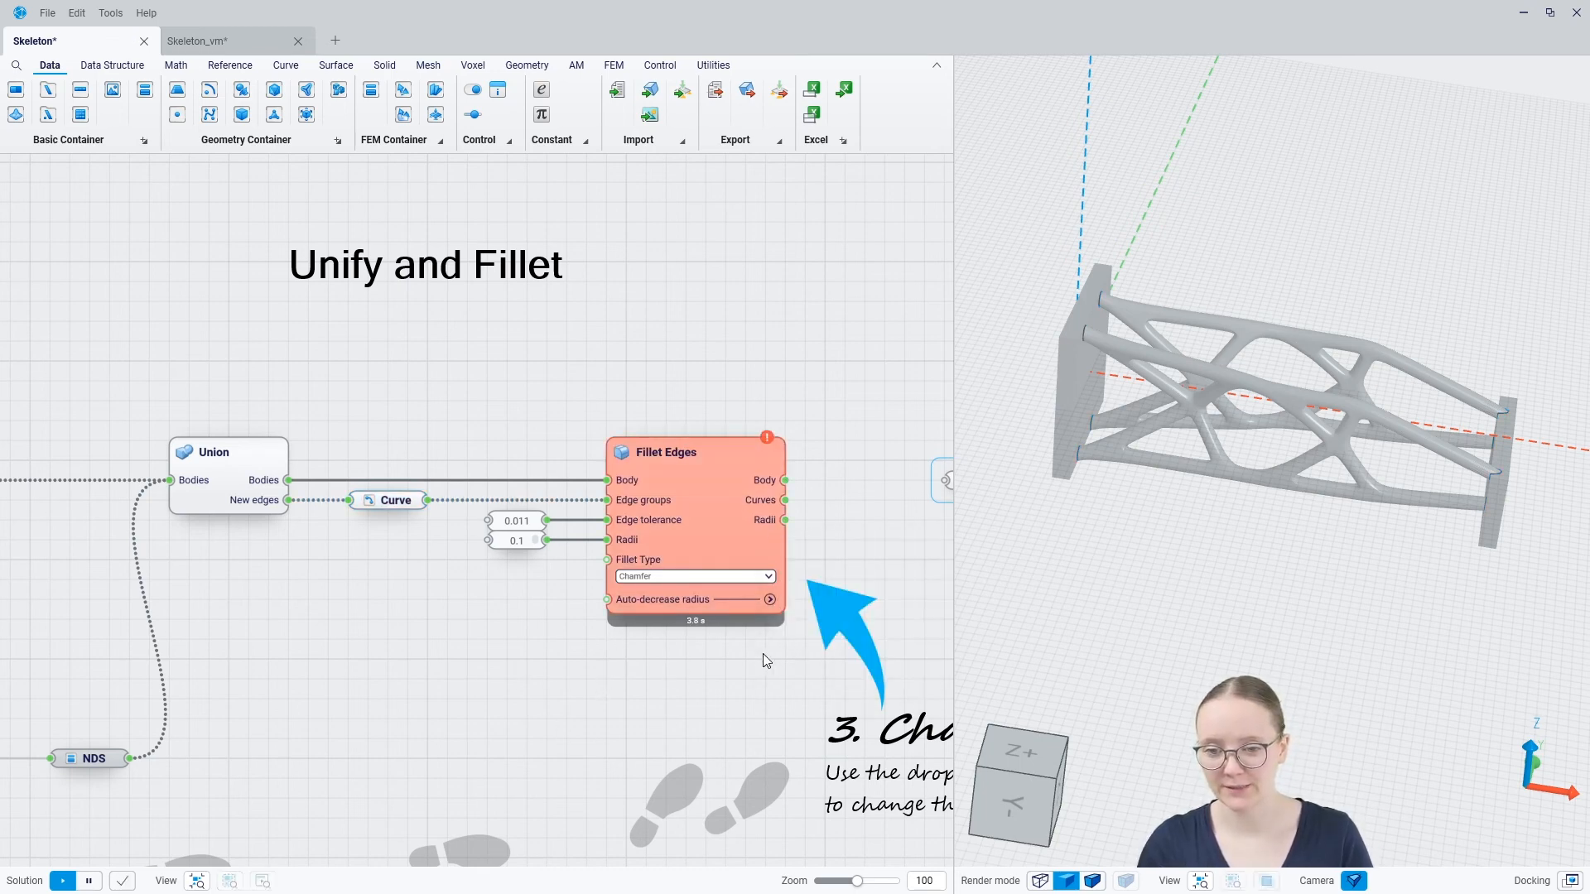
# Expand the Auto-decrease radius options of Fillet Edges and set Number of attempts to 6
pyautogui.click(768, 600)
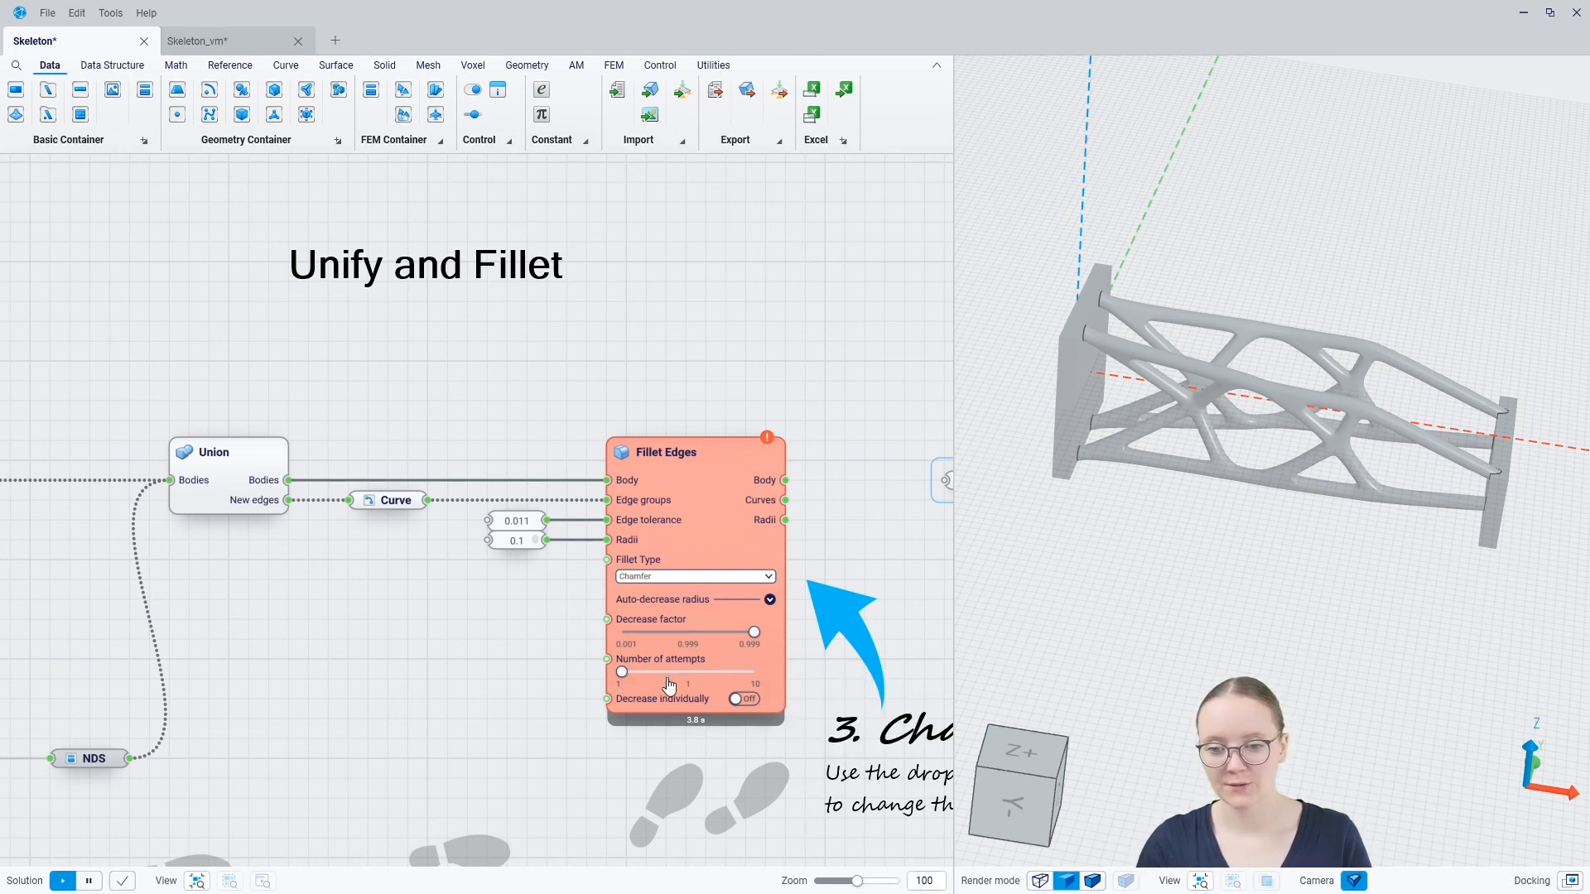
pyautogui.moveTo(623, 680); pyautogui.dragTo(698, 721)
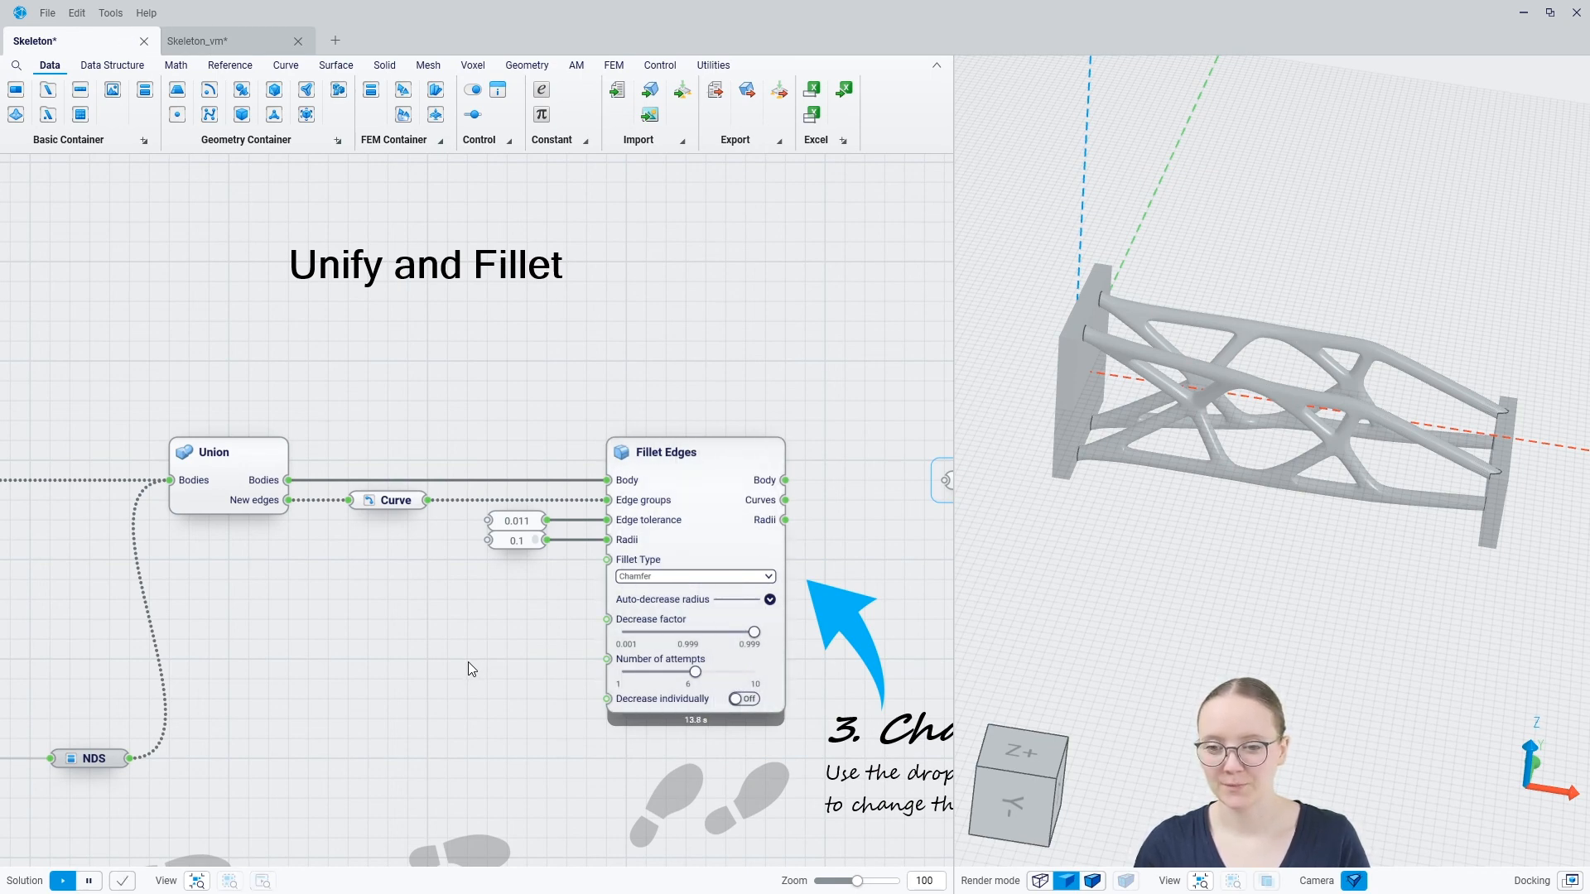
# Hide the Union body in the 3D view and inspect the chamfered joint between a rod and the end plate
pyautogui.click(255, 469)
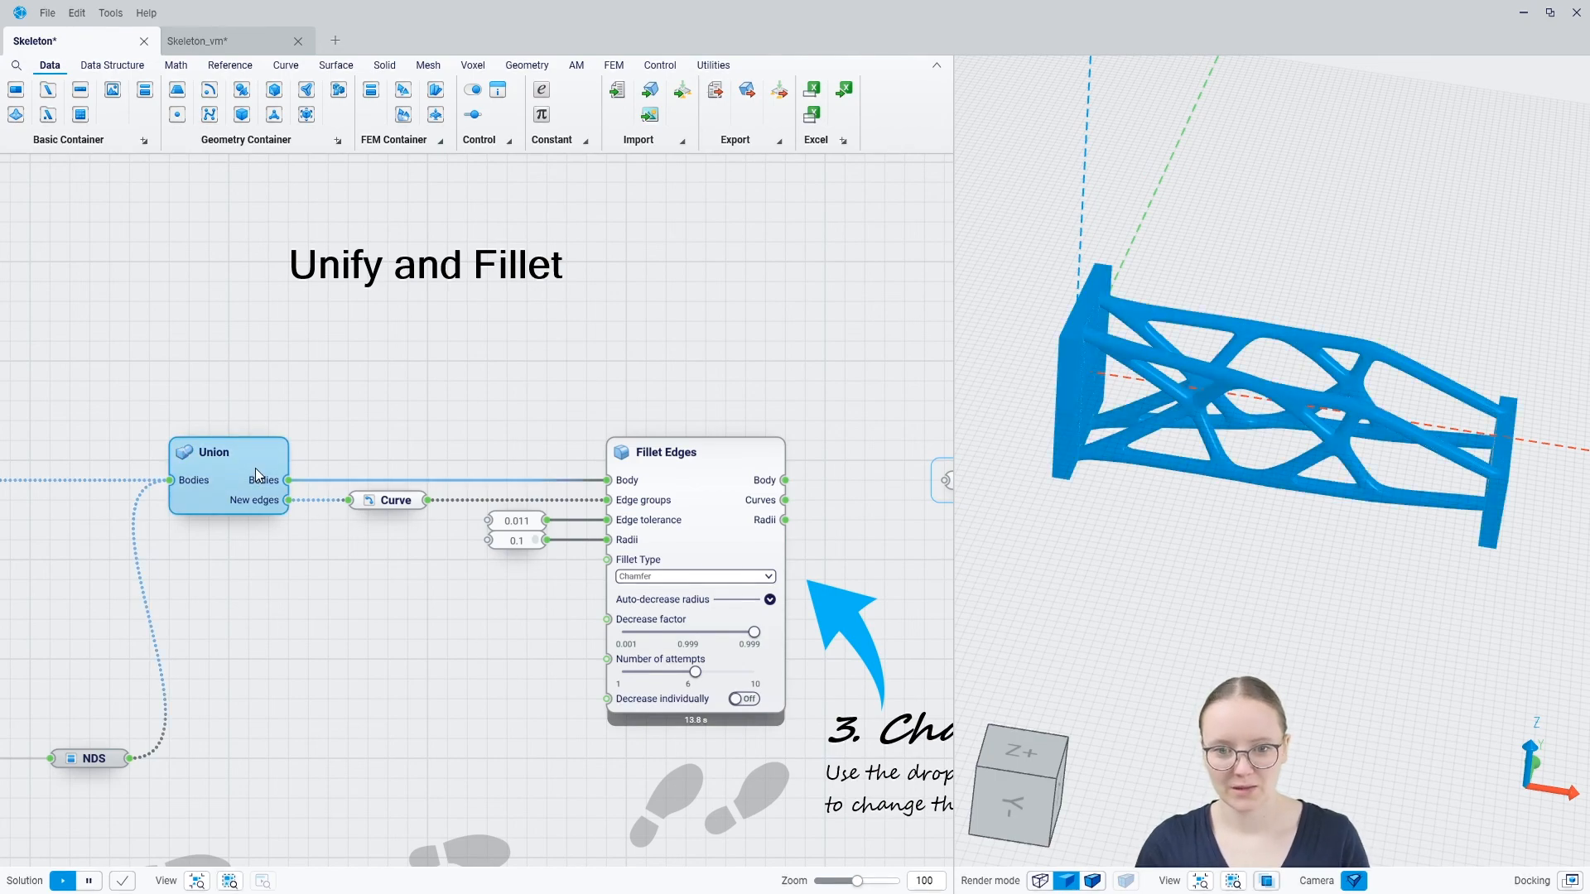
pyautogui.click(710, 513)
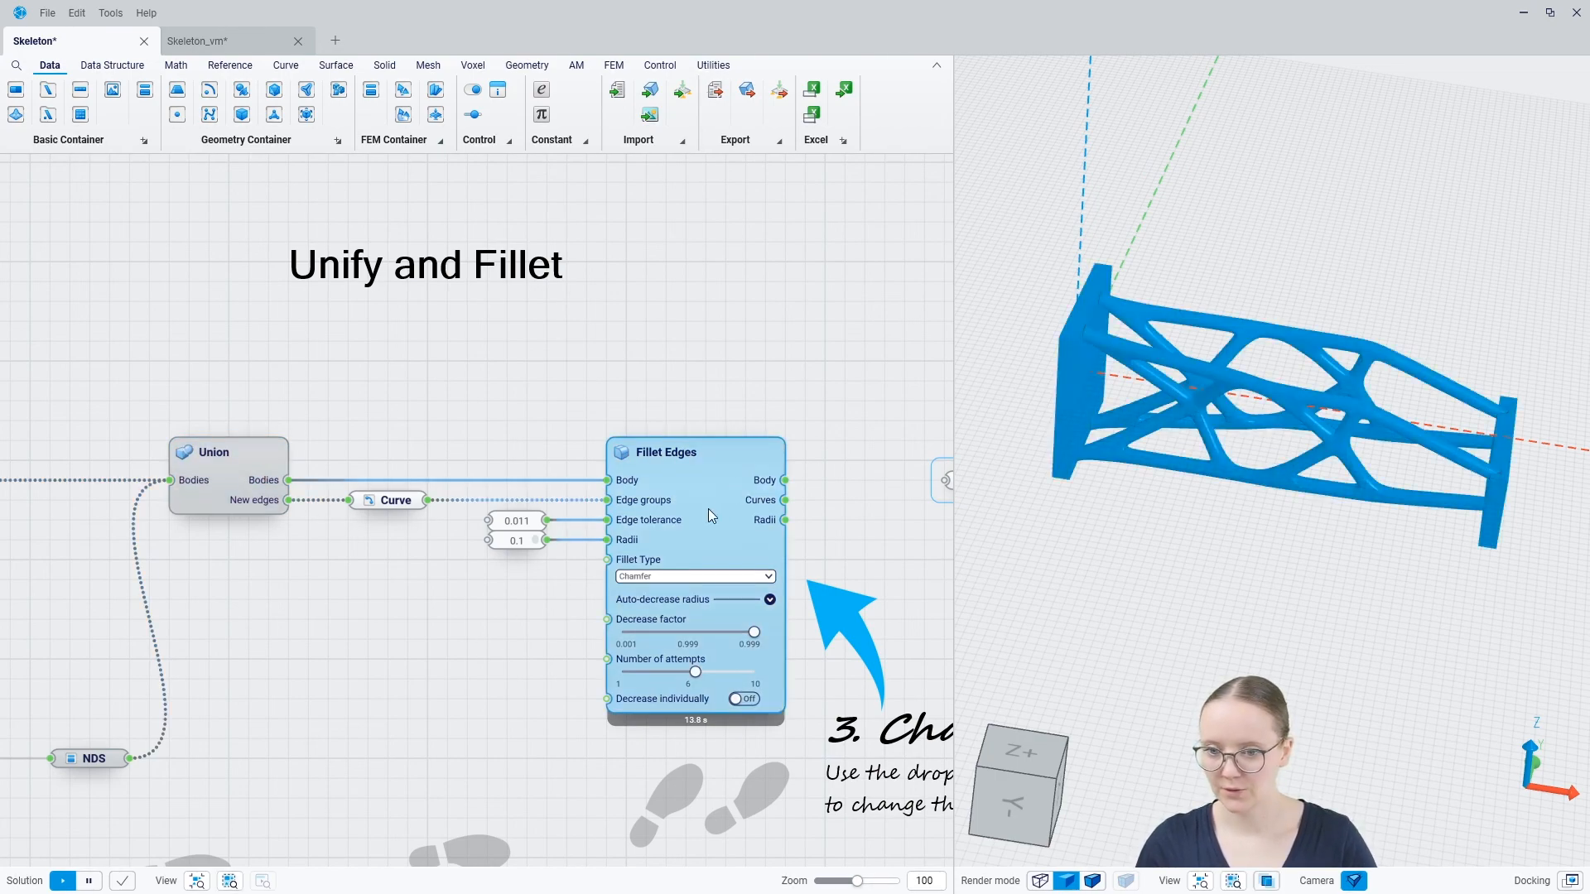
pyautogui.click(803, 375)
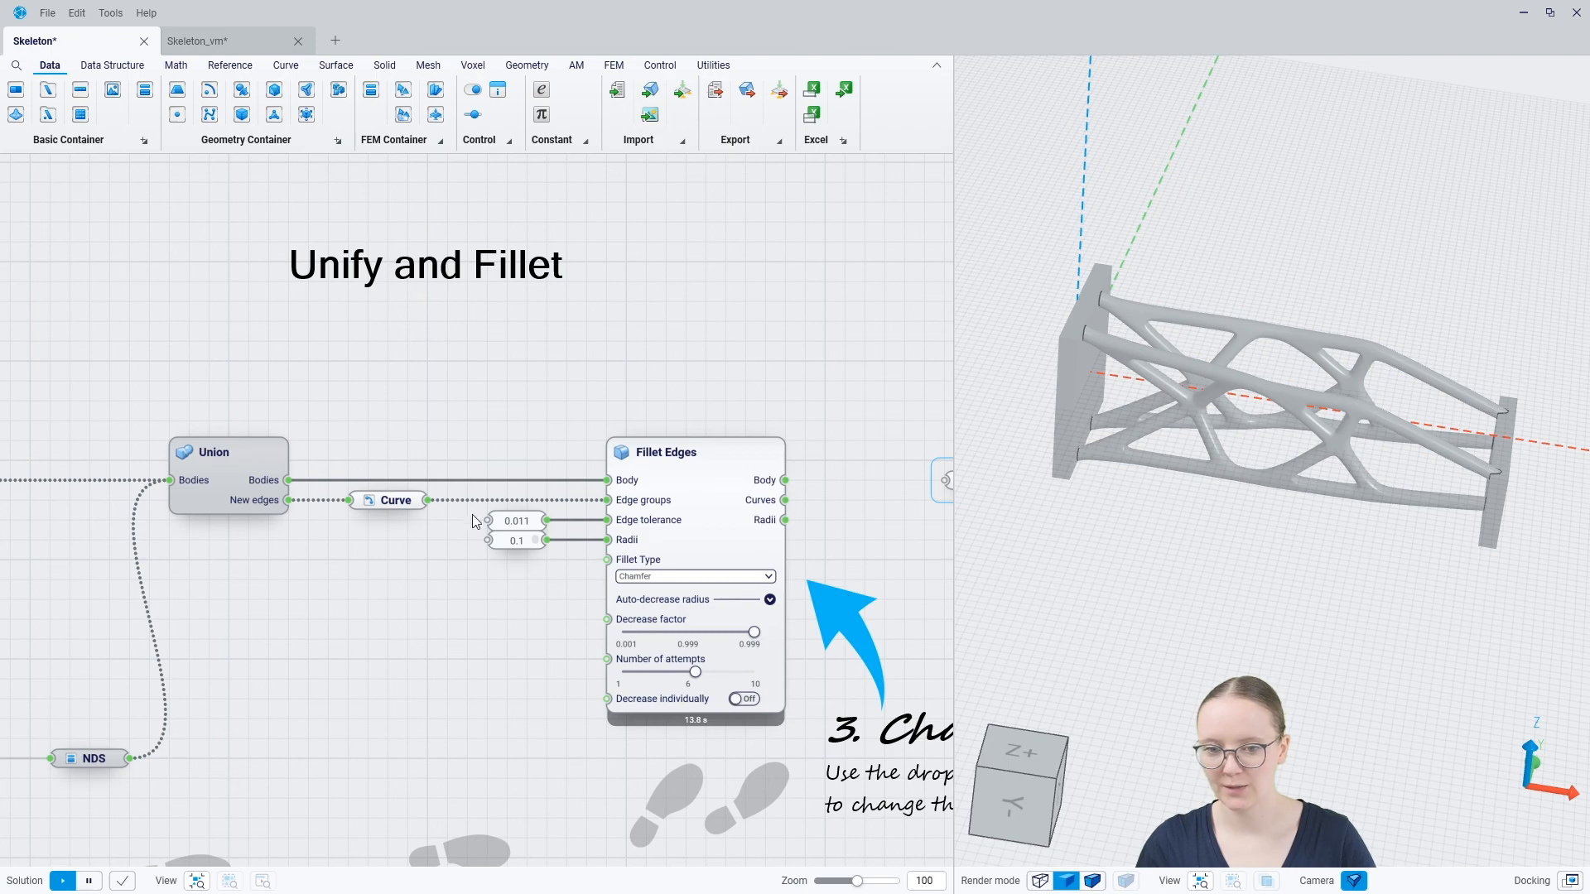
pyautogui.scroll(8, 1077, 339)
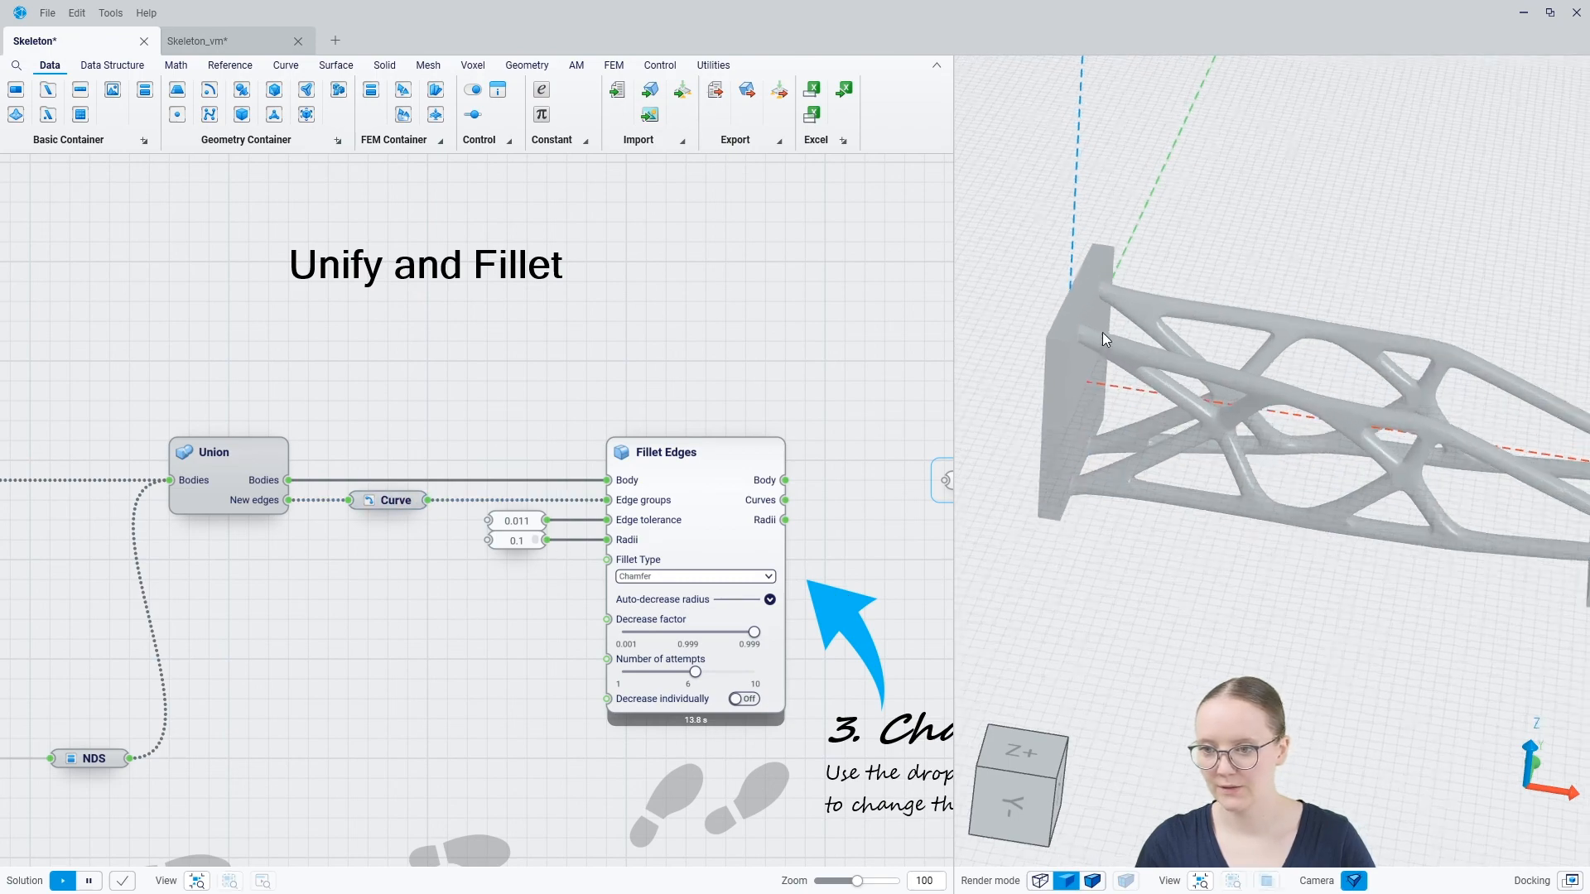
pyautogui.scroll(6, 1043, 347)
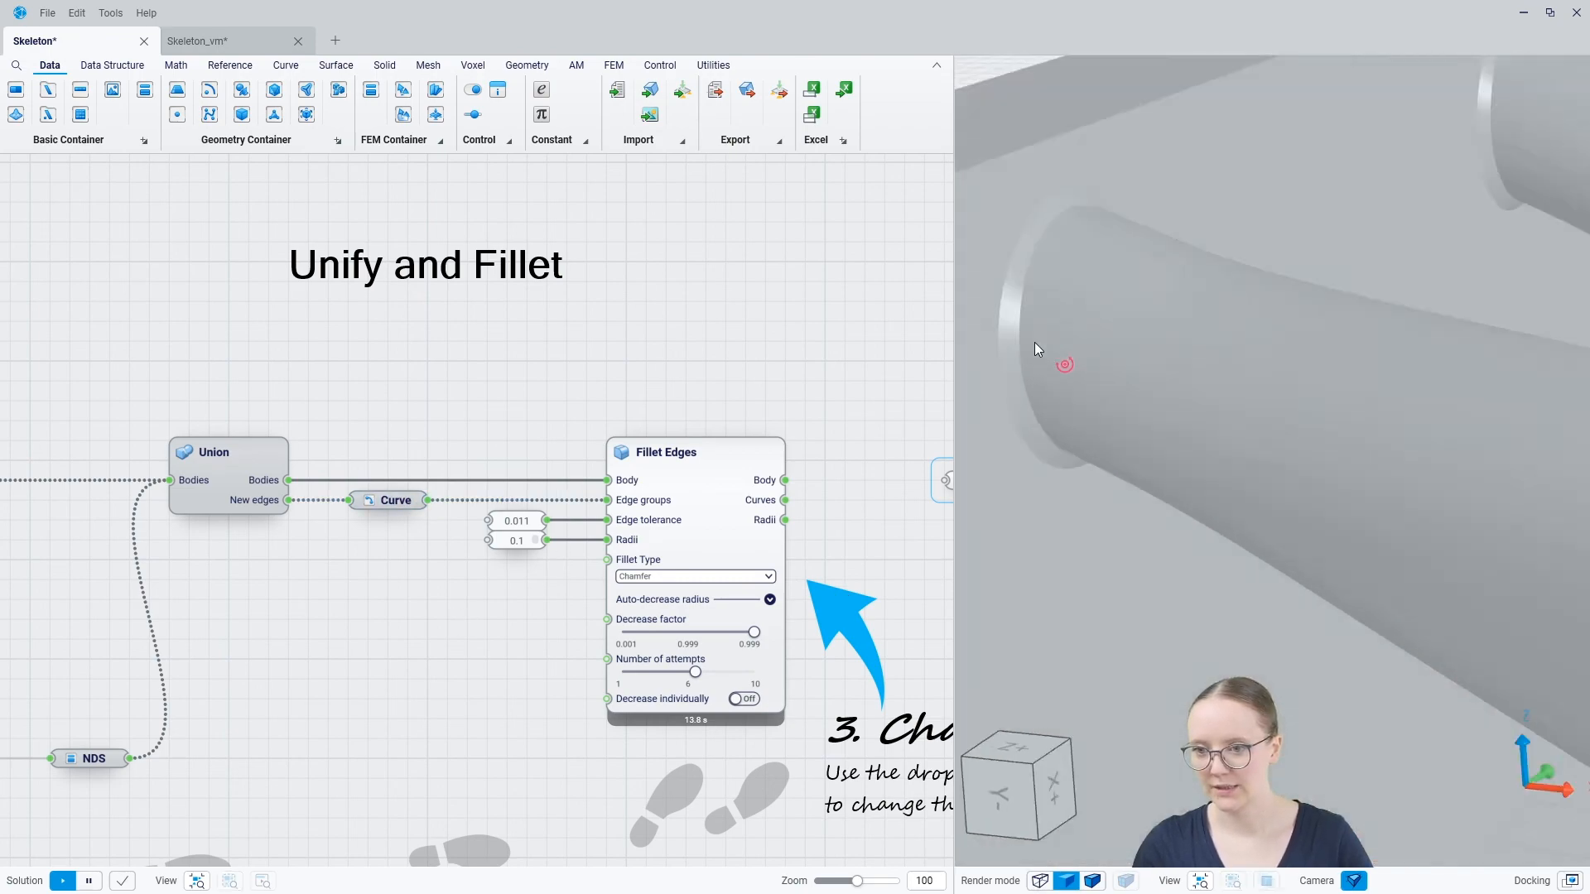
pyautogui.moveTo(1032, 353); pyautogui.dragTo(1090, 389, button='middle')
pyautogui.scroll(-8, 1090, 389)
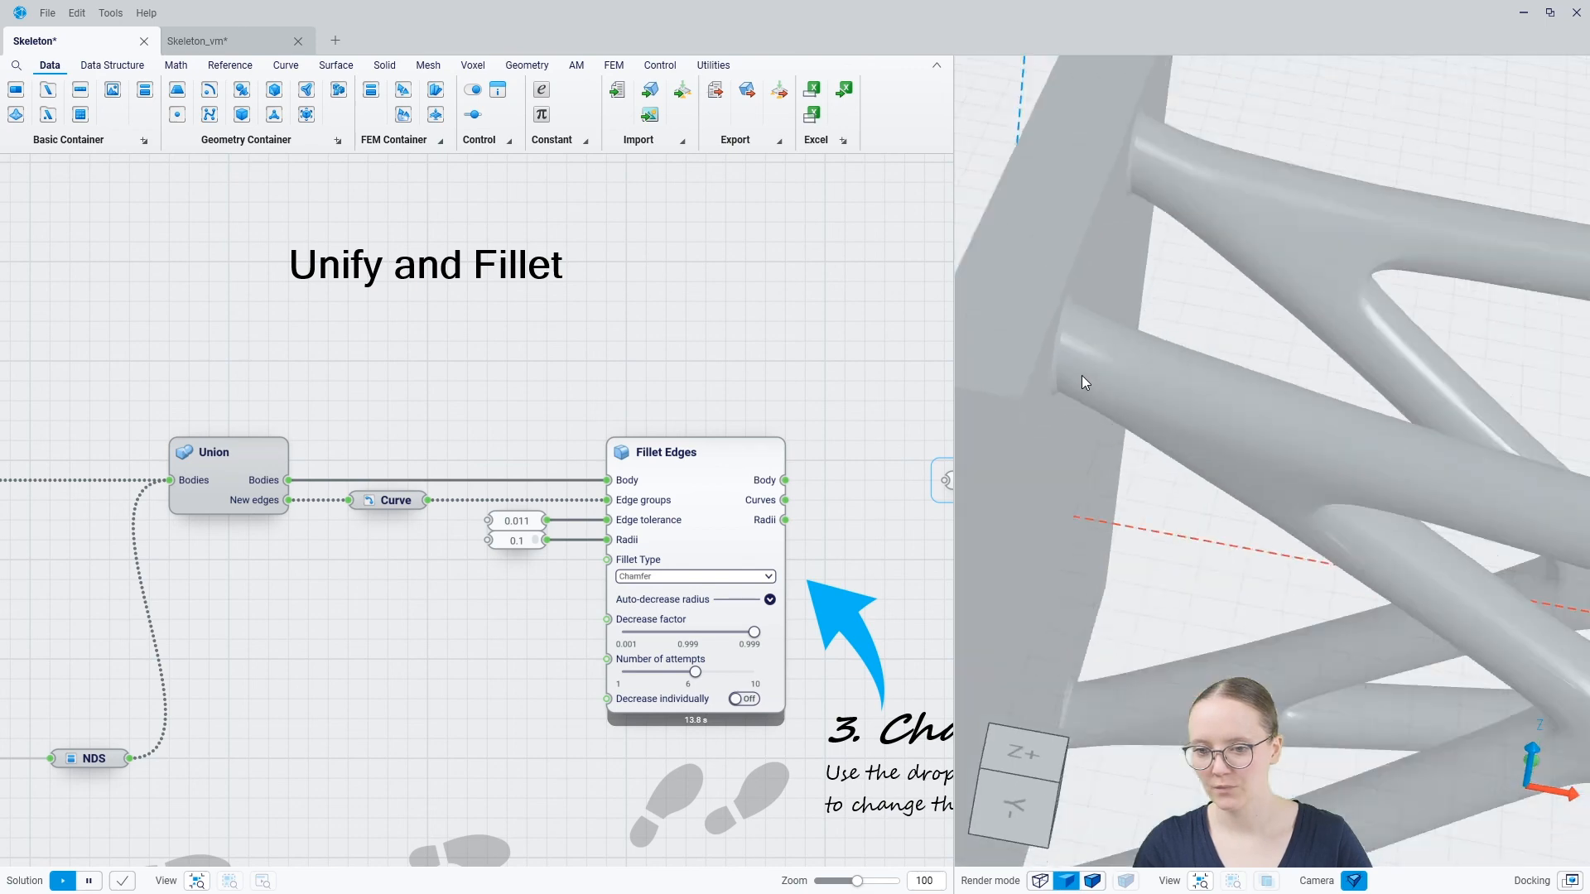
pyautogui.scroll(-1, 1045, 384)
# Connect the Body output of Fillet Edges to the Topo Reconstruction container and hide the Fillet Edges geometry
pyautogui.moveTo(822, 434); pyautogui.dragTo(585, 396, button='middle')
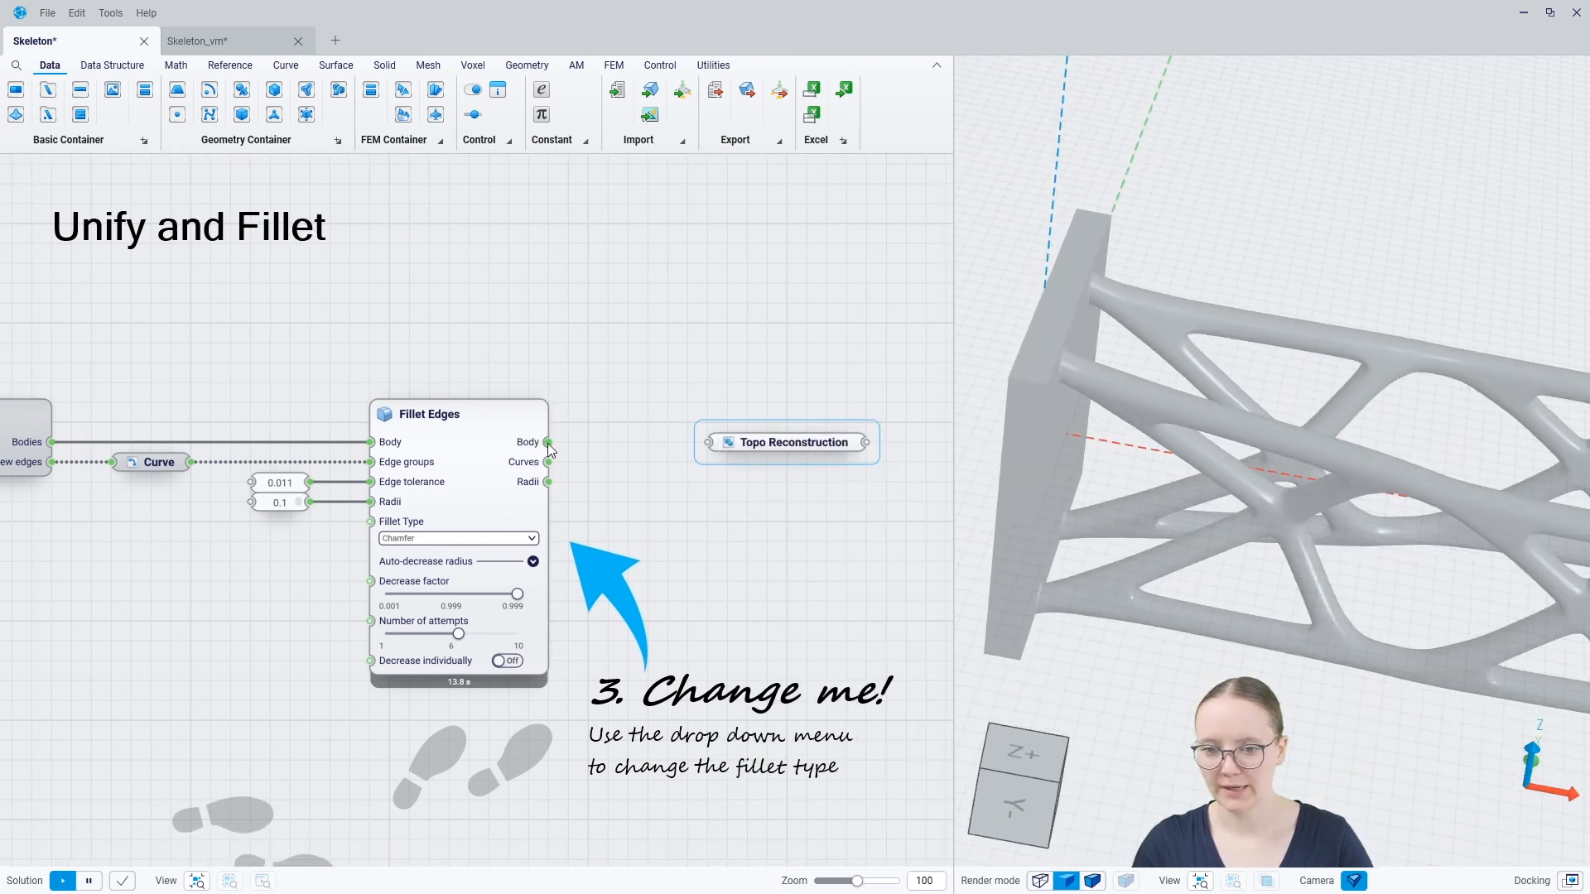
pyautogui.moveTo(548, 443); pyautogui.dragTo(706, 452)
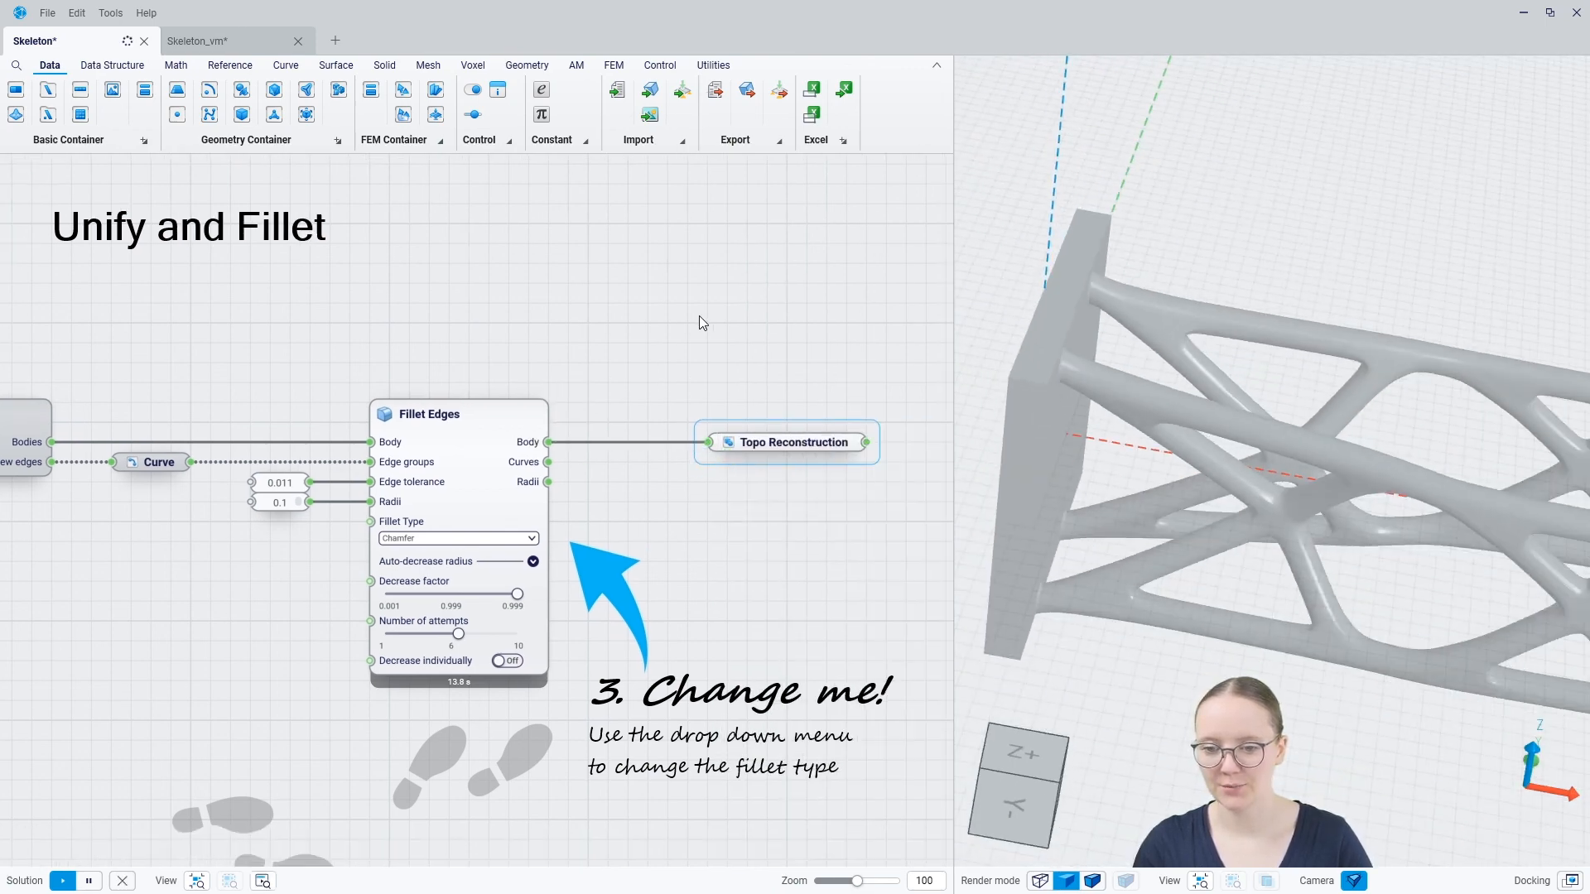
pyautogui.click(463, 446)
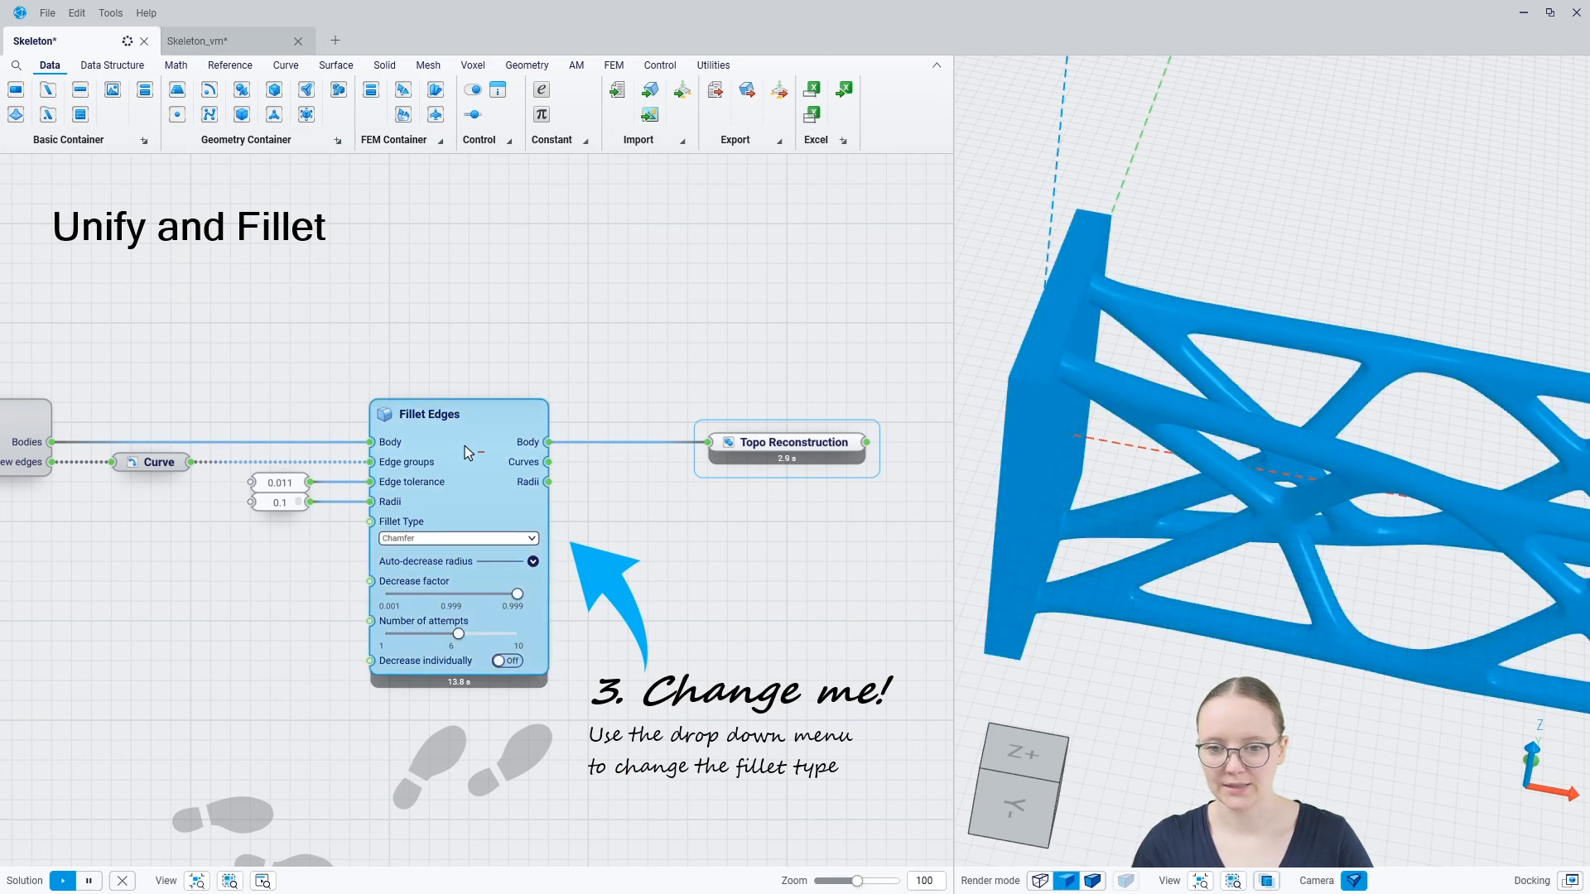
pyautogui.press('space')
pyautogui.click(567, 330)
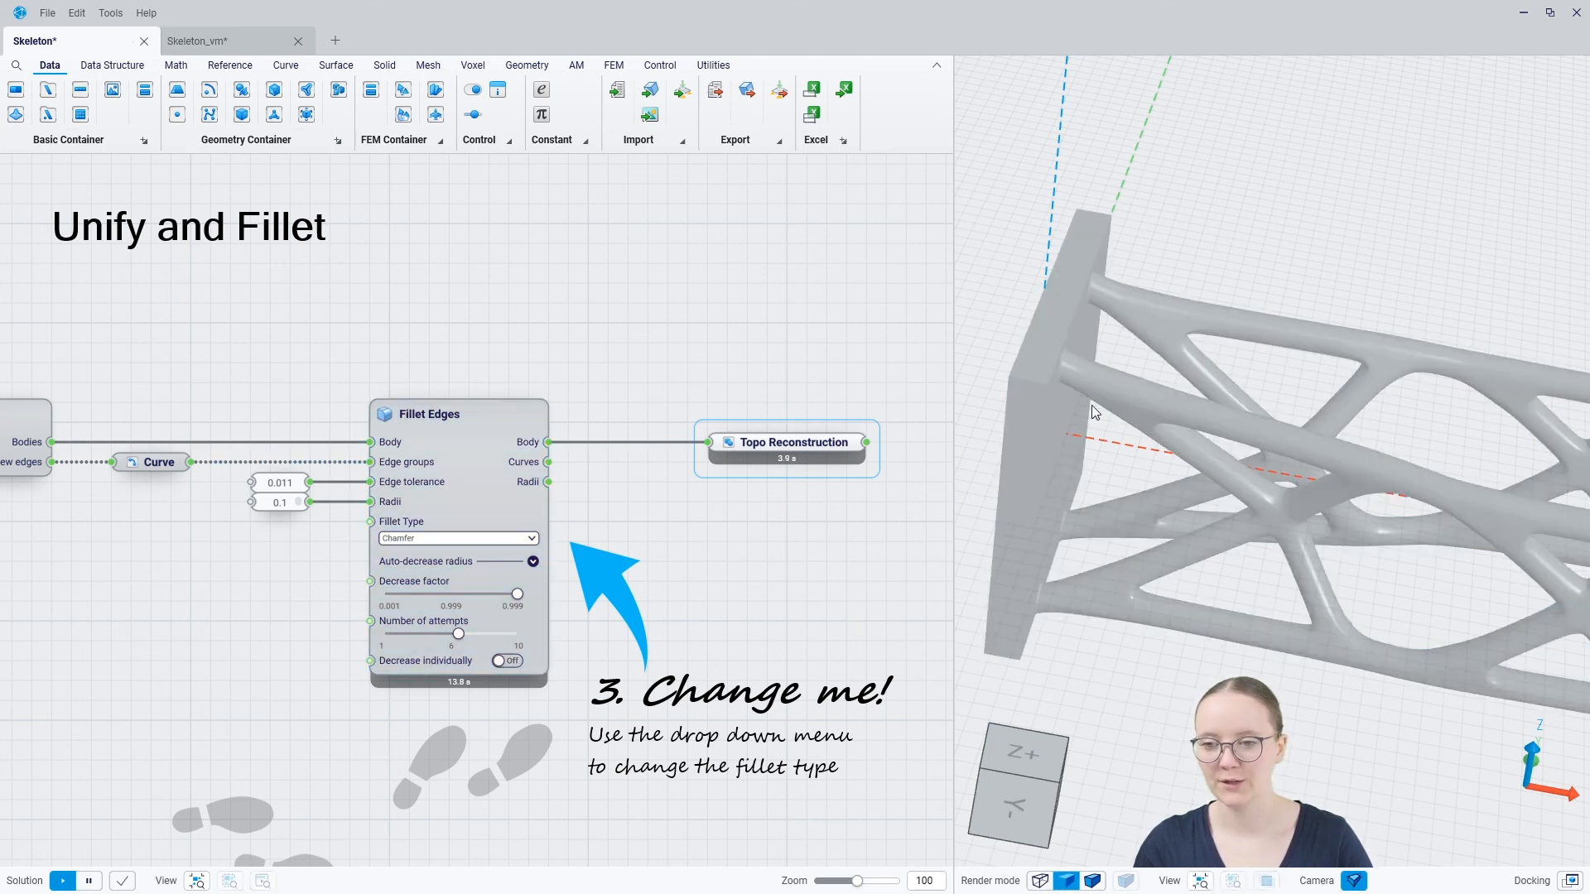
# Examine the whole reconstructed rod framework with its end plates from several viewing angles
pyautogui.scroll(-6, 1098, 373)
pyautogui.scroll(3, 1103, 369)
pyautogui.moveTo(1147, 429)
pyautogui.mouseDown(button='middle')
pyautogui.moveTo(1121, 414)
pyautogui.moveTo(1118, 383)
pyautogui.moveTo(1194, 357)
pyautogui.moveTo(1196, 415)
pyautogui.moveTo(1155, 389)
pyautogui.moveTo(1174, 406)
pyautogui.mouseUp(button='middle')
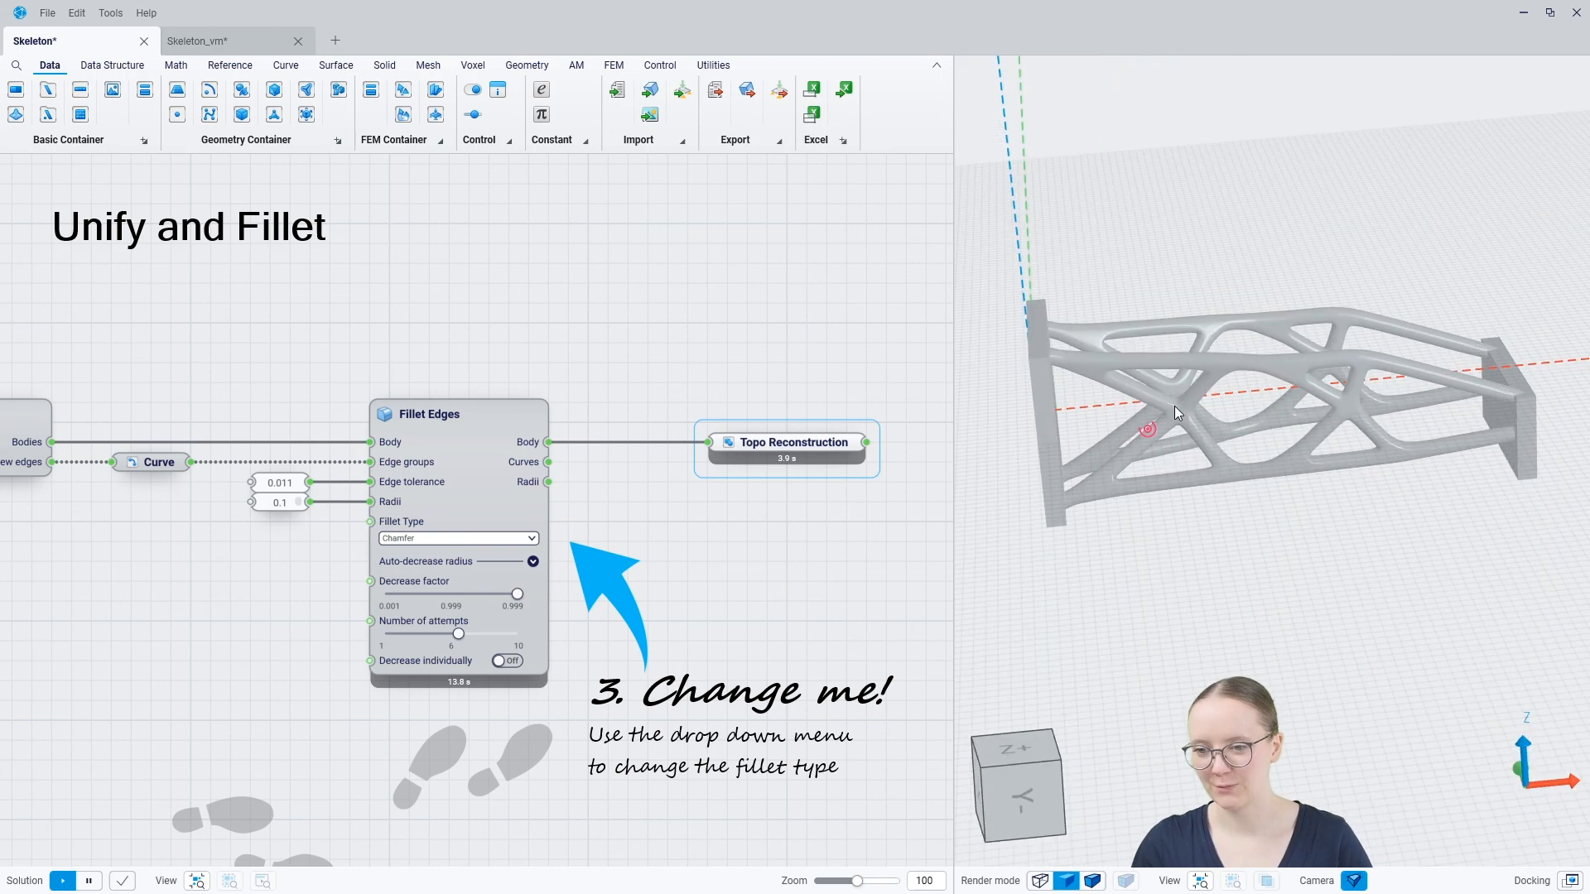
pyautogui.click(1023, 791)
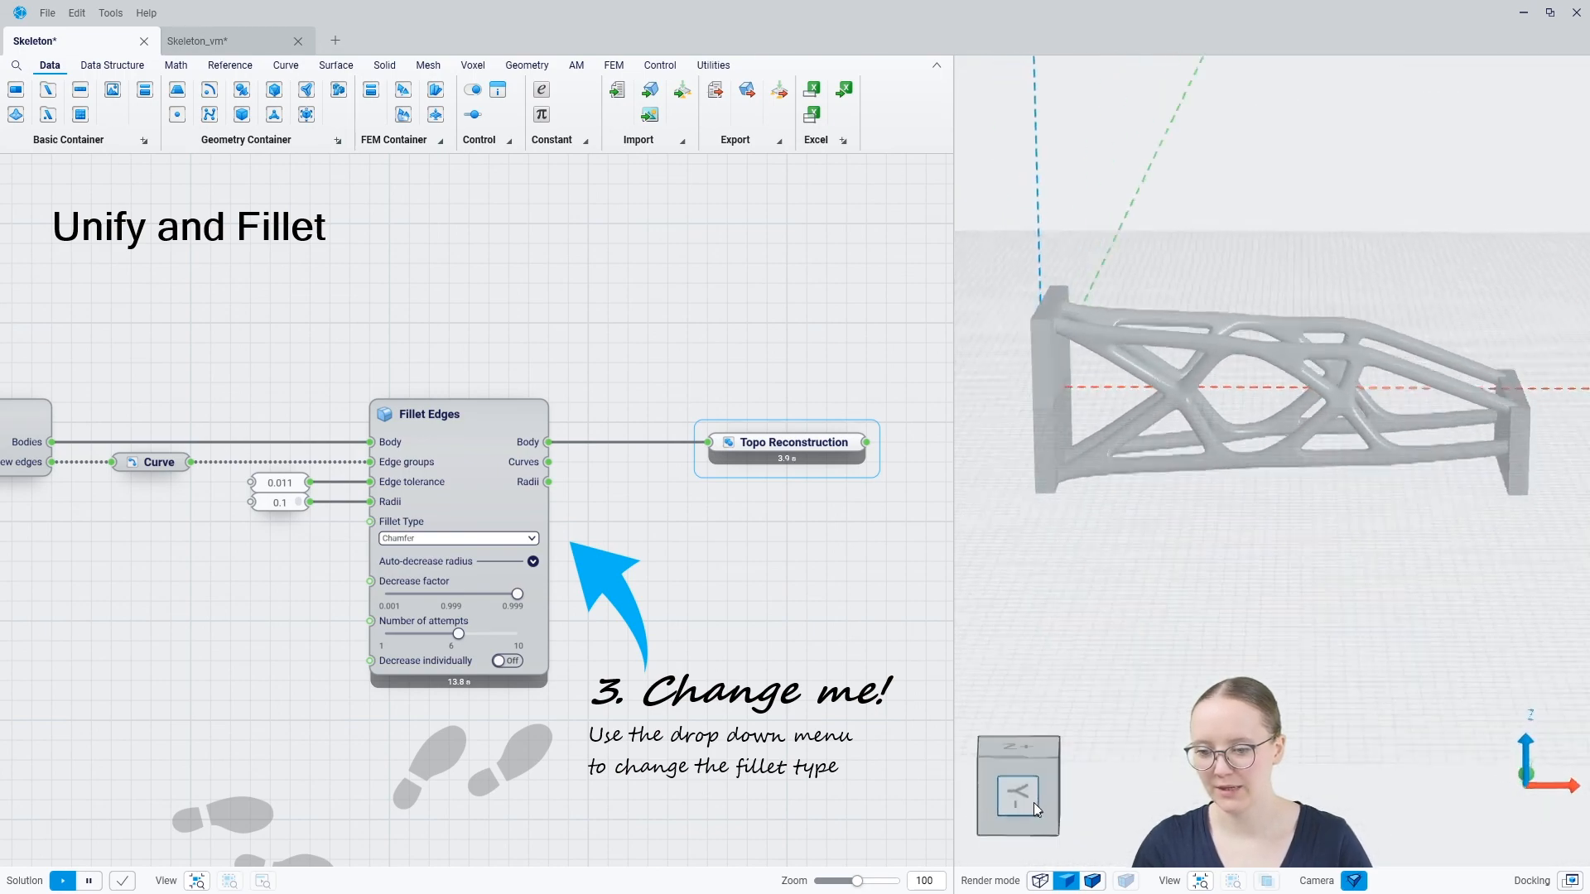
pyautogui.moveTo(1034, 802); pyautogui.dragTo(1000, 824)
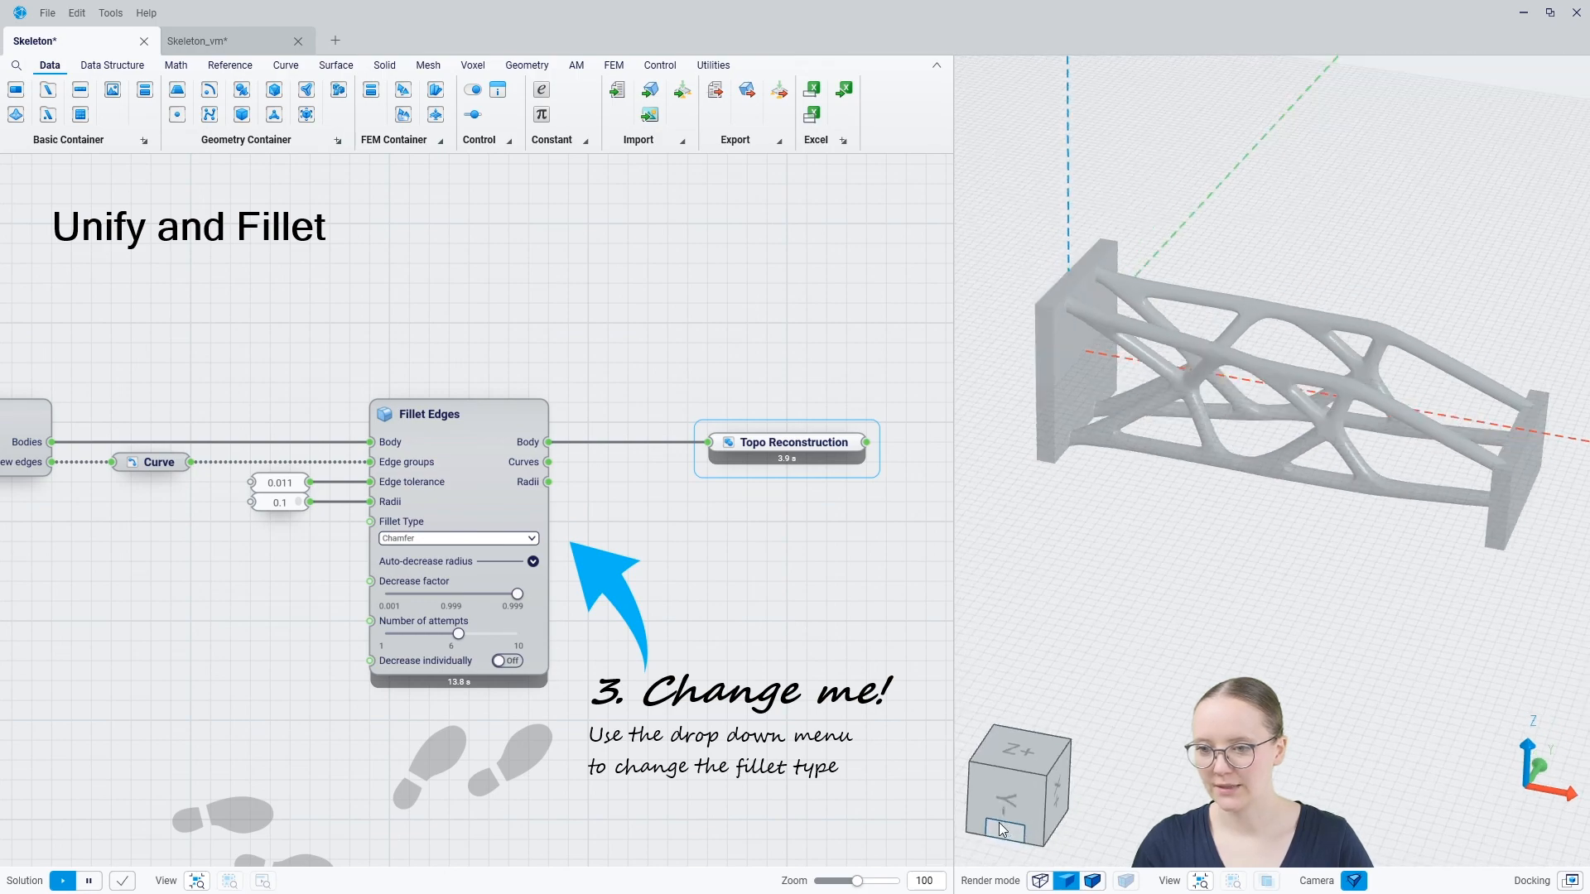